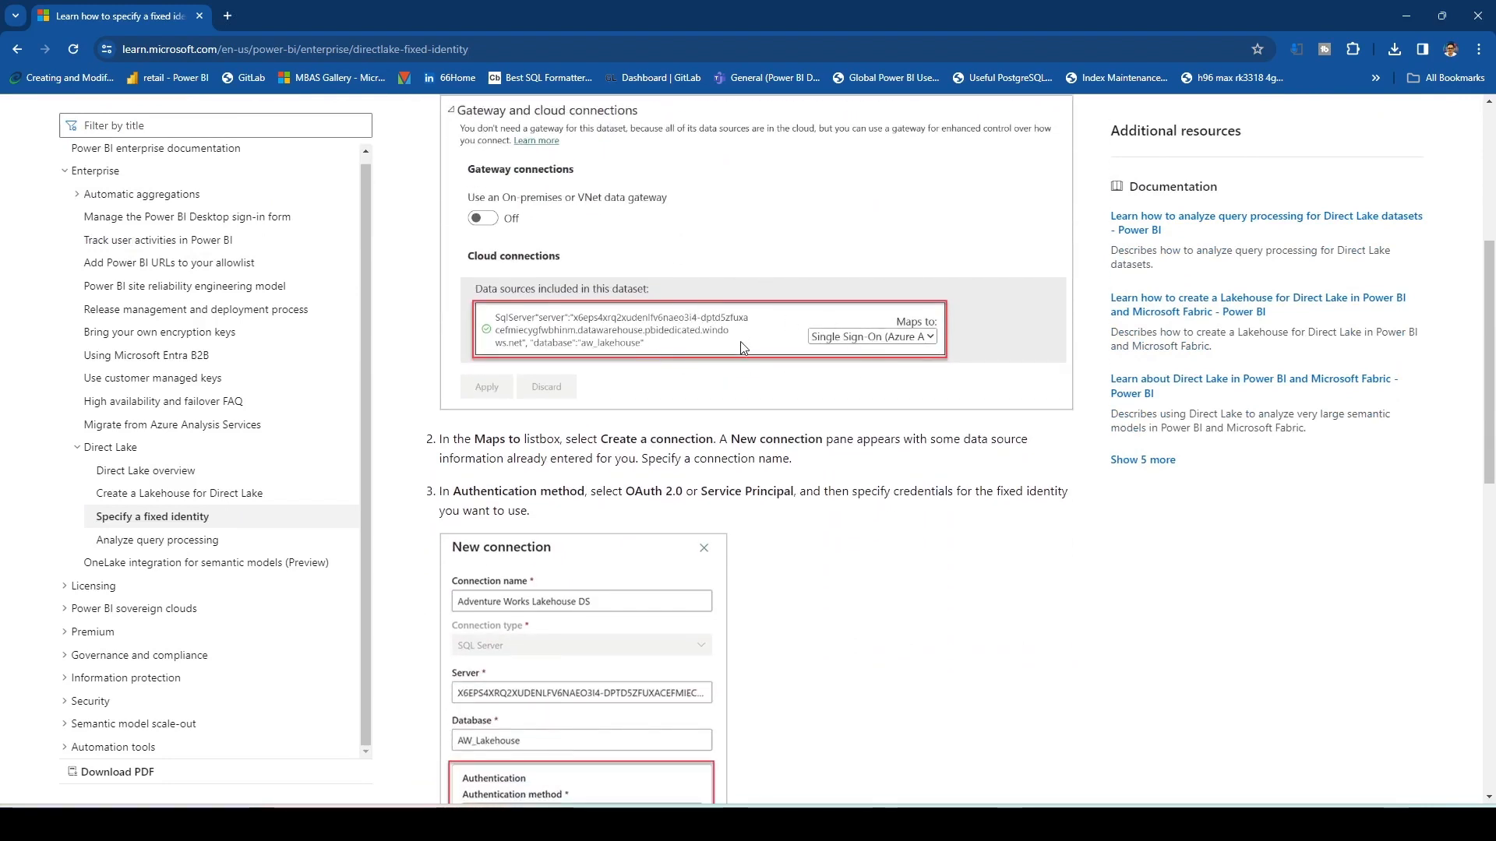
pyautogui.scroll(-2, 740, 344)
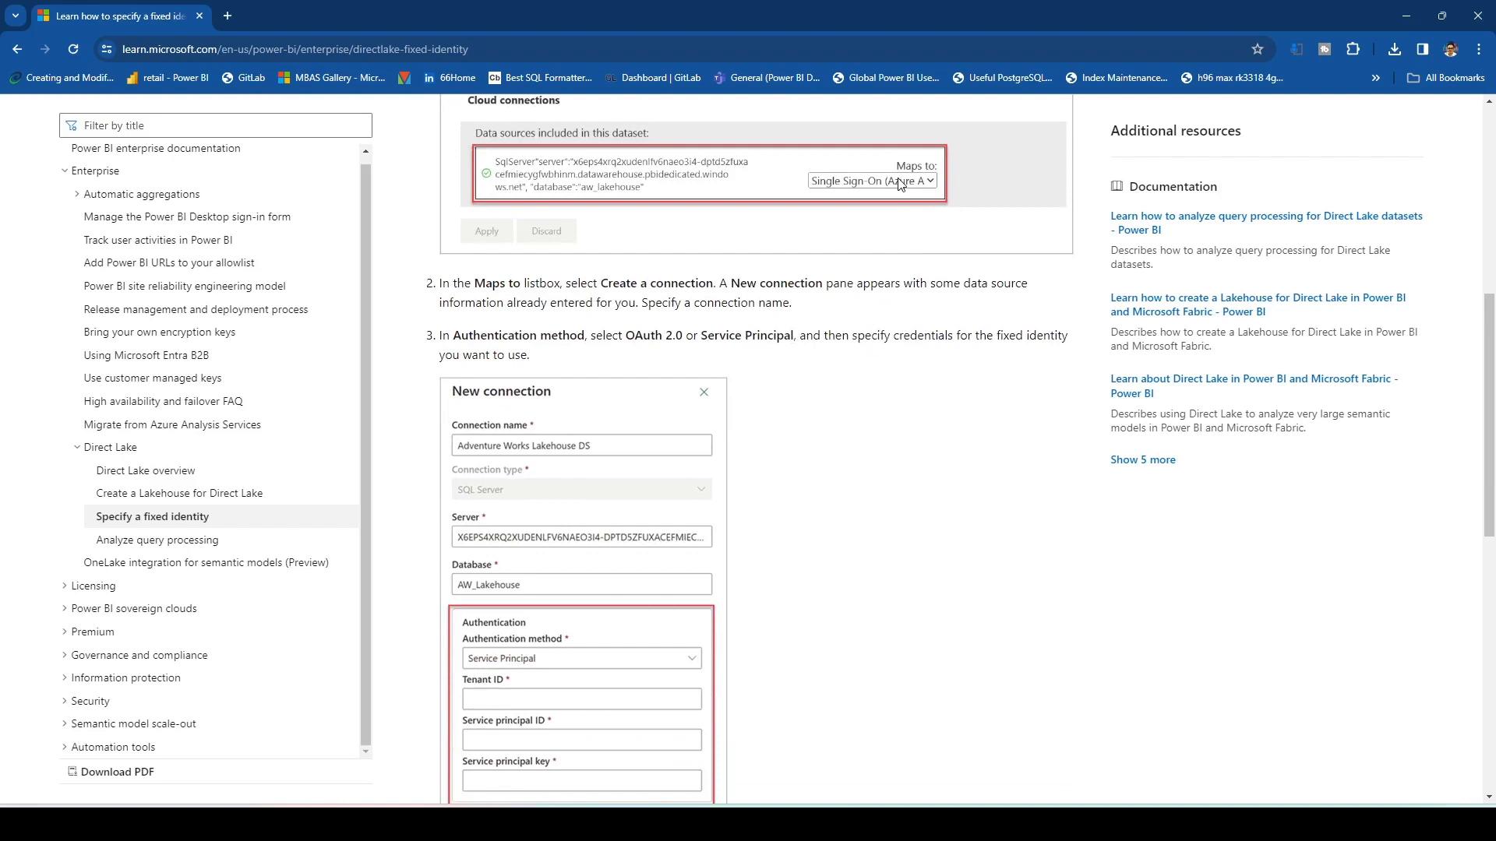
# - Read through the documentation steps for configuring a fixed identity connection for a Direct Lake model
pyautogui.scroll(-4, 830, 276)
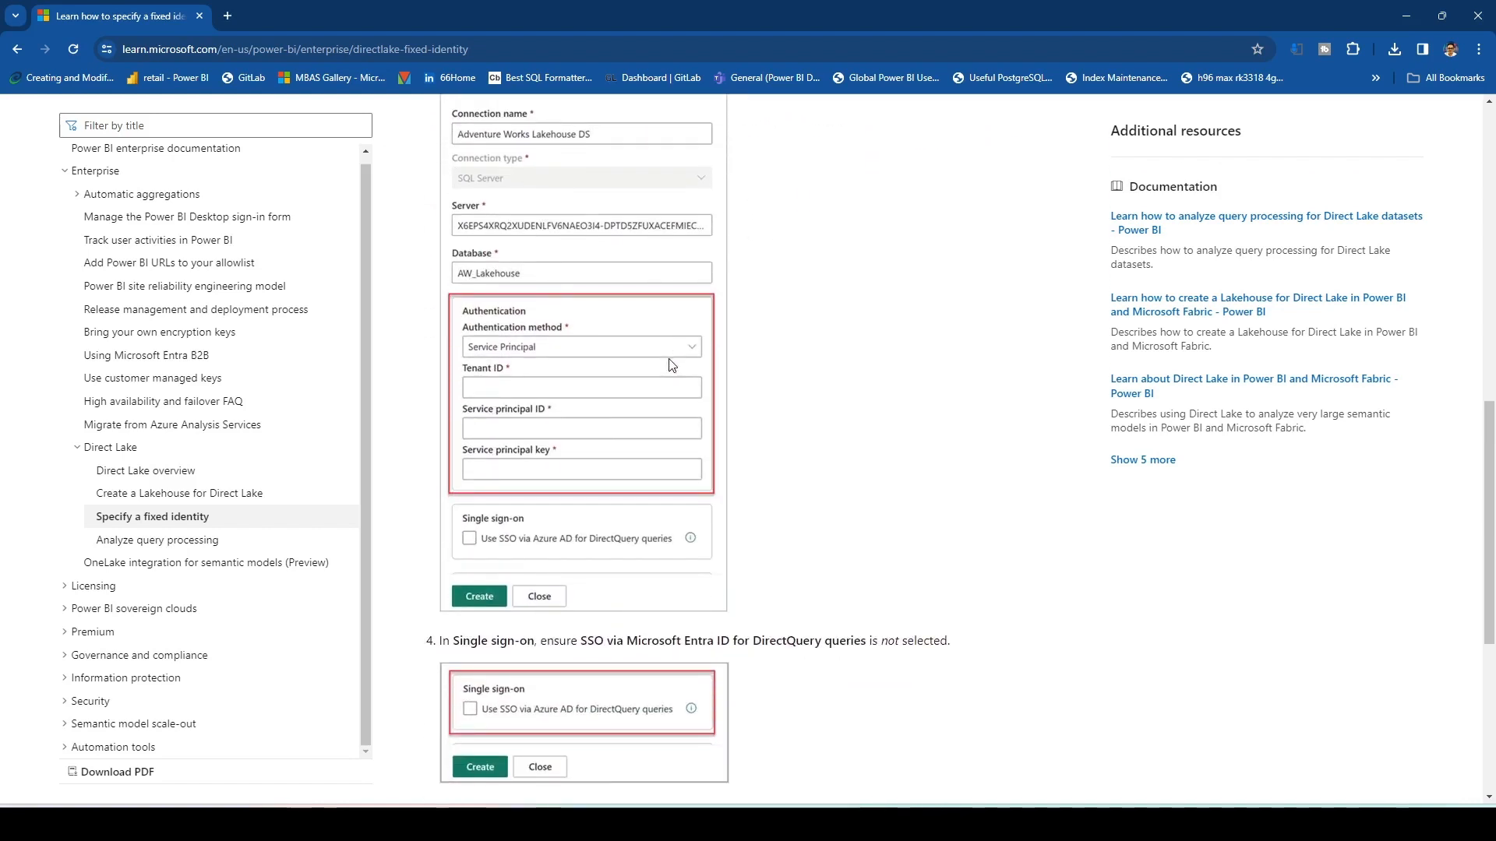
pyautogui.scroll(-4, 672, 366)
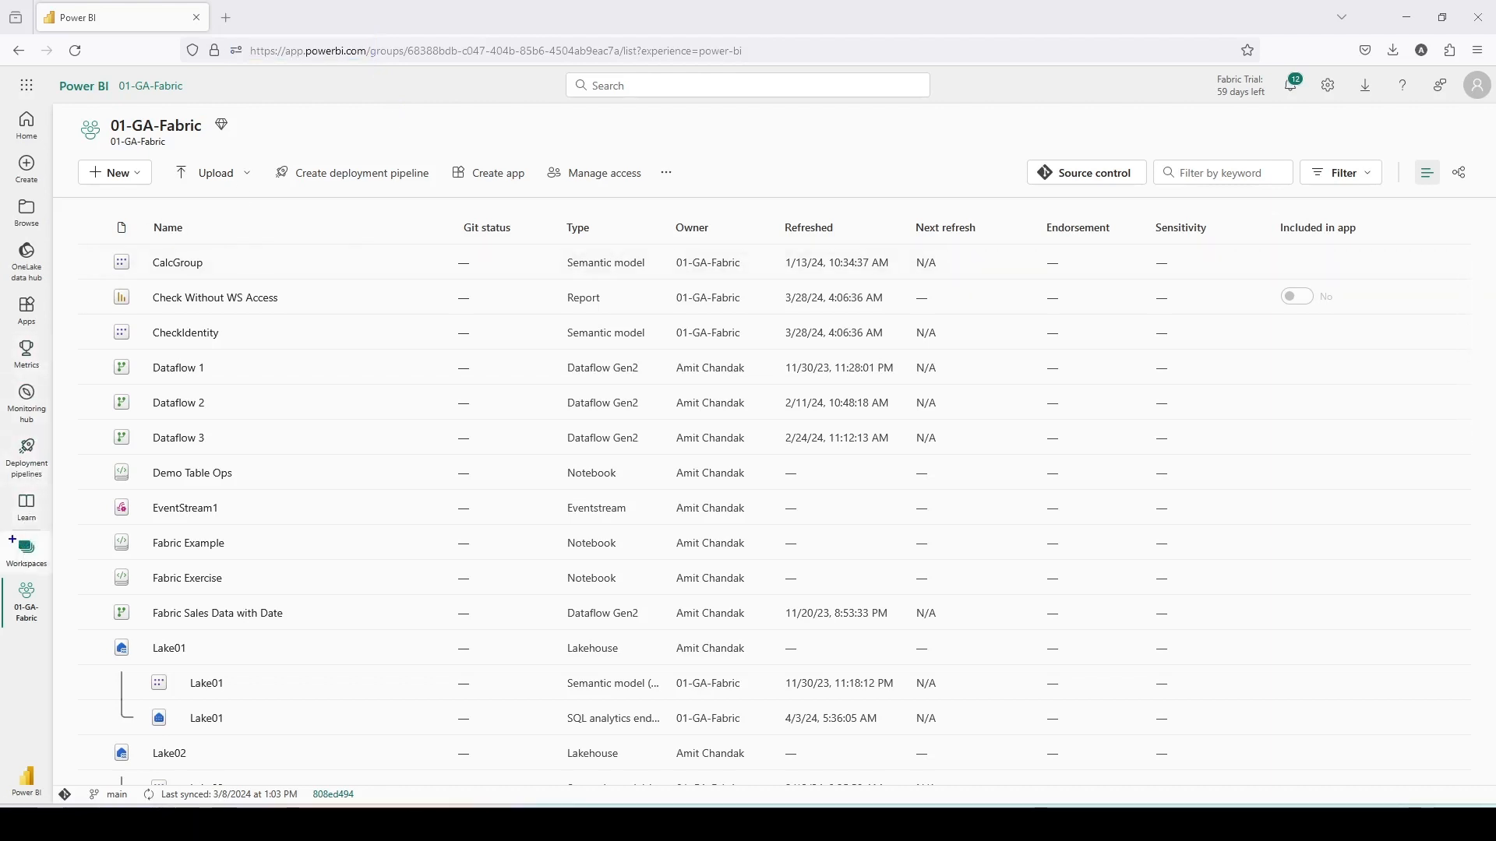
# - Open the 01-GA-Fabric workspace from the workspaces list
pyautogui.moveTo(4, 532); pyautogui.dragTo(51, 572)
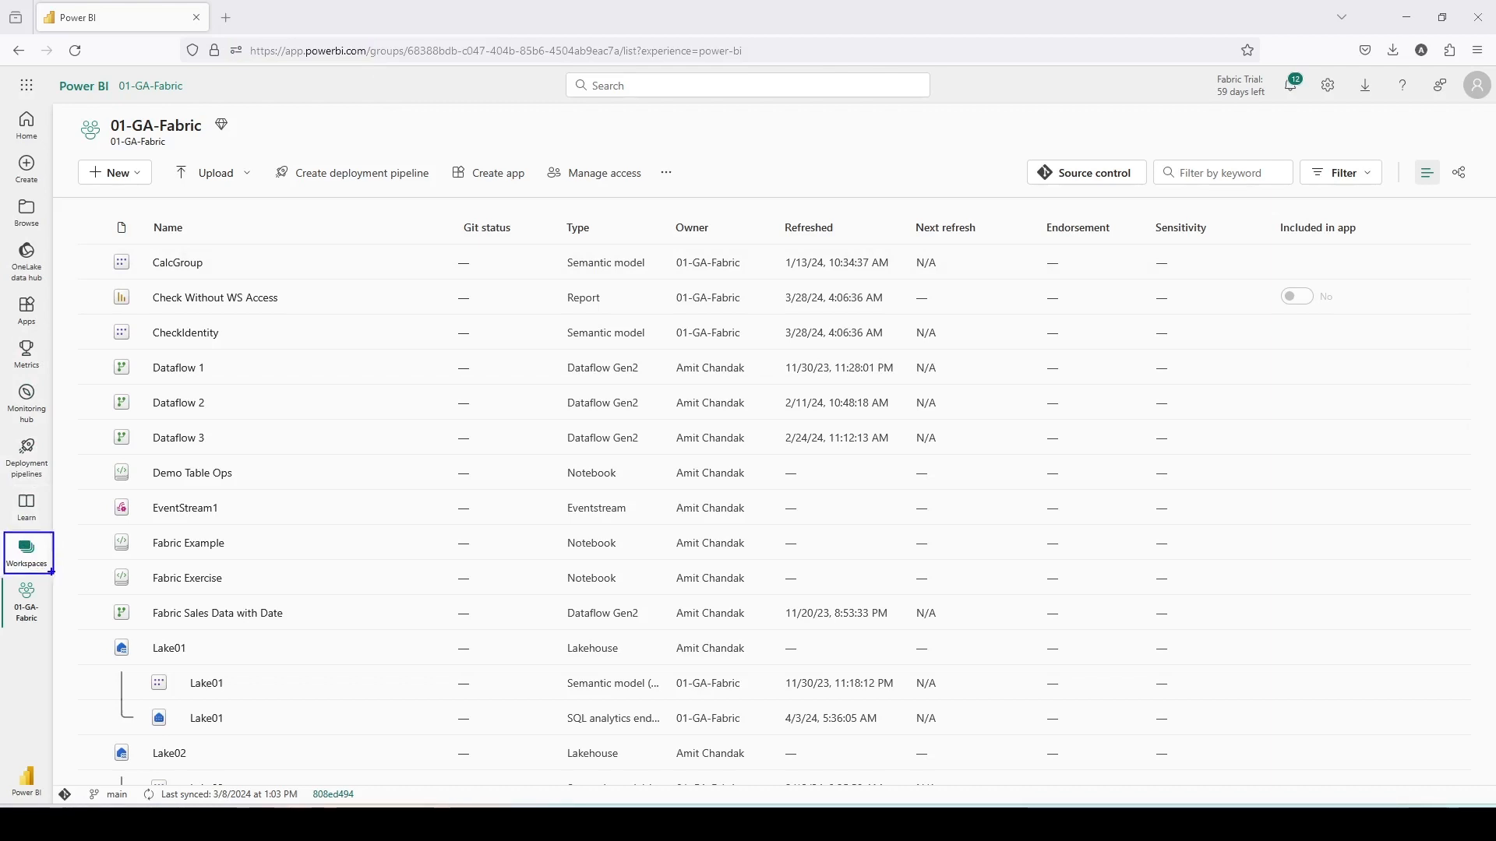
pyautogui.click(26, 552)
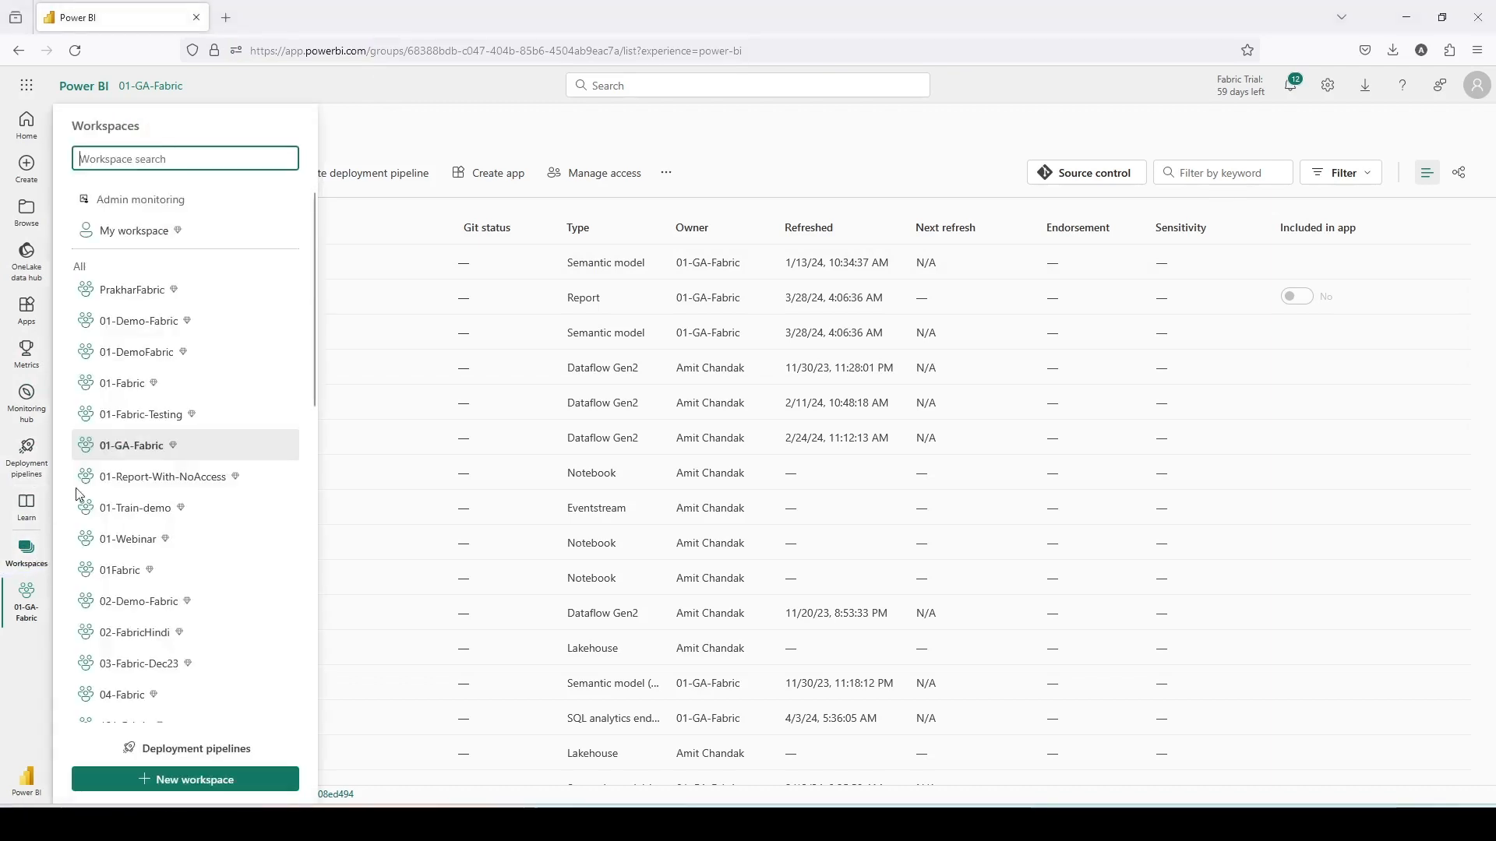
pyautogui.click(137, 452)
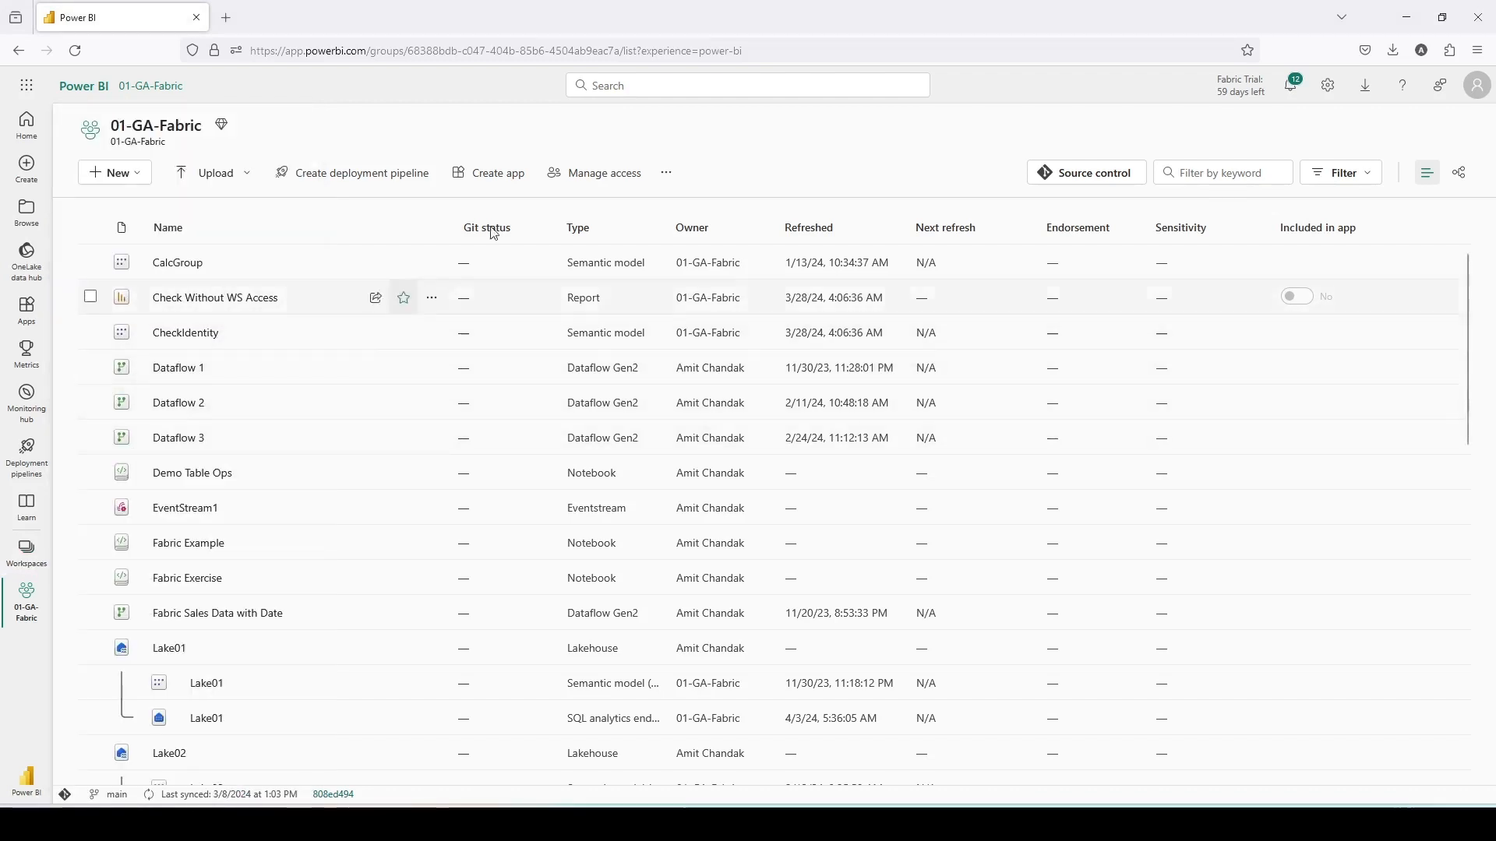
# - Review who has access to the 01-GA-Fabric workspace, then close the access pane
pyautogui.click(624, 178)
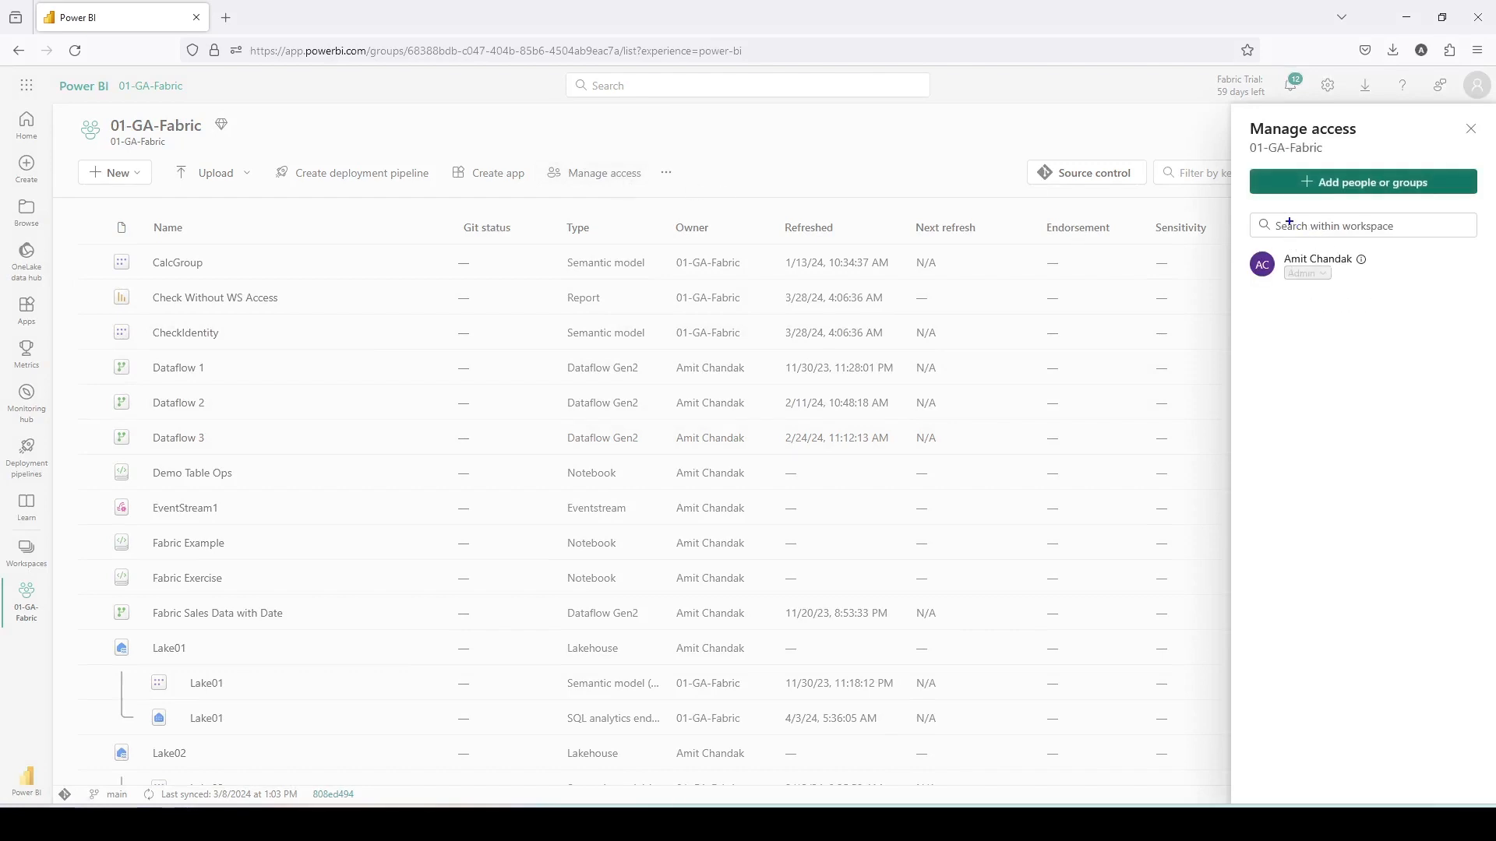
pyautogui.moveTo(1260, 200)
pyautogui.mouseDown()
pyautogui.moveTo(1405, 317)
pyautogui.moveTo(1422, 312)
pyautogui.mouseUp()
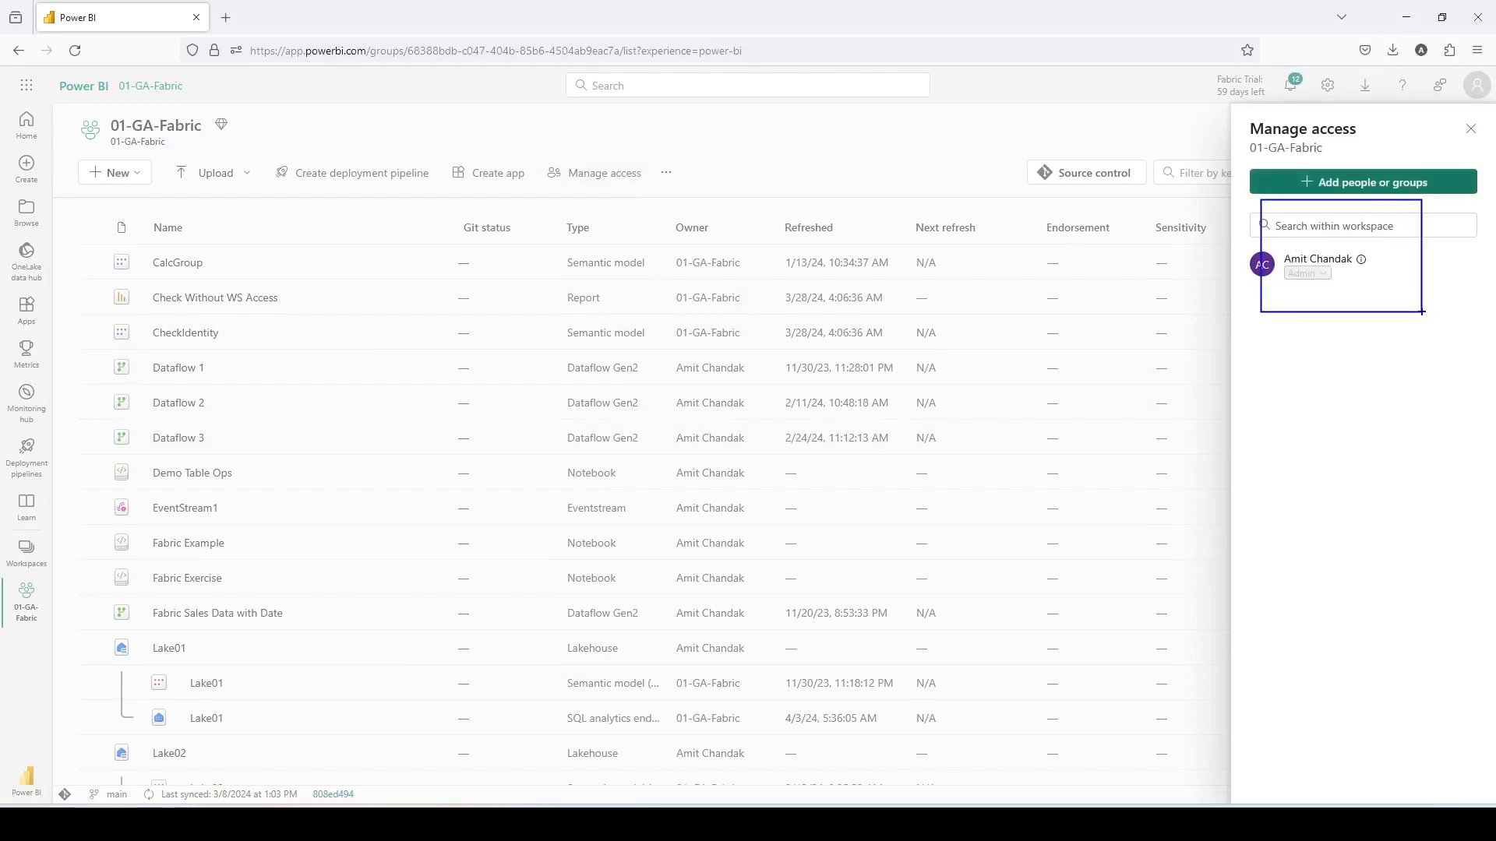
pyautogui.press('Escape')
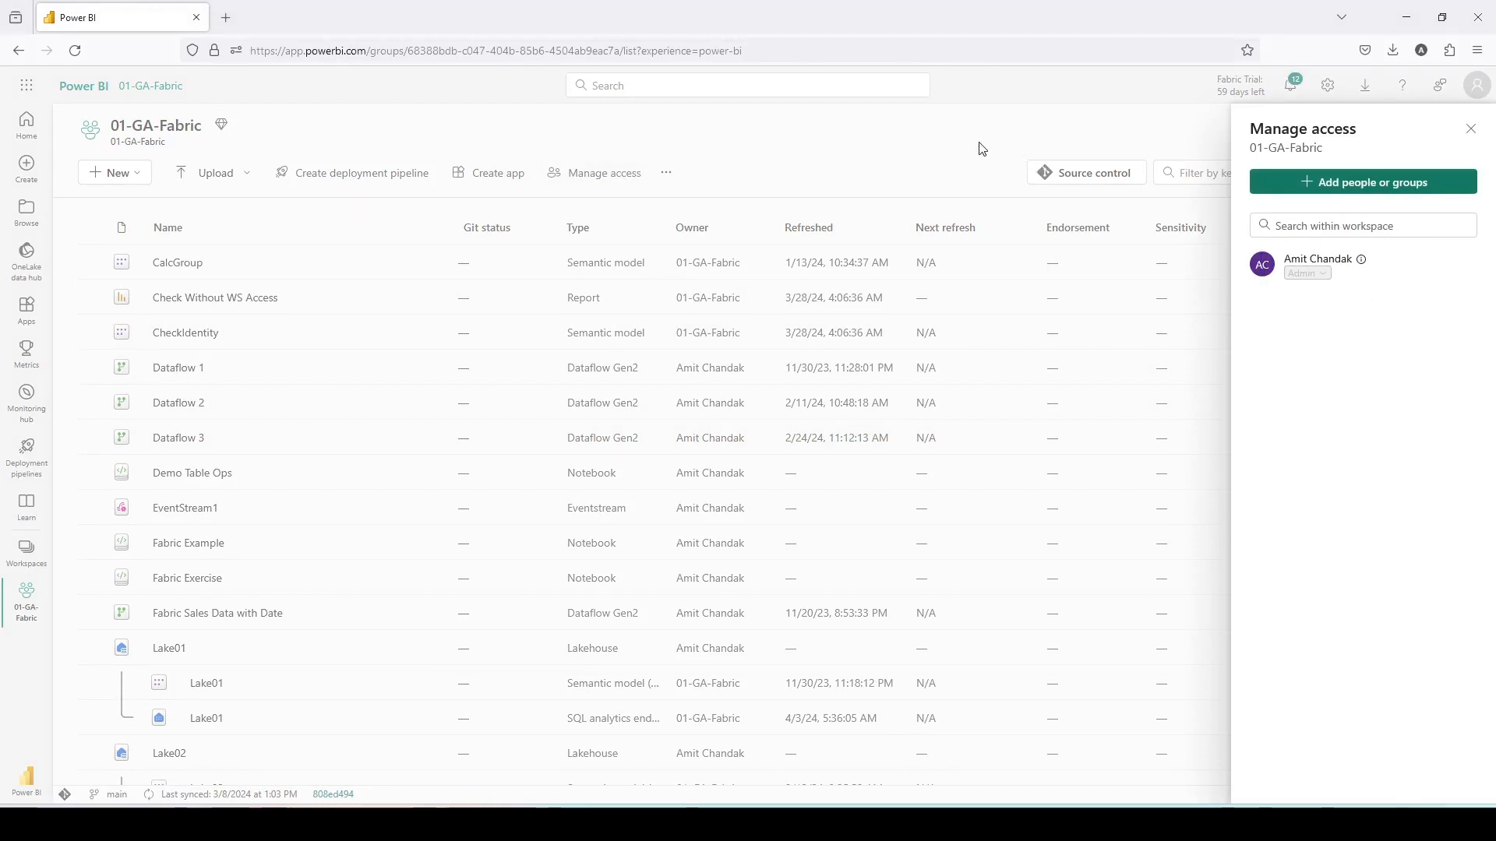
pyautogui.press('Escape')
# - Open the WH01 warehouse from the workspace item list
pyautogui.scroll(-6, 164, 545)
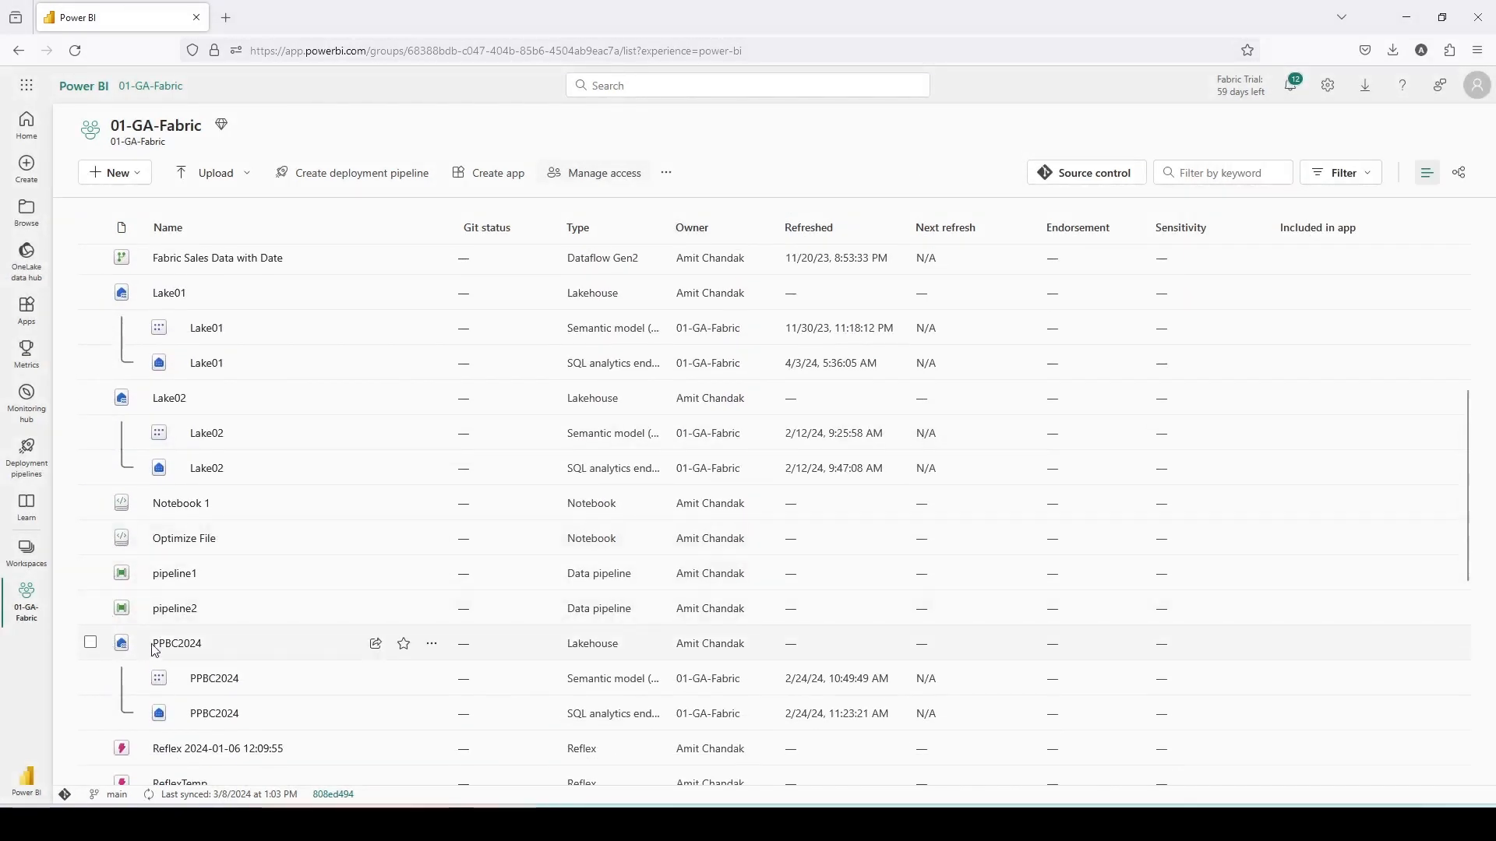
pyautogui.scroll(-5, 156, 639)
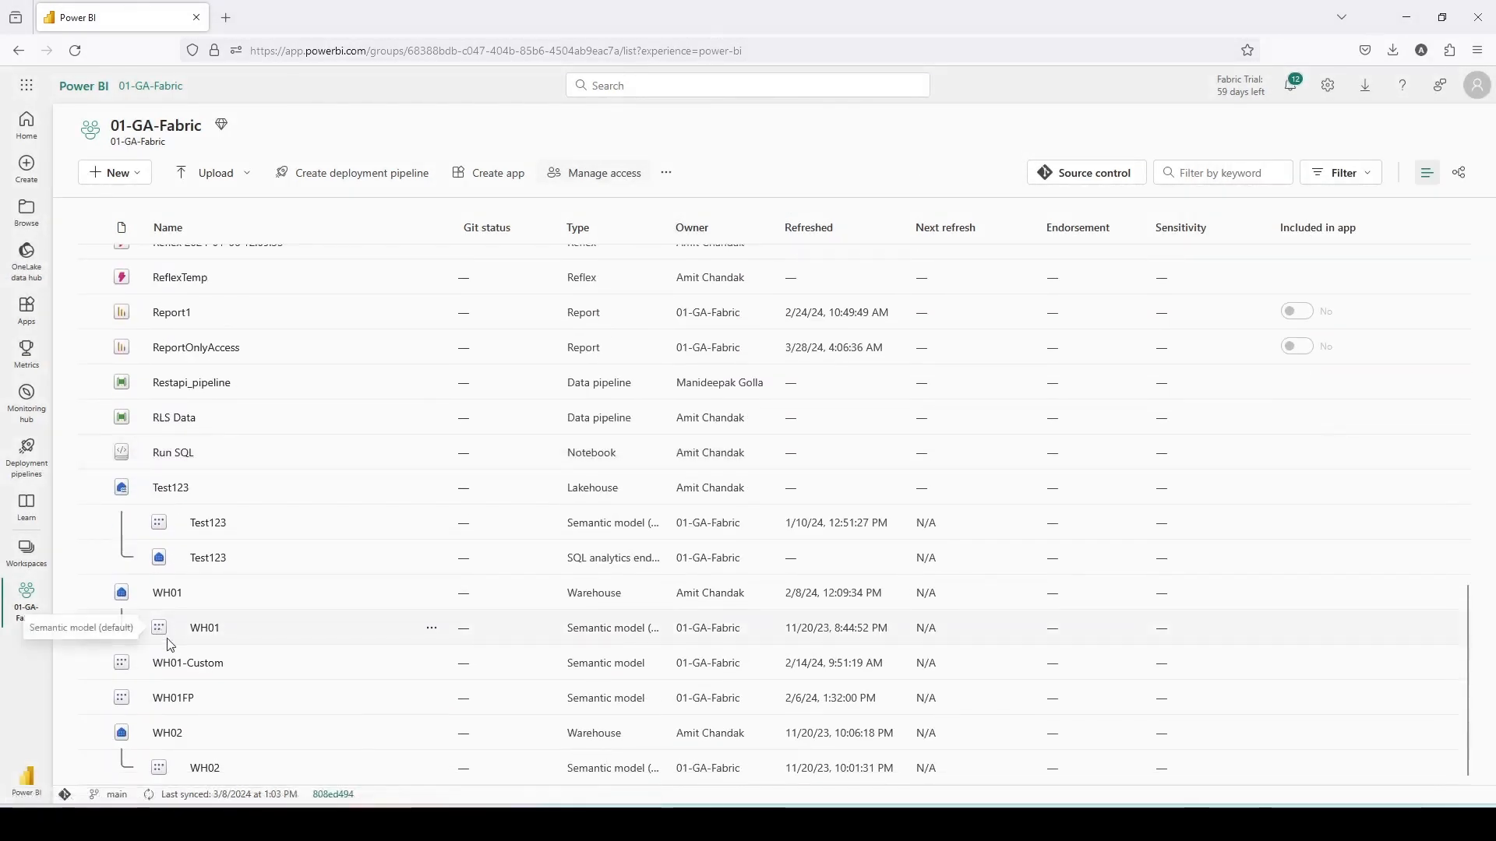
pyautogui.click(163, 599)
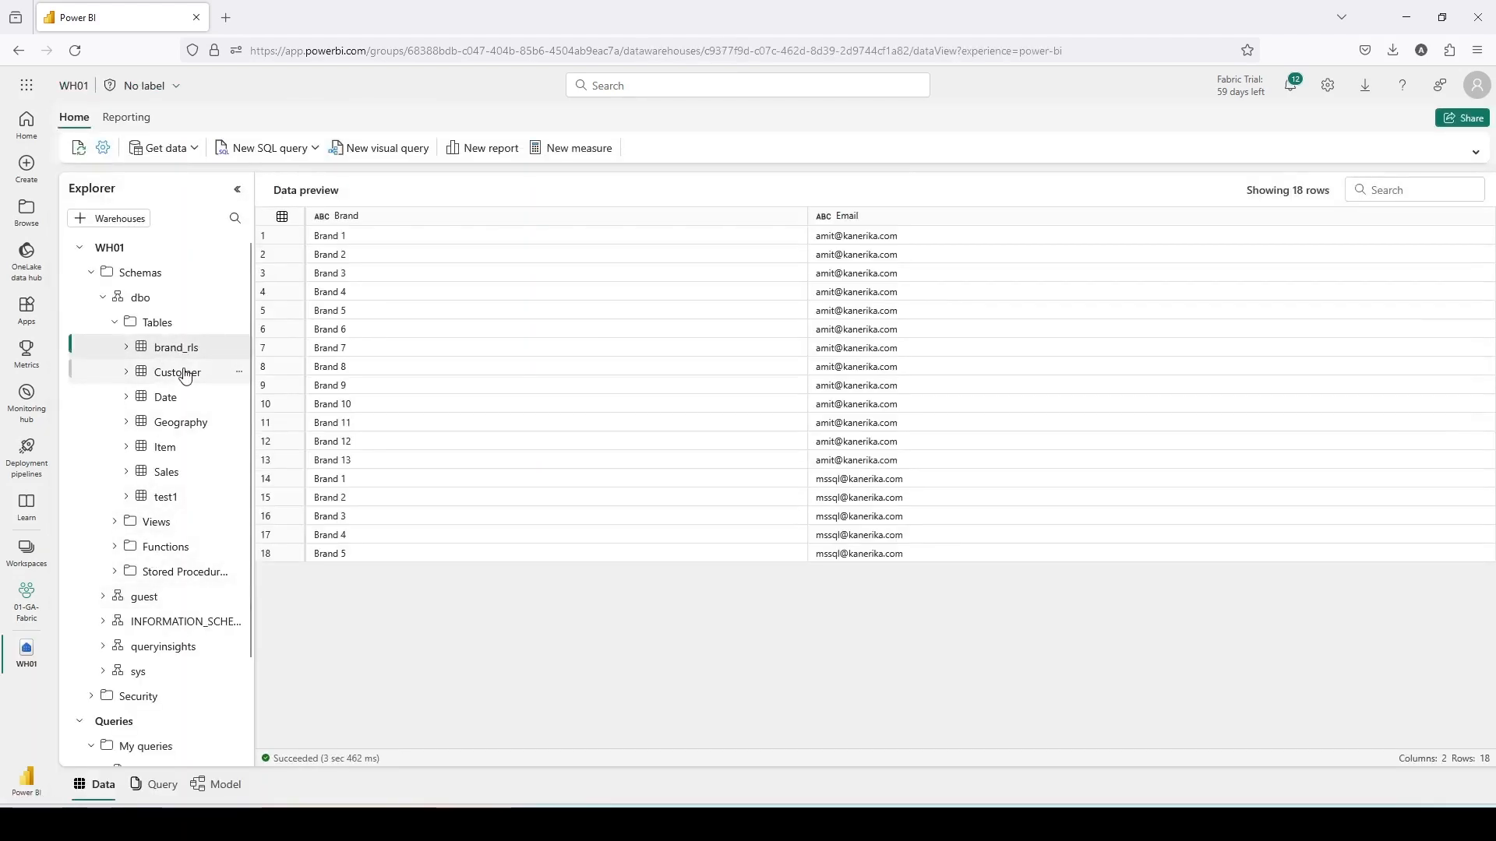
# - Preview the Customer, Date, Geography and Item tables of the warehouse
pyautogui.click(184, 377)
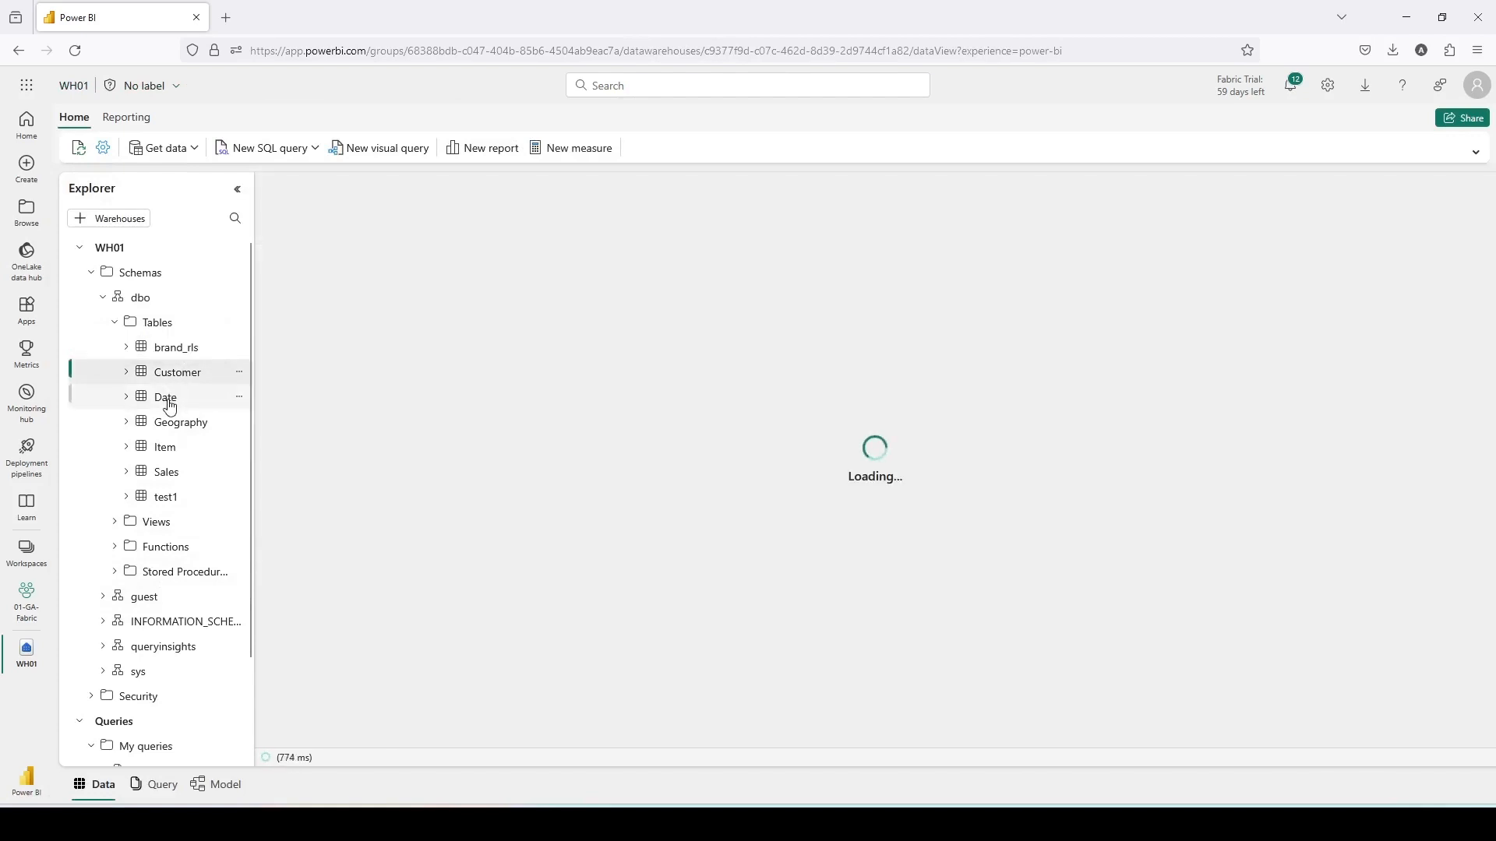
pyautogui.click(167, 399)
pyautogui.click(170, 427)
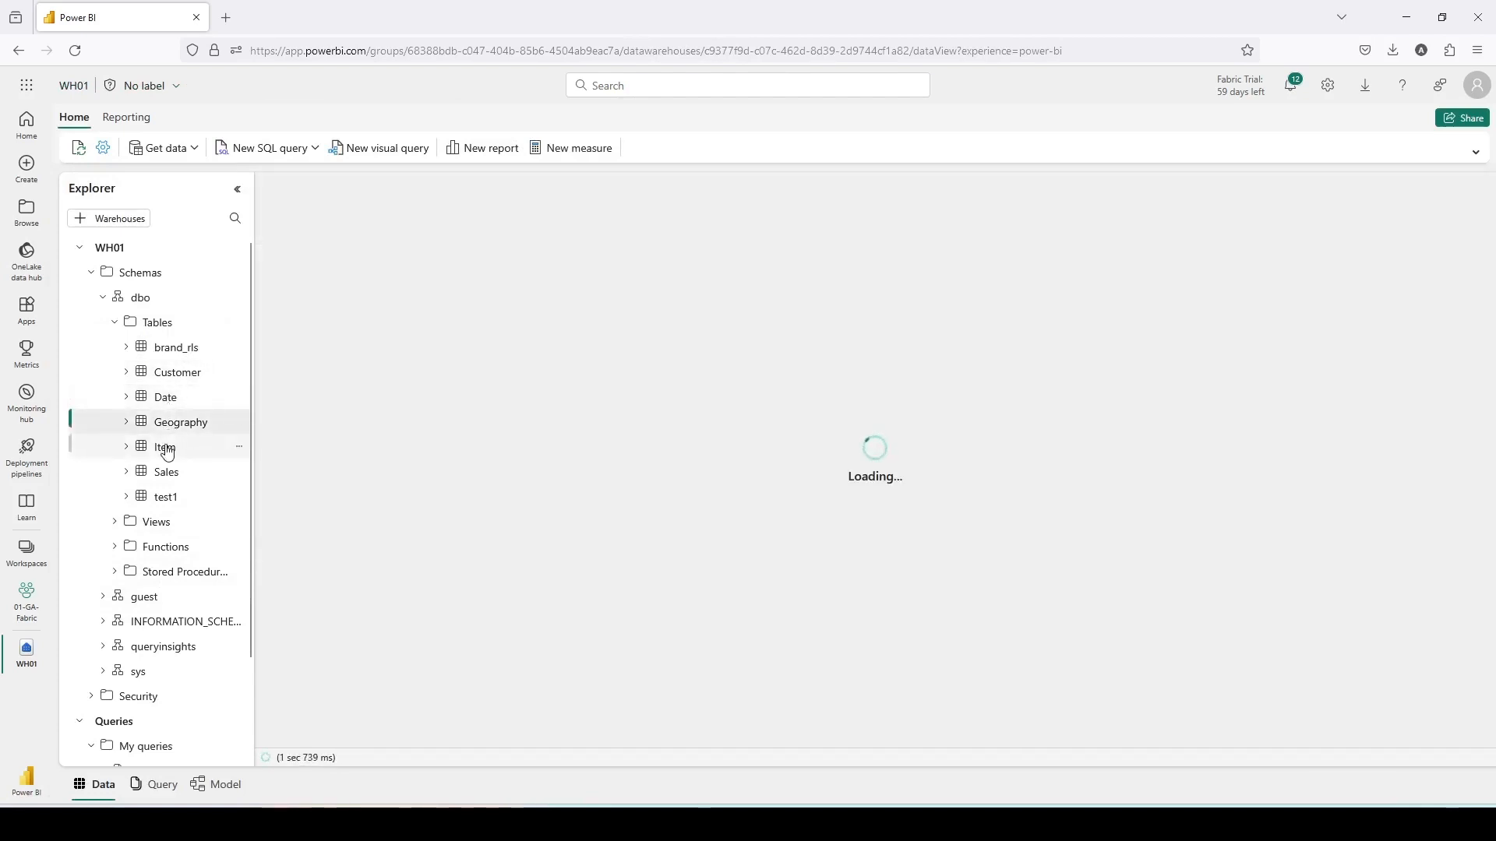
pyautogui.click(166, 447)
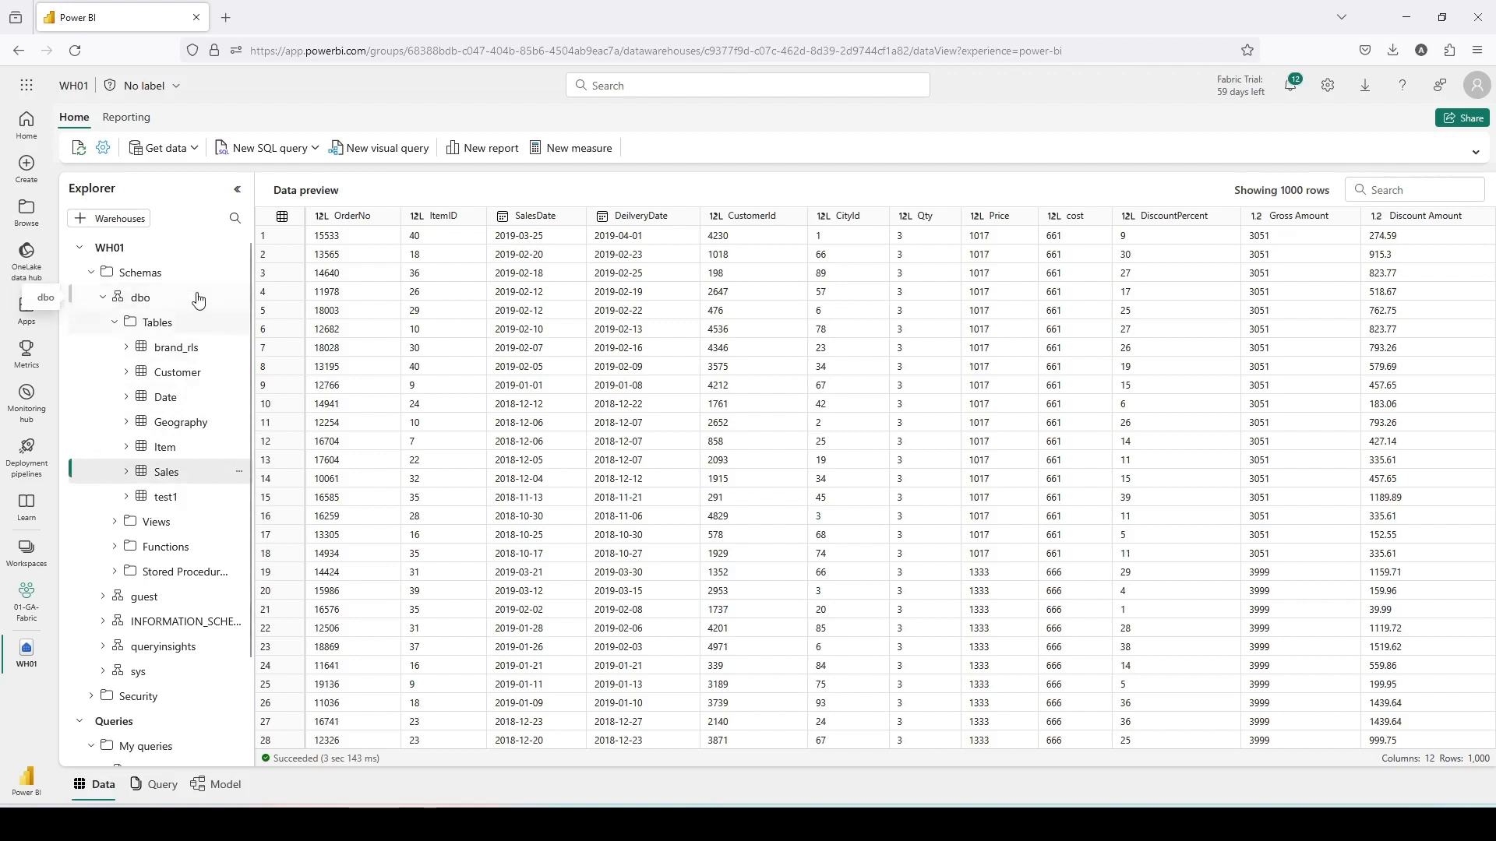
# - Open the 01-Report-With-NoAccess workspace and review its access list
pyautogui.click(29, 550)
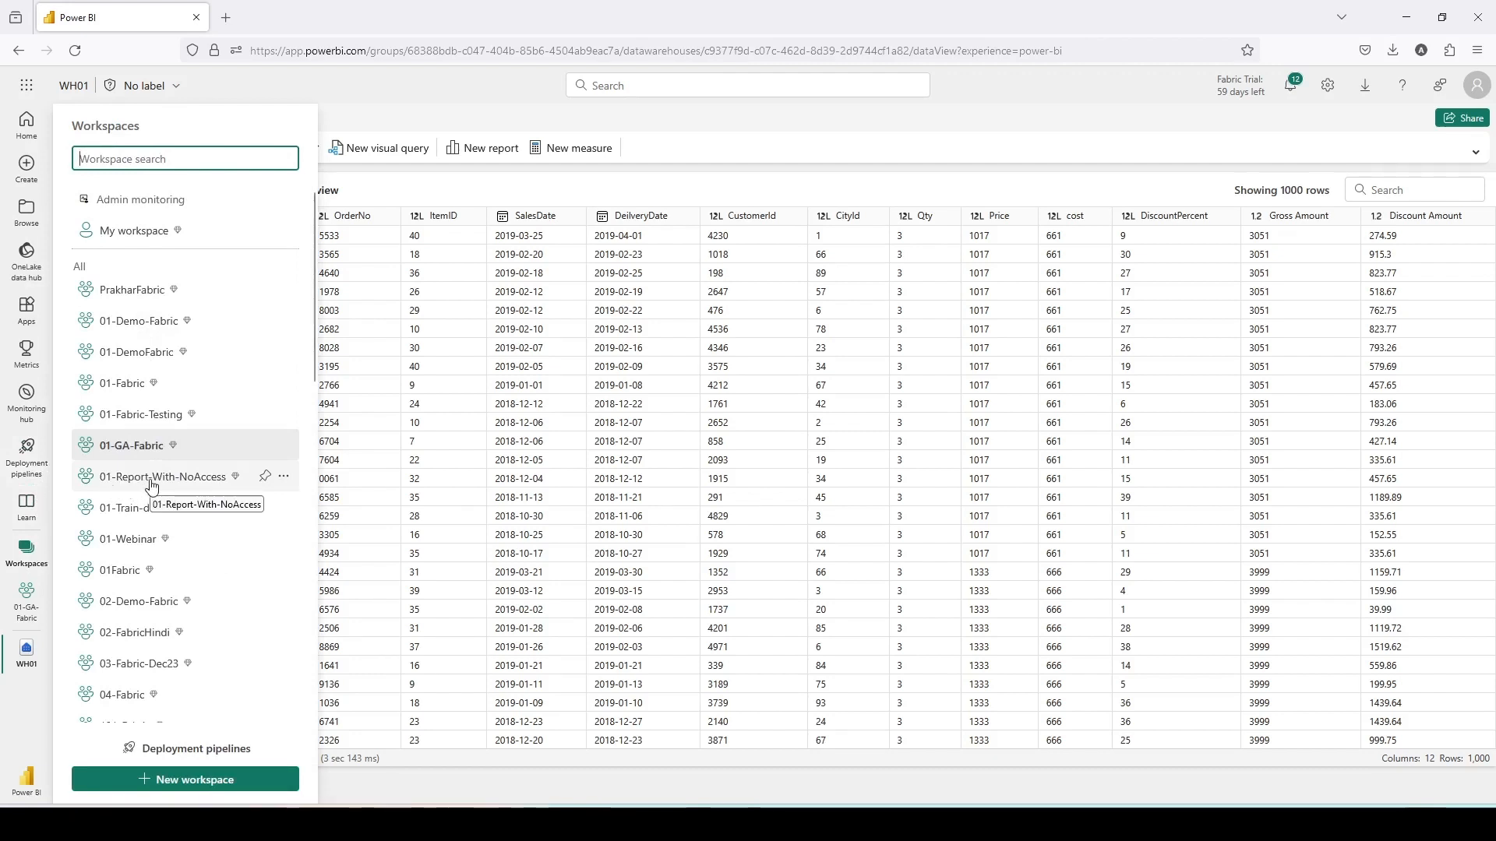
pyautogui.moveTo(86, 467); pyautogui.dragTo(238, 495)
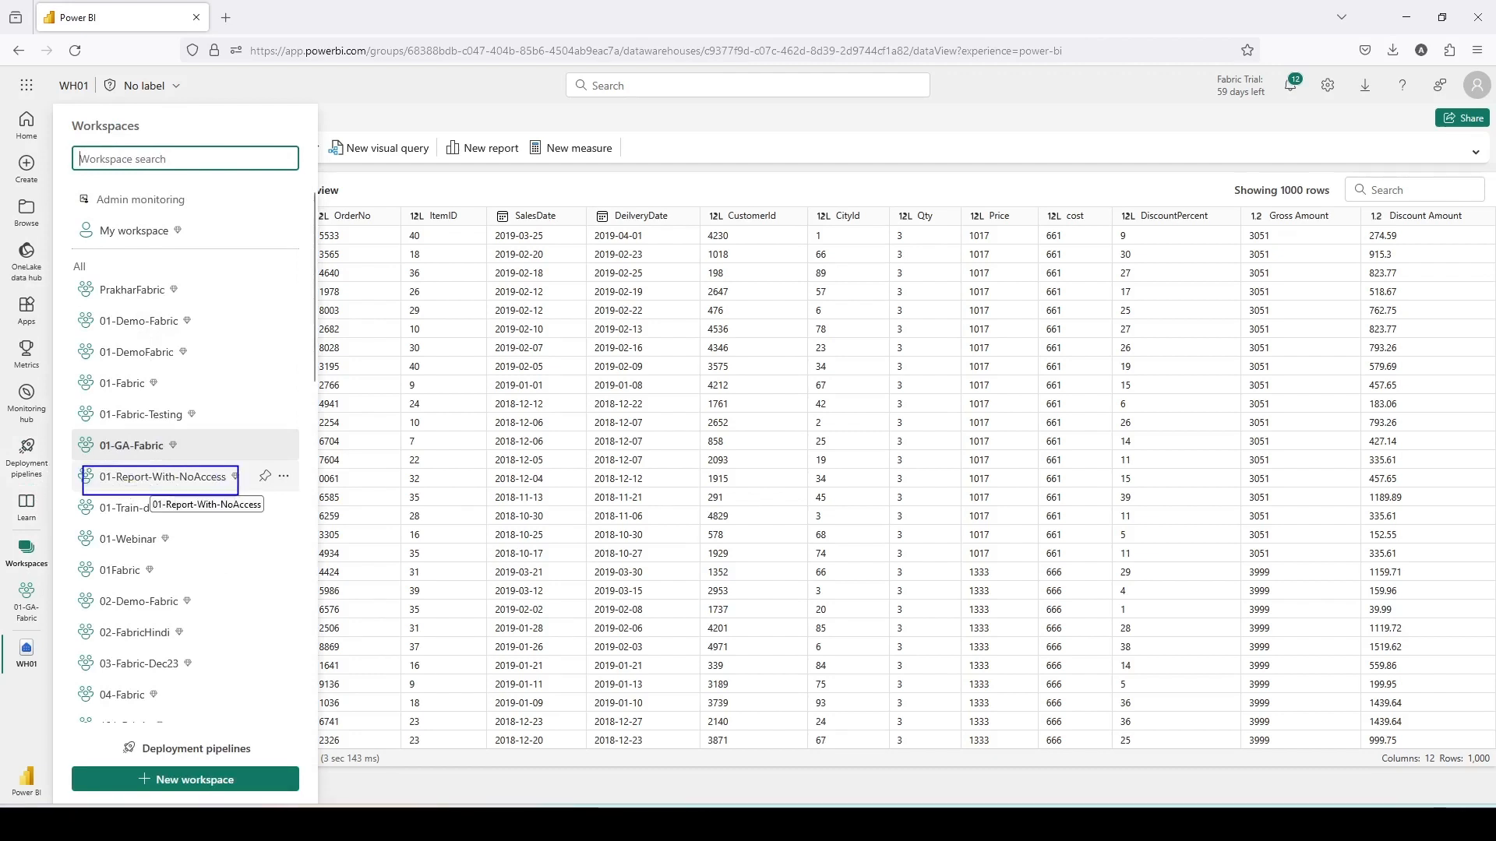
pyautogui.click(186, 477)
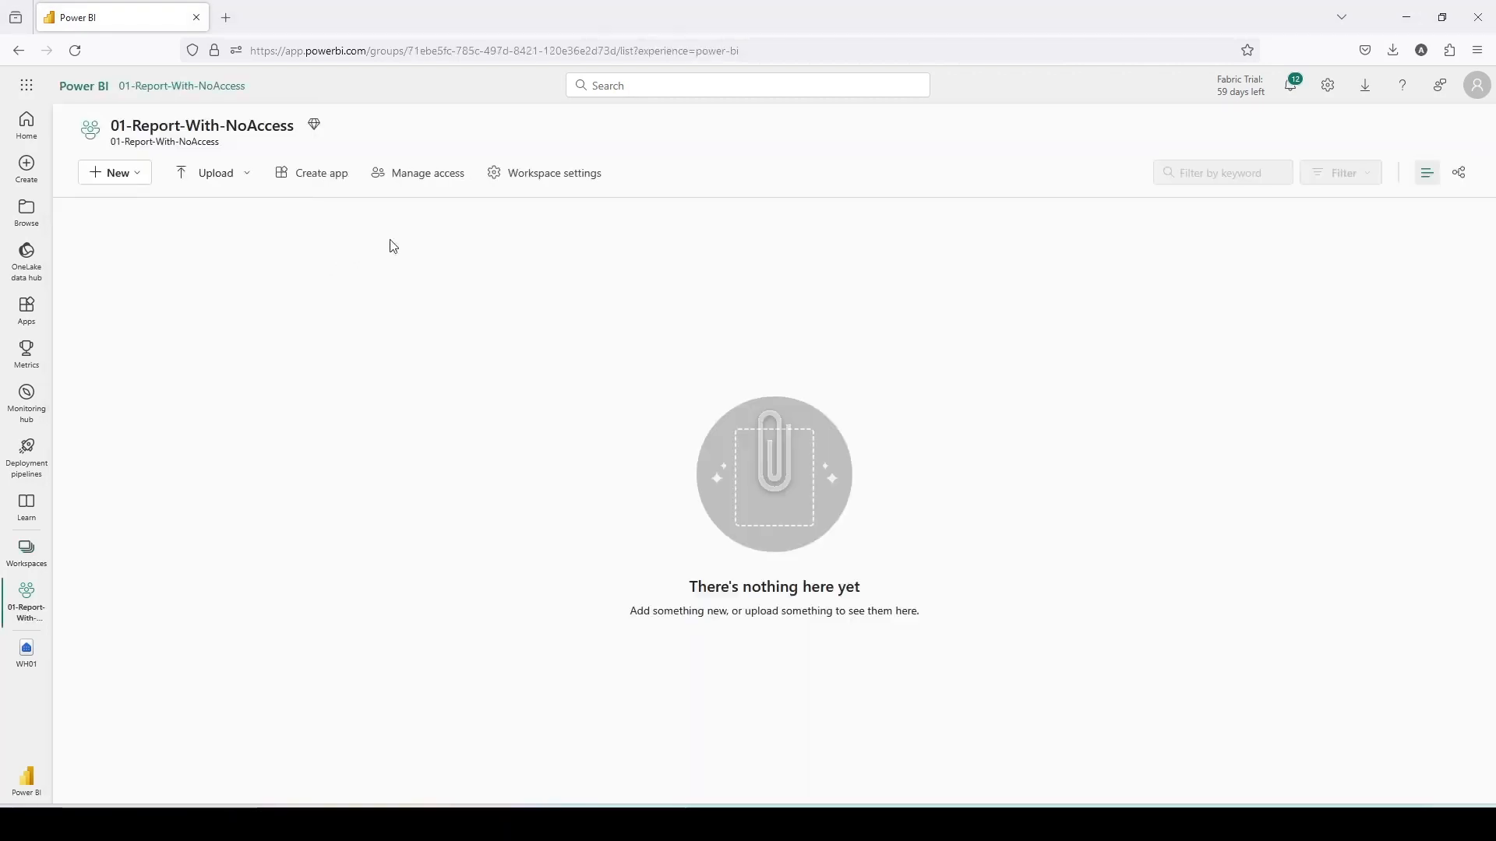
pyautogui.click(438, 176)
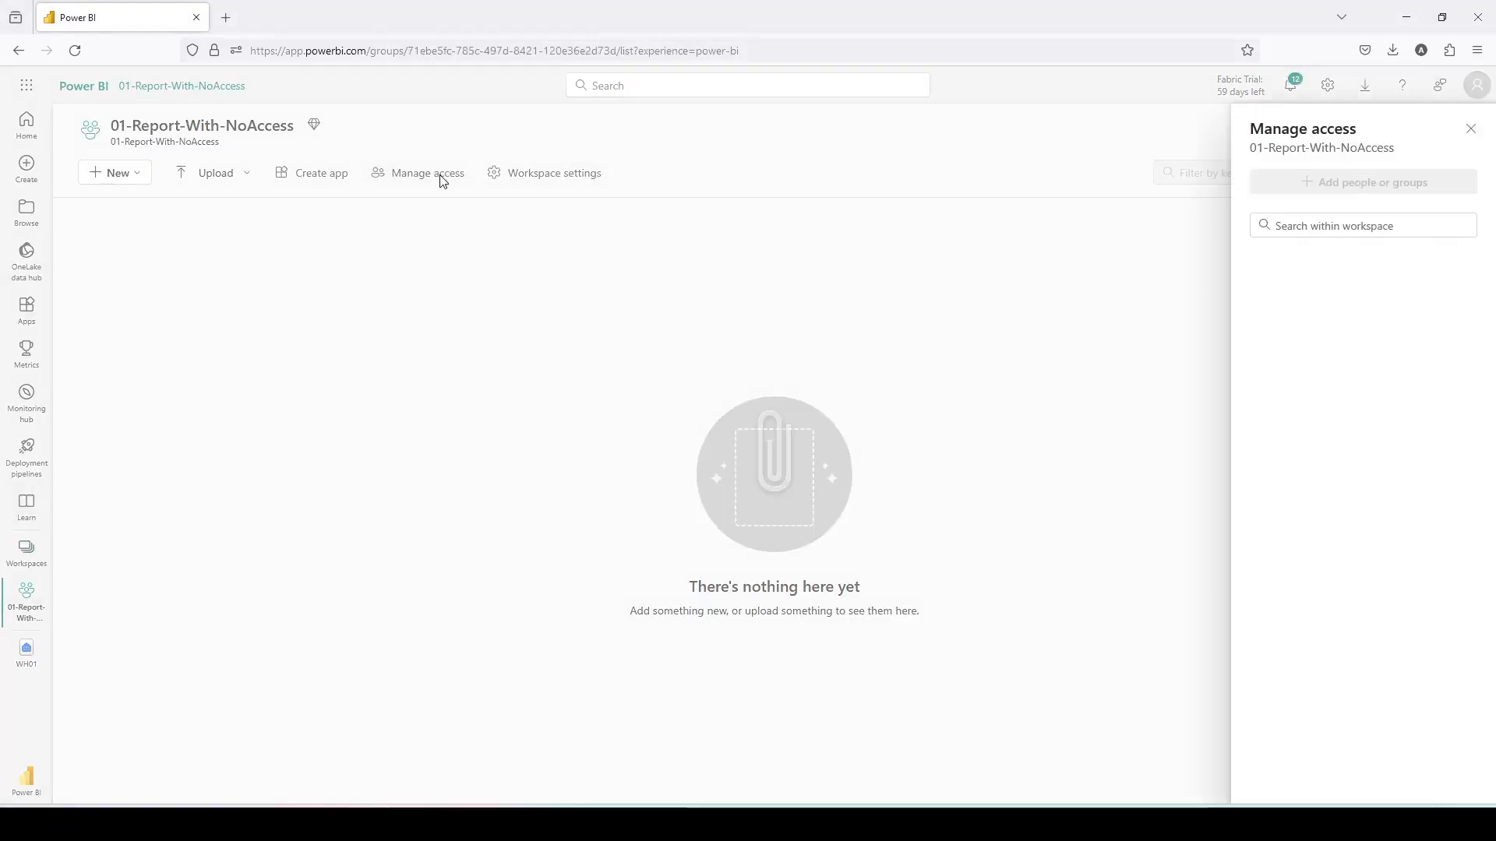
pyautogui.click(1095, 269)
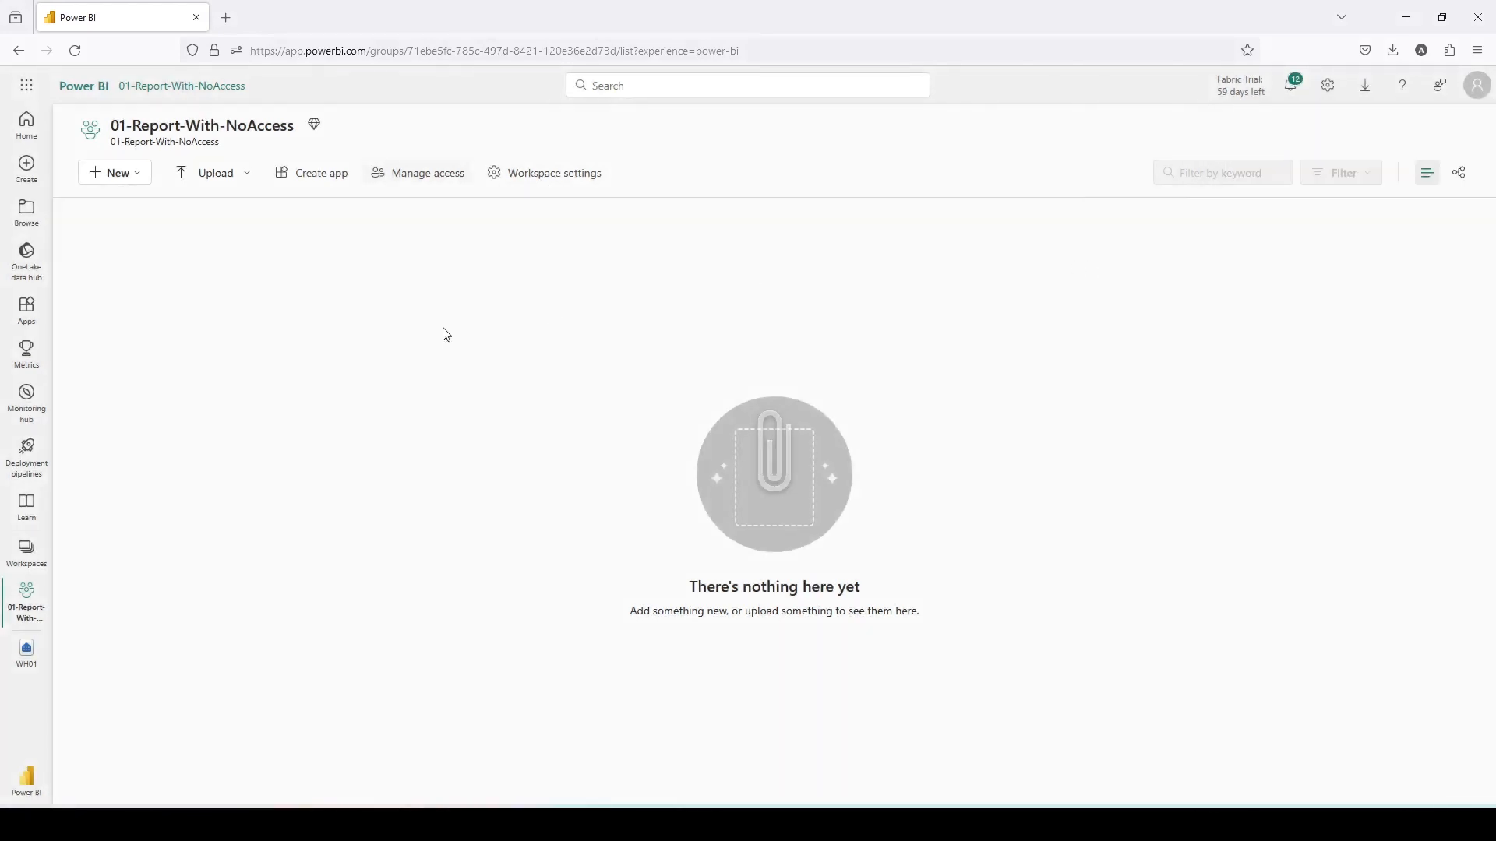
# - Return to the 01-GA-Fabric workspace, open the WH01 warehouse and switch to its model view
pyautogui.click(23, 554)
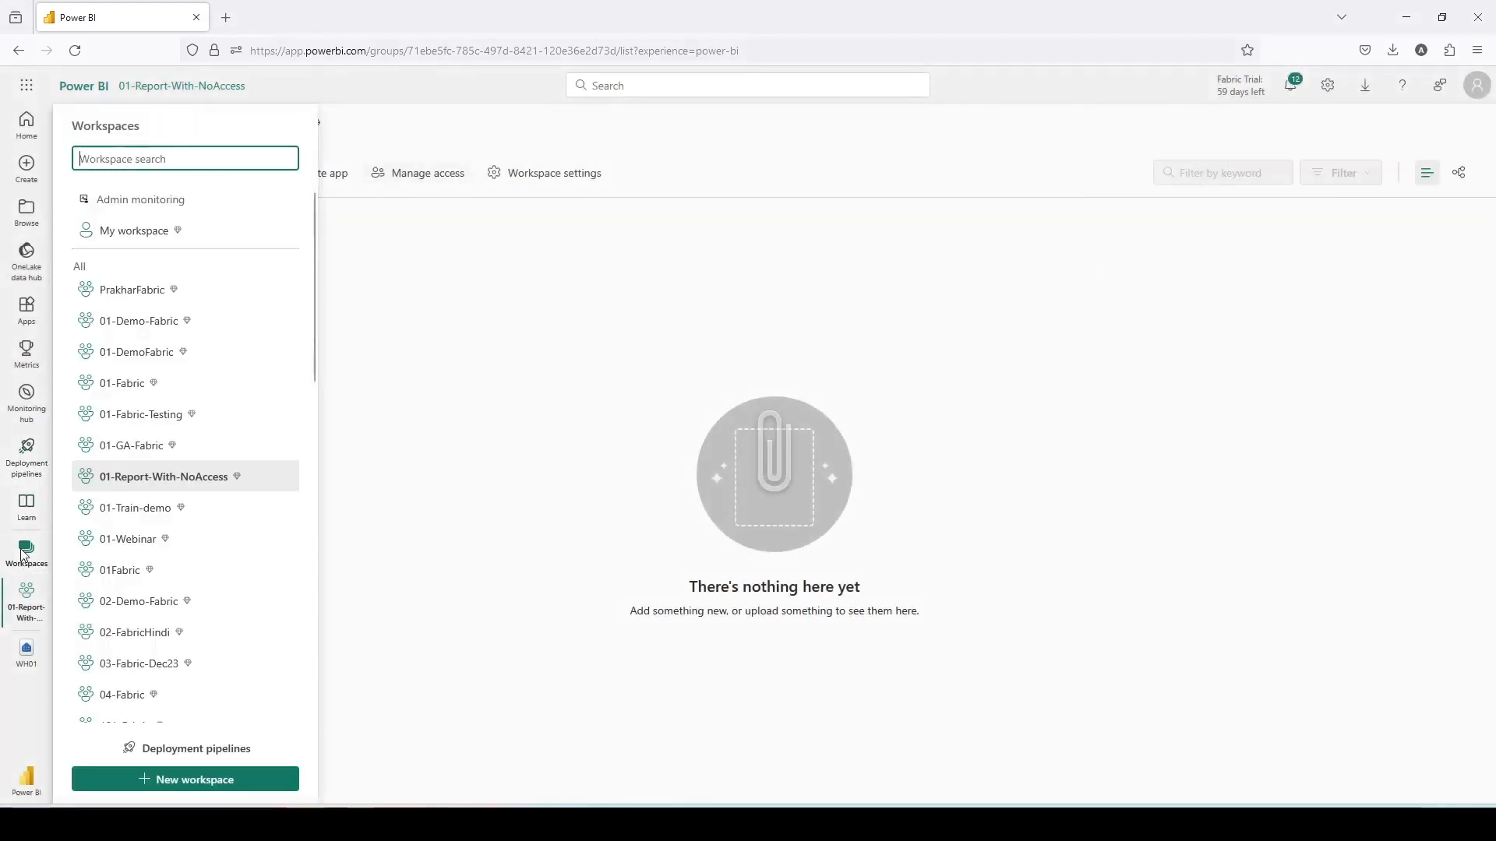
pyautogui.click(130, 446)
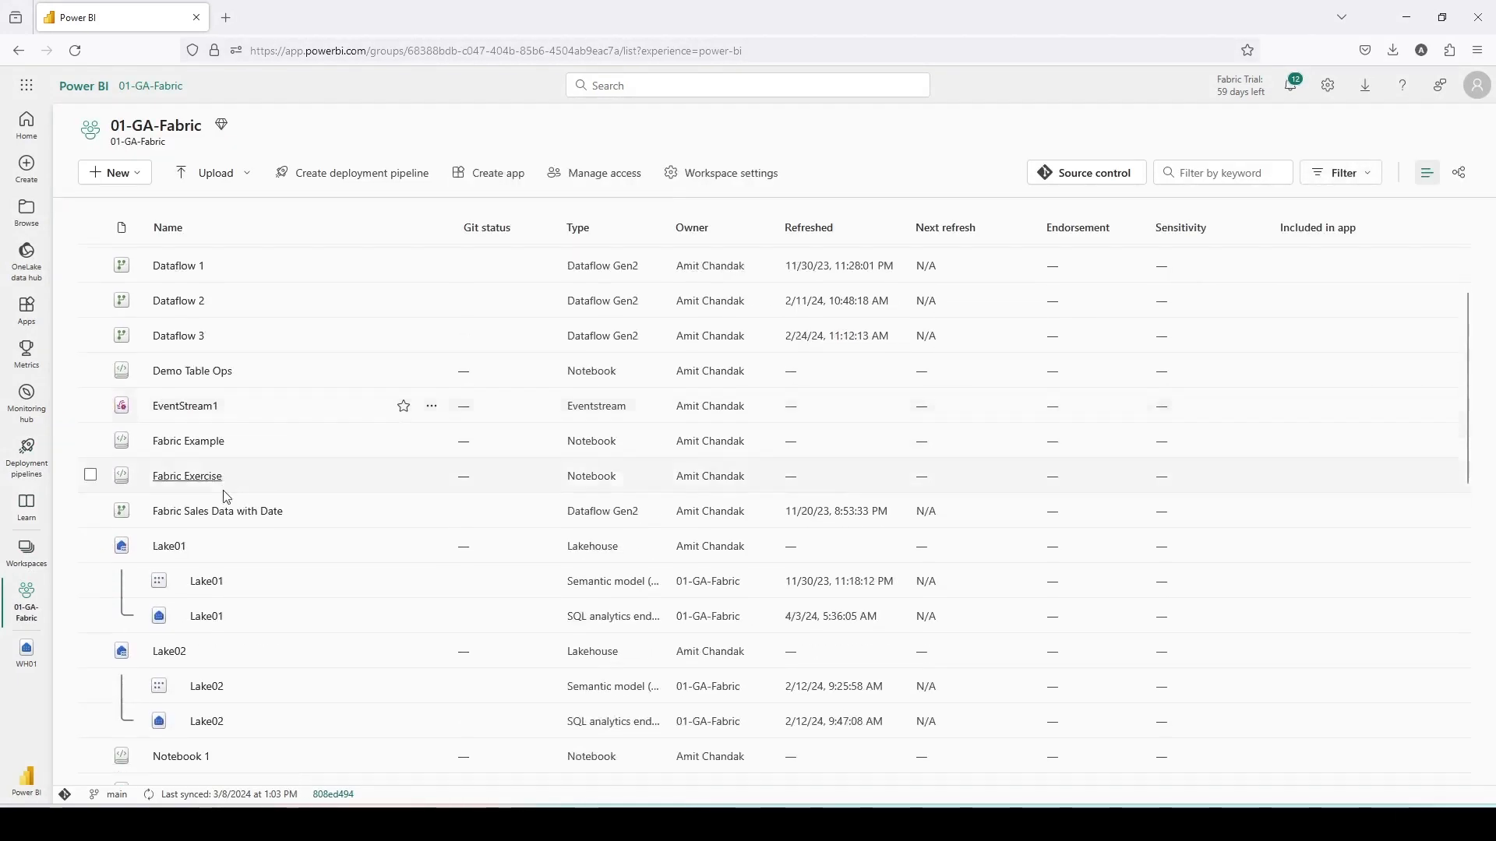
pyautogui.scroll(-10, 226, 499)
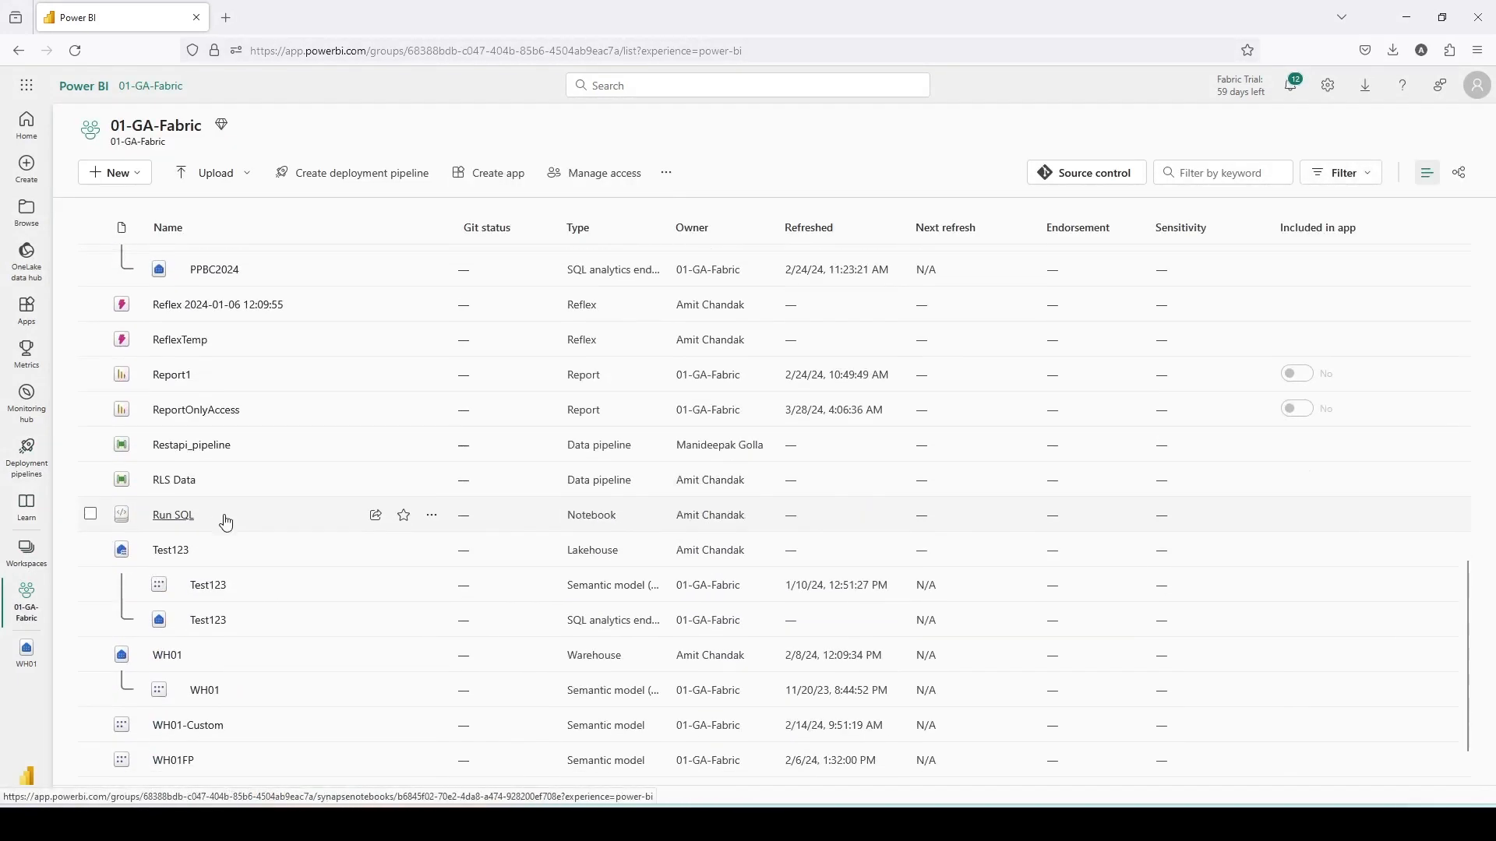
pyautogui.scroll(-1, 226, 522)
pyautogui.click(161, 596)
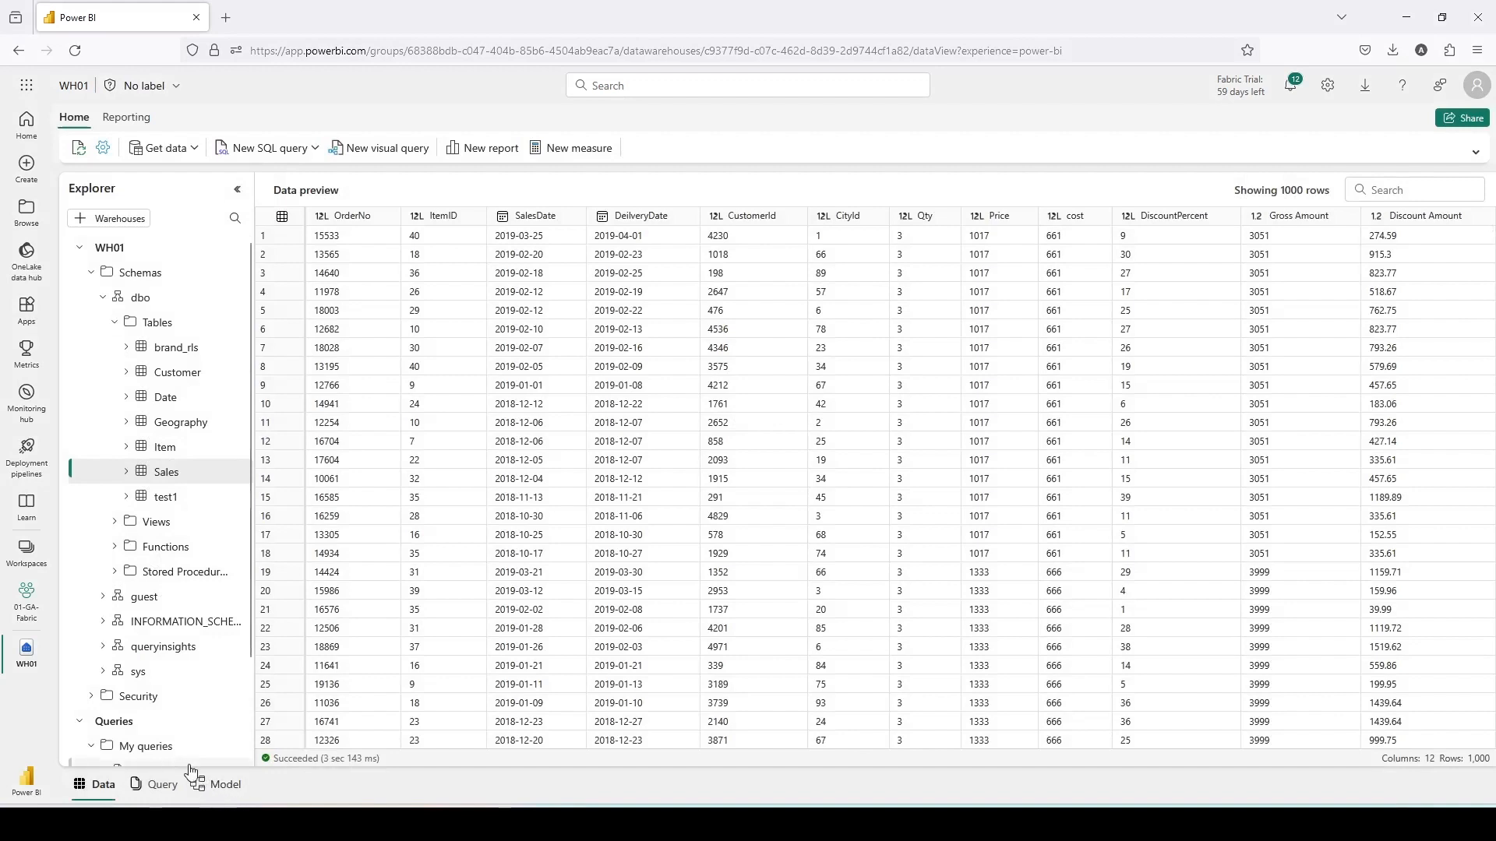
pyautogui.moveTo(177, 764); pyautogui.dragTo(260, 801)
pyautogui.click(215, 782)
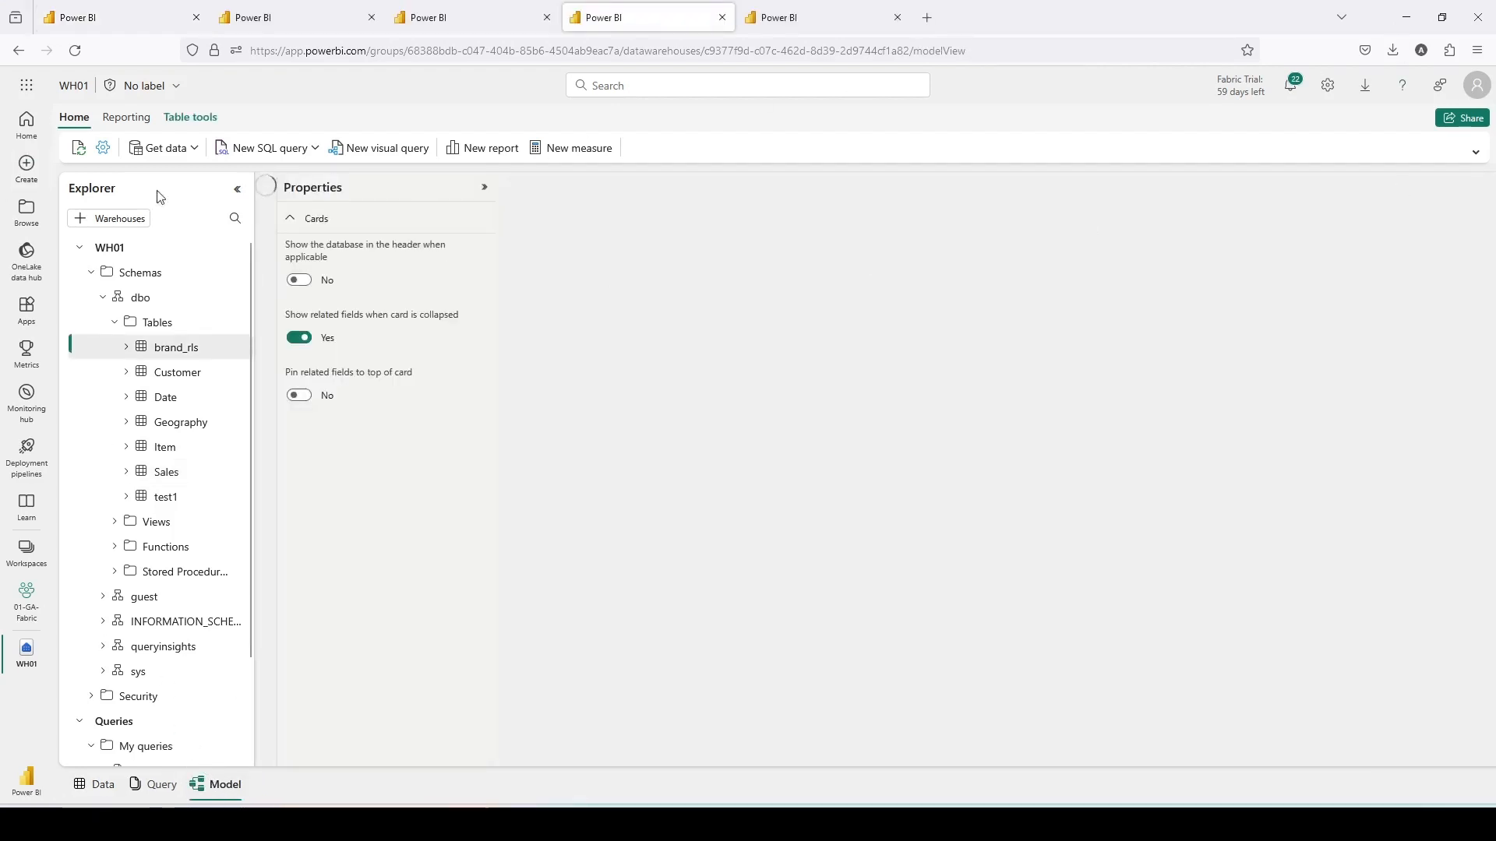
# - Create a new semantic model named RLS Model in 01-GA-Fabric containing all dbo tables except test1
pyautogui.moveTo(90, 107); pyautogui.dragTo(161, 136)
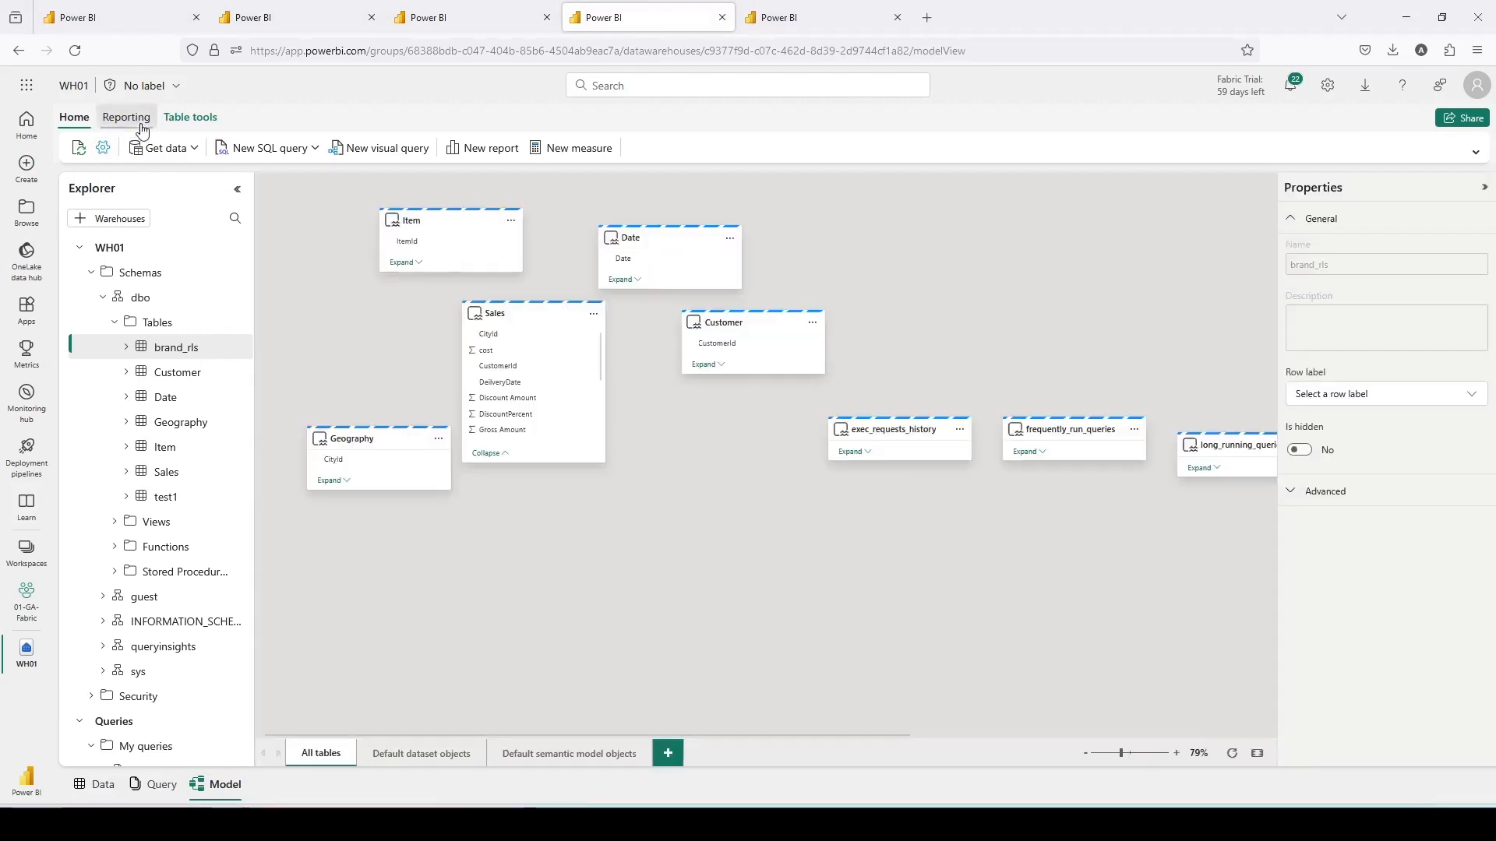
pyautogui.click(141, 122)
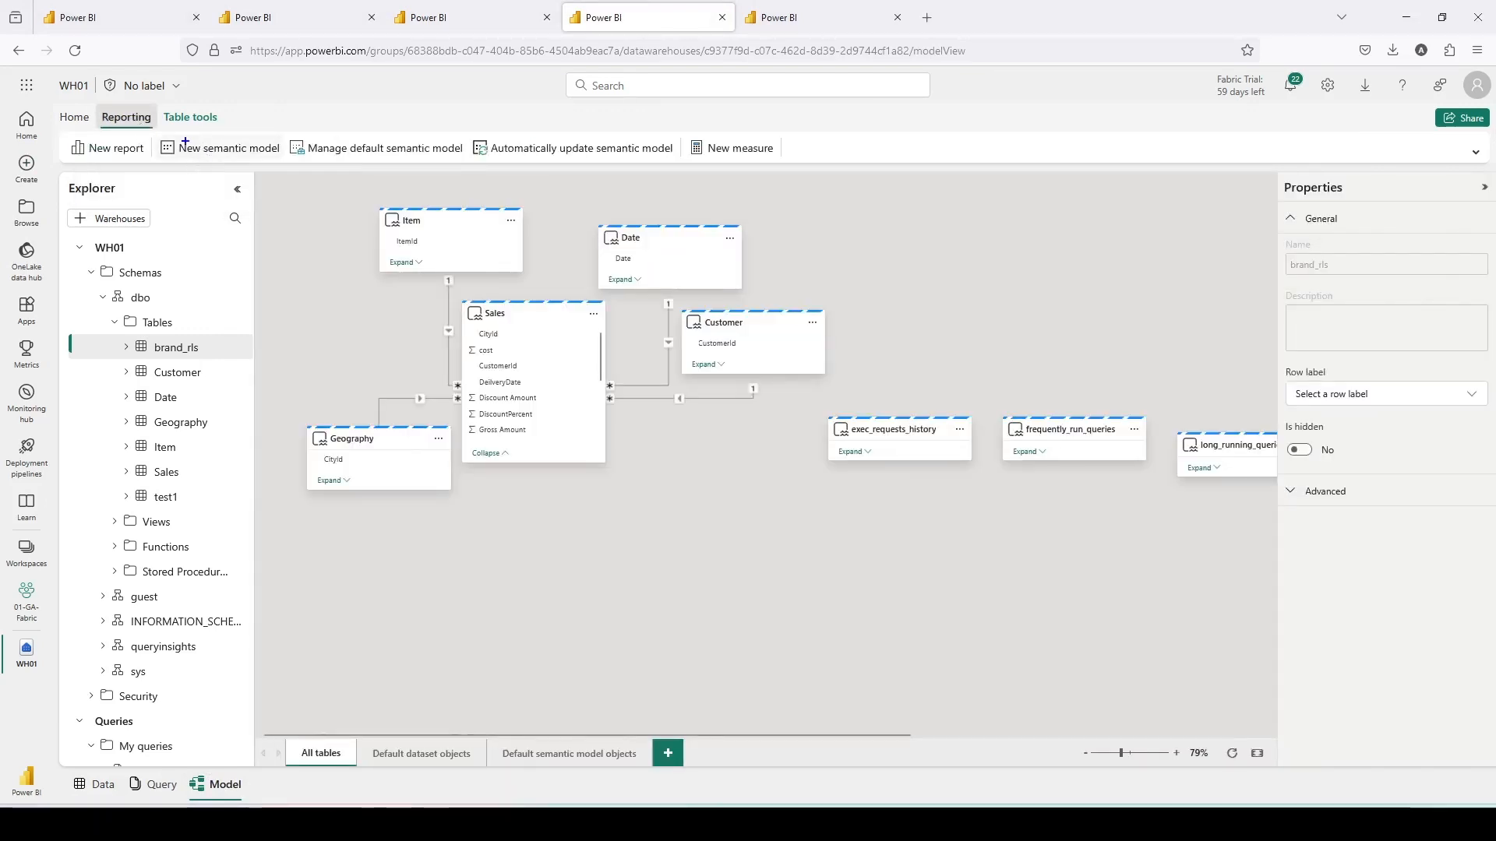
pyautogui.moveTo(151, 134); pyautogui.dragTo(287, 160)
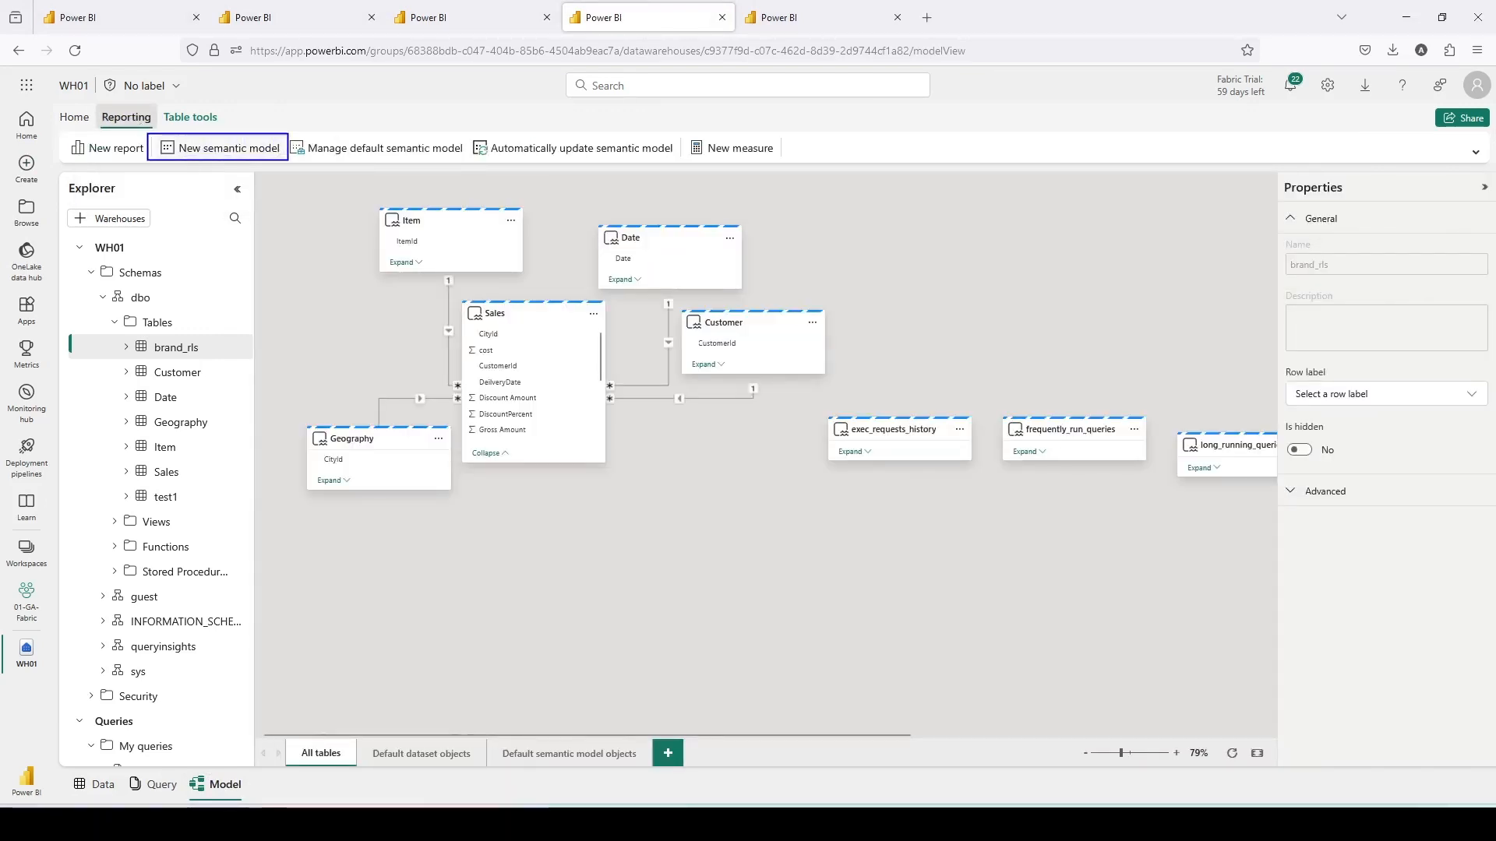
pyautogui.click(238, 148)
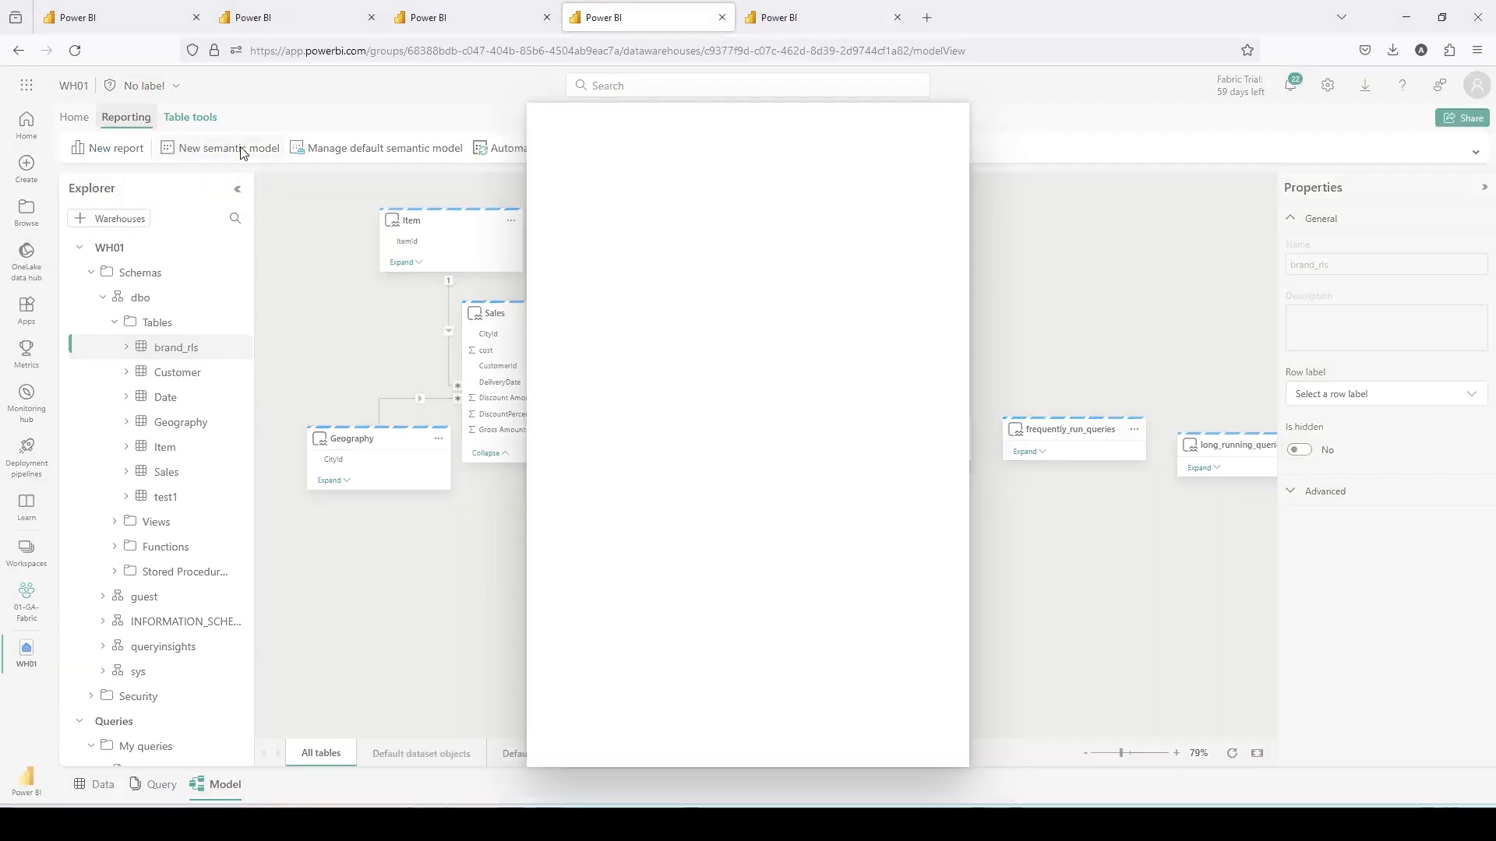
pyautogui.click(585, 184)
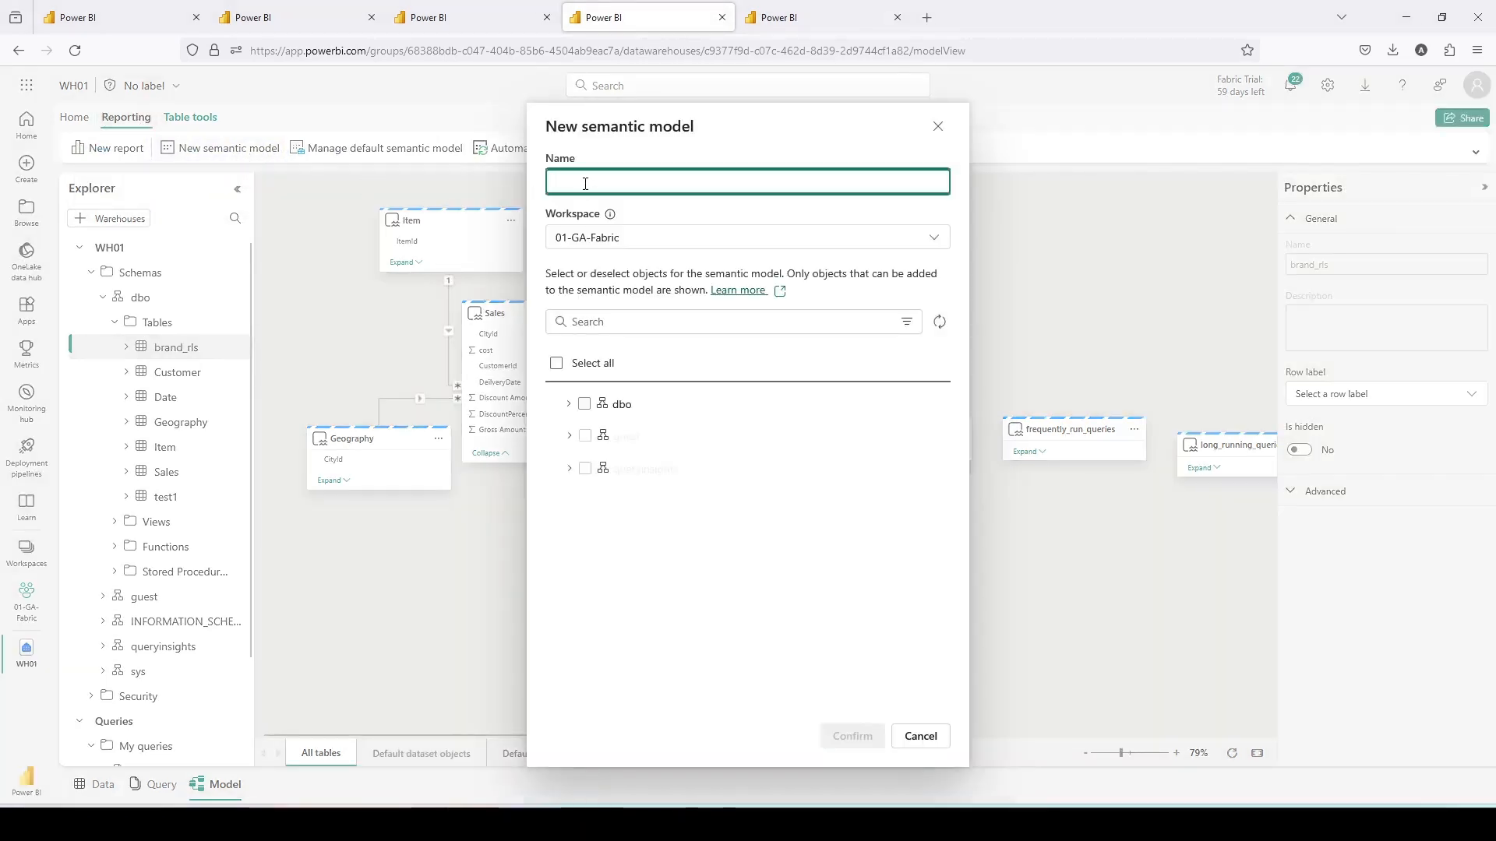
pyautogui.write('RLS Model')
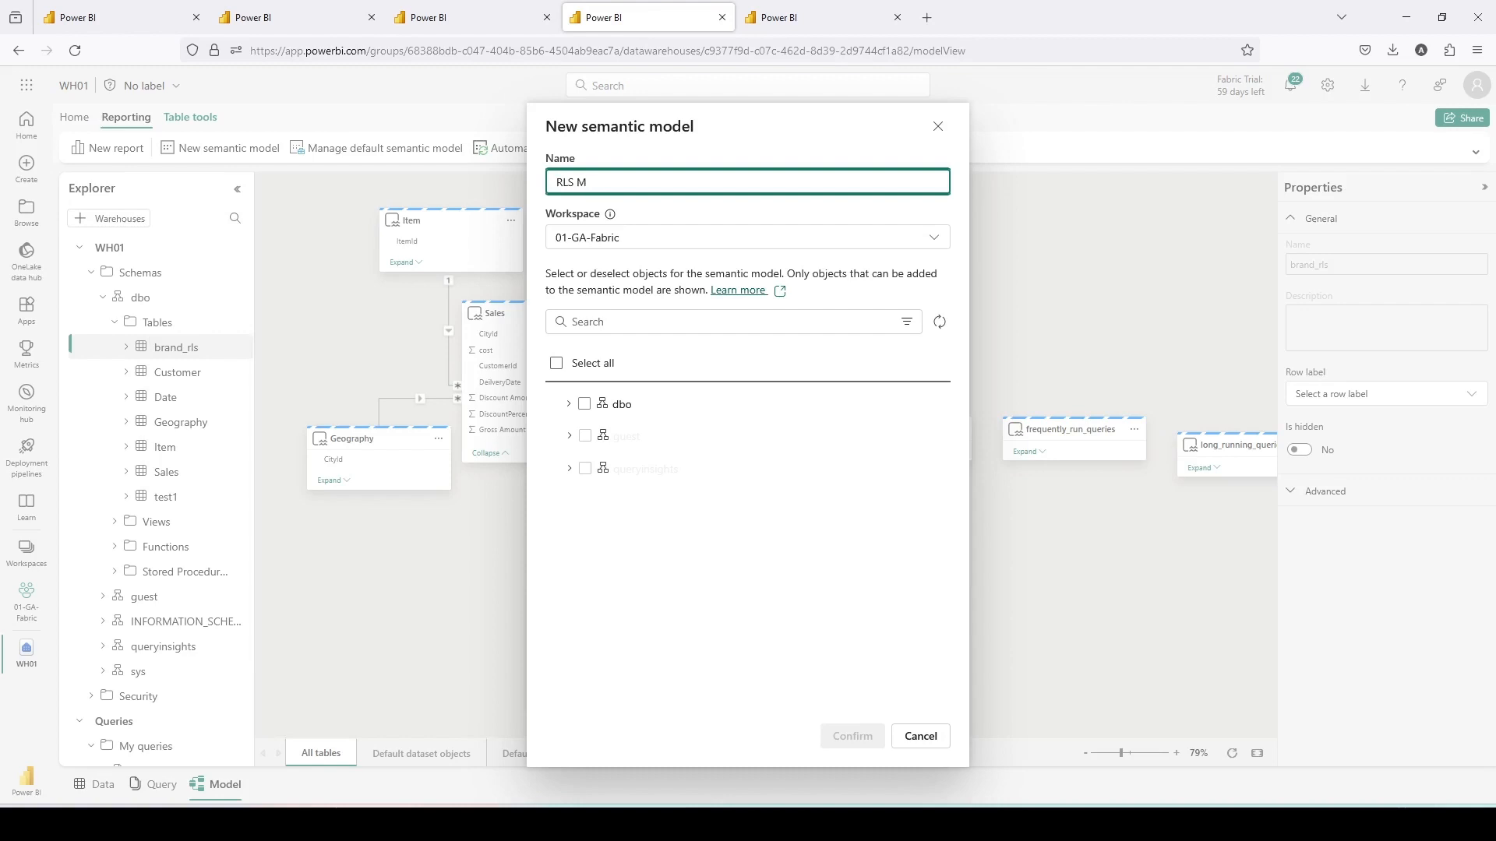
pyautogui.click(568, 404)
pyautogui.click(580, 439)
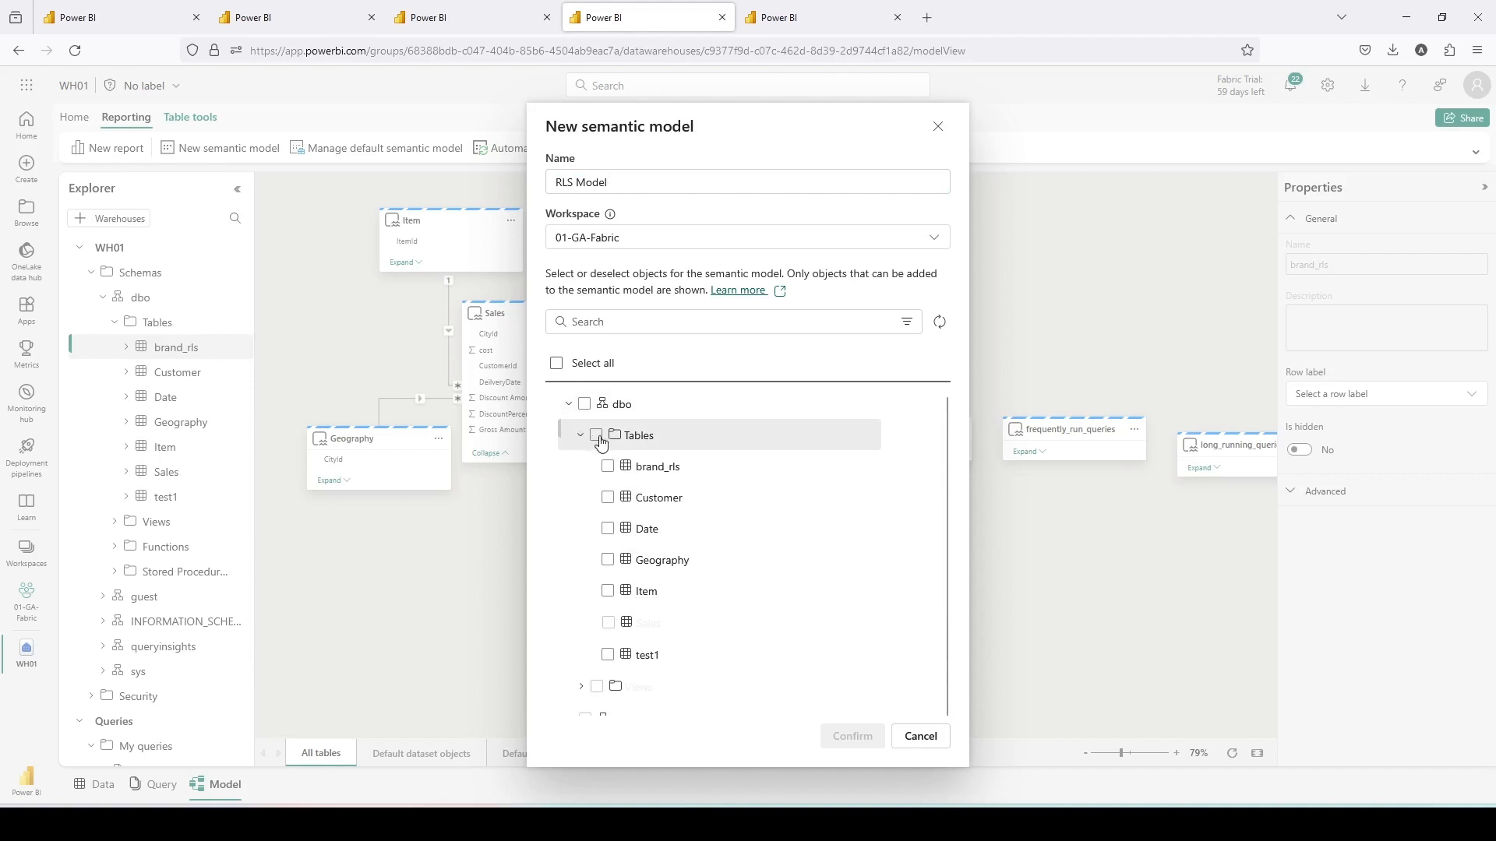
pyautogui.click(596, 436)
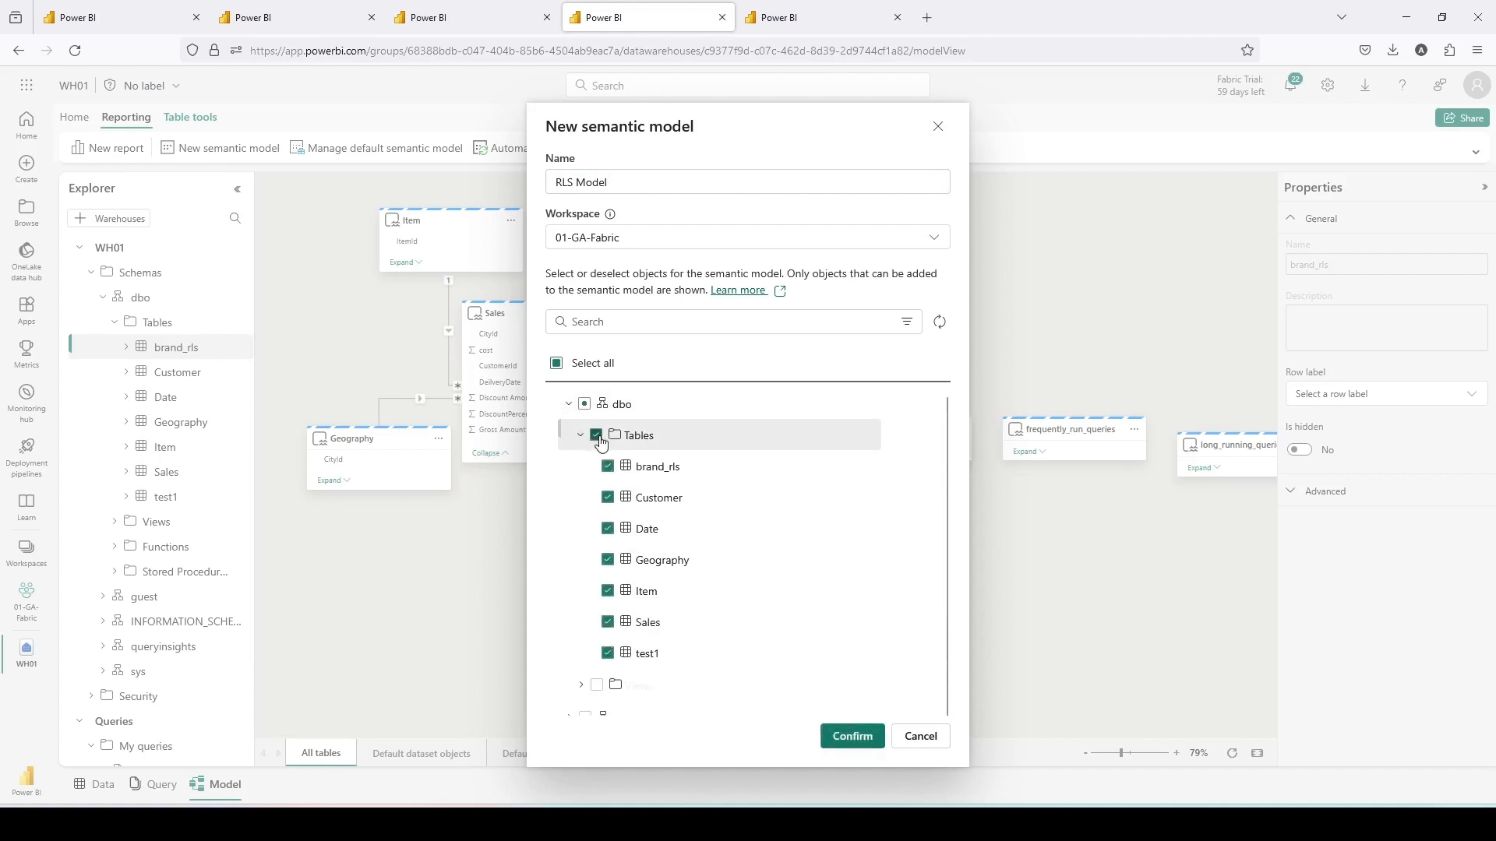
pyautogui.click(608, 652)
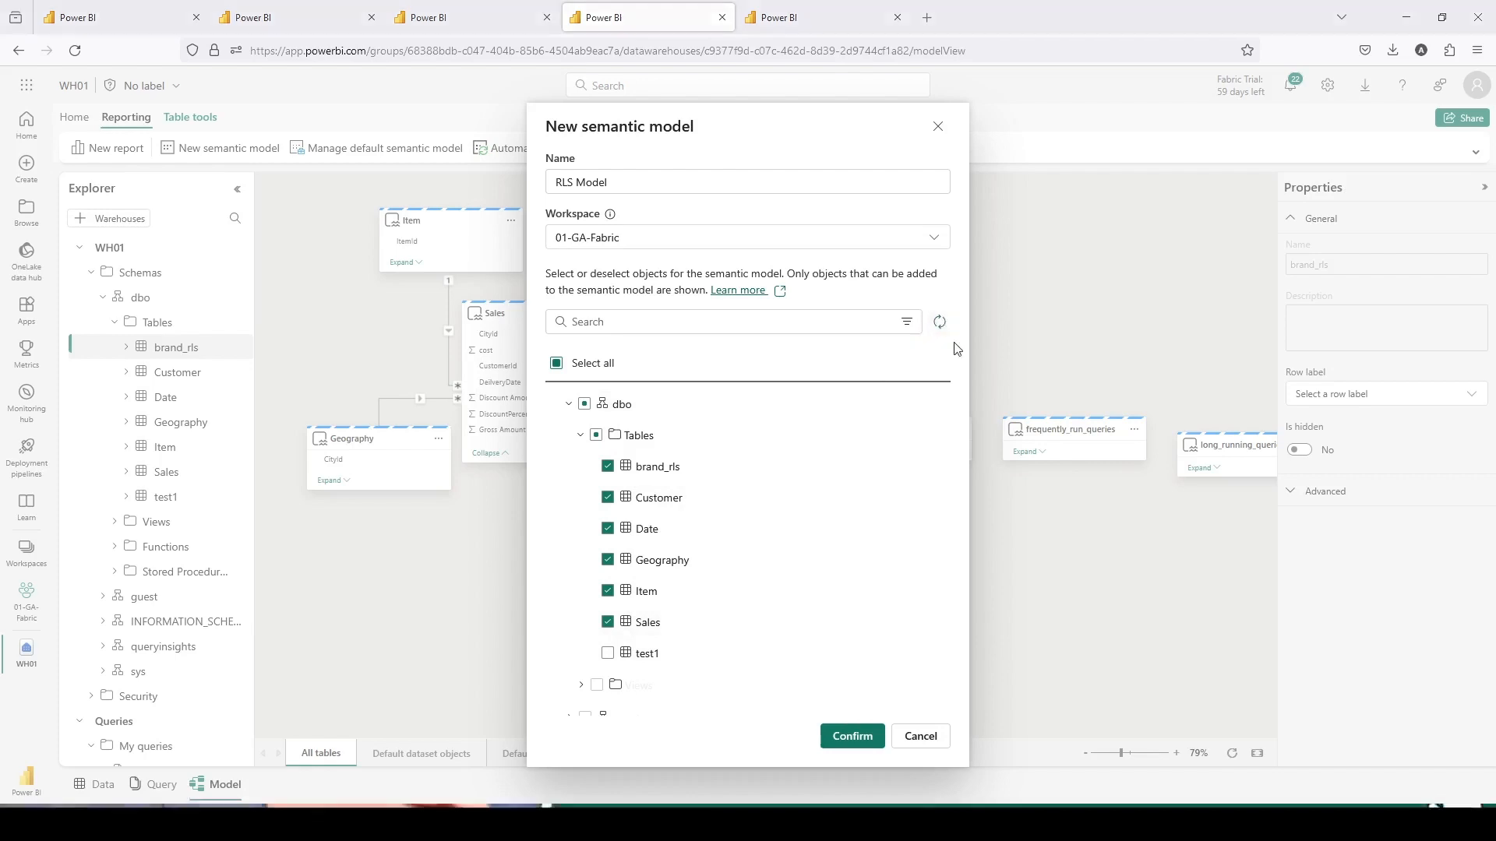
pyautogui.click(847, 736)
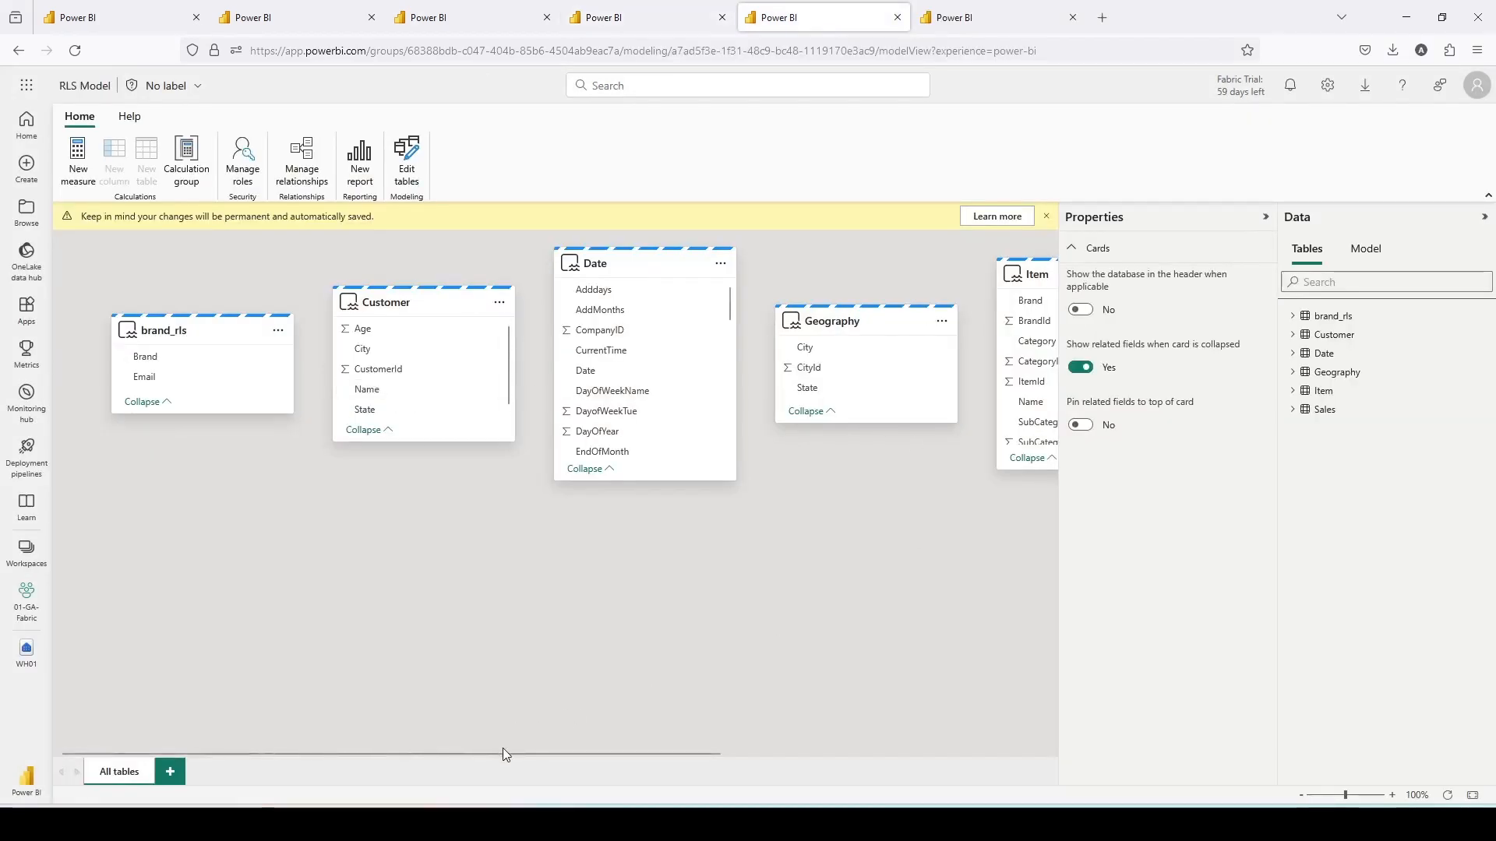
pyautogui.moveTo(502, 752); pyautogui.dragTo(829, 744)
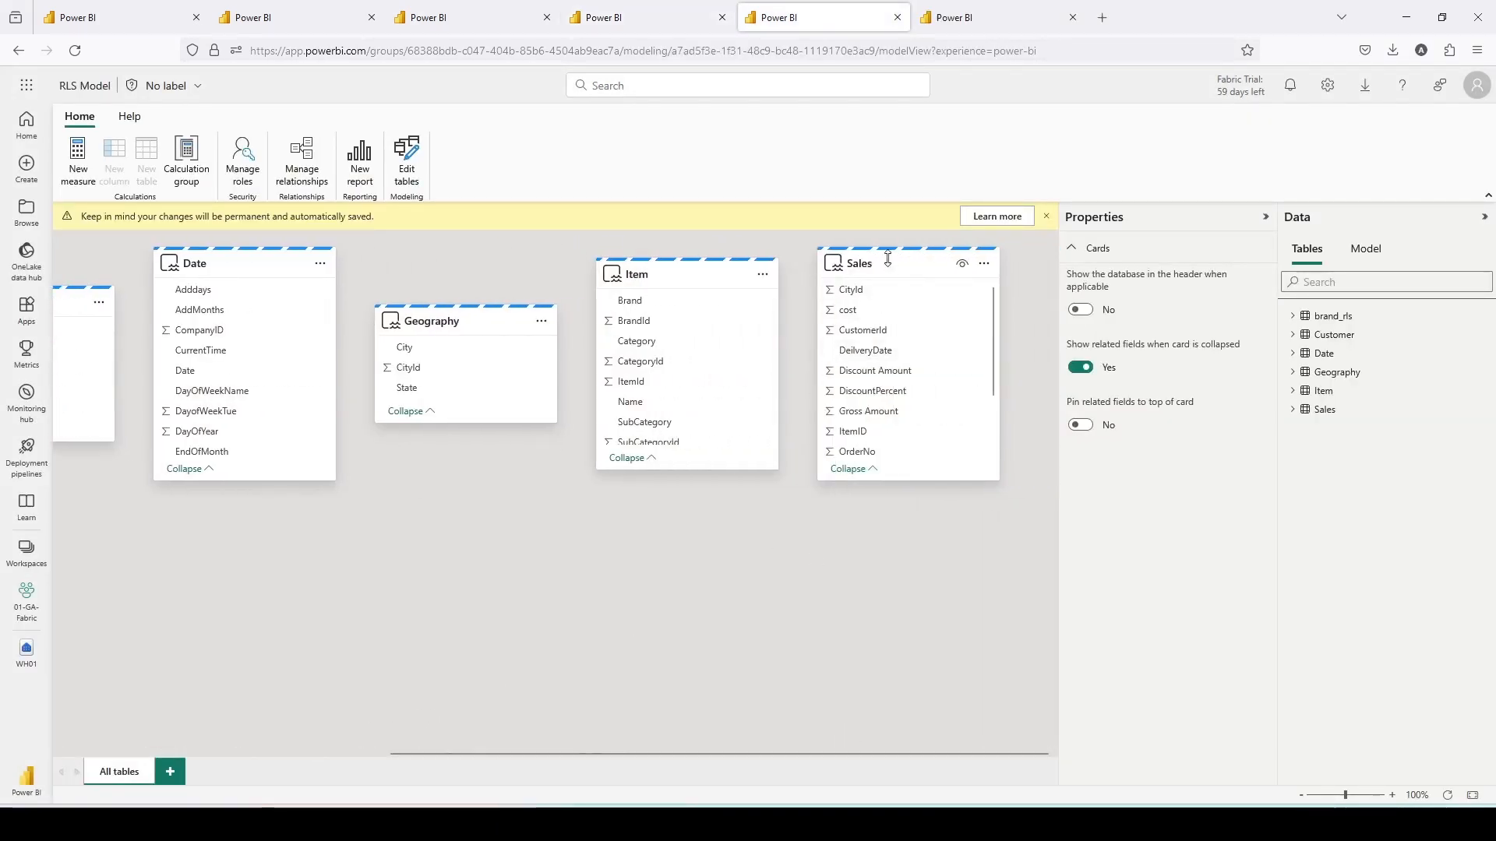
# - Rearrange the table cards in the model diagram so all tables are laid out side by side
pyautogui.moveTo(888, 258); pyautogui.dragTo(203, 555)
pyautogui.moveTo(862, 386); pyautogui.dragTo(272, 573)
pyautogui.moveTo(356, 753); pyautogui.dragTo(188, 735)
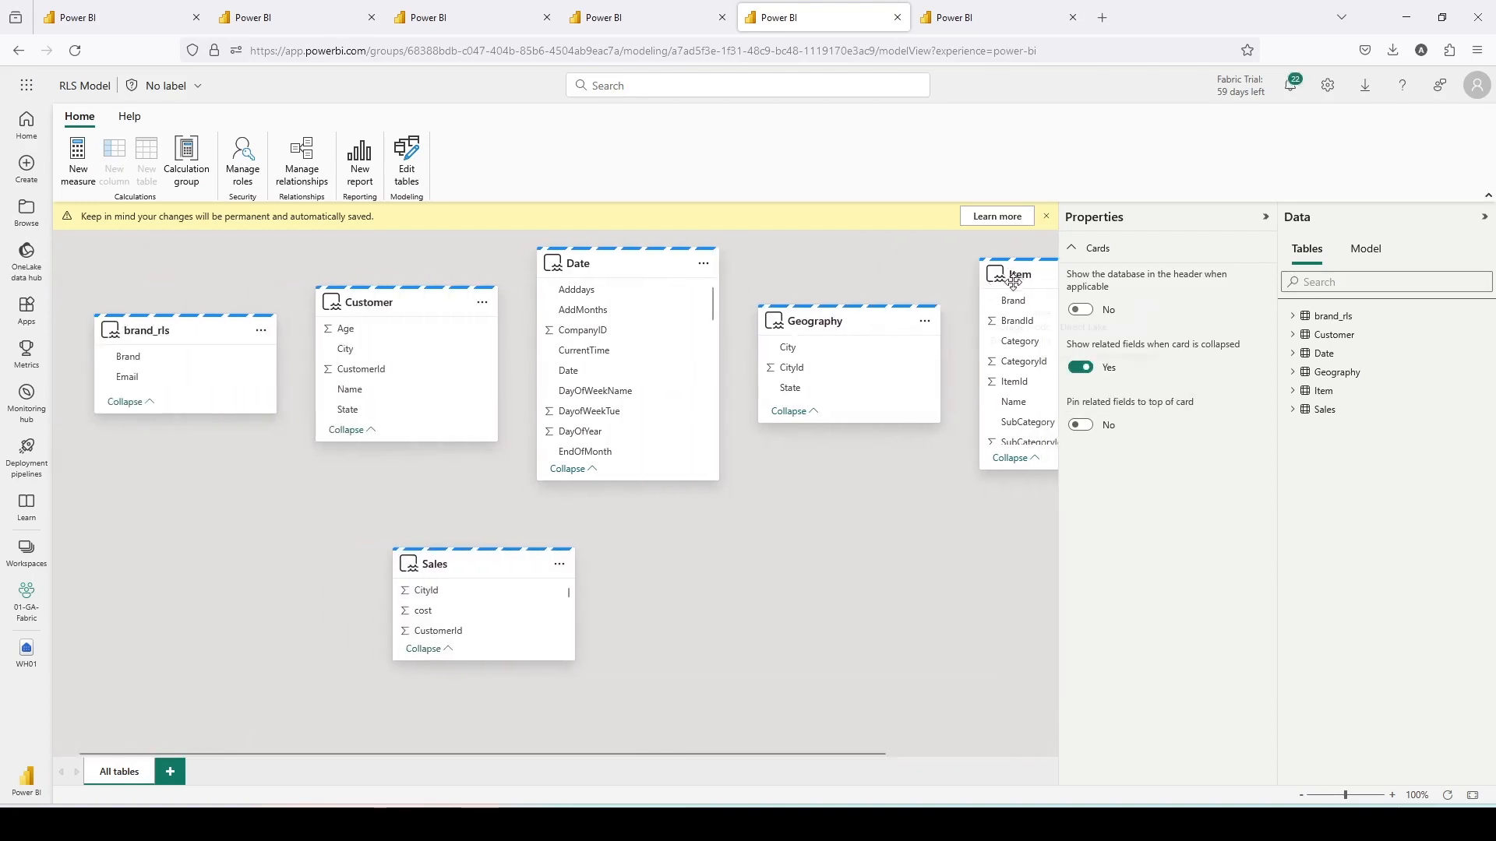
pyautogui.moveTo(1013, 281); pyautogui.dragTo(145, 547)
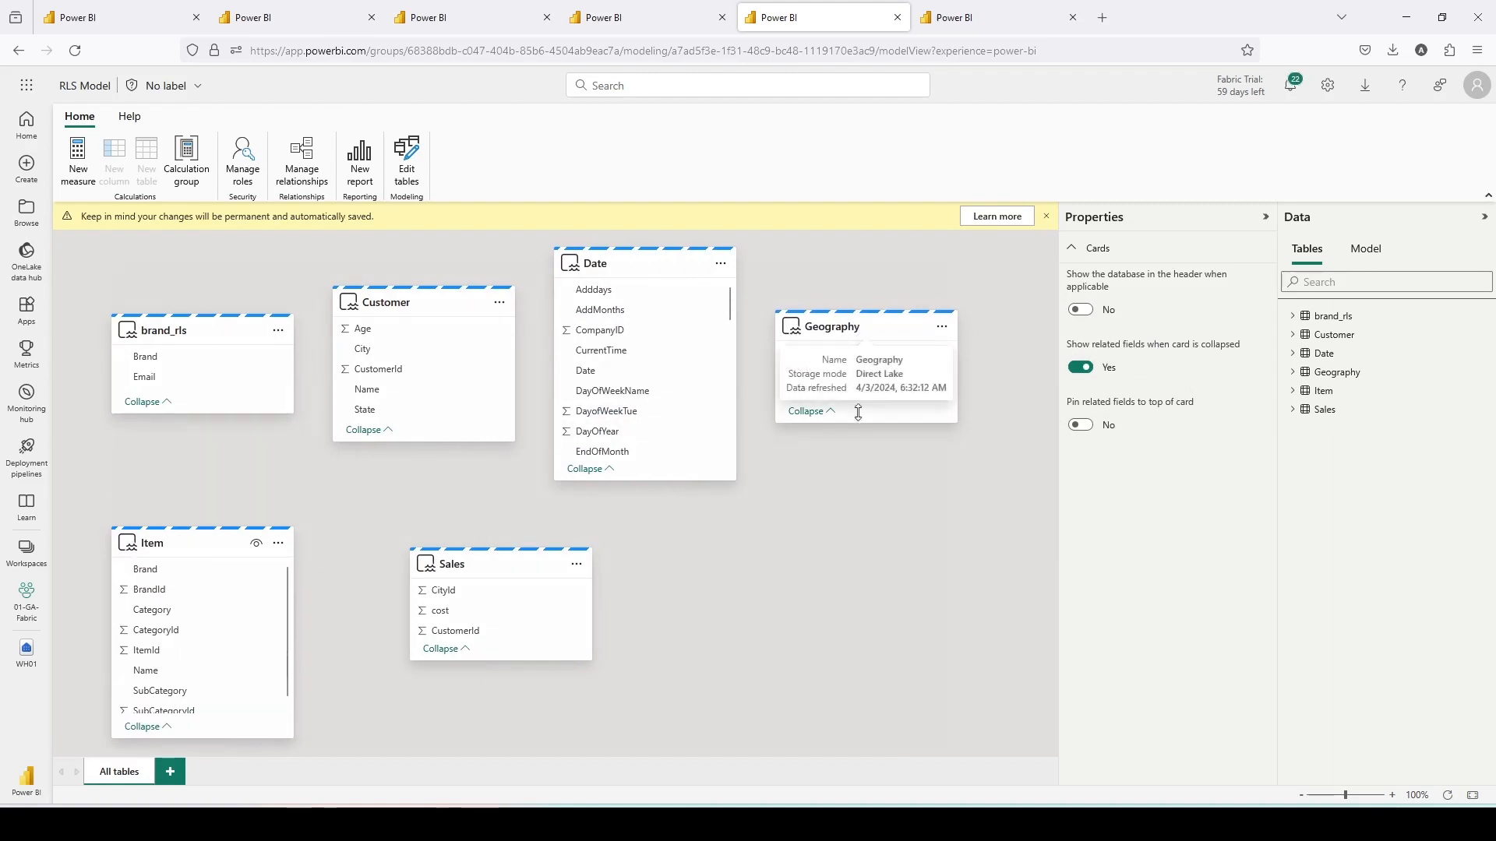
pyautogui.moveTo(845, 331); pyautogui.dragTo(683, 619)
# - Relate Sales to Customer on CustomerId and Sales to Geography on CityId
pyautogui.click(449, 562)
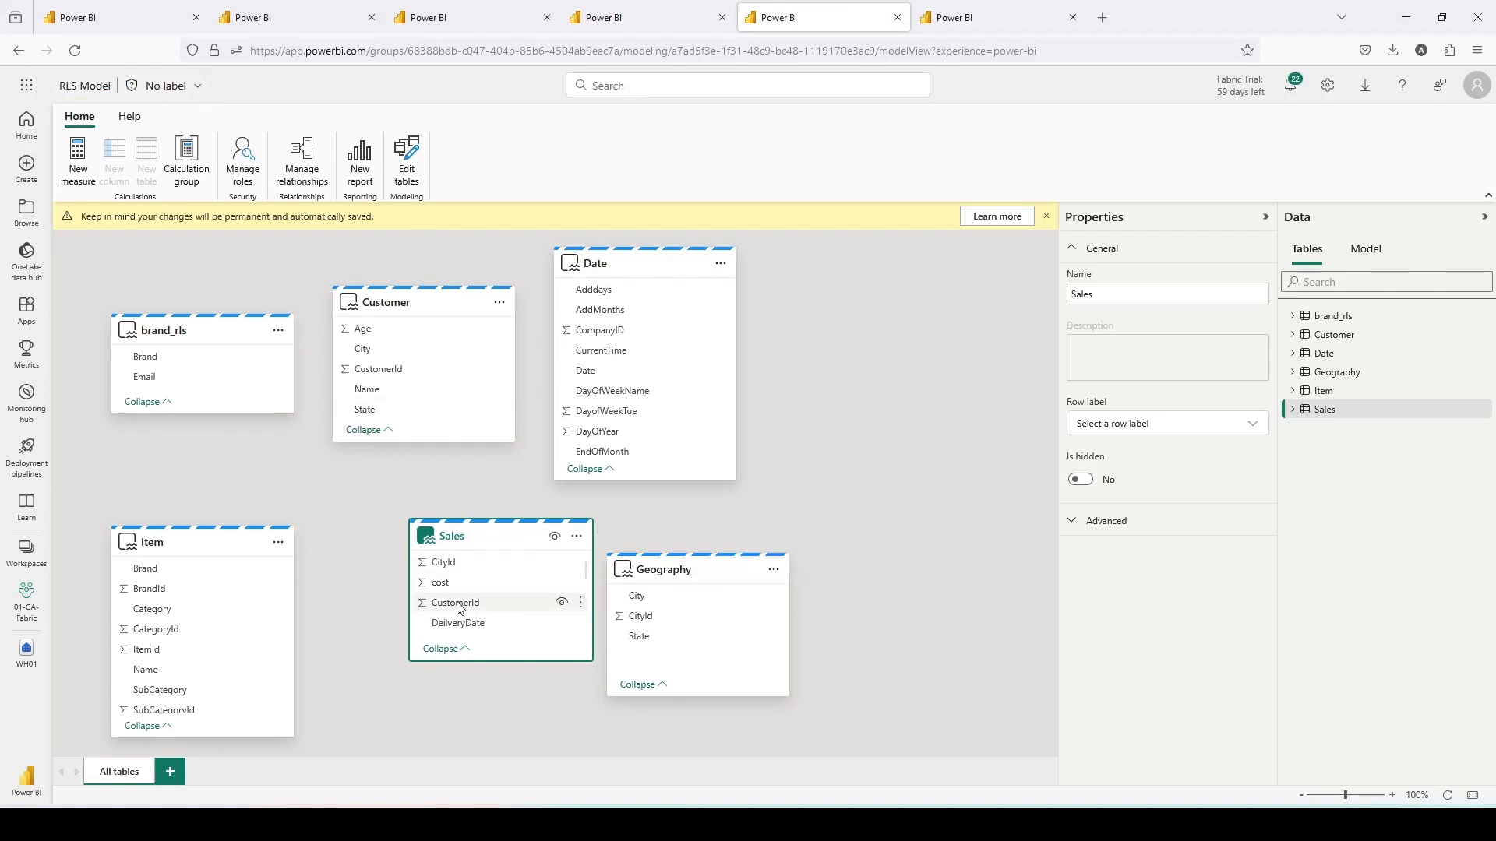
pyautogui.moveTo(458, 609); pyautogui.dragTo(378, 369)
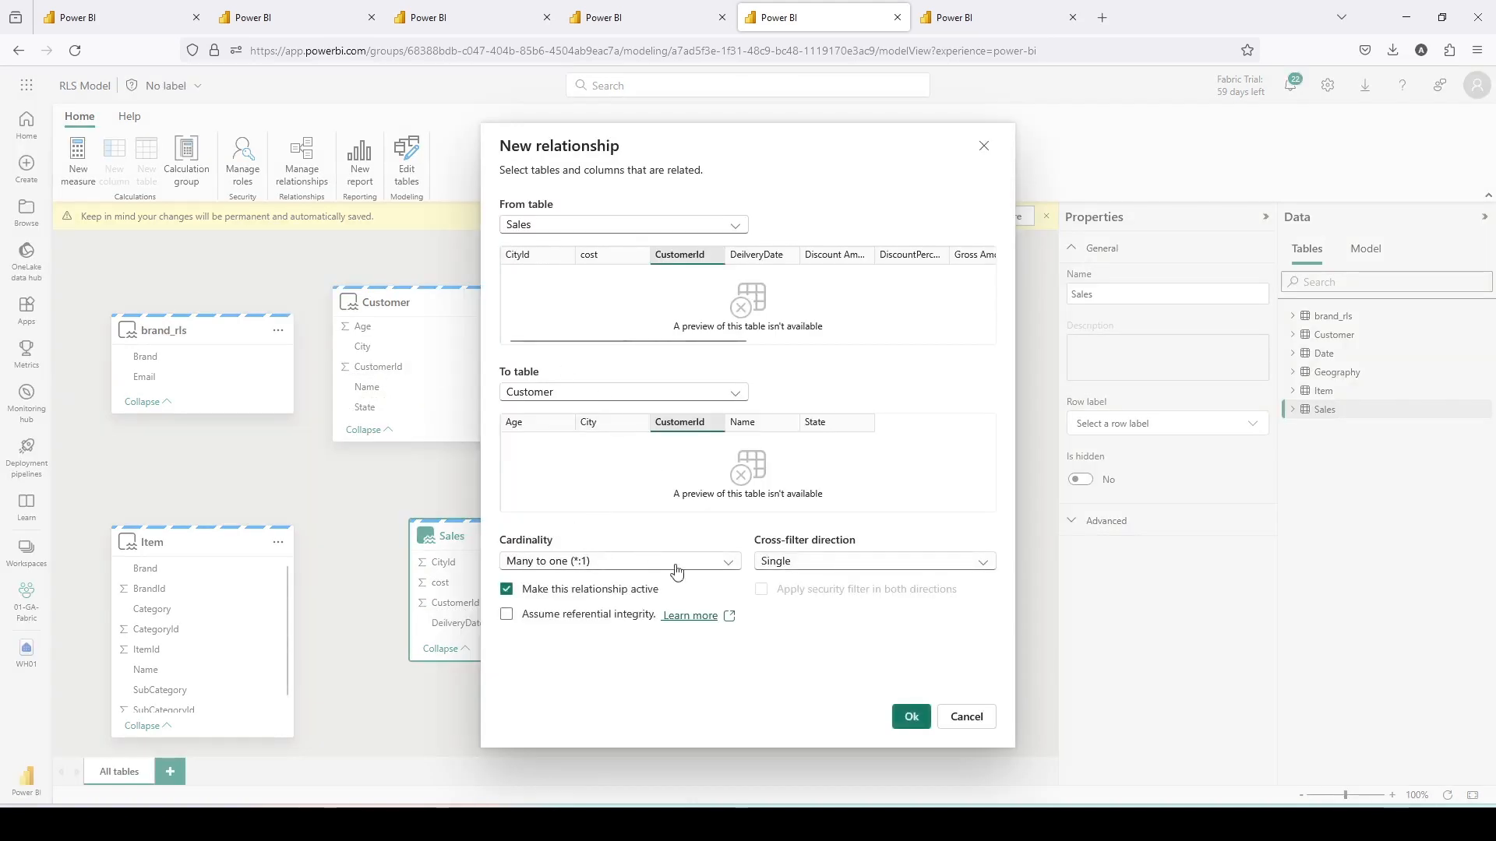
pyautogui.click(903, 716)
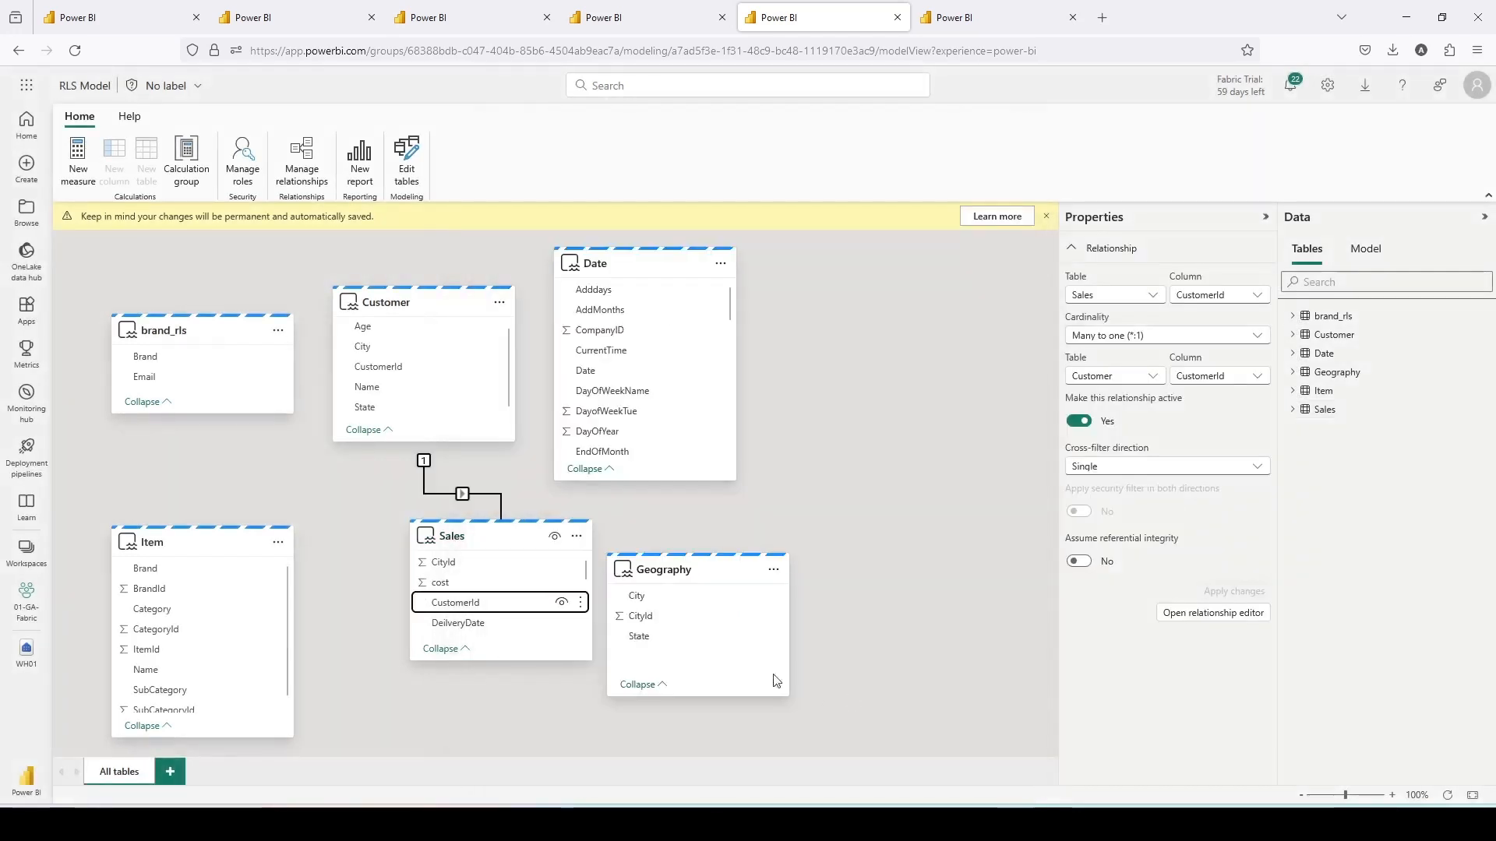
pyautogui.moveTo(644, 621); pyautogui.dragTo(475, 564)
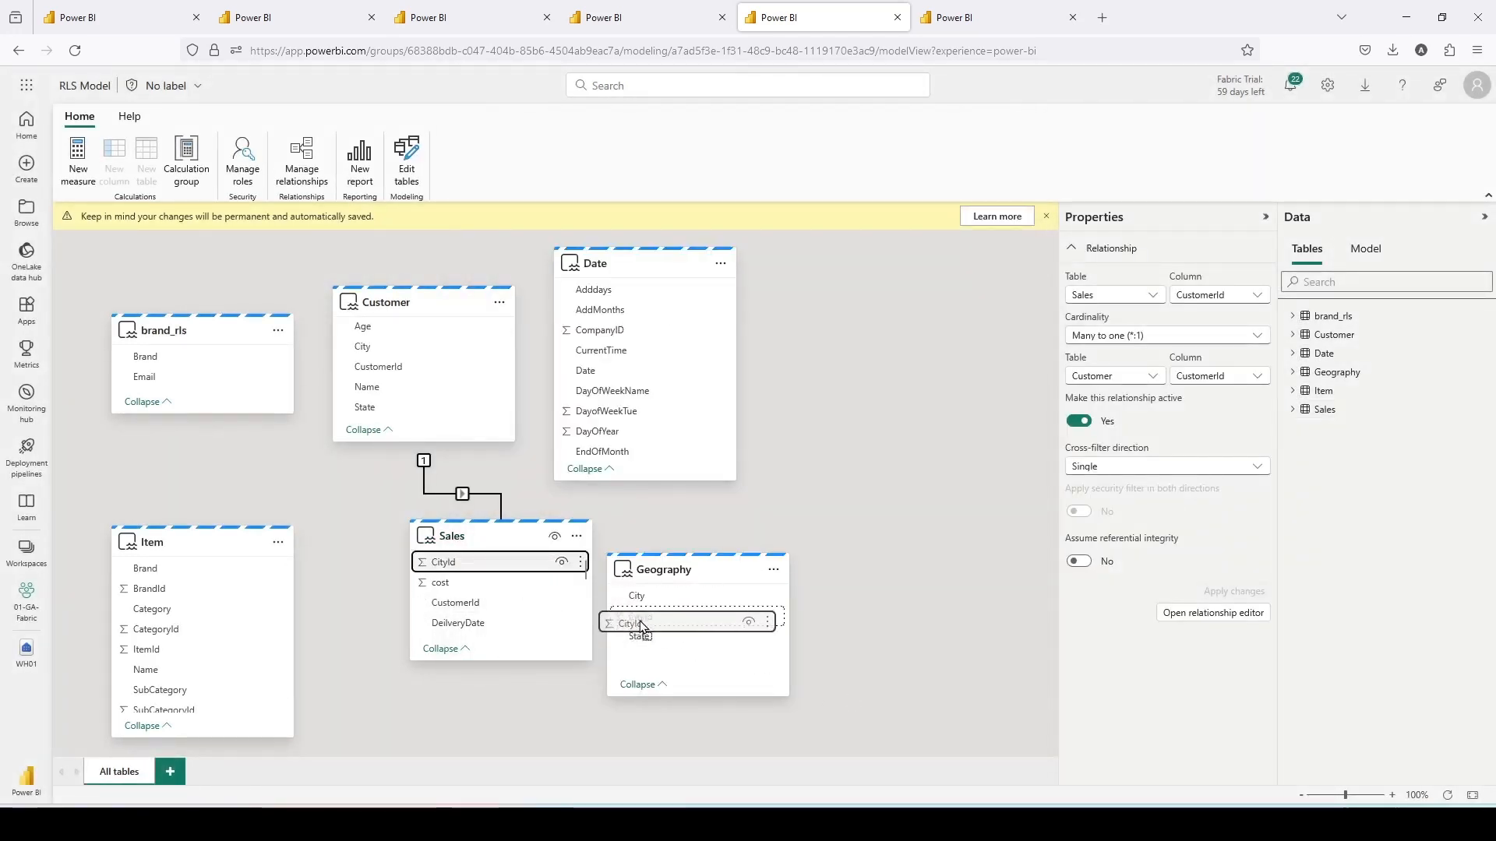
pyautogui.click(915, 717)
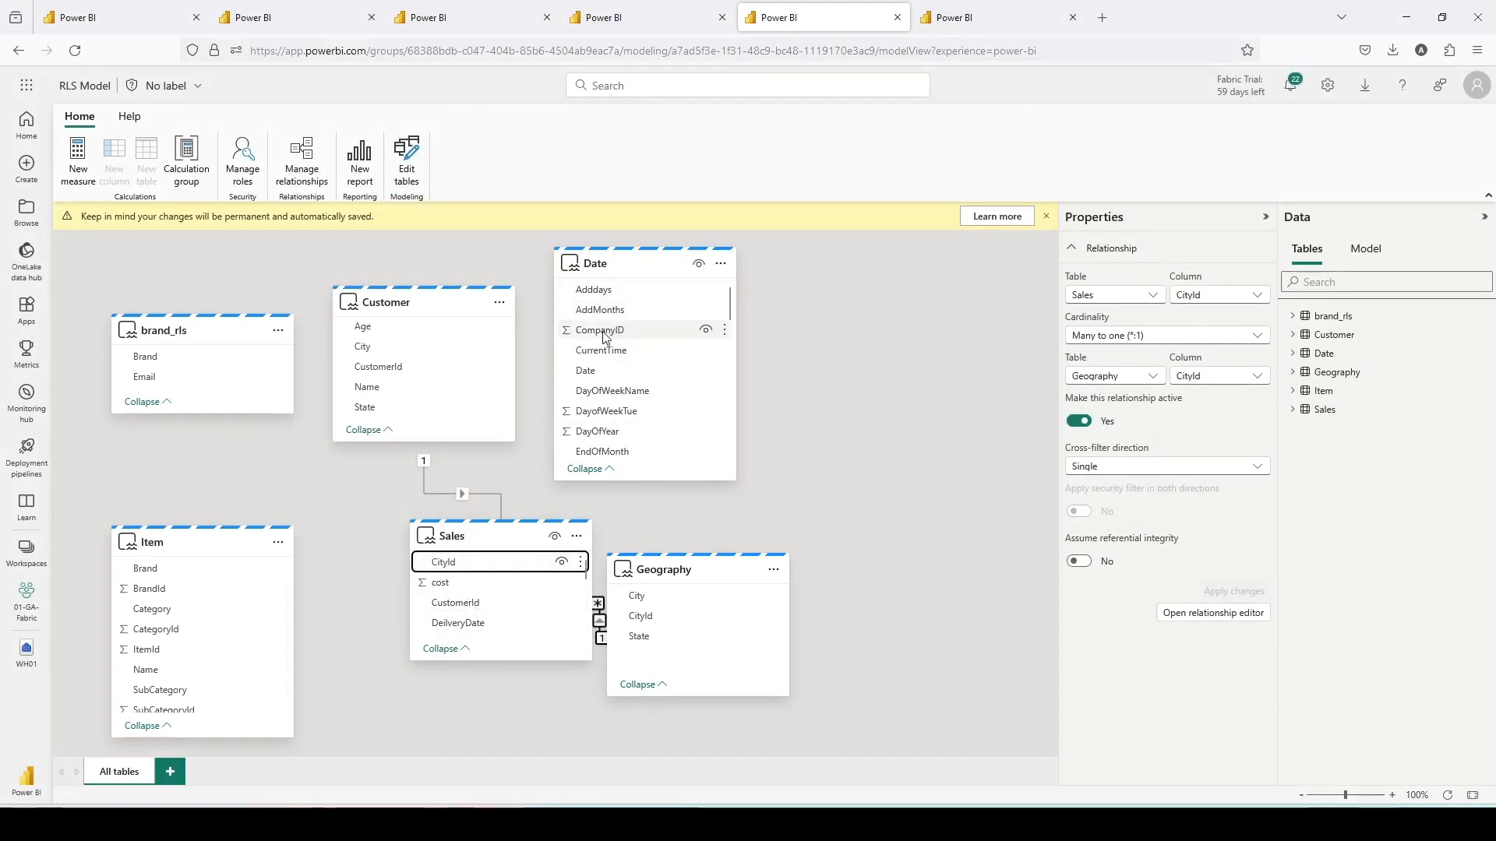
# - Relate Sales to Date on SalesDate to Date, and Sales to Item on ItemID to ItemId
pyautogui.scroll(-3, 460, 622)
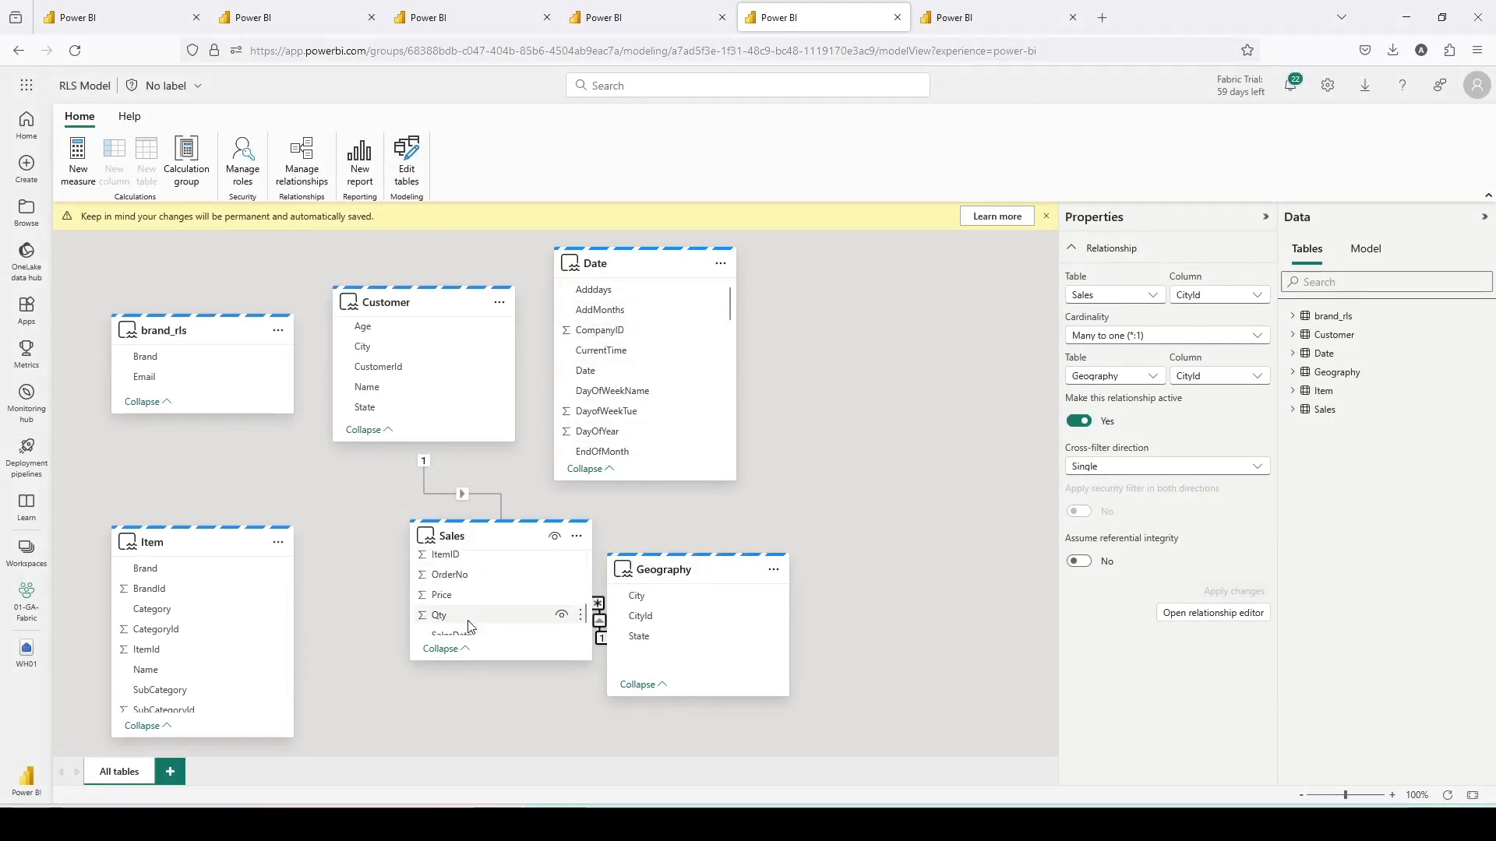
pyautogui.moveTo(469, 630); pyautogui.dragTo(619, 315)
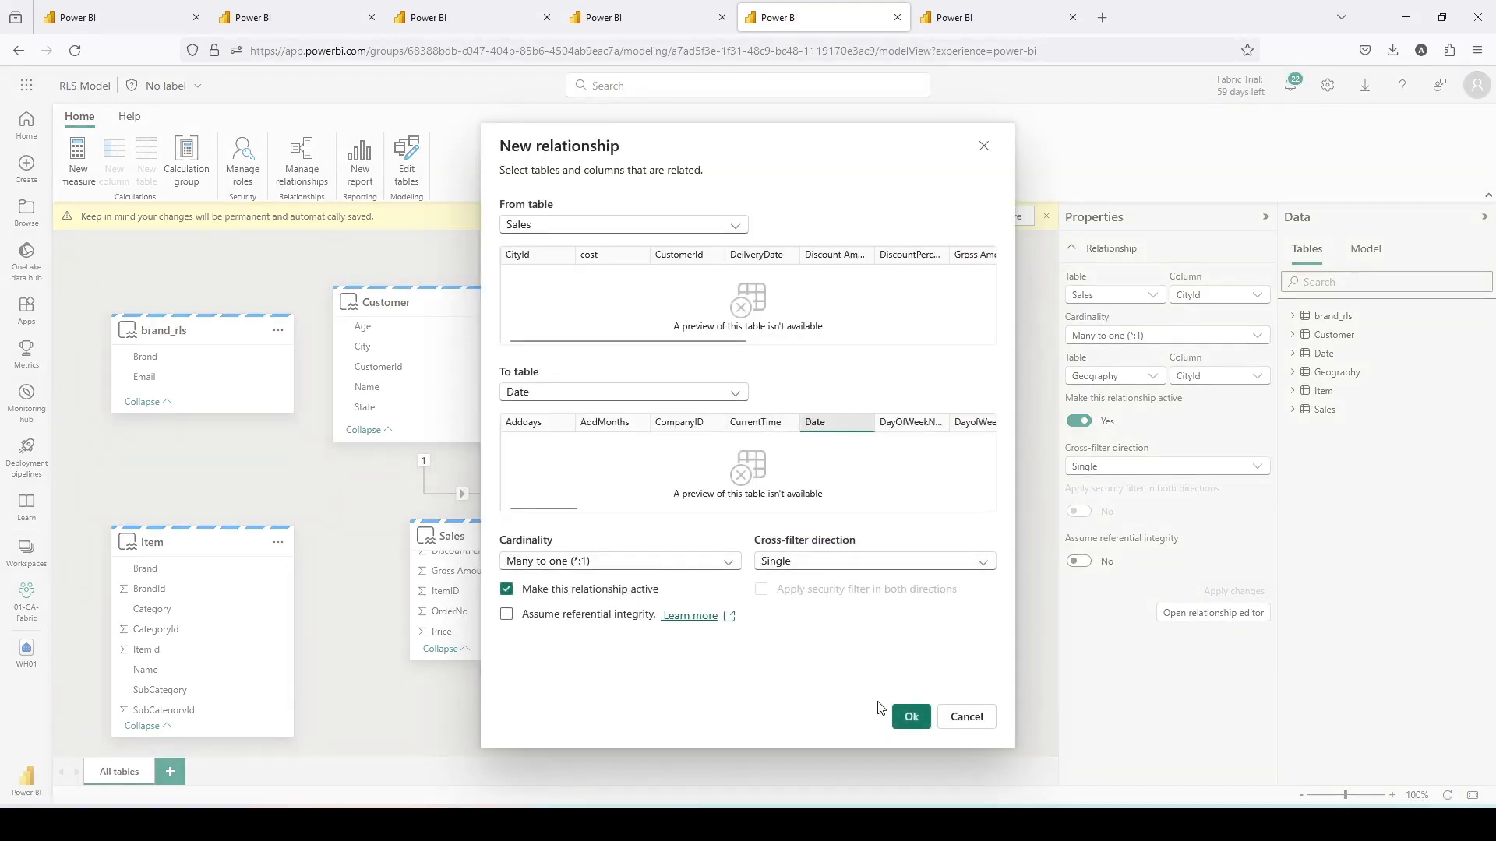
pyautogui.click(908, 717)
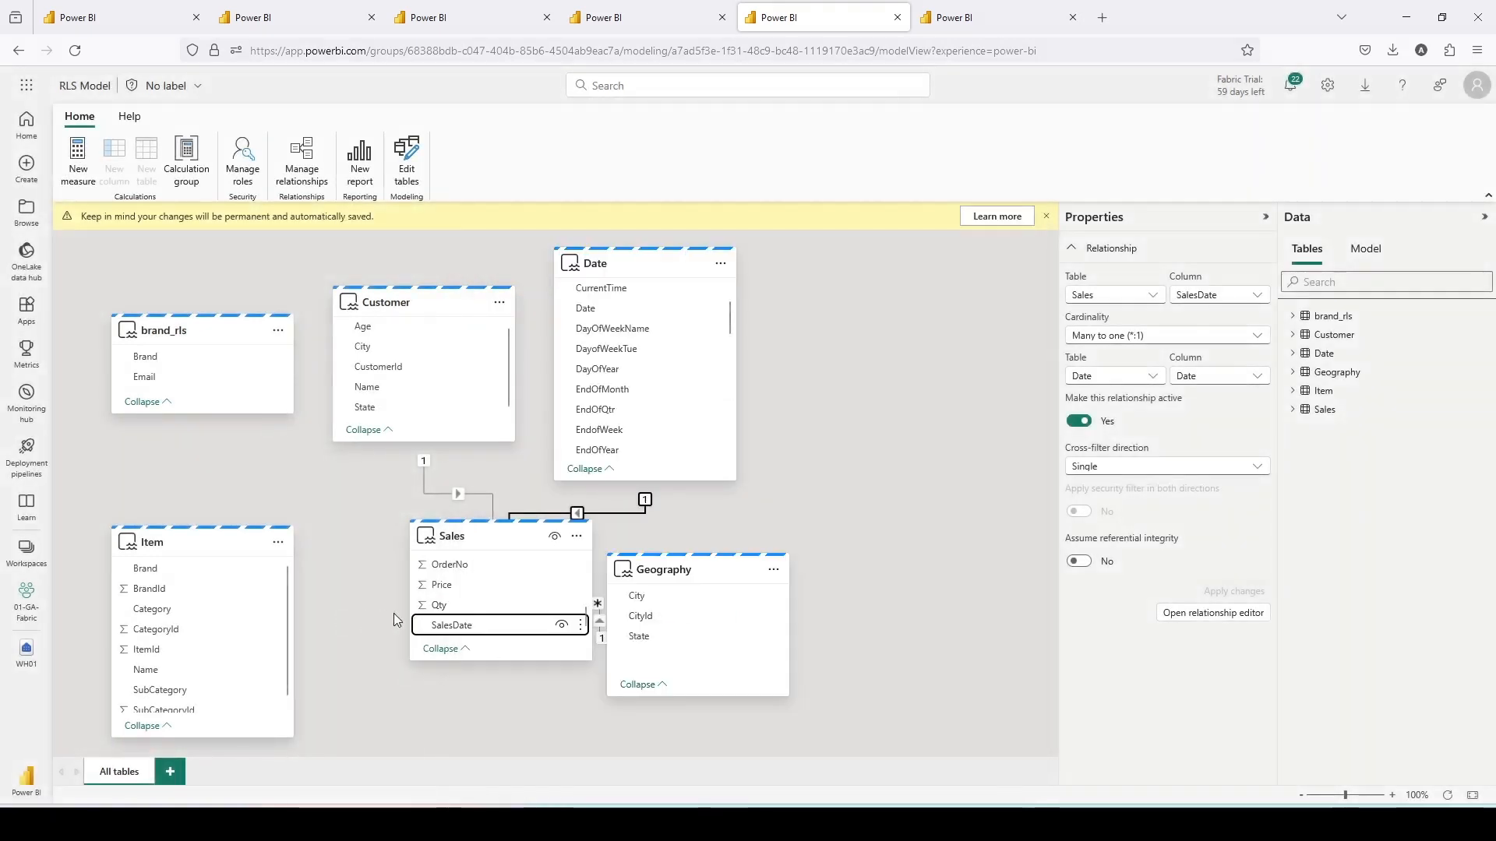
pyautogui.scroll(-5, 452, 603)
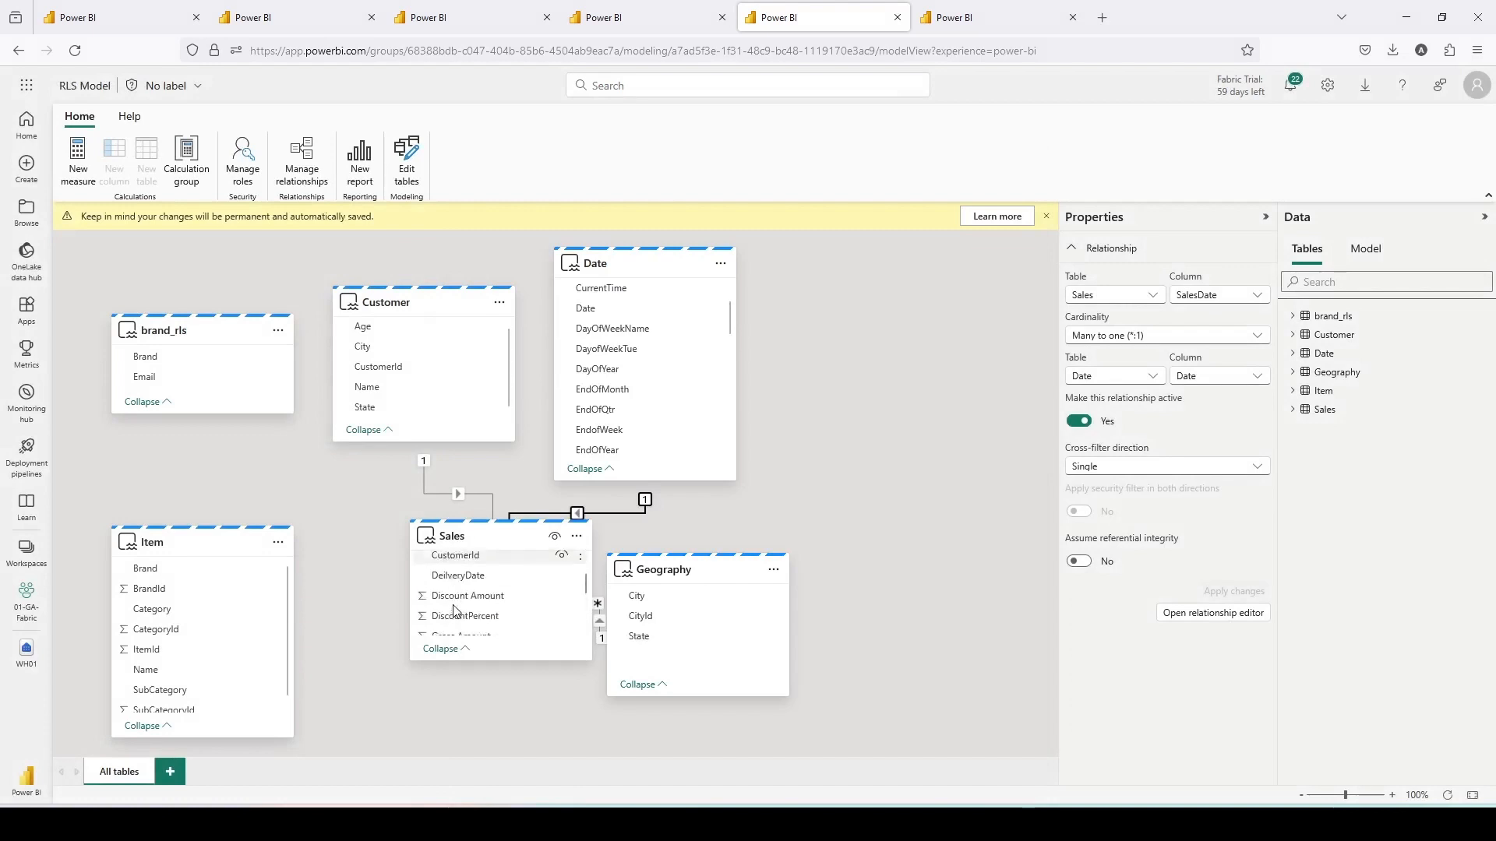
pyautogui.moveTo(440, 630); pyautogui.dragTo(142, 650)
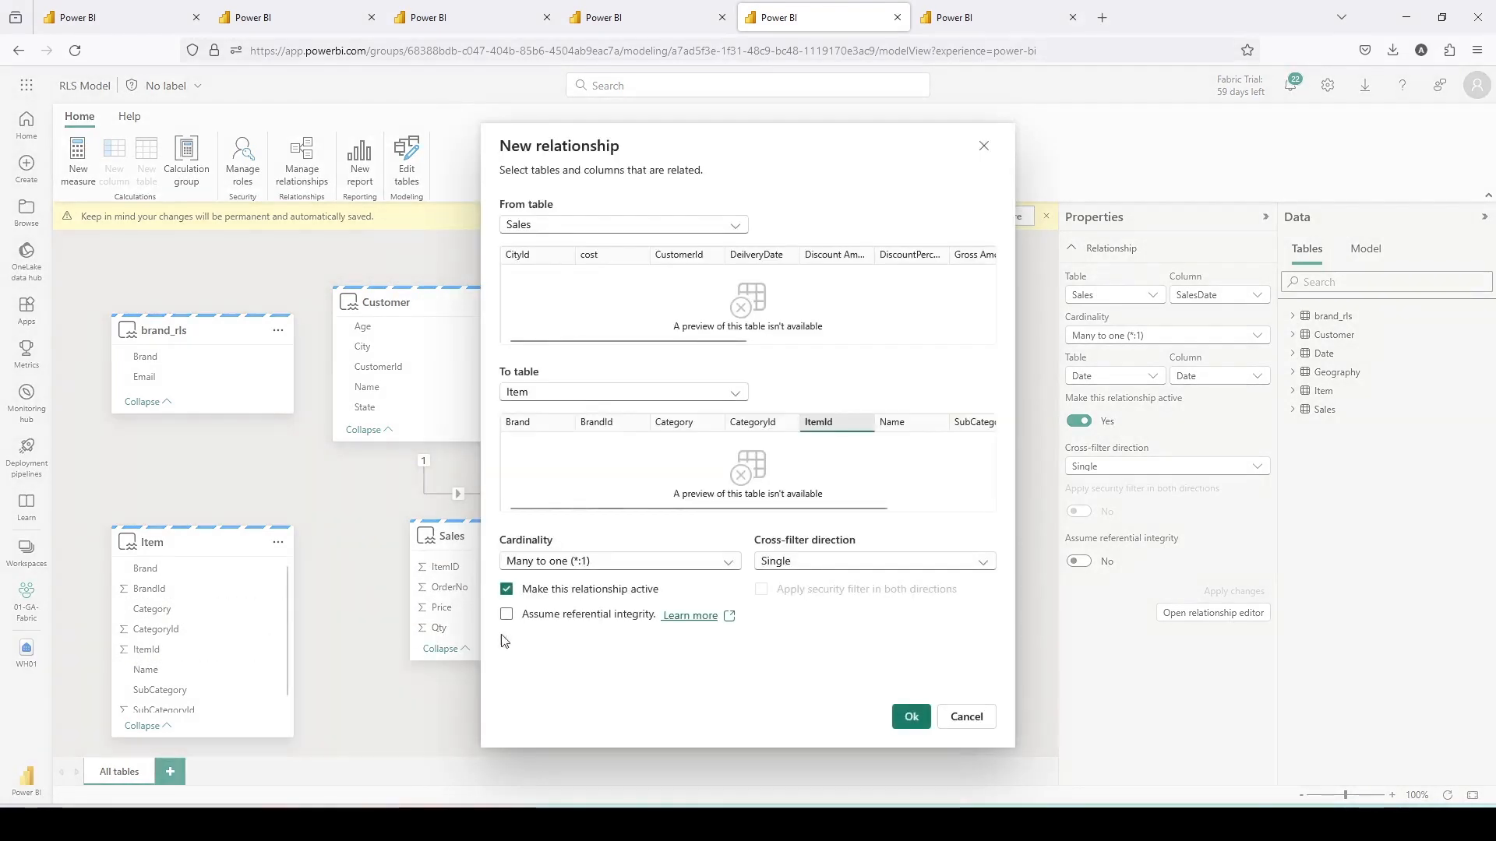
pyautogui.click(904, 715)
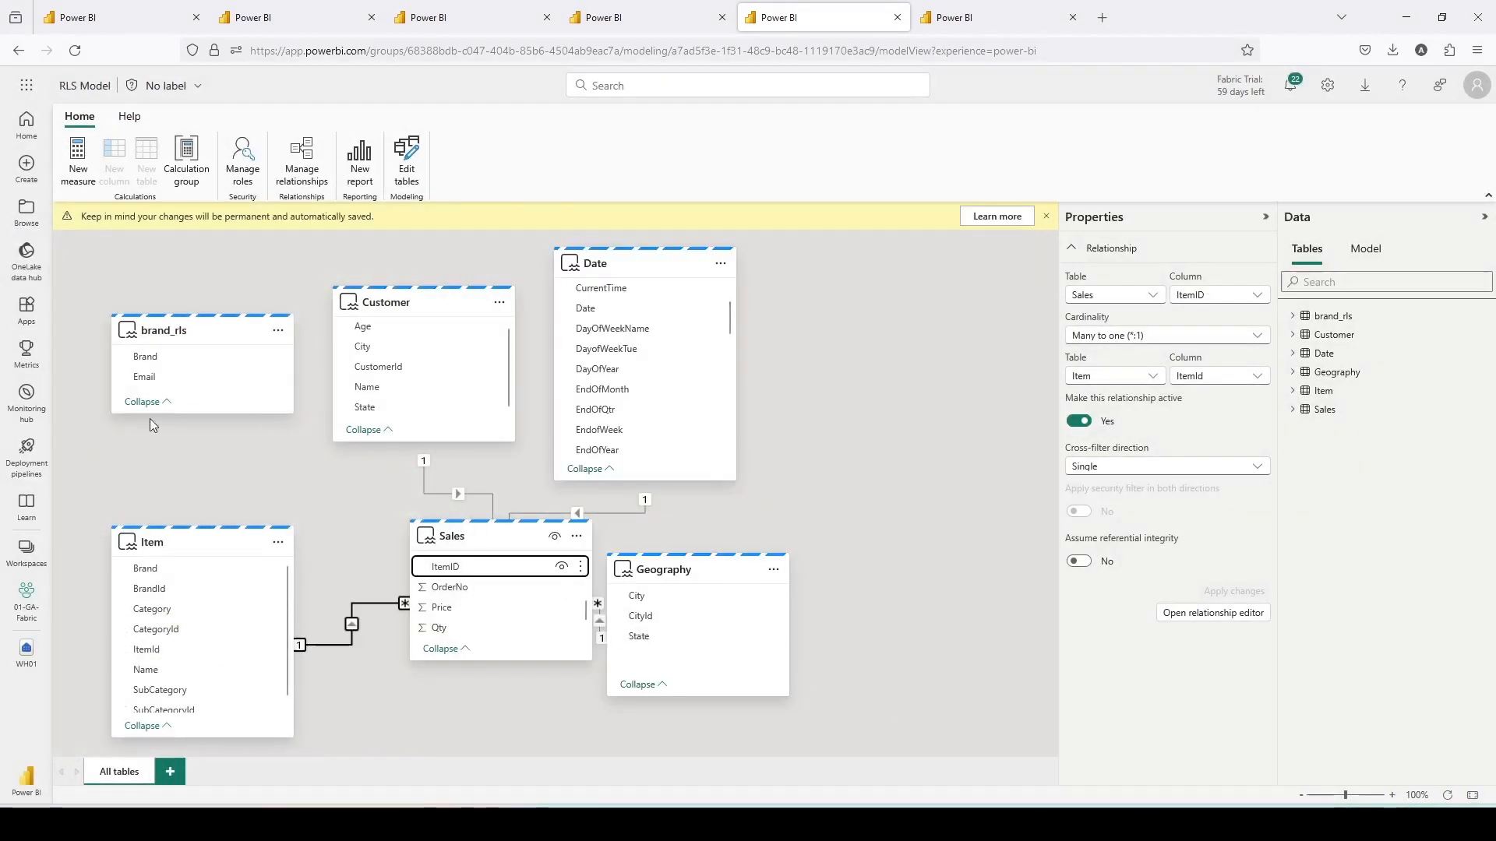
# - Relate brand_rls to Item on Brand as many-to-many with single direction where brand_rls filters Item
pyautogui.moveTo(173, 553); pyautogui.dragTo(240, 501)
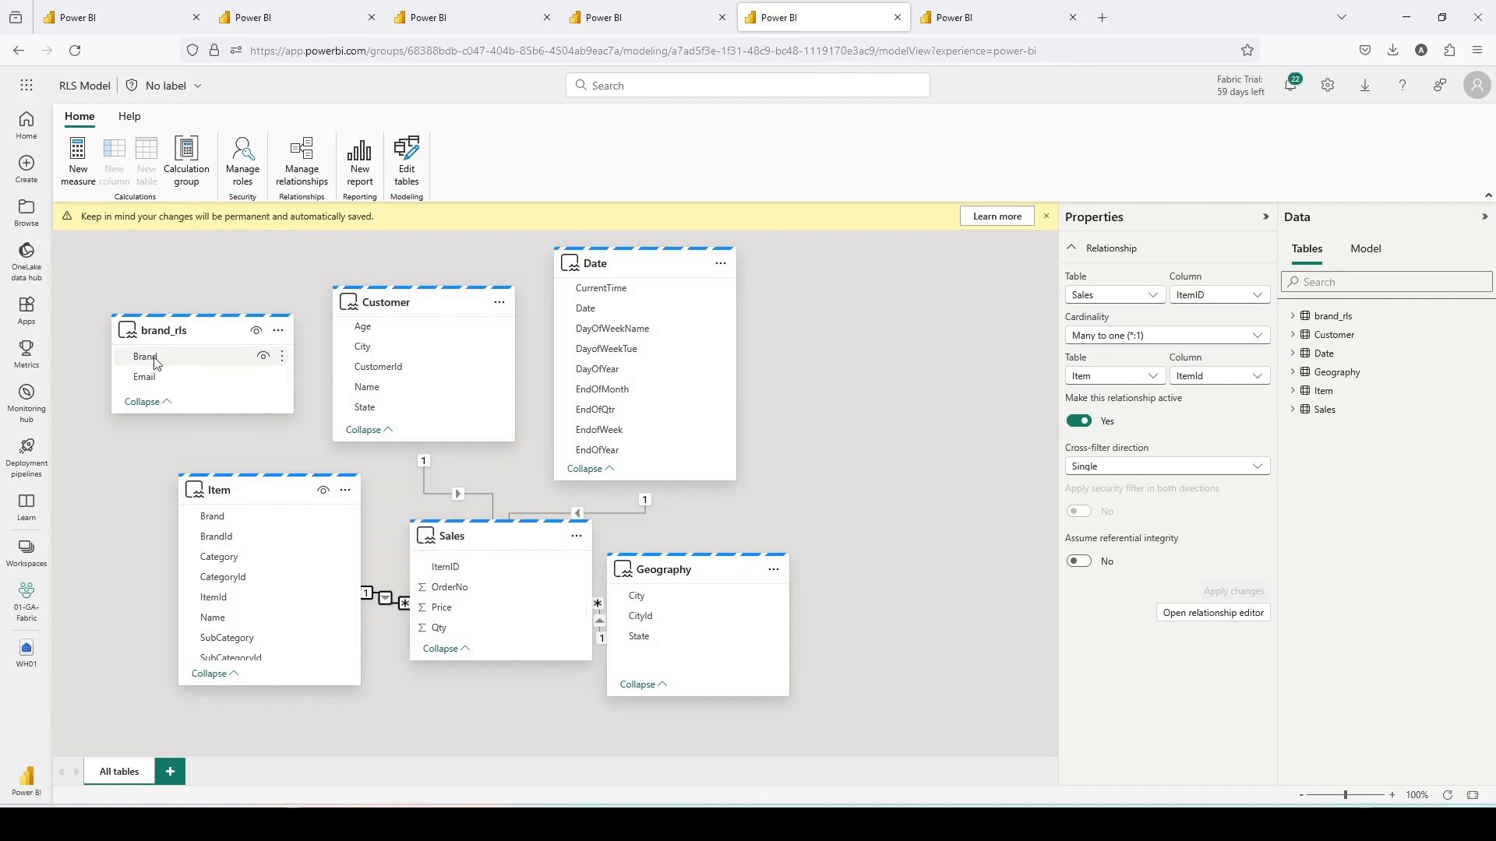
pyautogui.moveTo(154, 363); pyautogui.dragTo(212, 518)
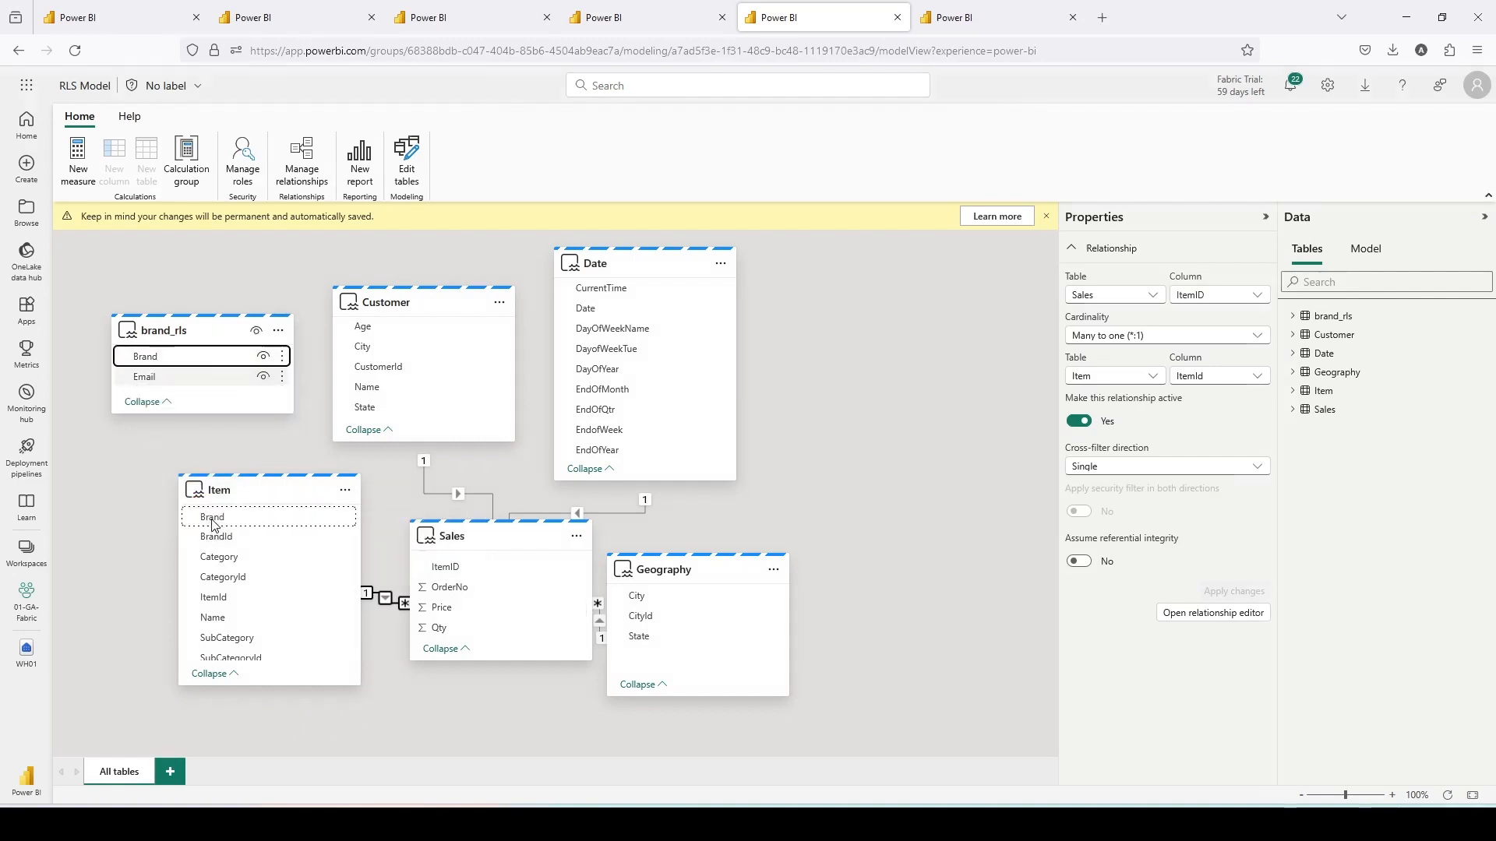
pyautogui.click(610, 563)
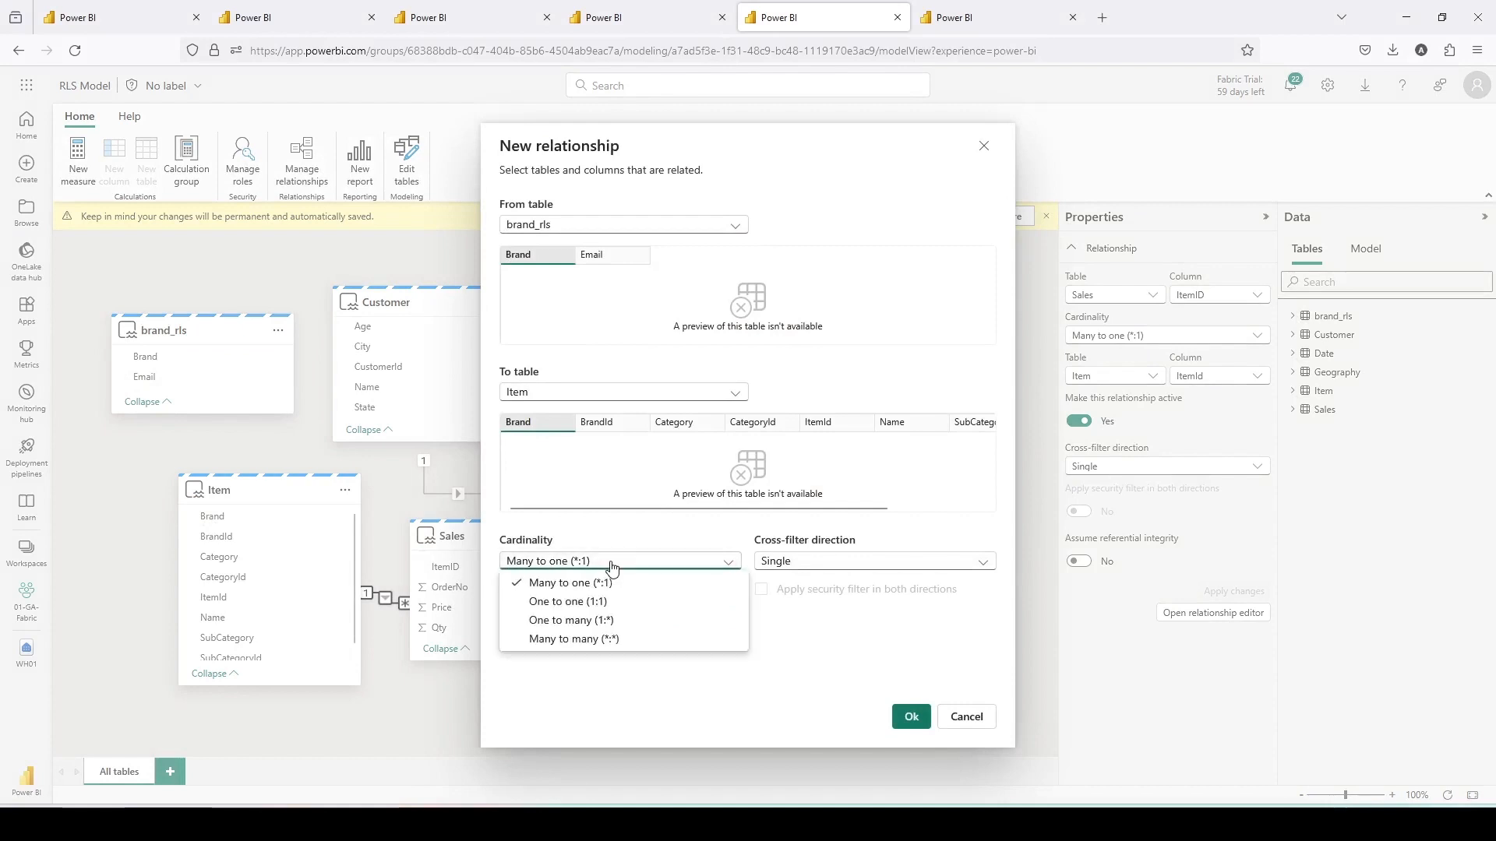
pyautogui.click(581, 639)
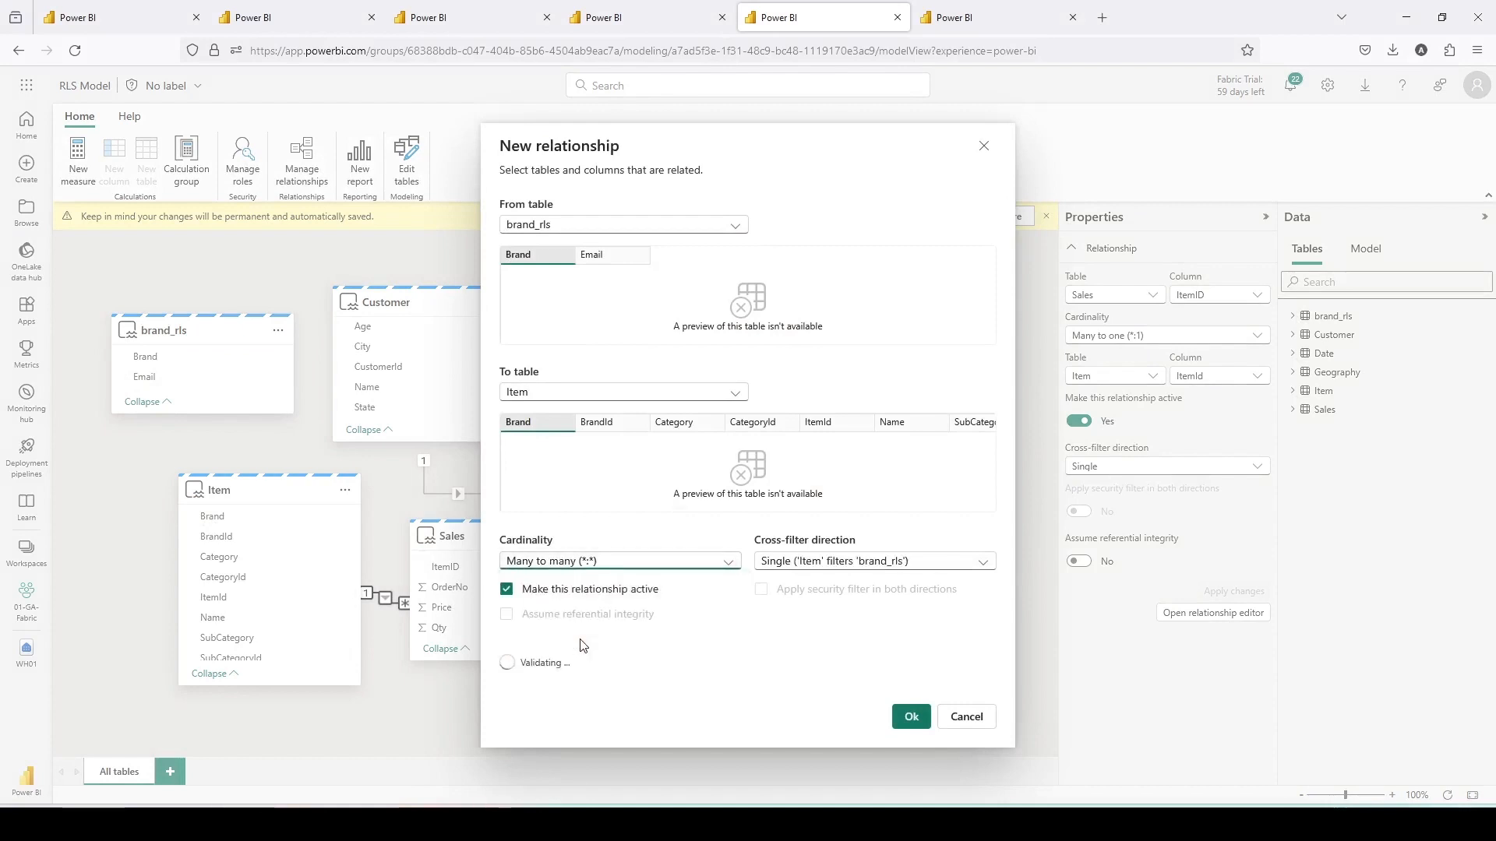
pyautogui.click(811, 566)
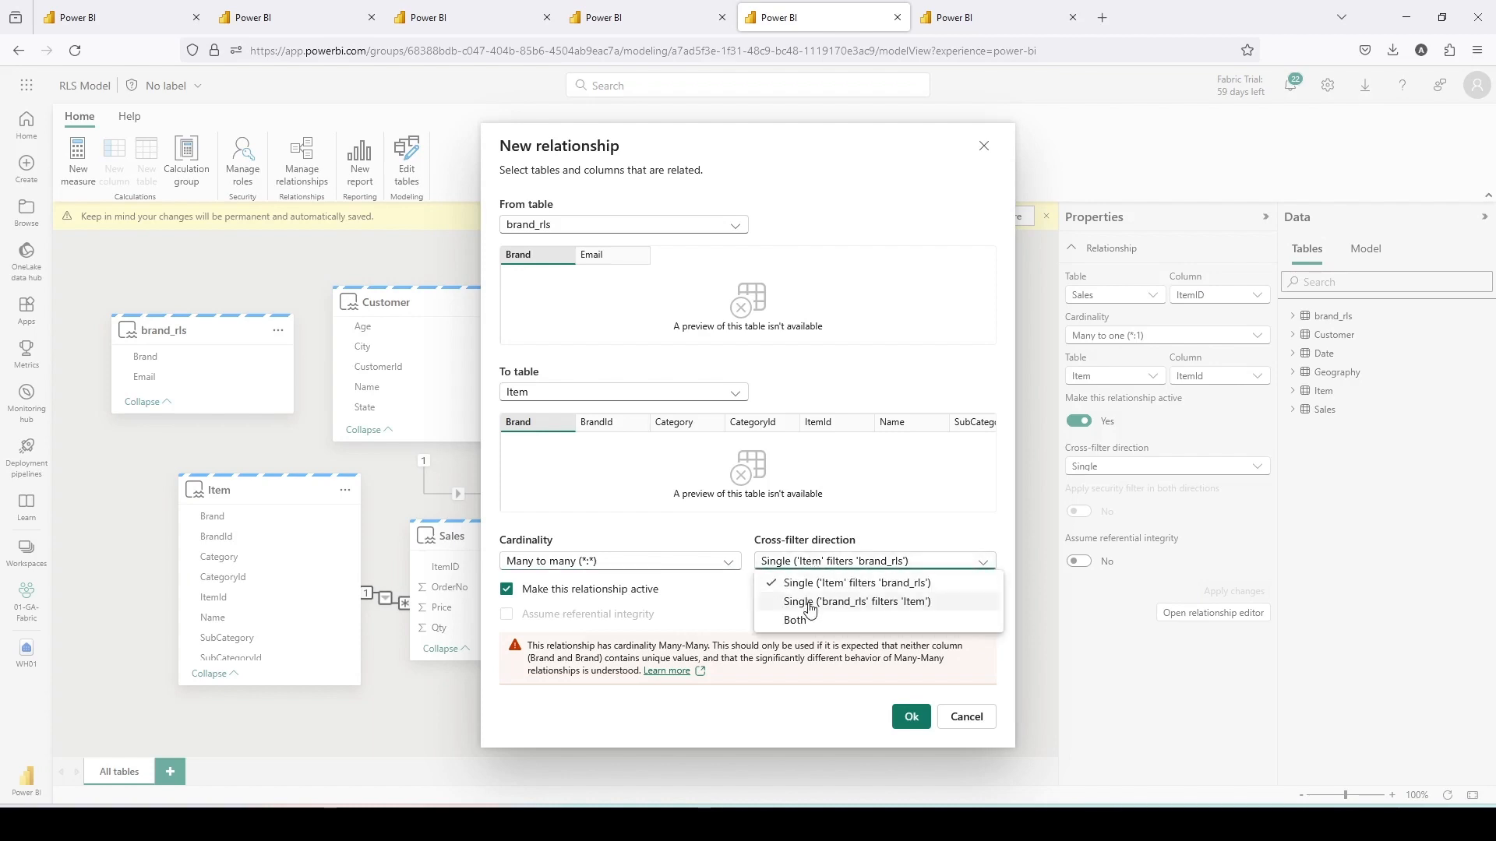
pyautogui.click(810, 602)
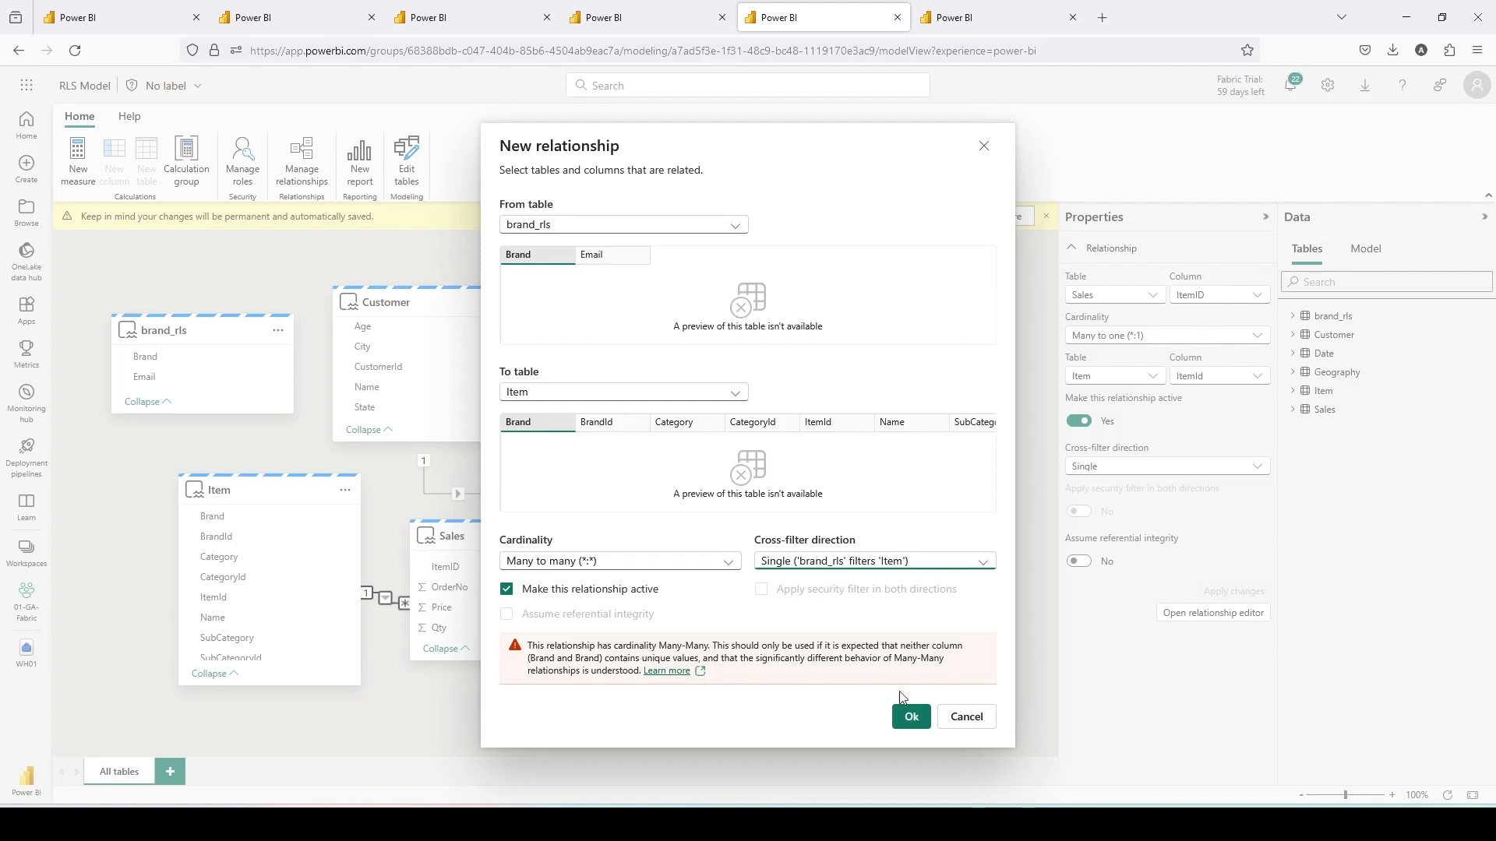
pyautogui.click(907, 718)
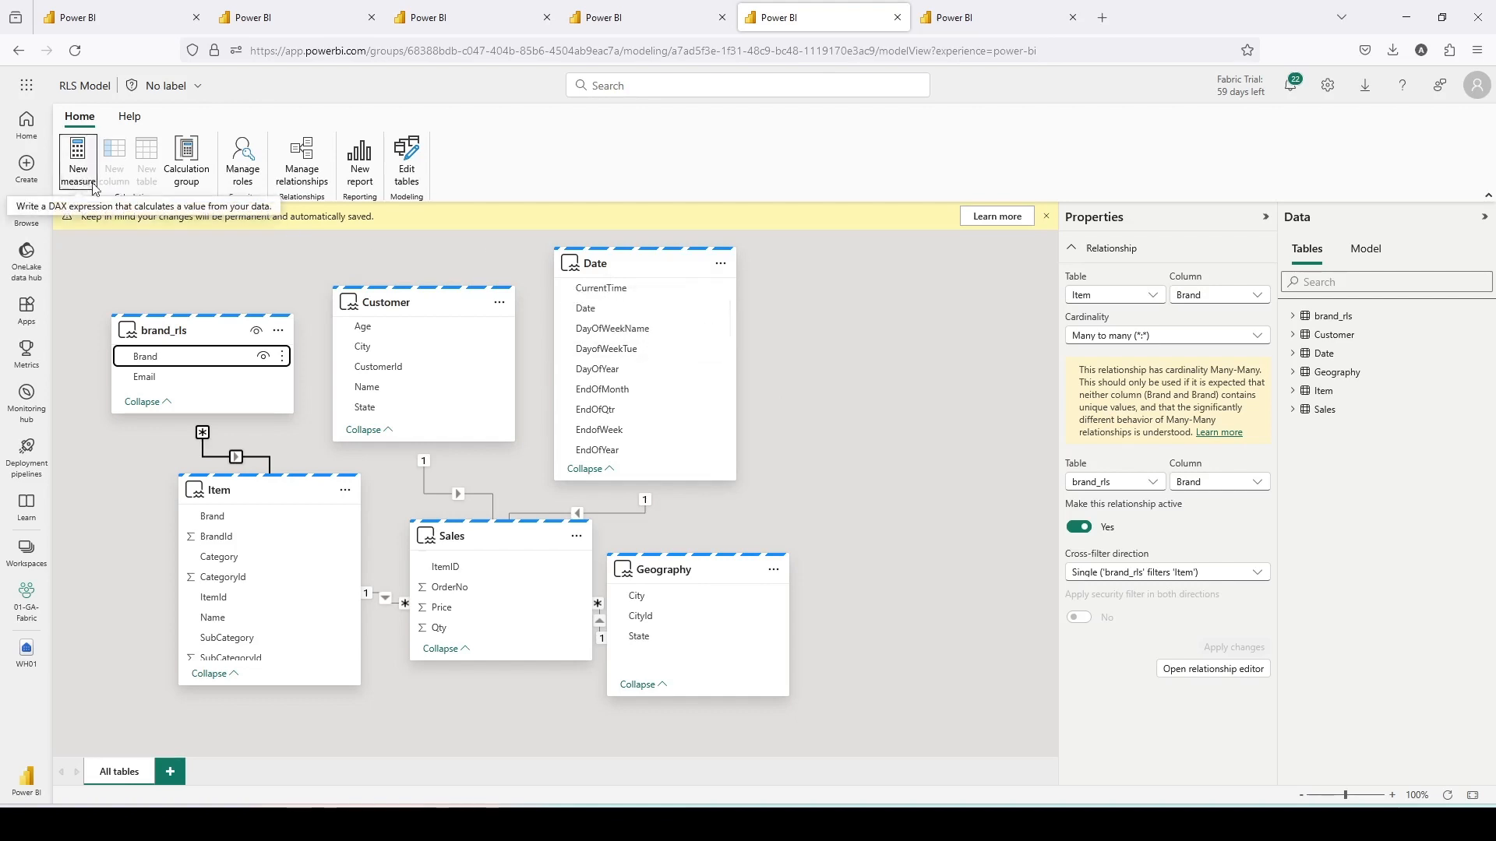
# - Create a new report from the model with a table visual of Item Brand and Sales Qty
pyautogui.click(358, 170)
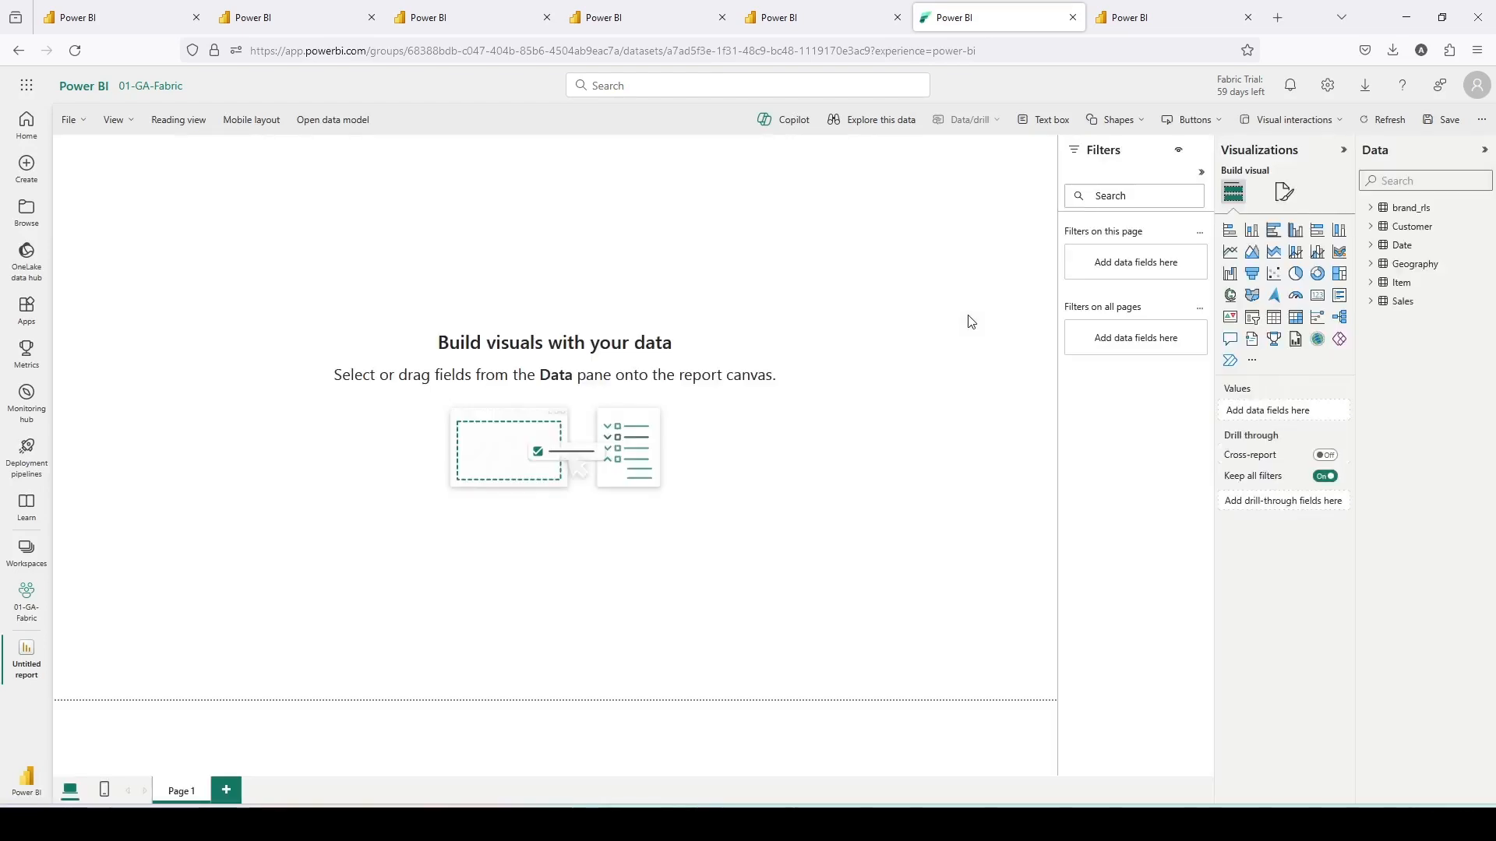
pyautogui.click(1471, 286)
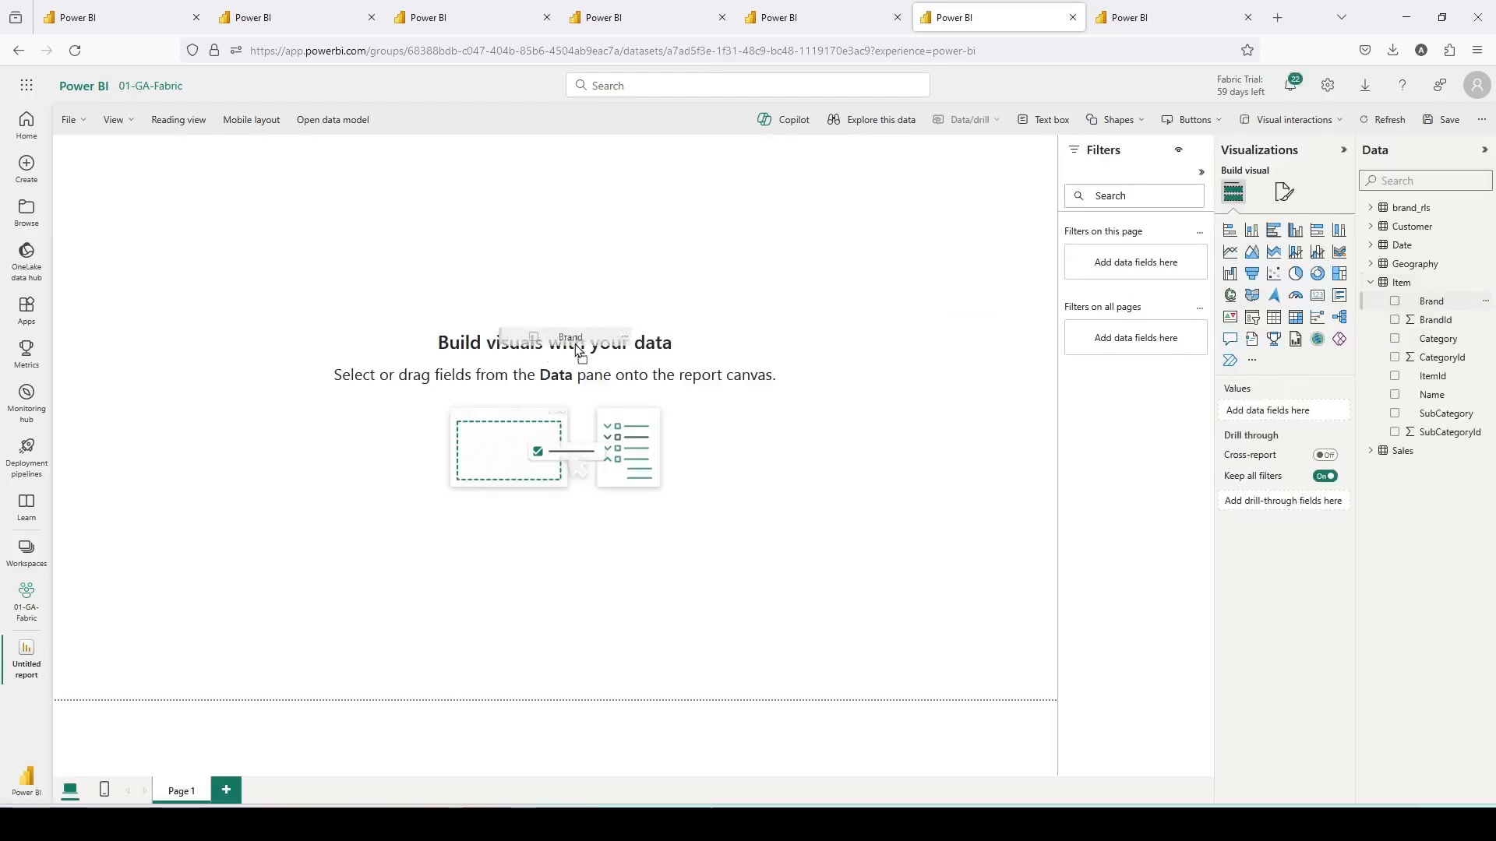
pyautogui.click(1395, 301)
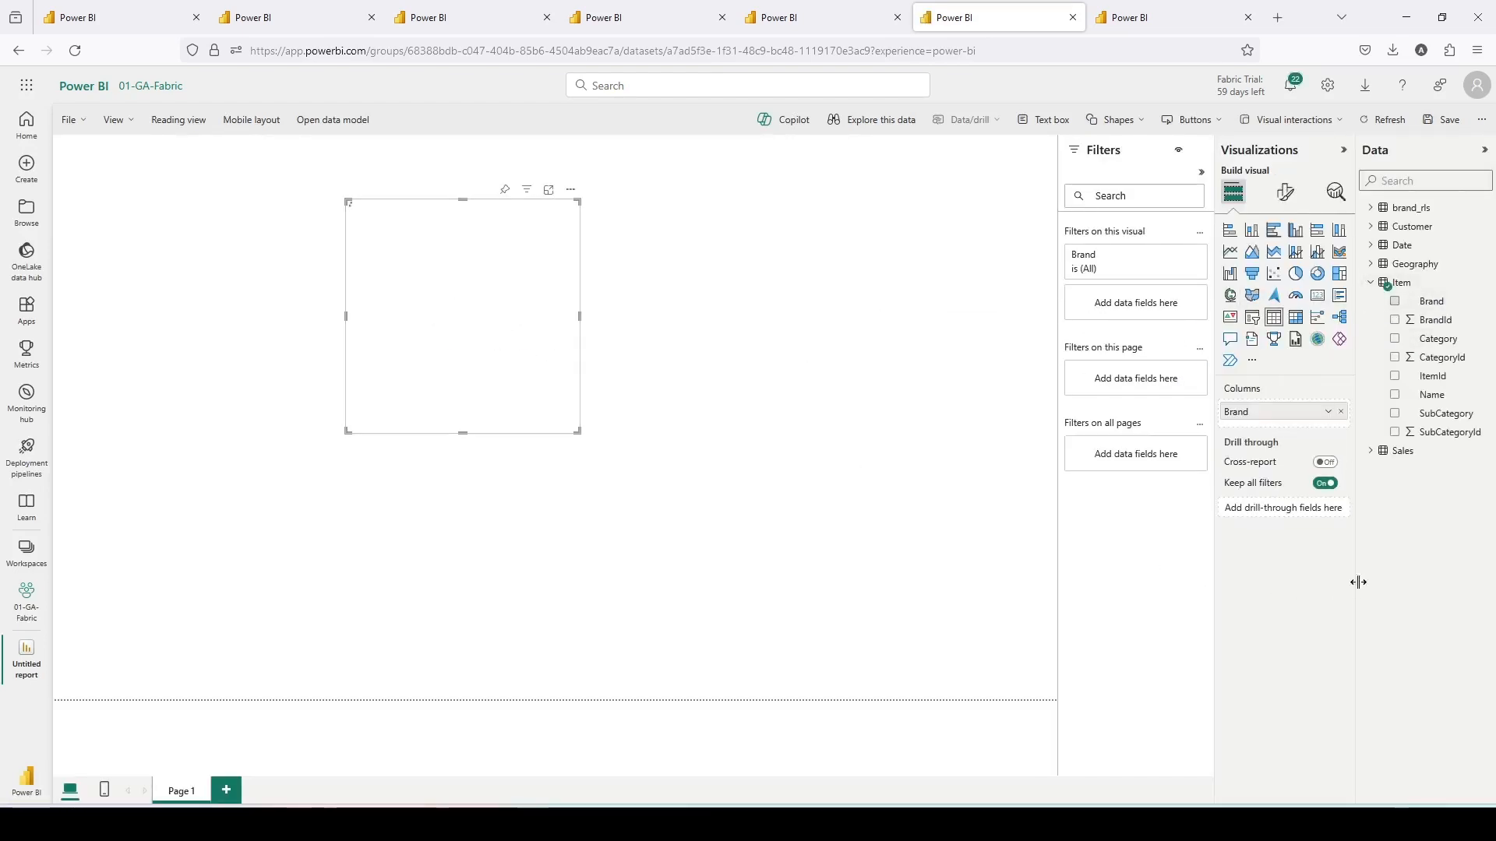
pyautogui.click(1370, 450)
pyautogui.moveTo(1424, 657); pyautogui.dragTo(500, 285)
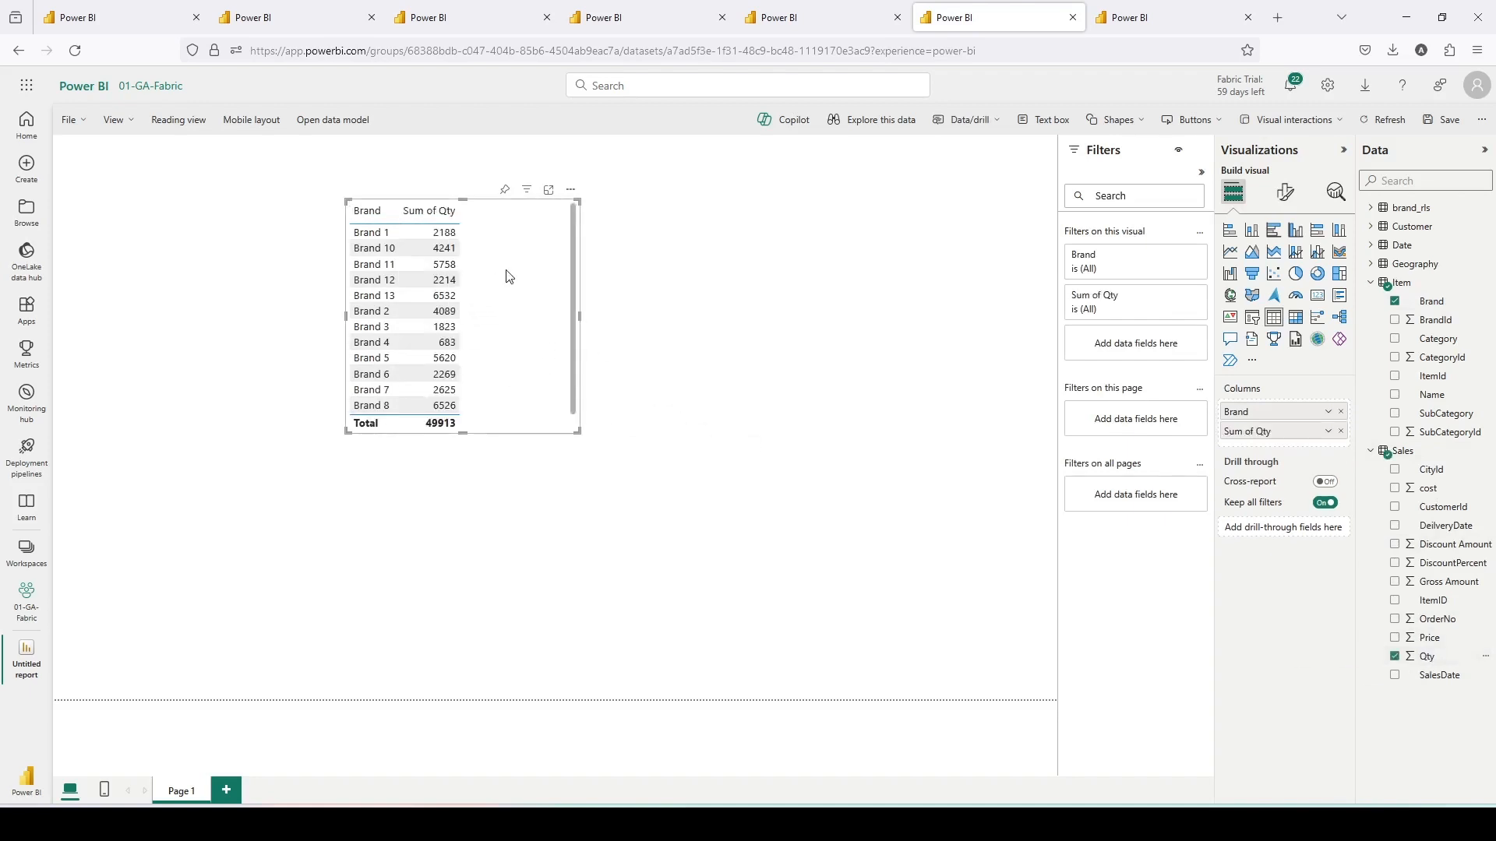
# - Save the report as Report RLS in the 01-Report-With-NoAccess workspace
pyautogui.click(1451, 122)
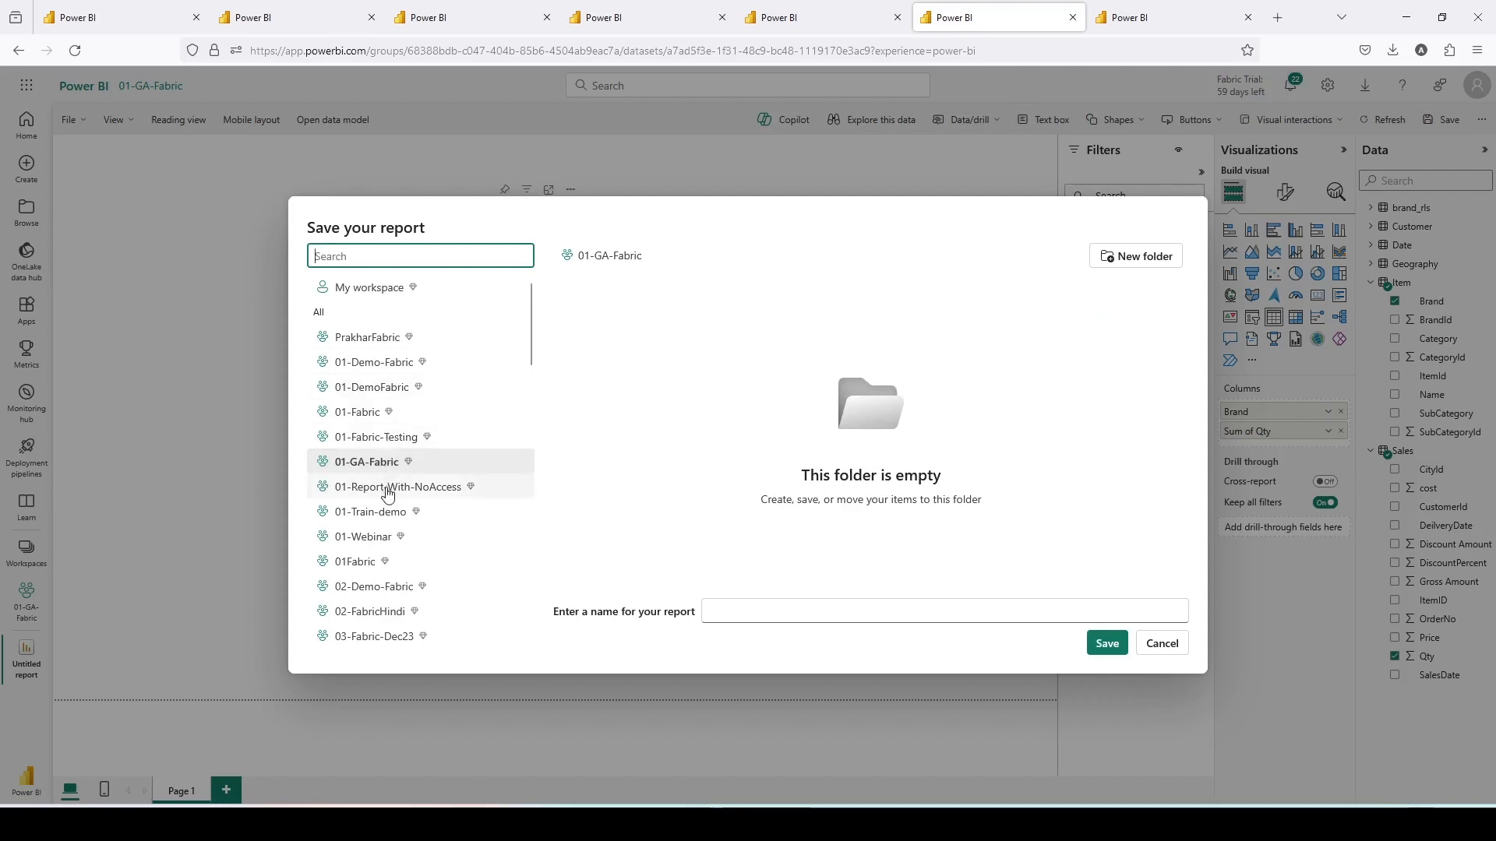
pyautogui.click(387, 491)
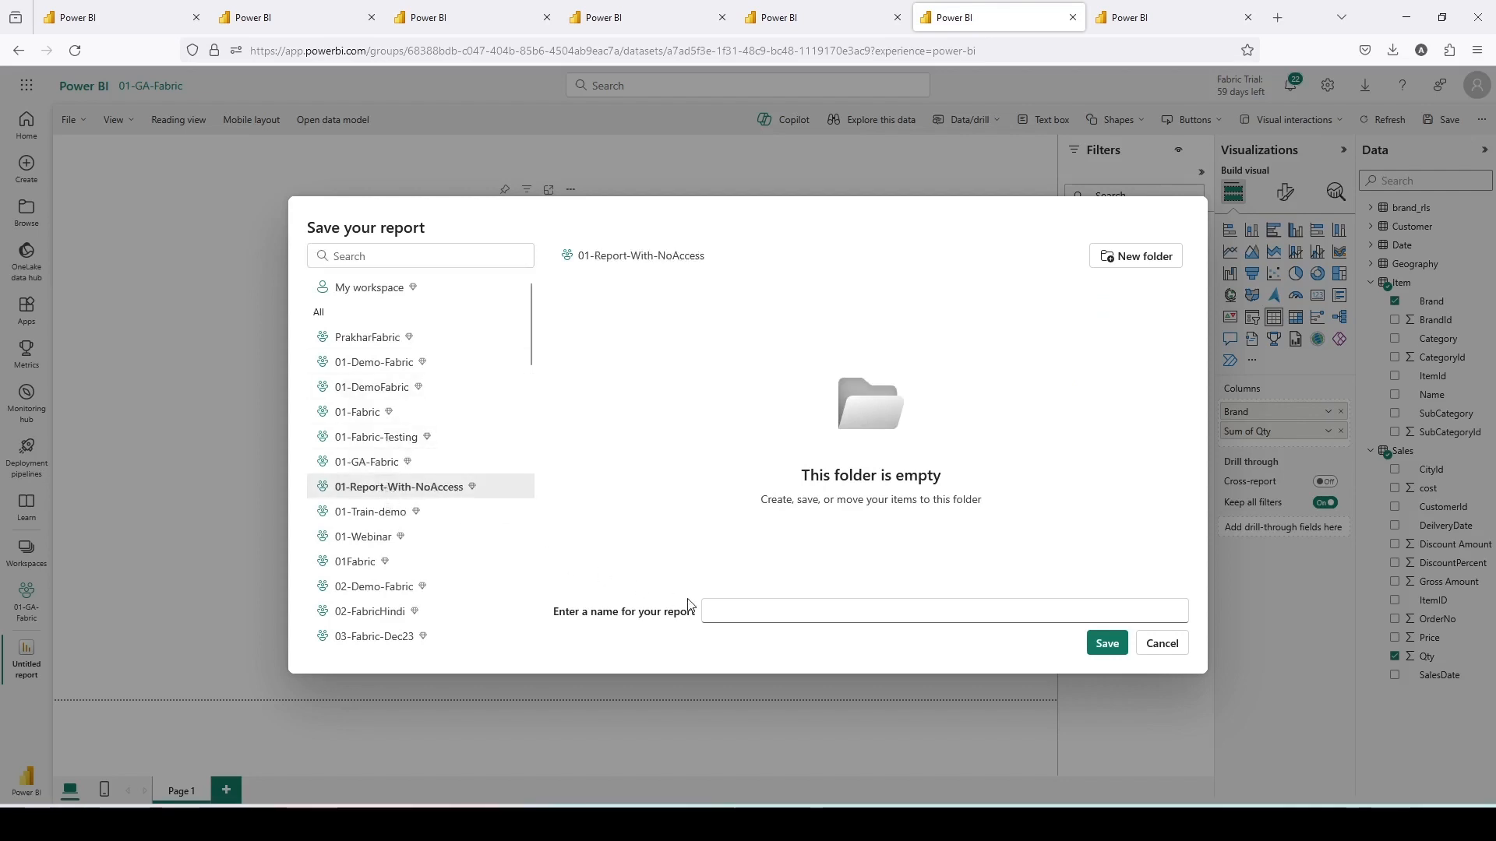
pyautogui.click(772, 622)
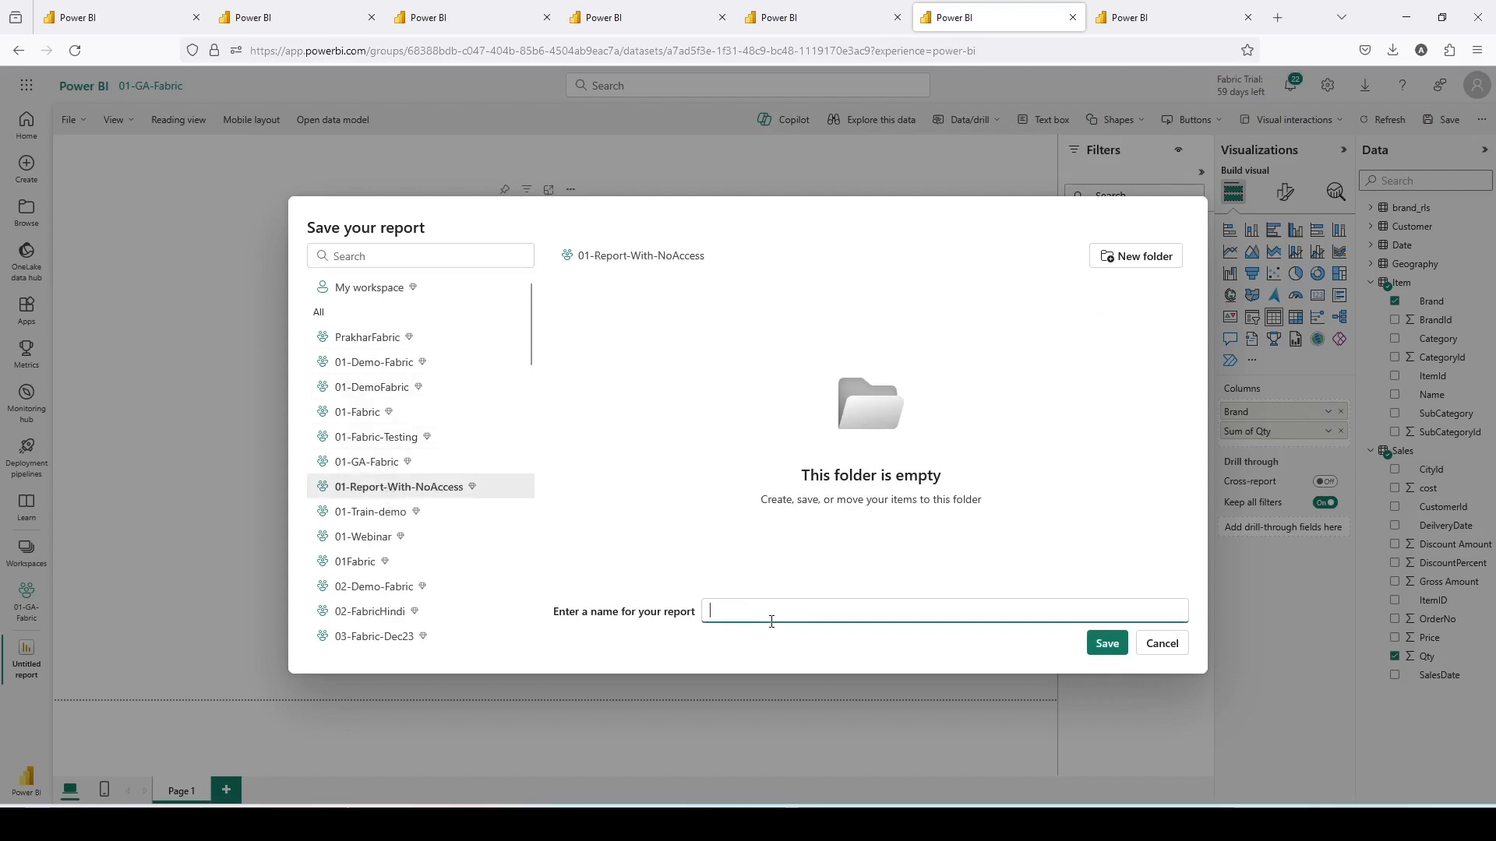
pyautogui.write('Report RLS')
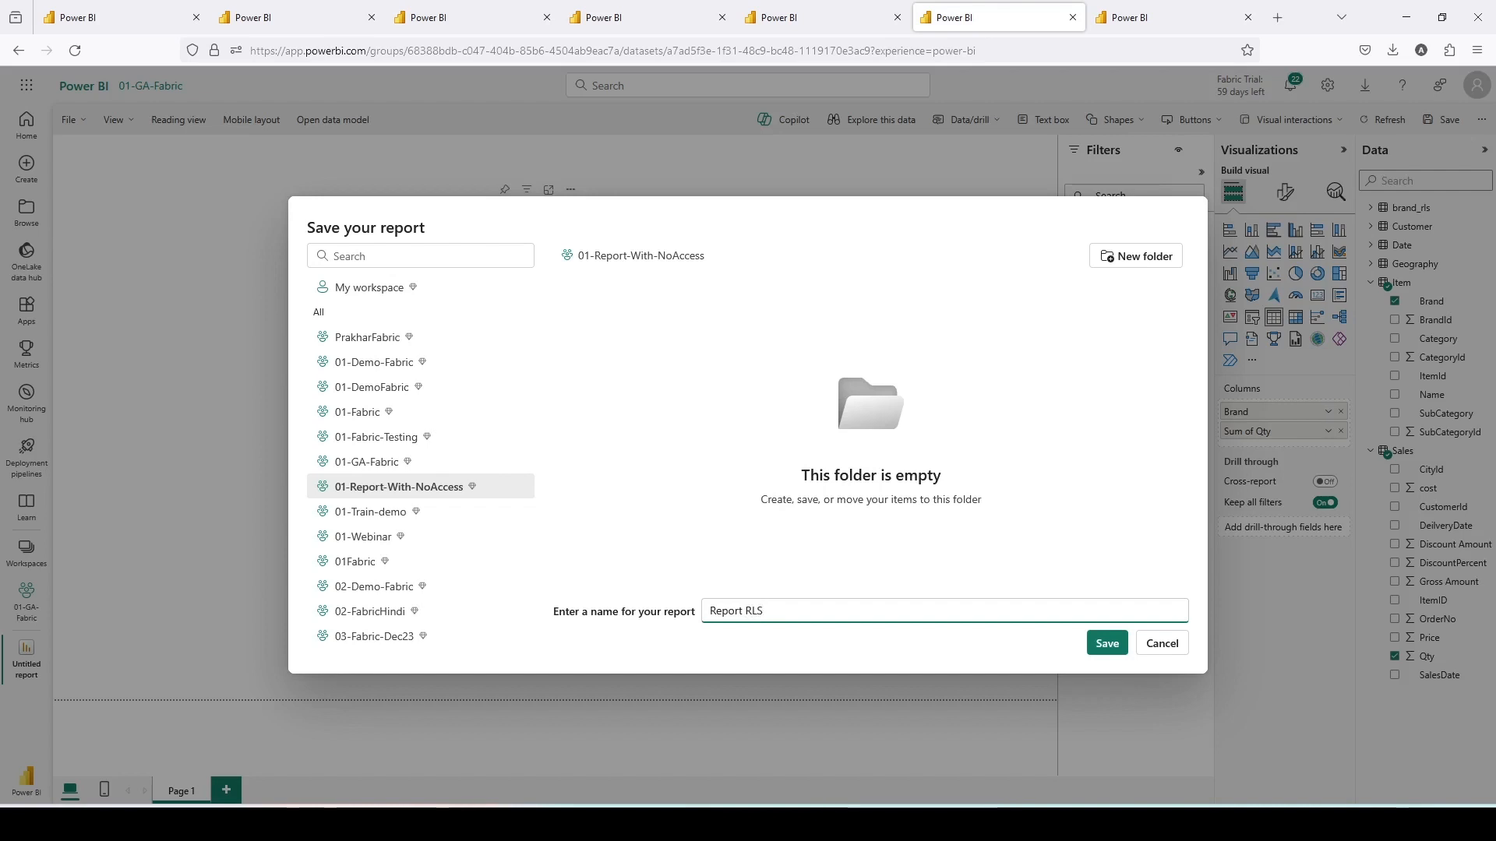
pyautogui.click(1107, 644)
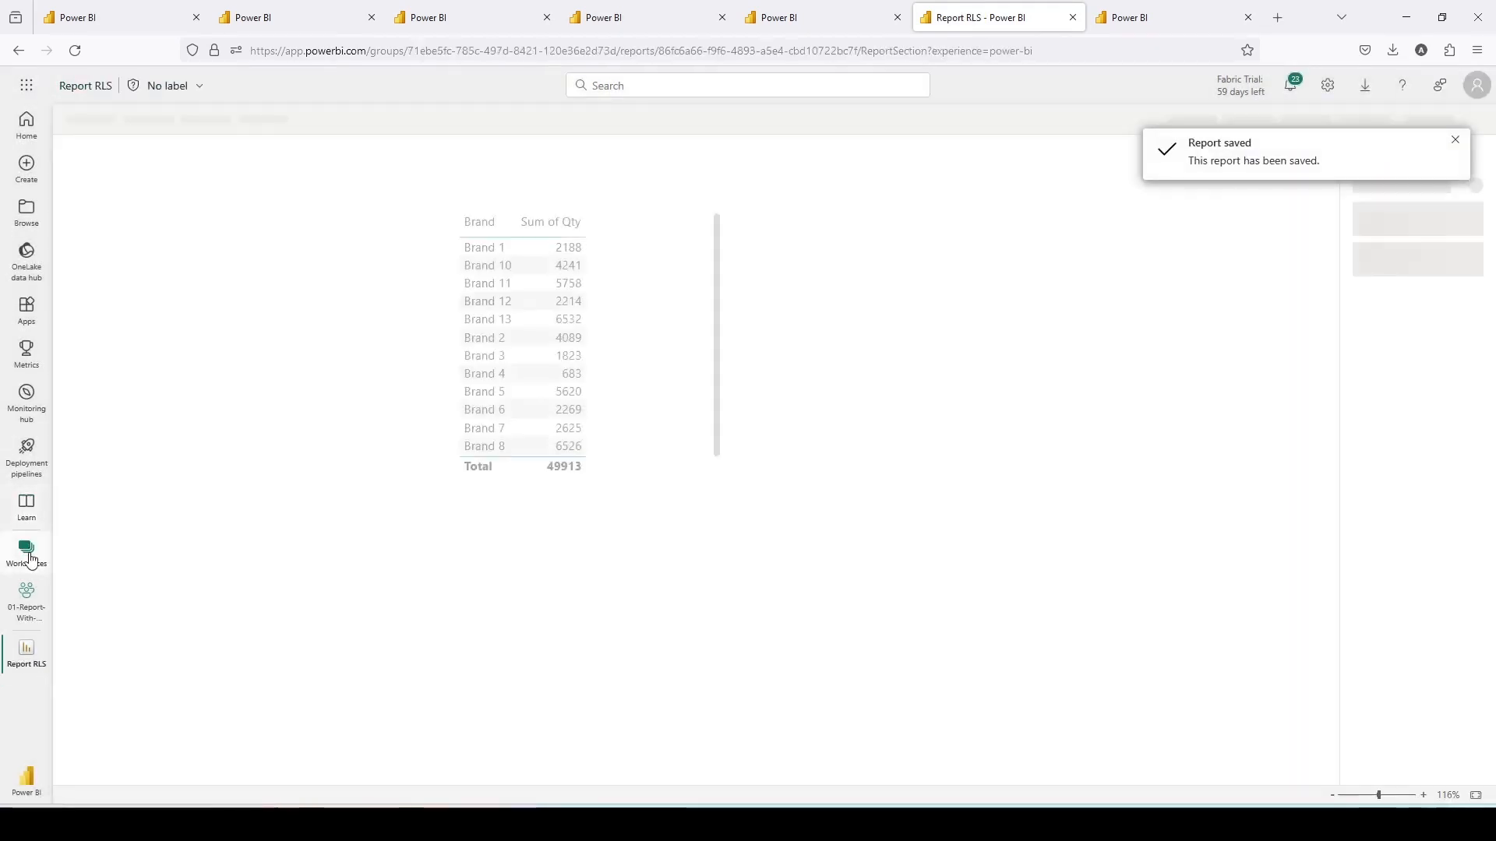
# - Open Report RLS from the 01-Report-With-NoAccess workspace
pyautogui.click(28, 555)
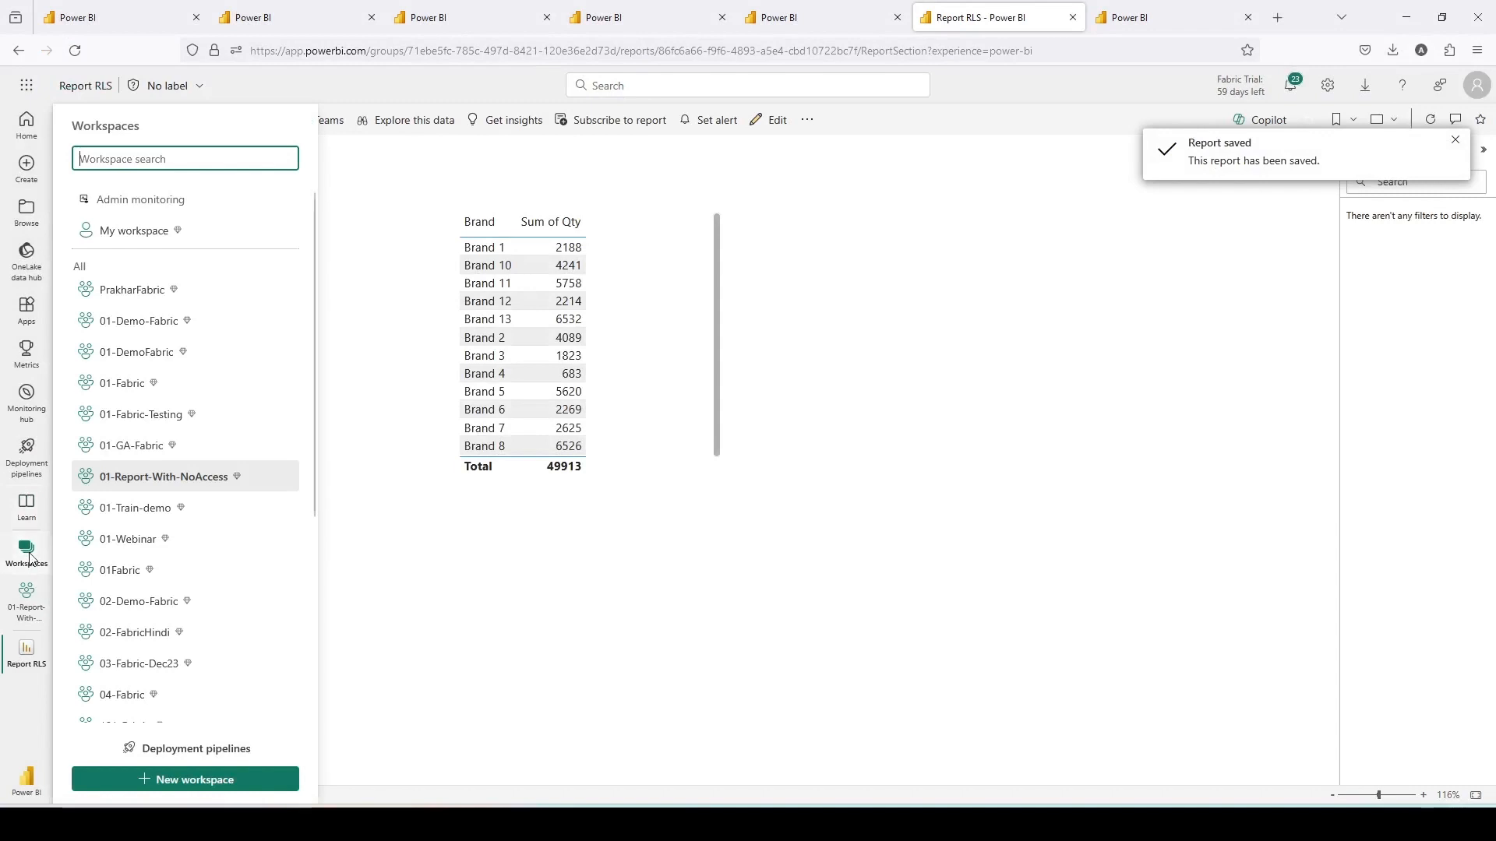
pyautogui.click(132, 476)
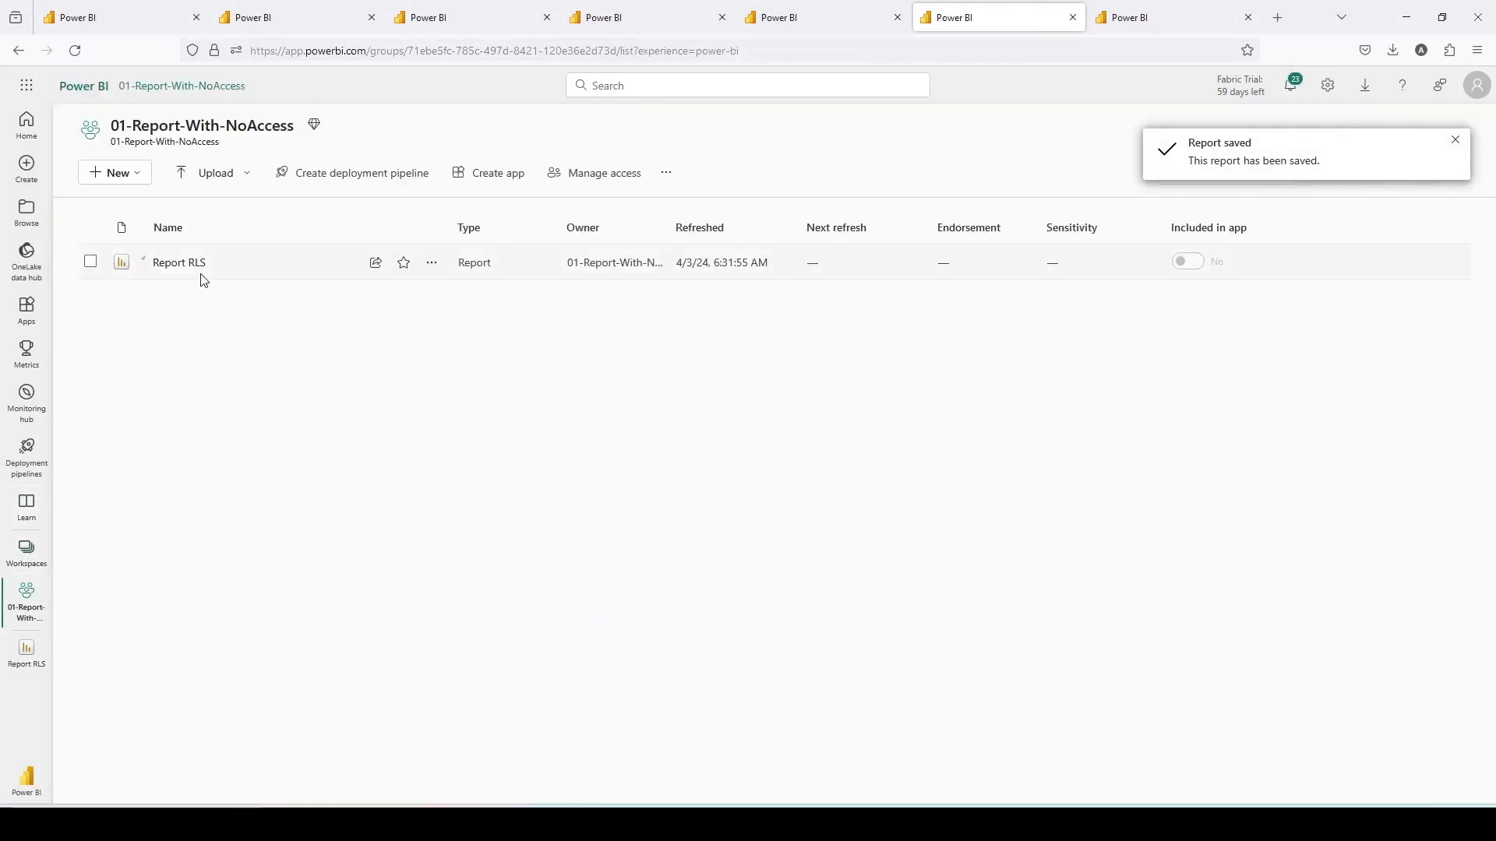
pyautogui.click(179, 262)
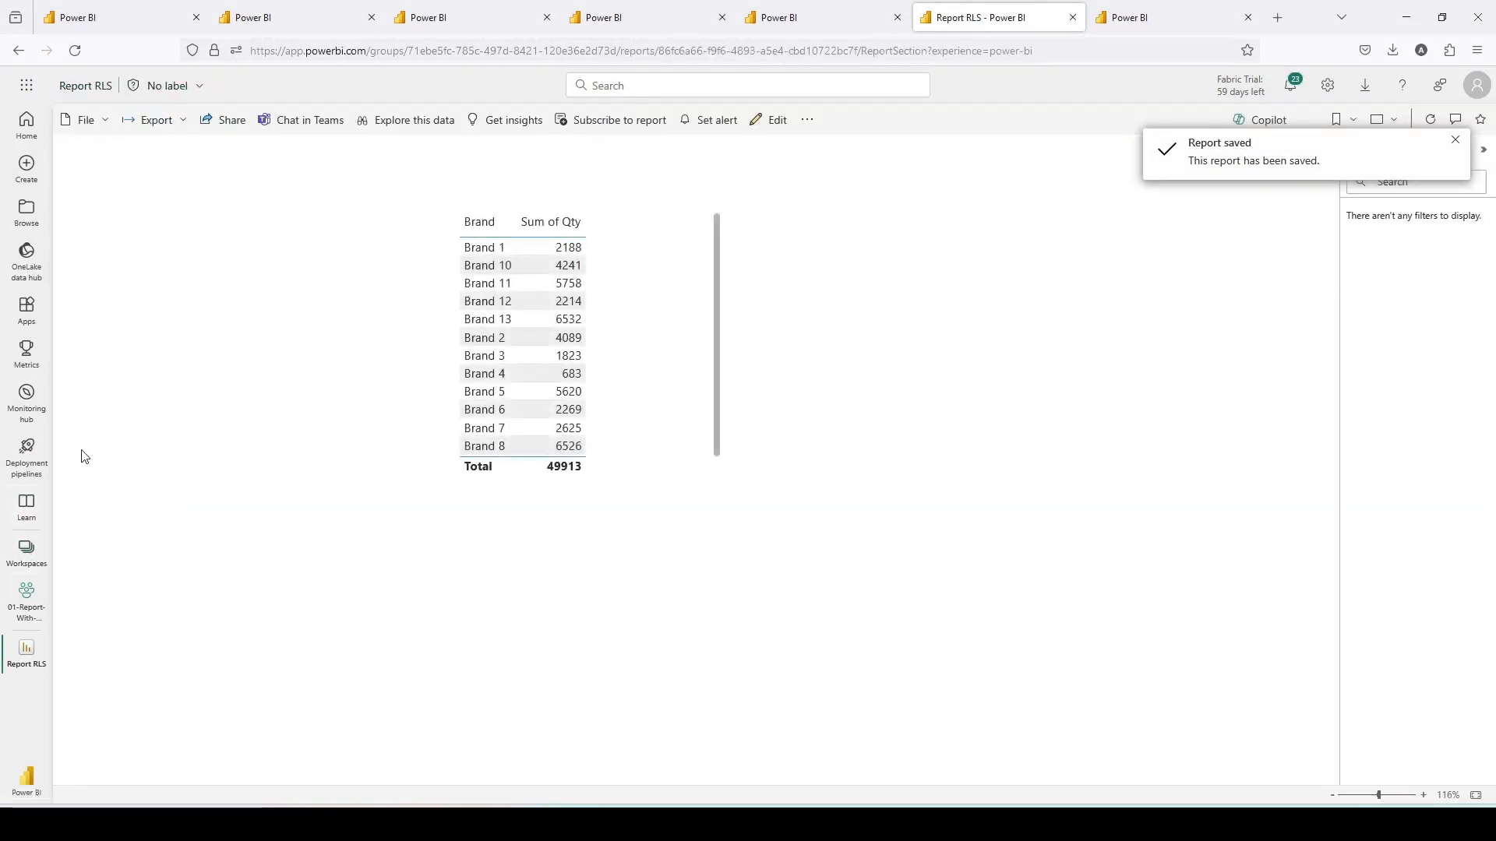
# - Go back to the 01-Report-With-NoAccess workspace and open its access management list
pyautogui.click(26, 550)
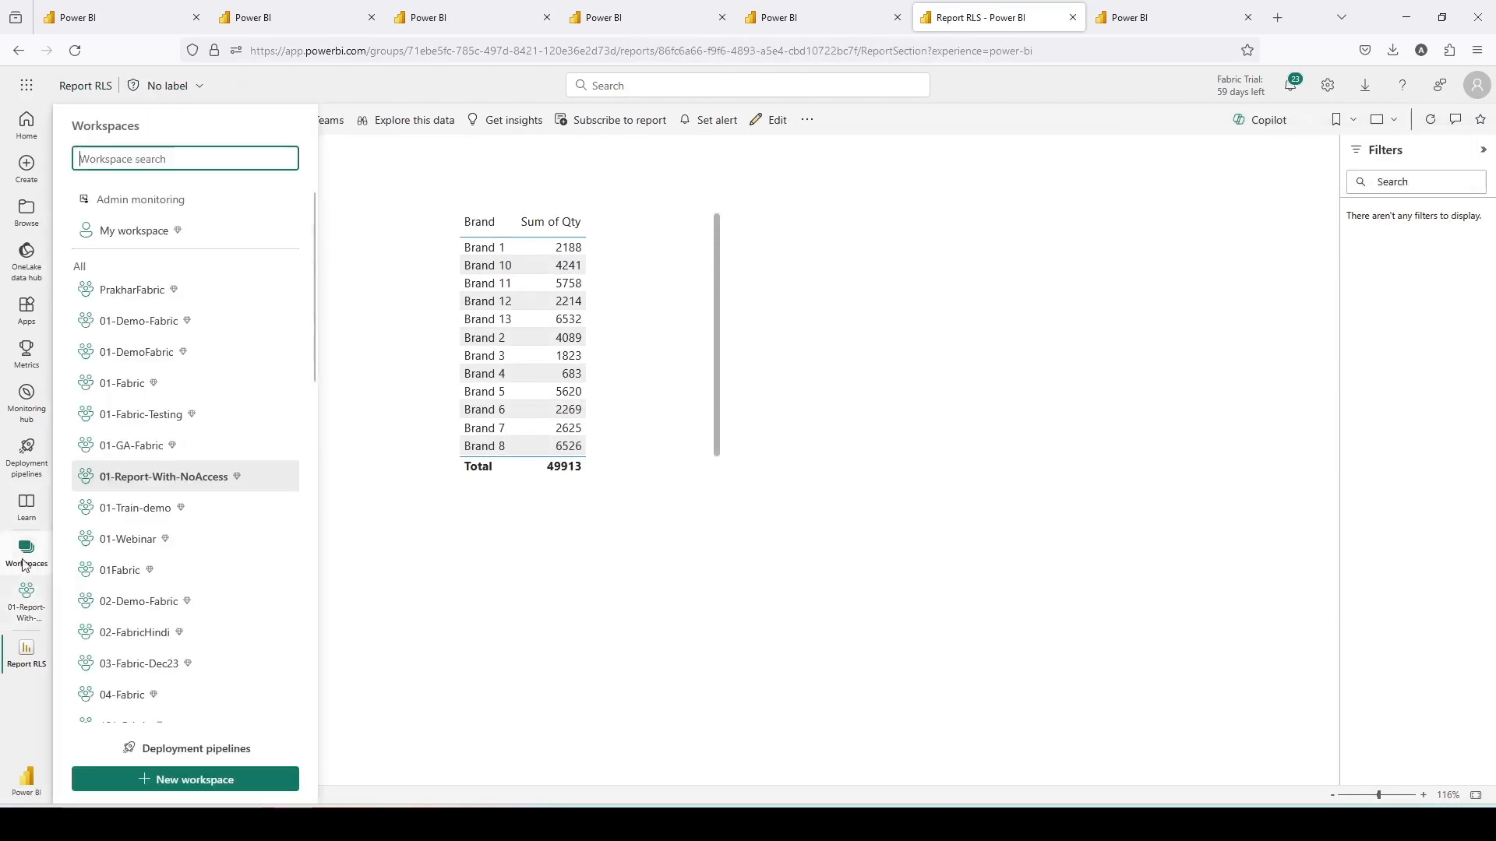
pyautogui.click(98, 477)
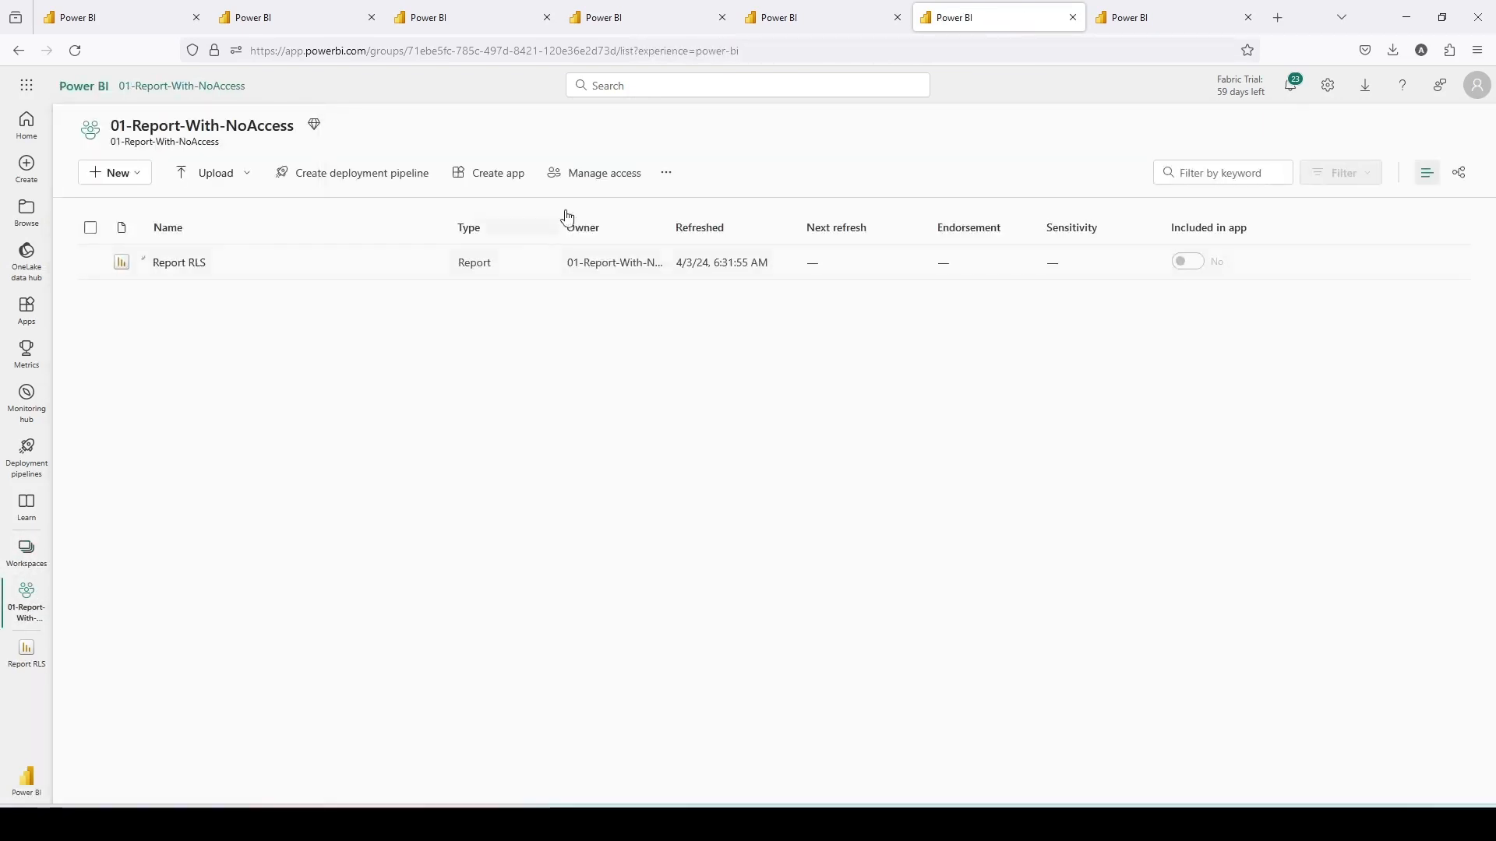
pyautogui.click(625, 181)
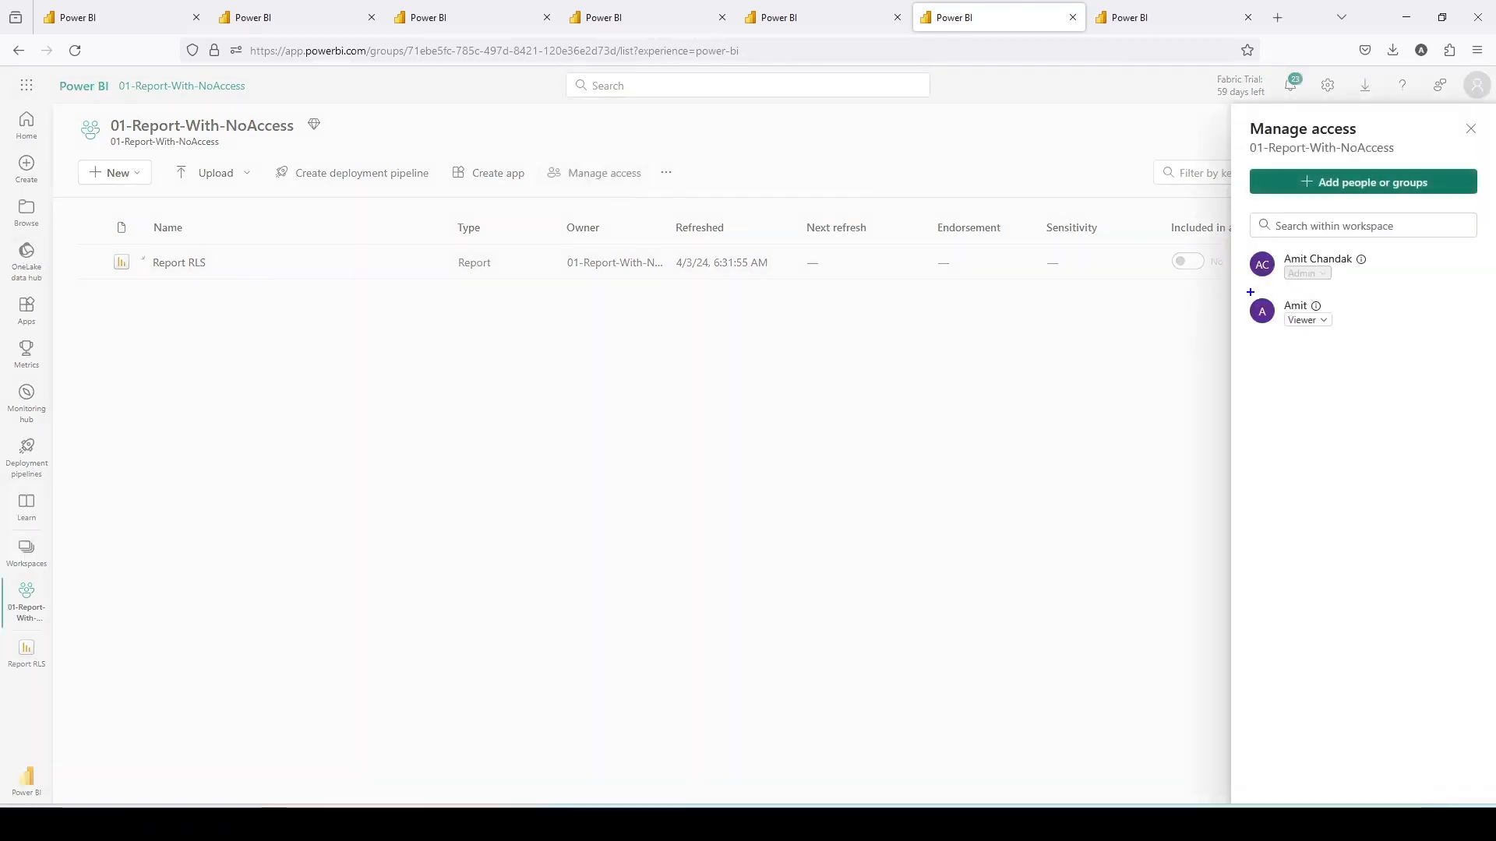
# - Review the members of the 01-Report-With-NoAccess workspace and close the access panel
pyautogui.moveTo(1251, 292); pyautogui.dragTo(1445, 344)
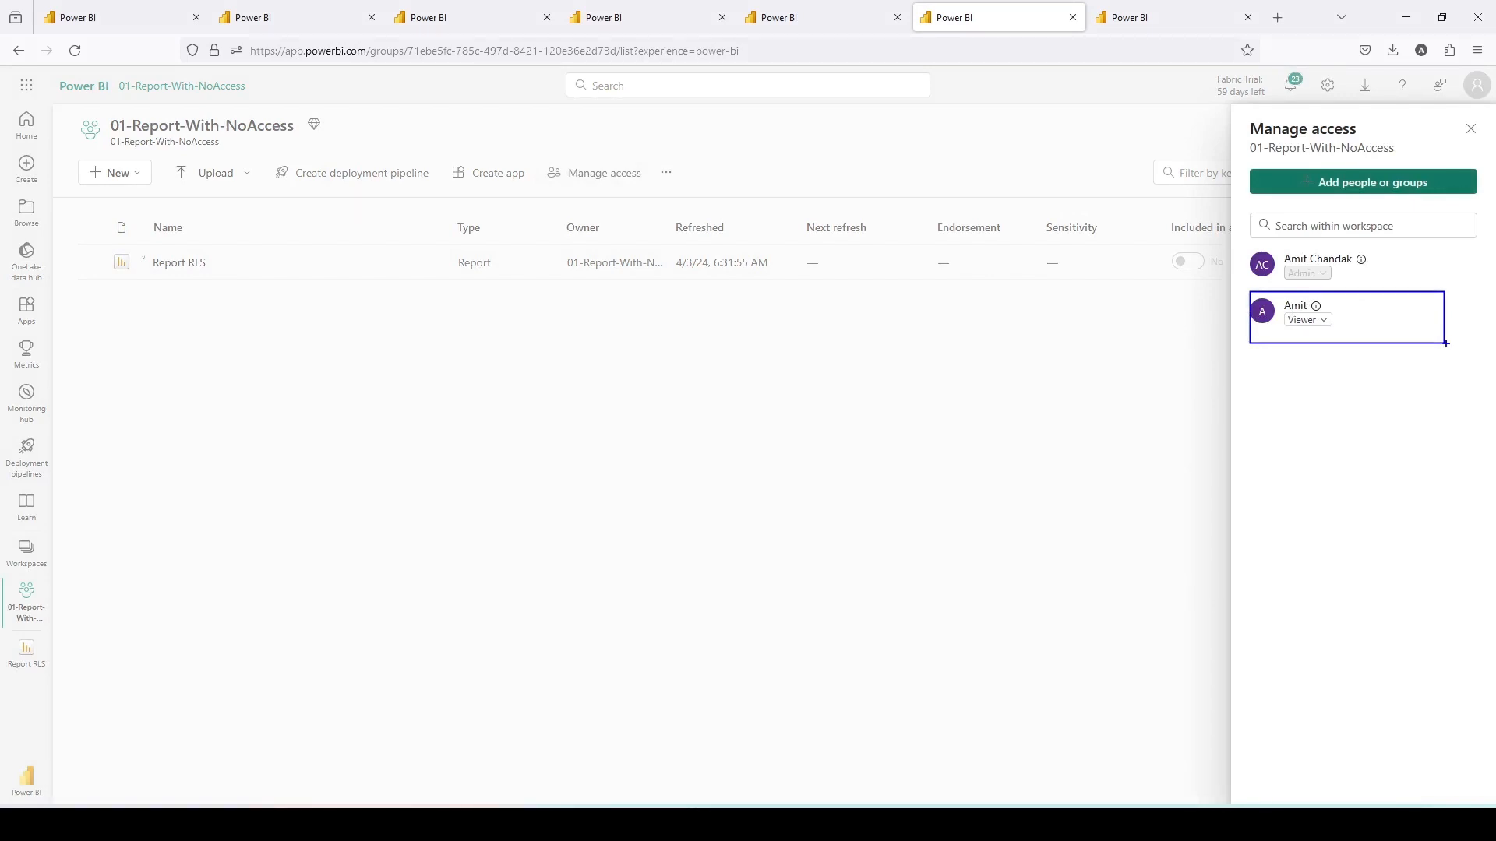
pyautogui.press('Escape')
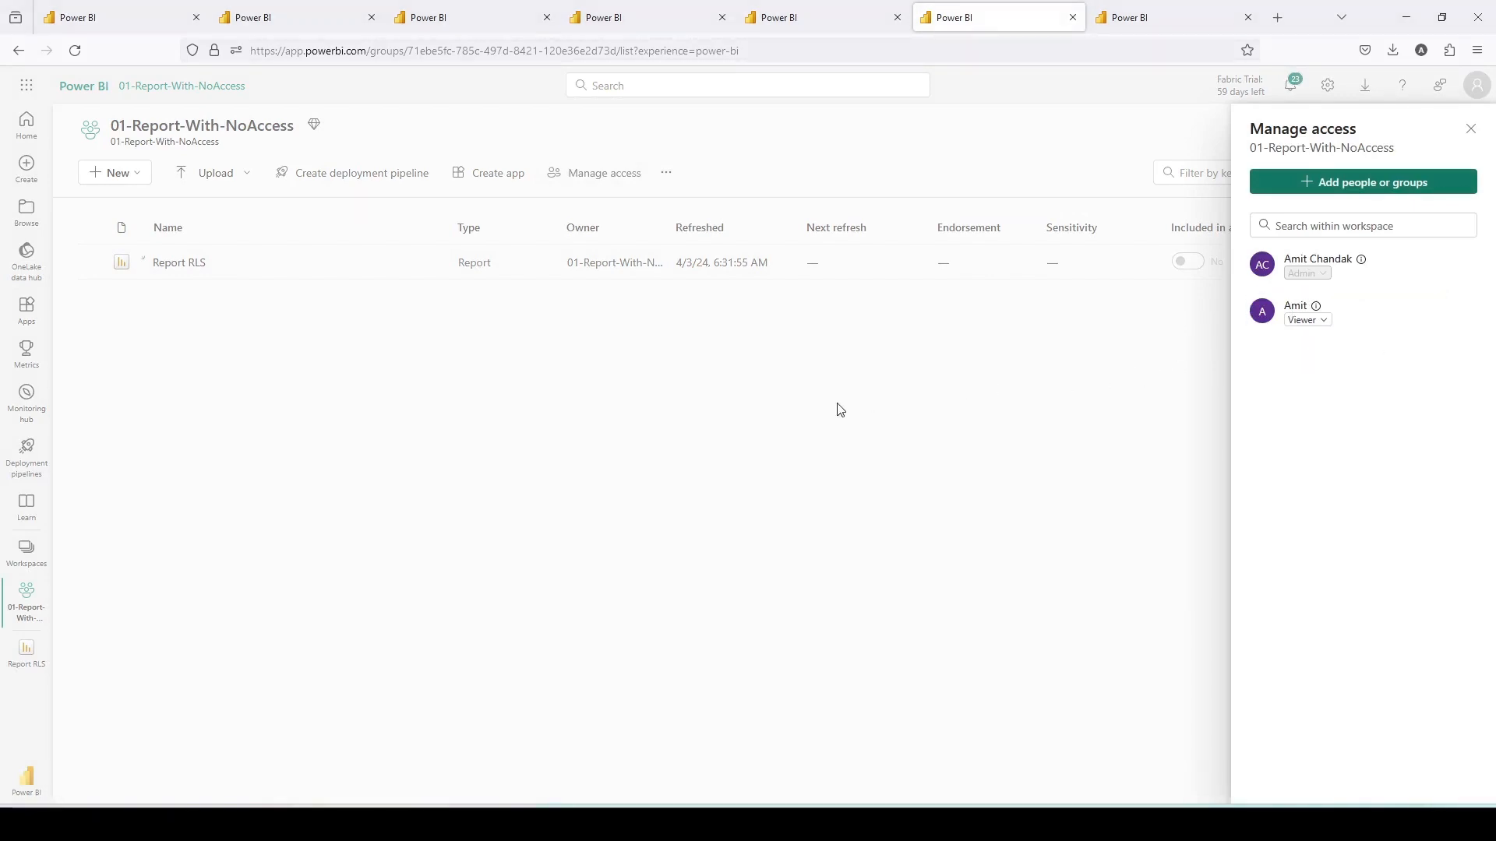
pyautogui.press('Escape')
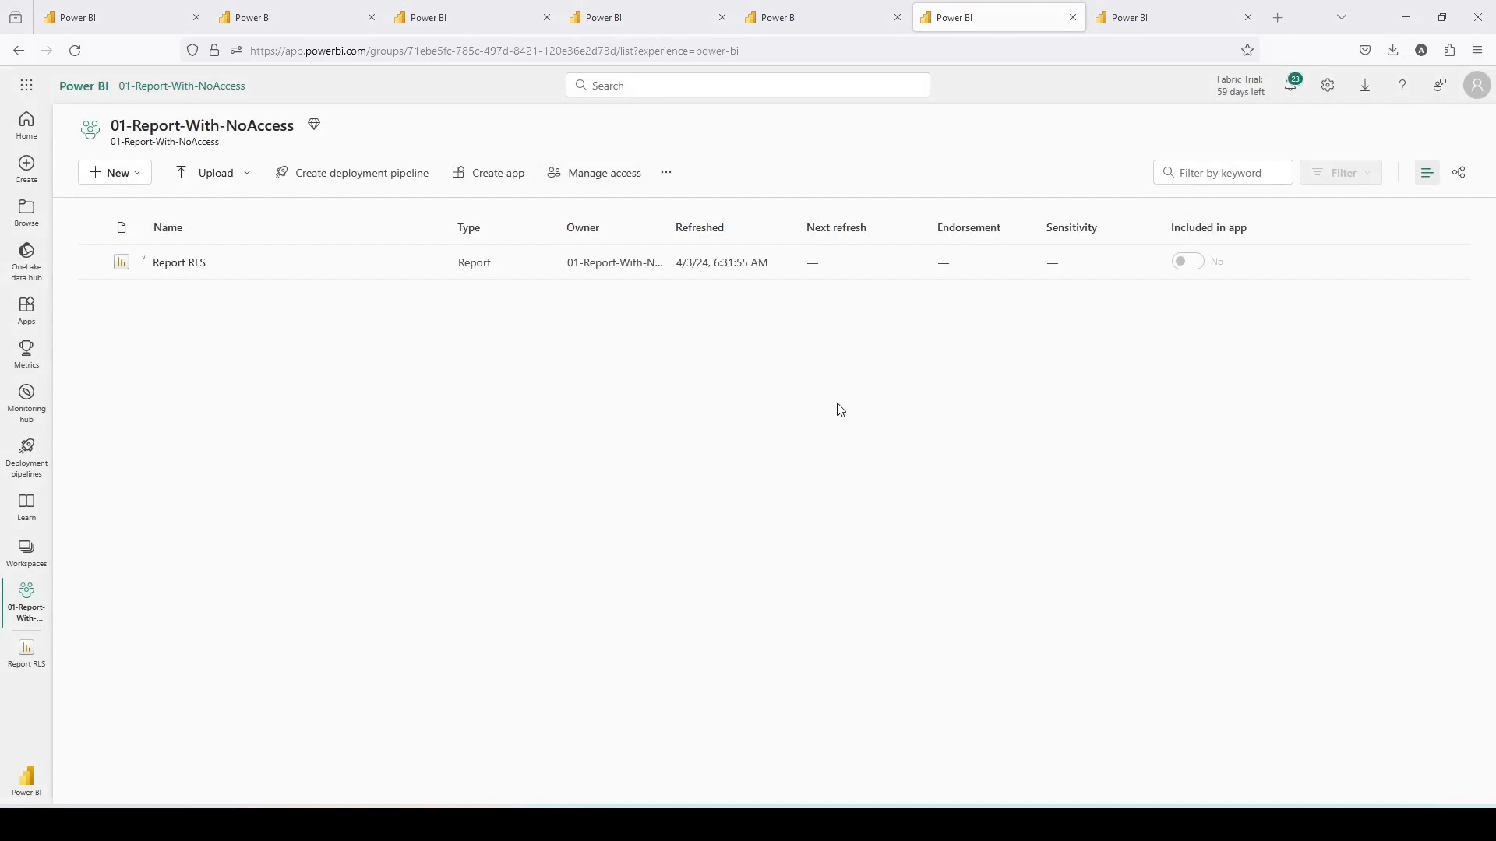
# - Open Report RLS in the private browser window as the viewer account, reload it, and dismiss the permission prompt
pyautogui.hotkey('alt', 'Tab')
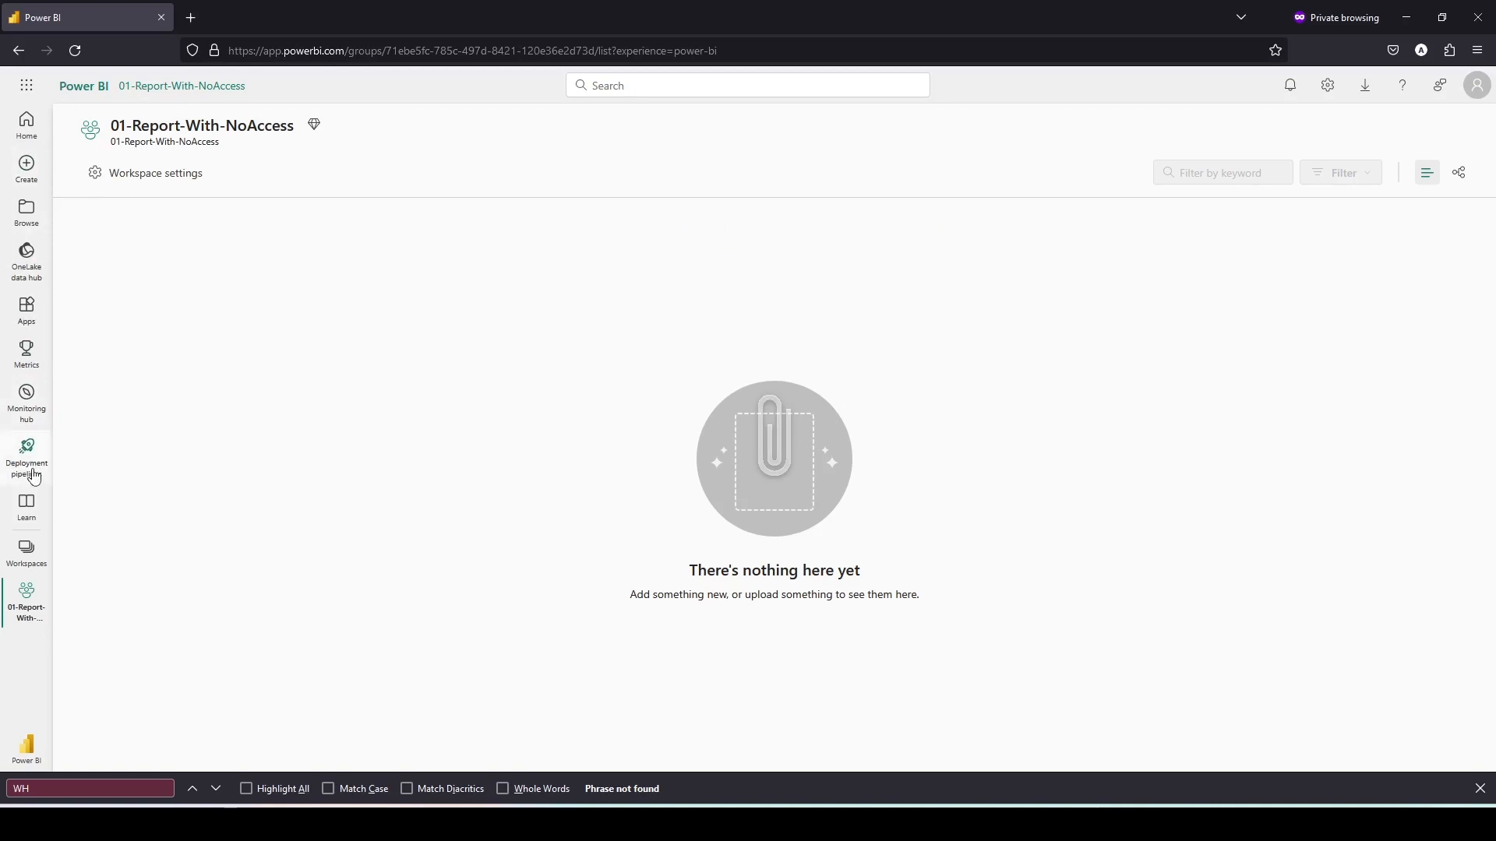
pyautogui.click(27, 551)
pyautogui.click(154, 261)
pyautogui.click(189, 263)
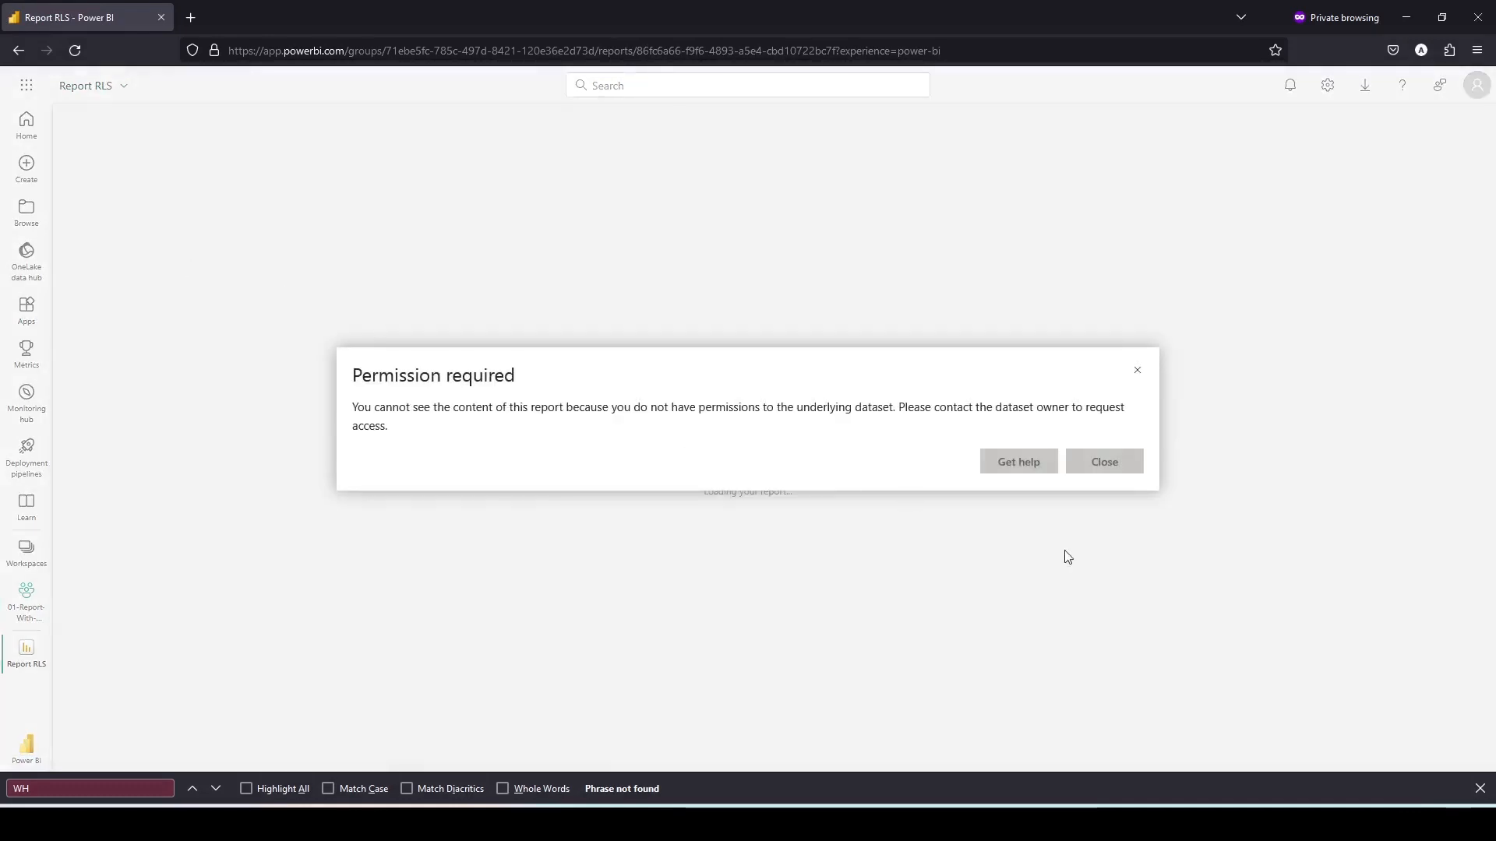
pyautogui.click(1087, 469)
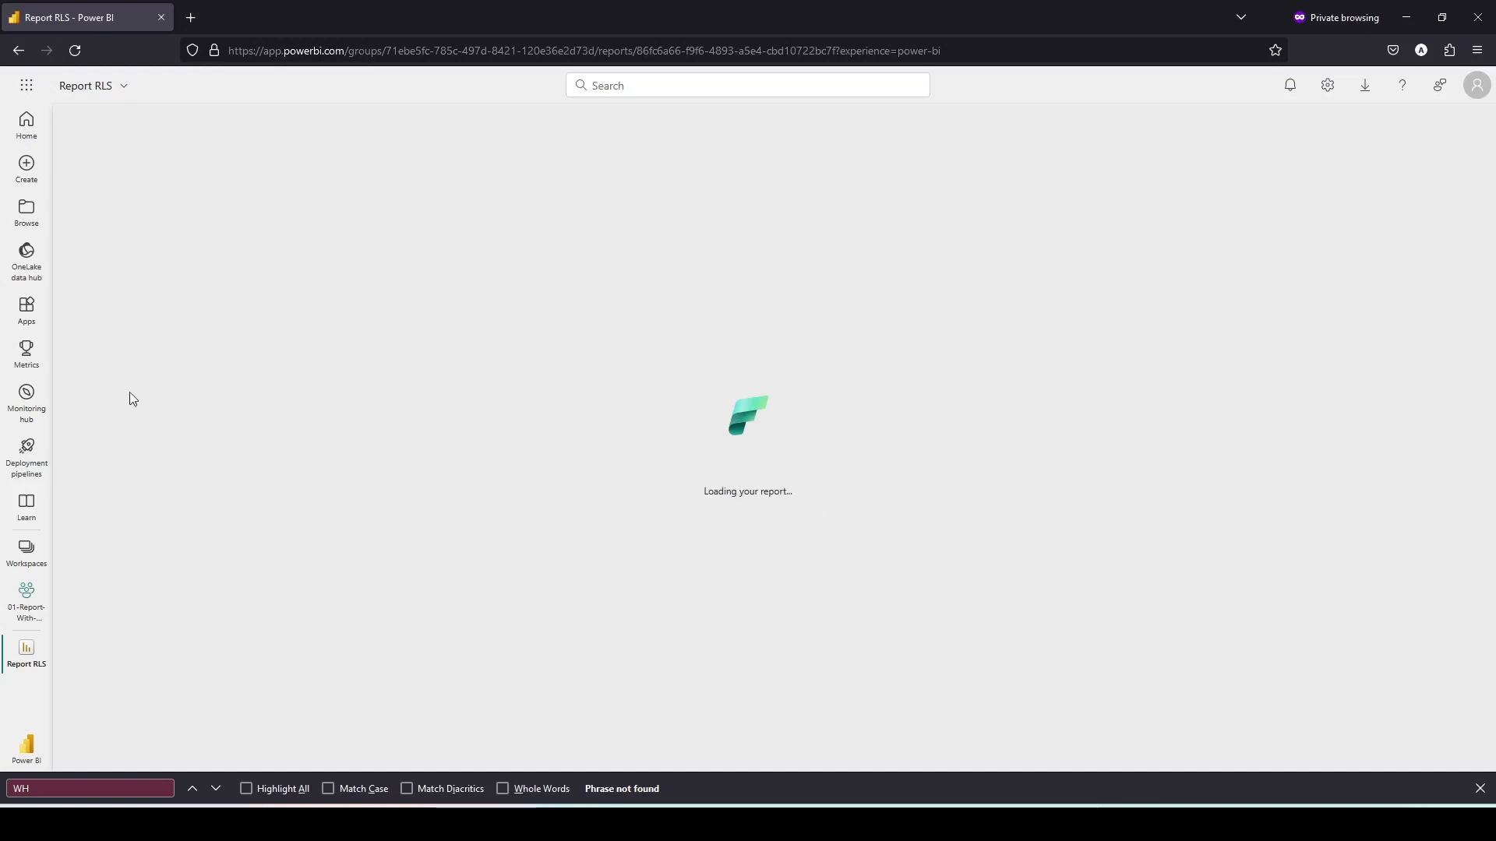
pyautogui.click(80, 56)
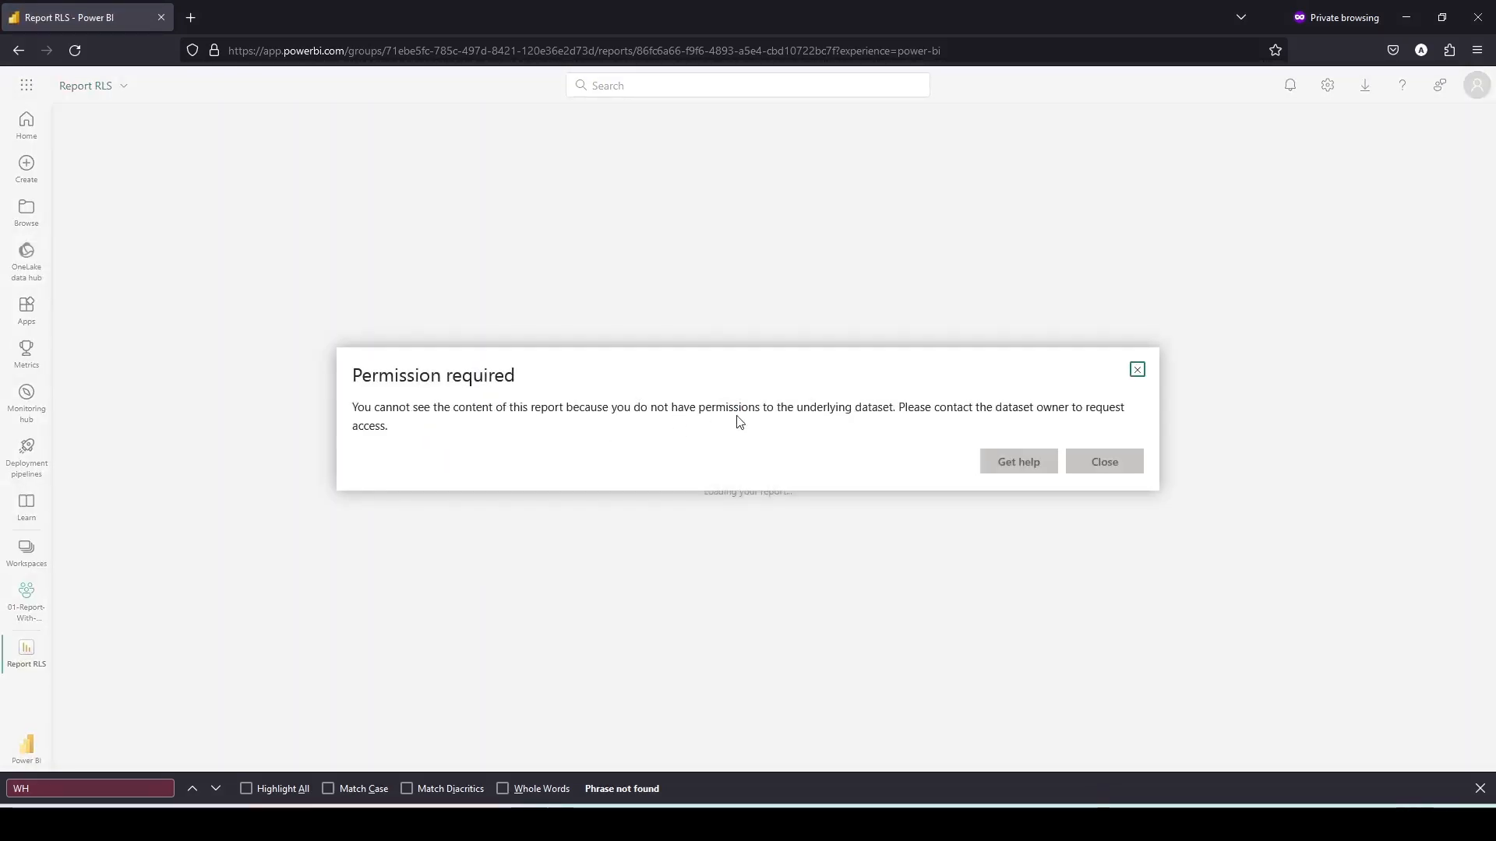
pyautogui.click(1105, 463)
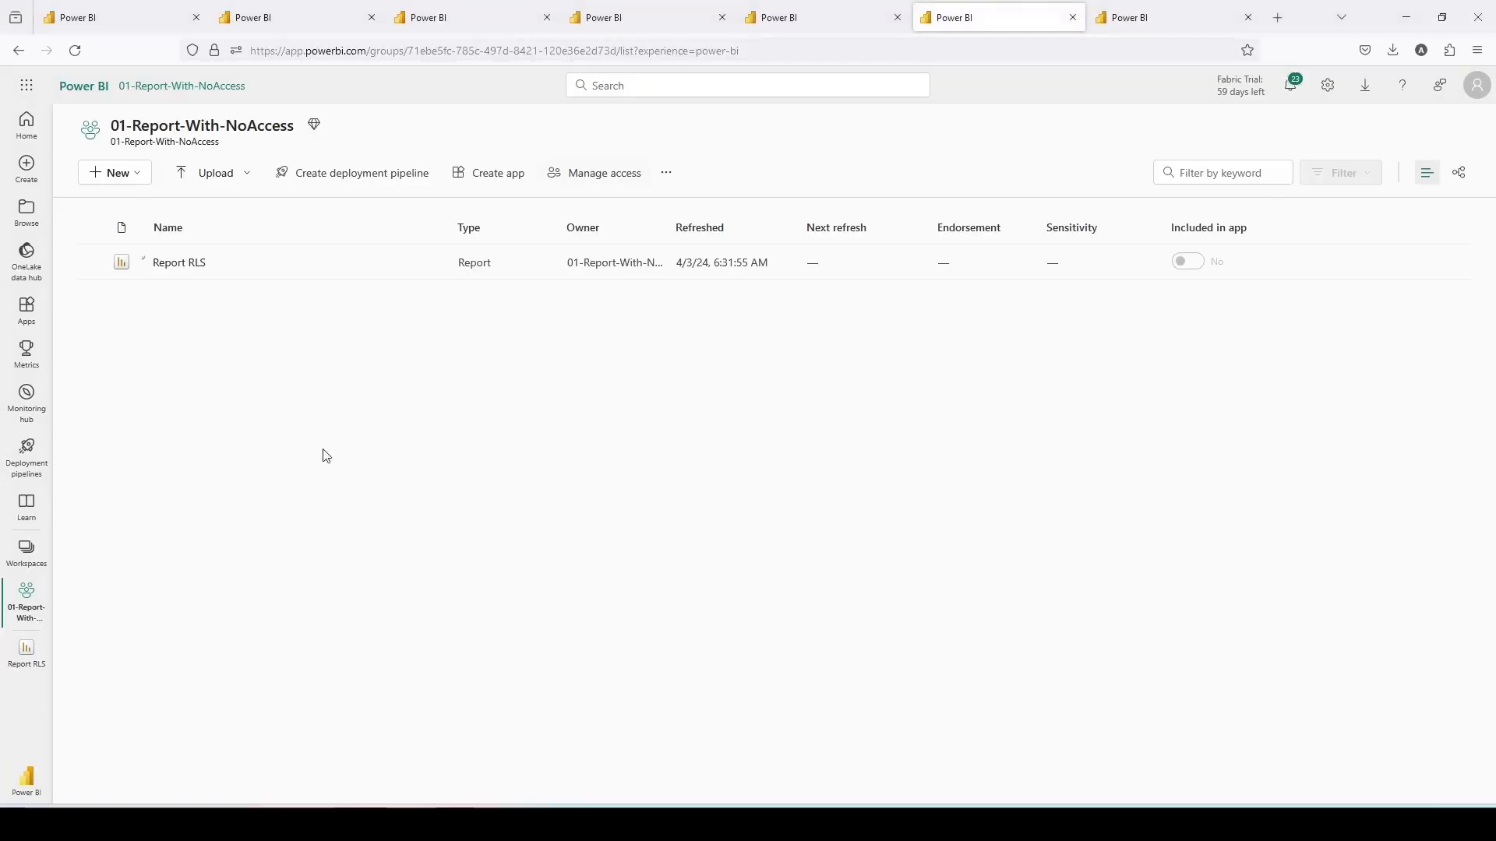
# - Switch to the 01-GA-Fabric workspace and open and close its access panel
pyautogui.click(26, 552)
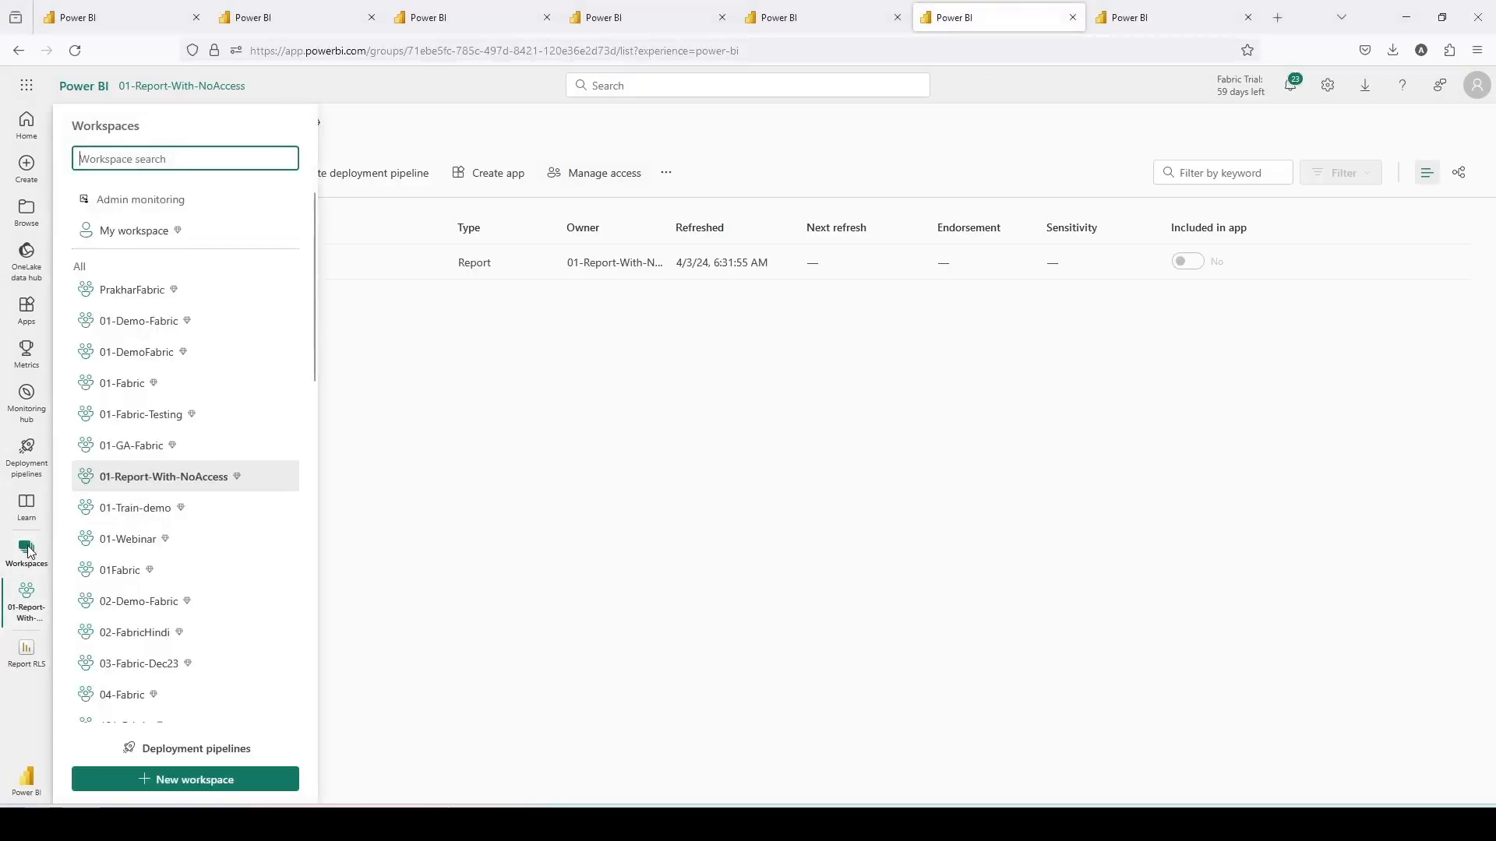
pyautogui.click(28, 554)
pyautogui.click(28, 553)
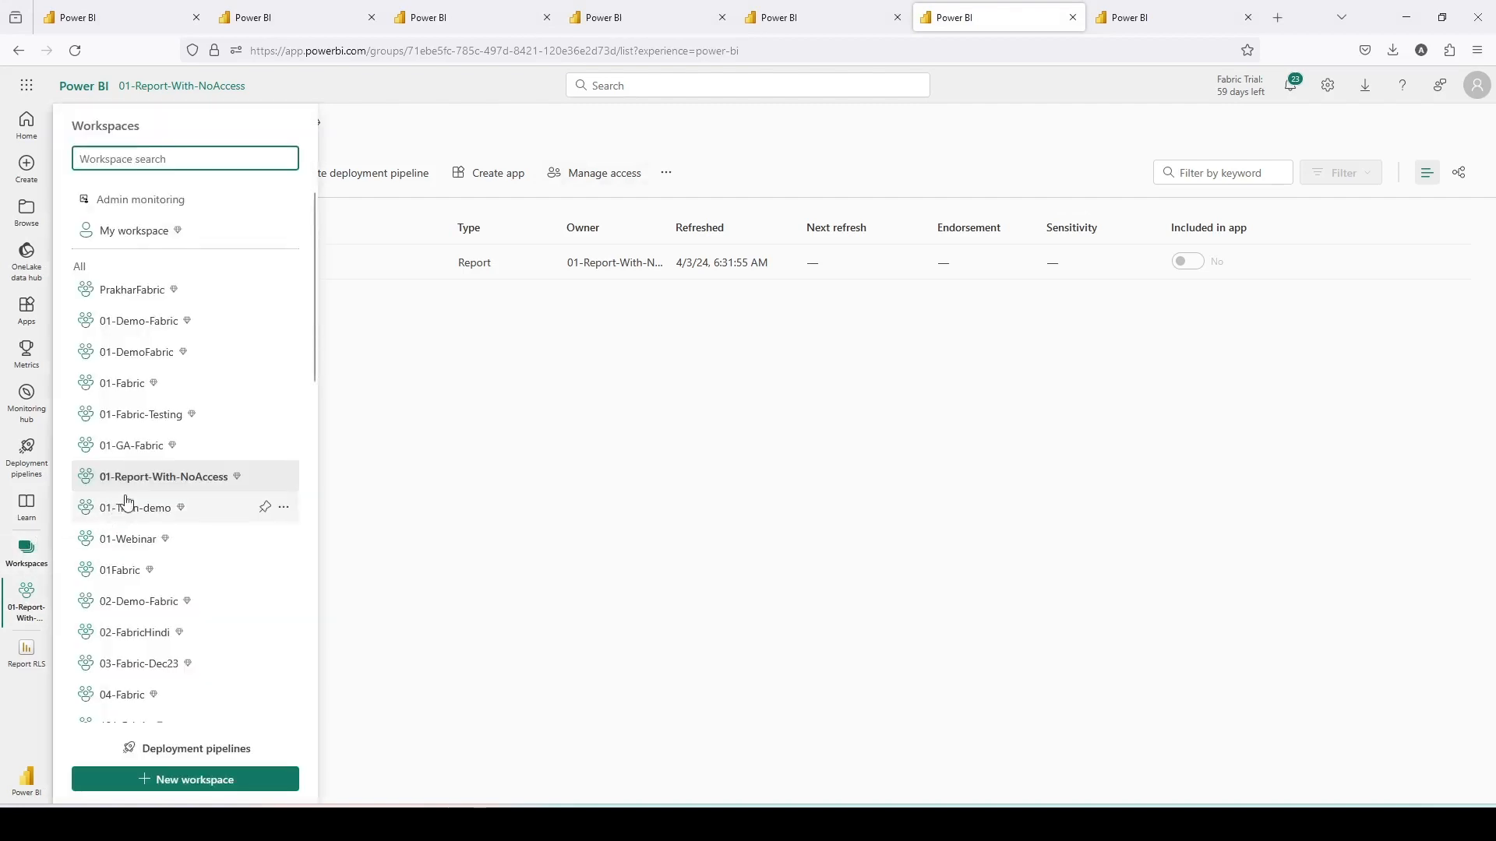
pyautogui.click(134, 449)
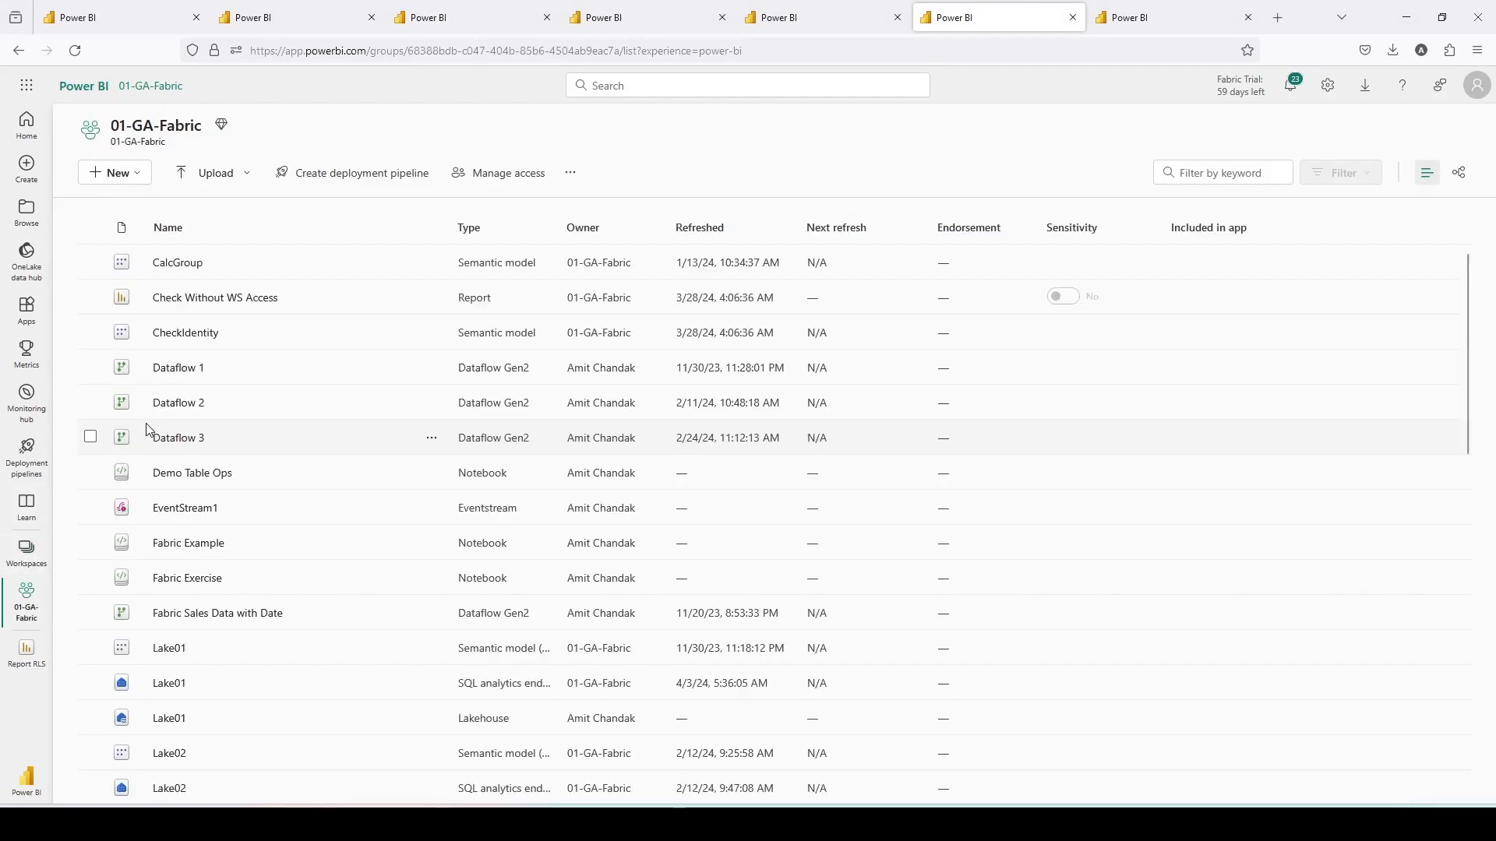
pyautogui.click(603, 173)
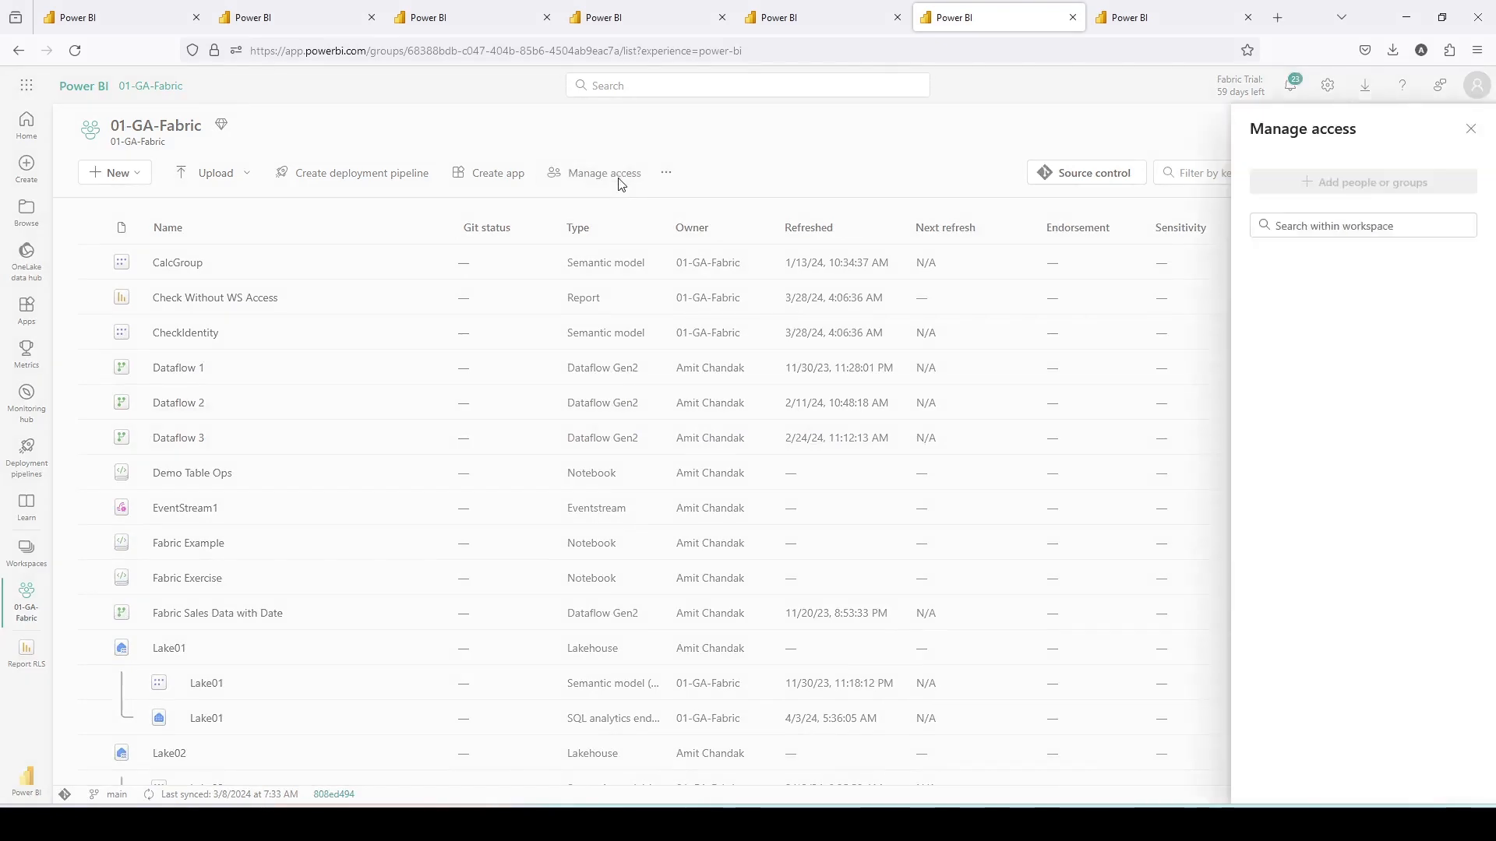
pyautogui.click(1470, 128)
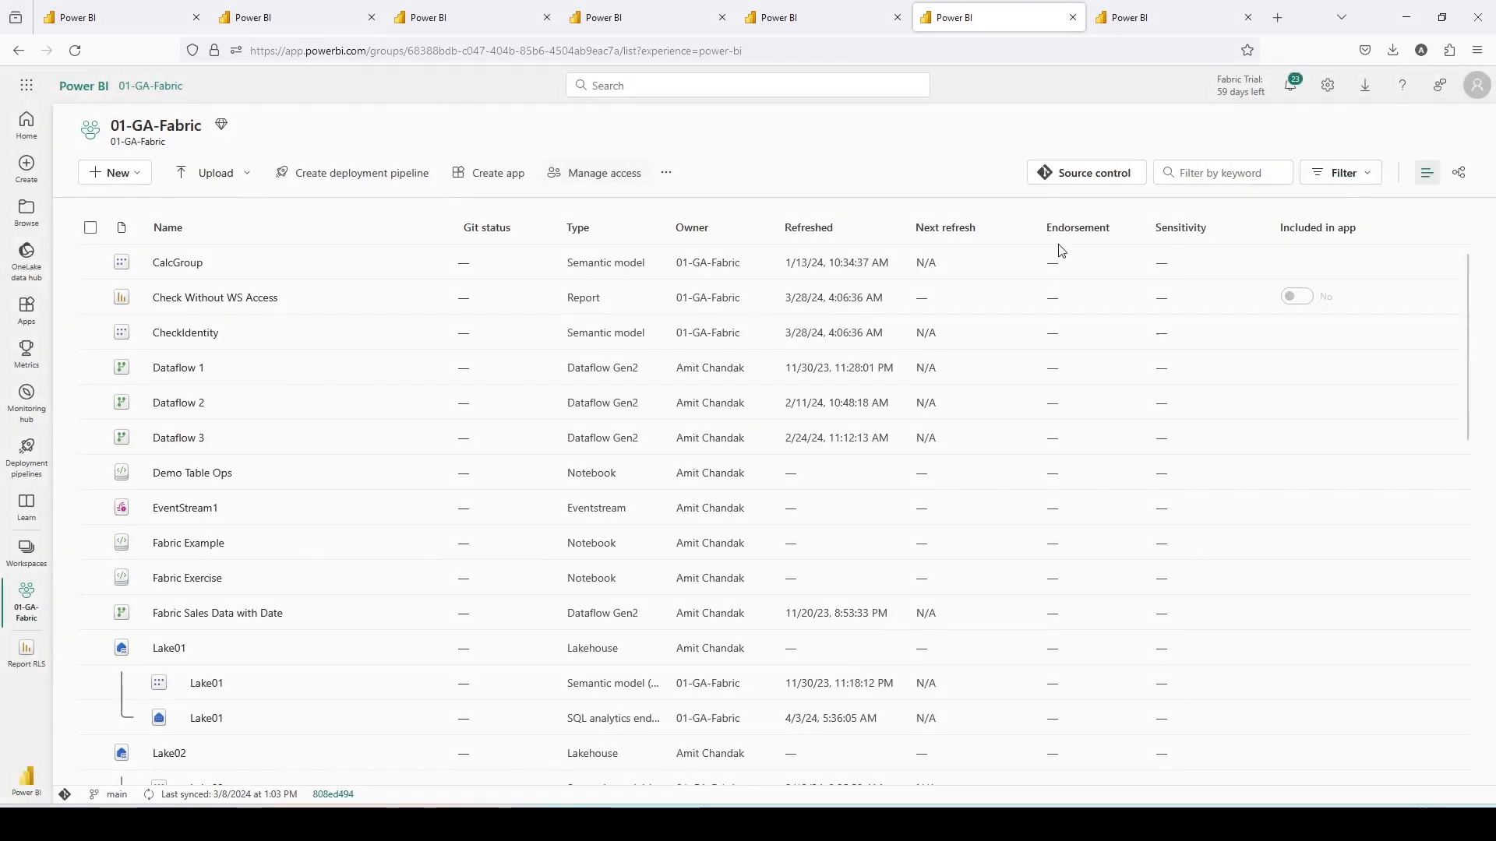
# - Filter the 01-GA-Fabric items to semantic models and open the permissions page of RLS Model
pyautogui.scroll(-2, 320, 477)
pyautogui.scroll(-7, 319, 483)
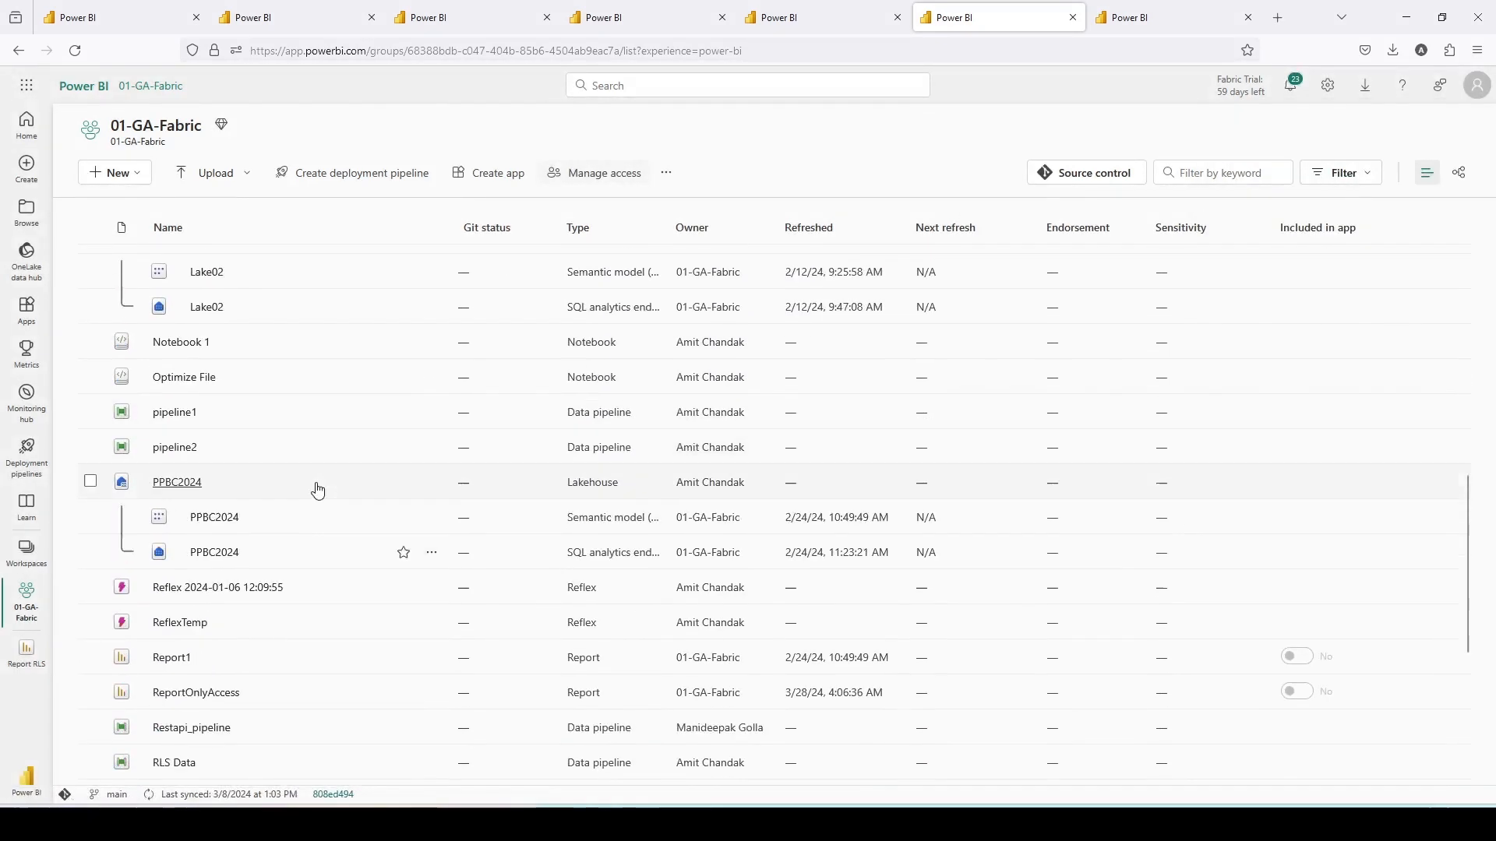
pyautogui.scroll(-2, 166, 440)
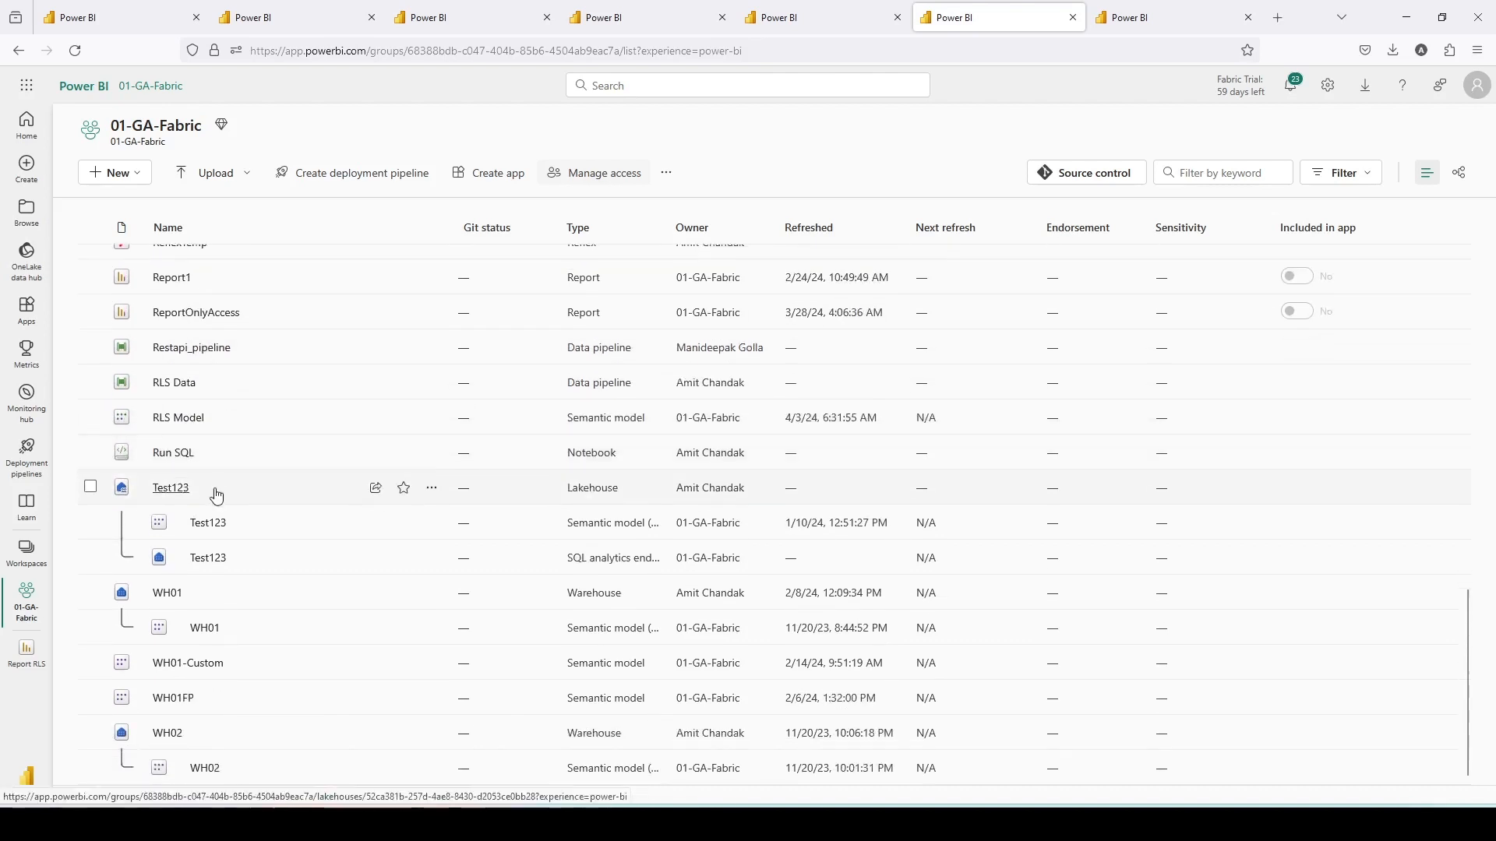
pyautogui.click(1337, 172)
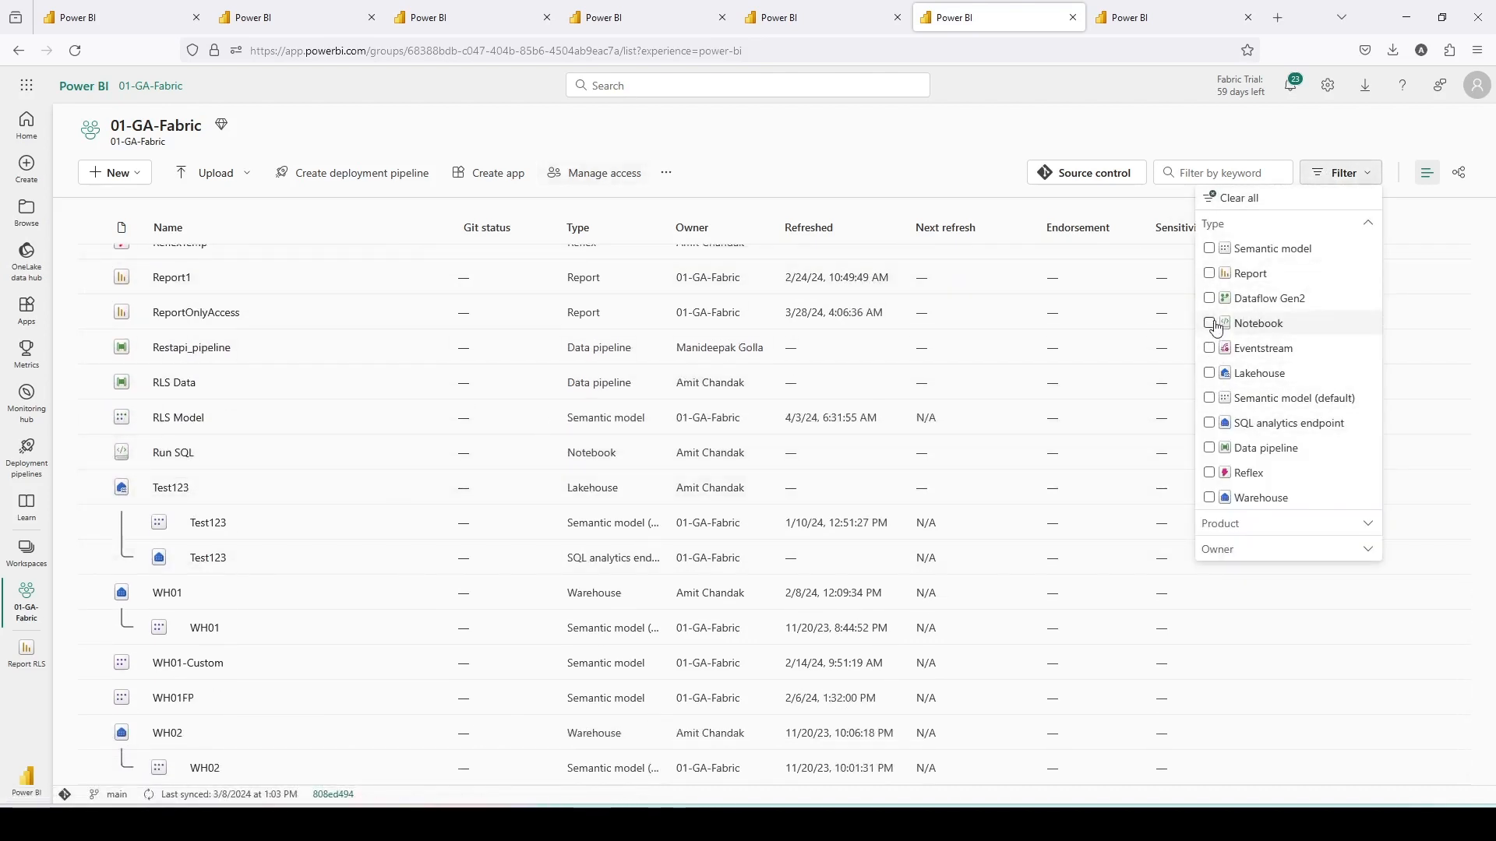
pyautogui.click(1213, 251)
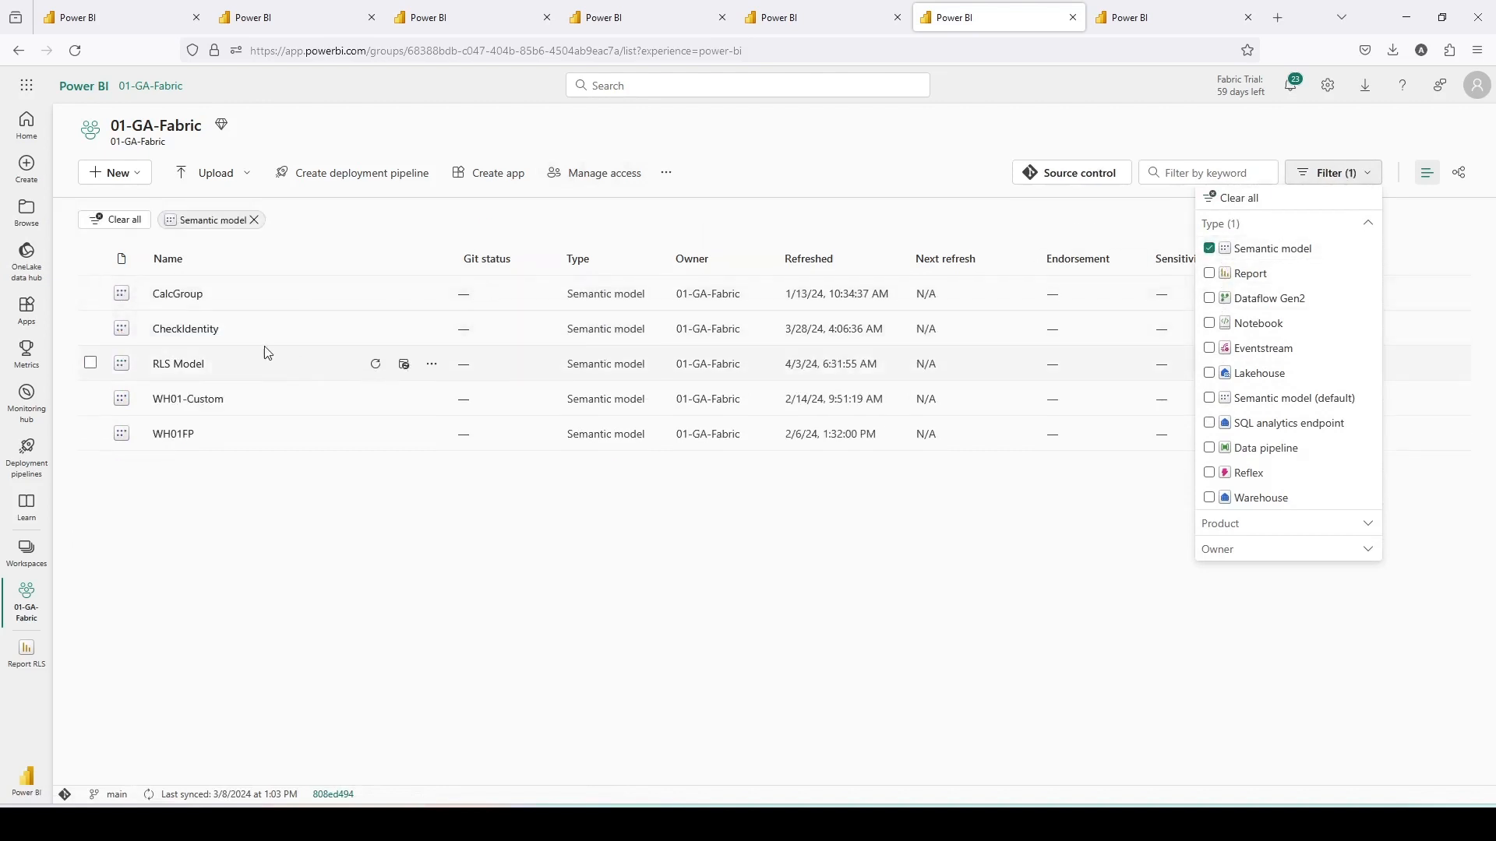
pyautogui.click(432, 364)
pyautogui.click(432, 364)
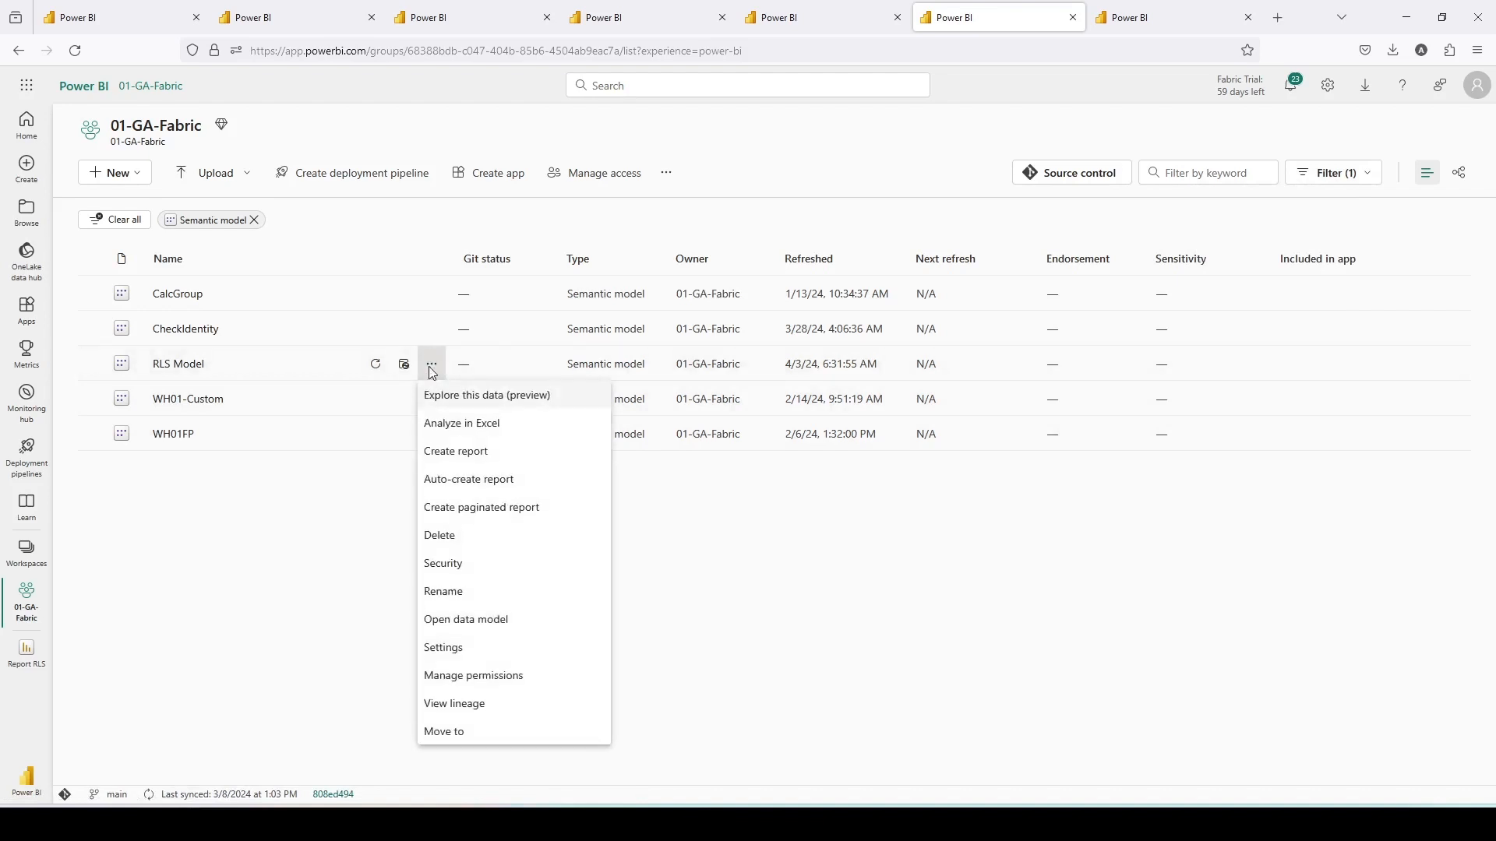
pyautogui.click(442, 678)
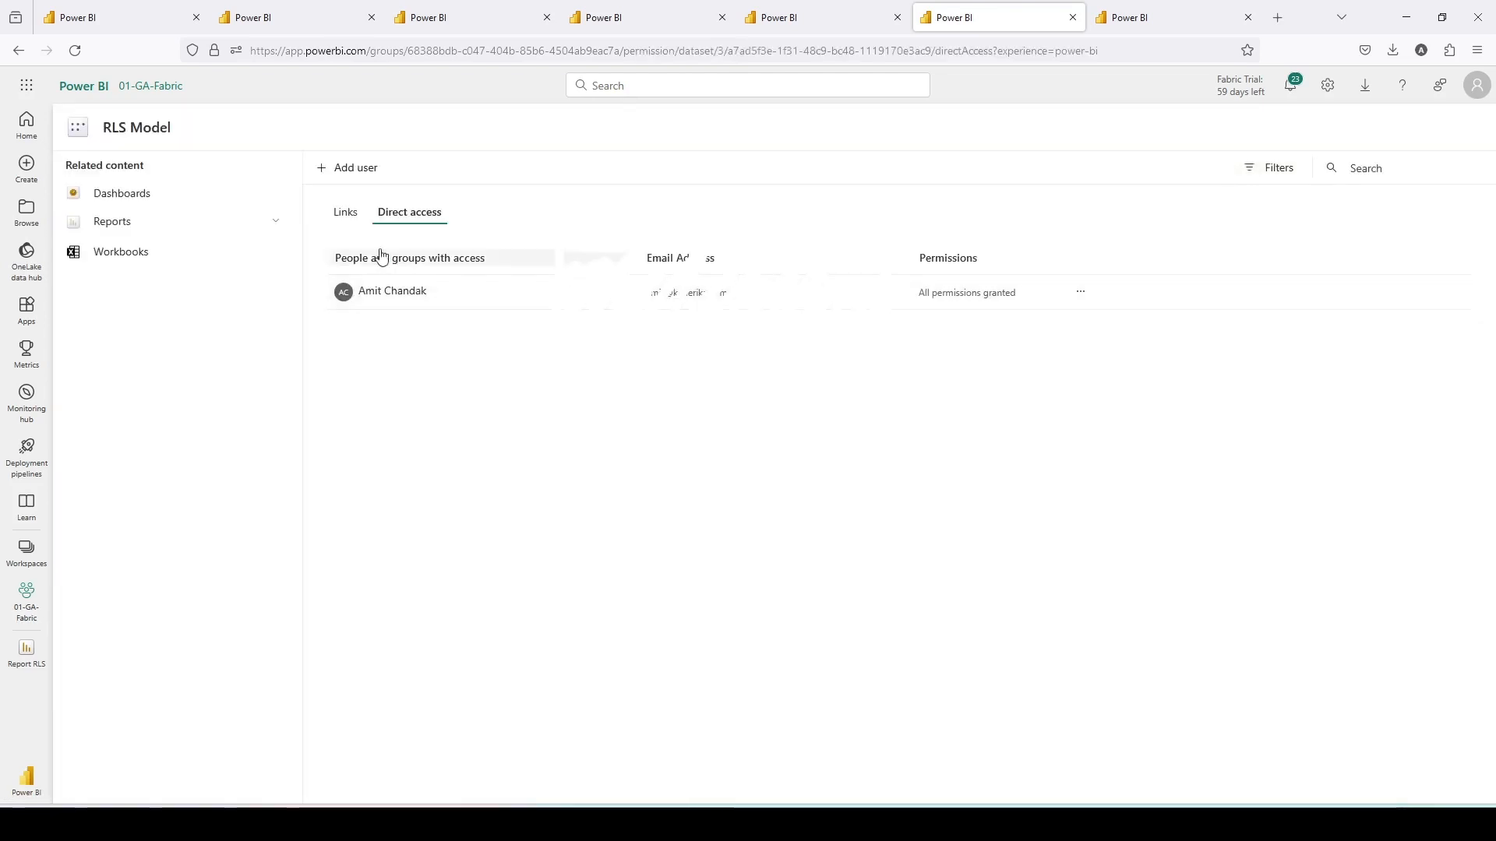
# - Add the viewer user to RLS Model with read access only, clearing the modify, share and build options
pyautogui.click(349, 171)
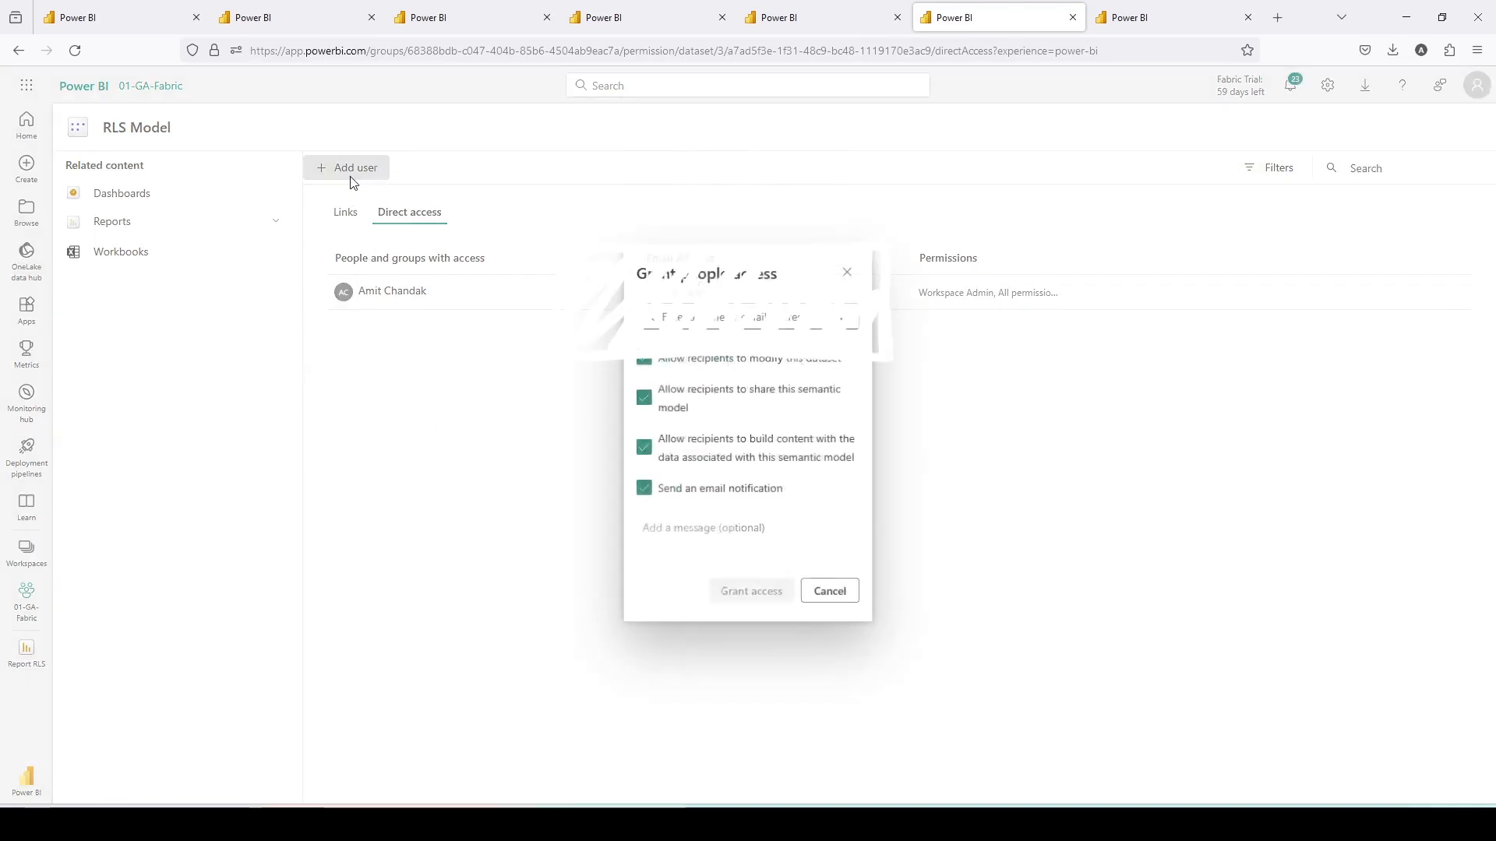
pyautogui.click(643, 363)
pyautogui.click(644, 399)
pyautogui.click(643, 449)
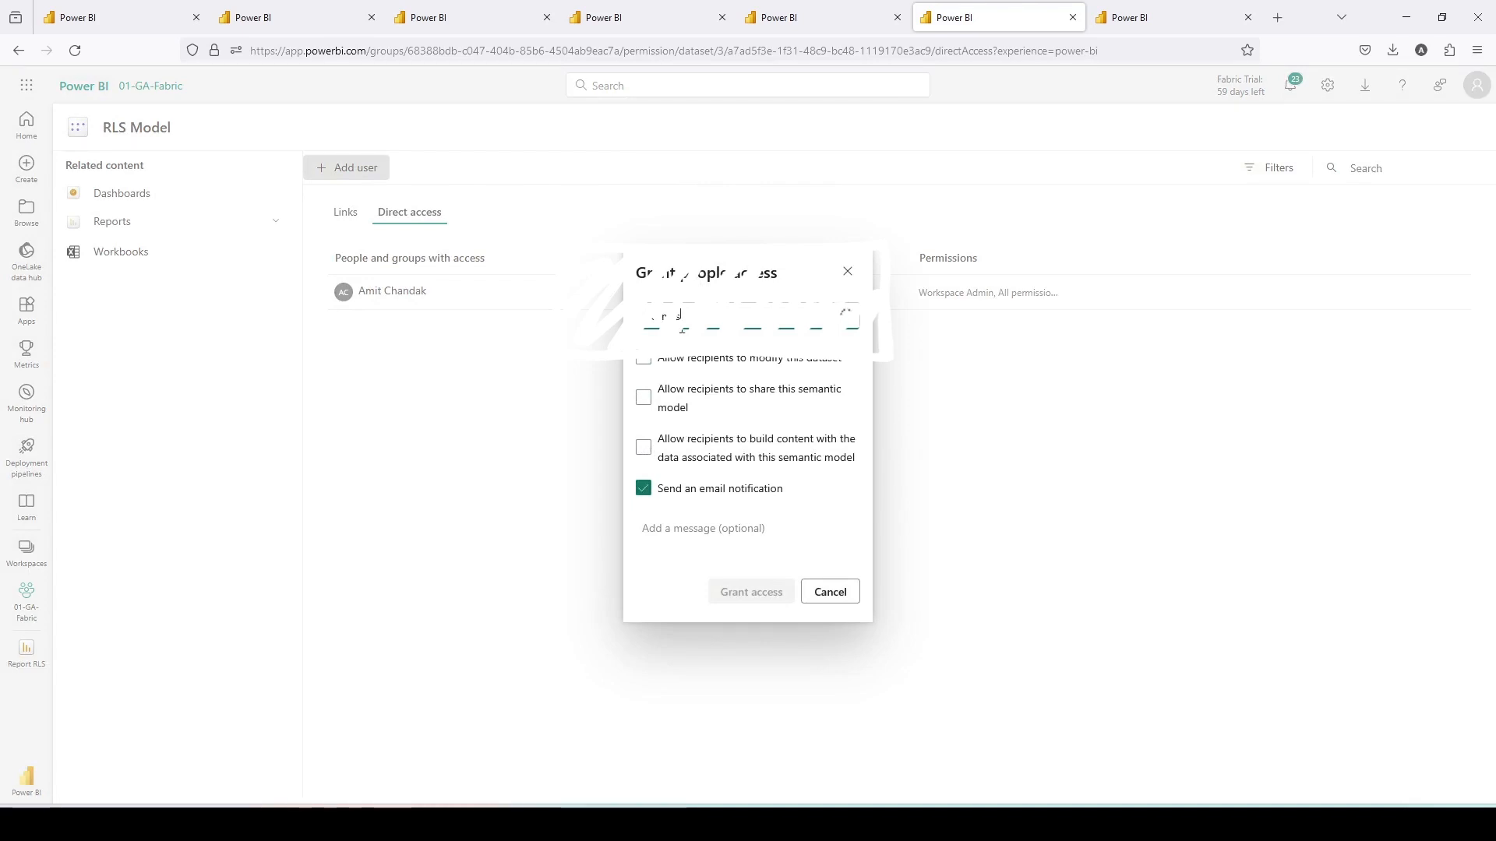
pyautogui.click(688, 361)
pyautogui.click(742, 606)
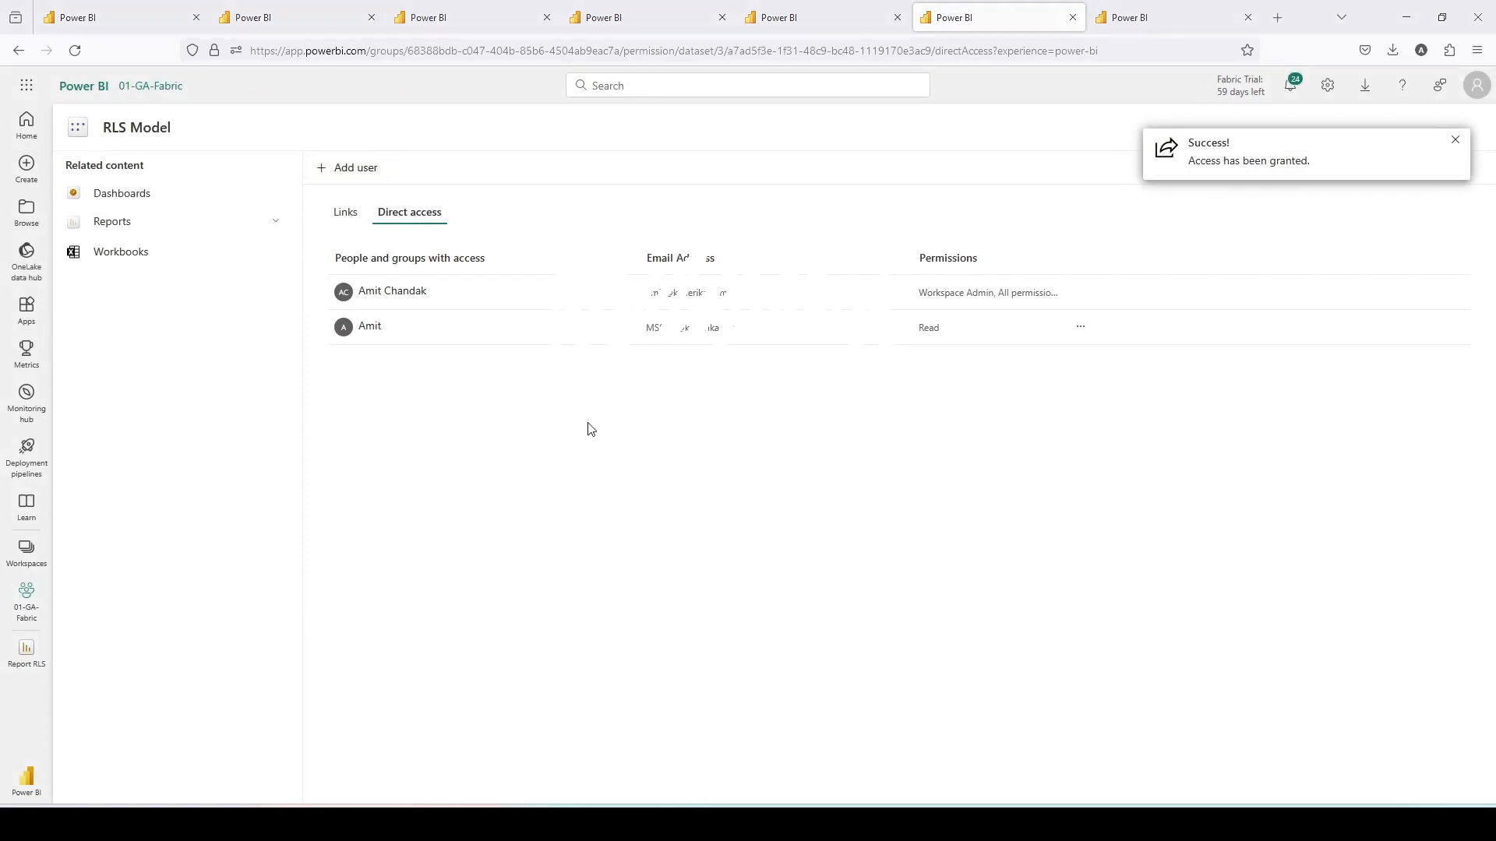
# - Reload Report RLS in the private window and open the visual's error details
pyautogui.hotkey('alt', 'Tab')
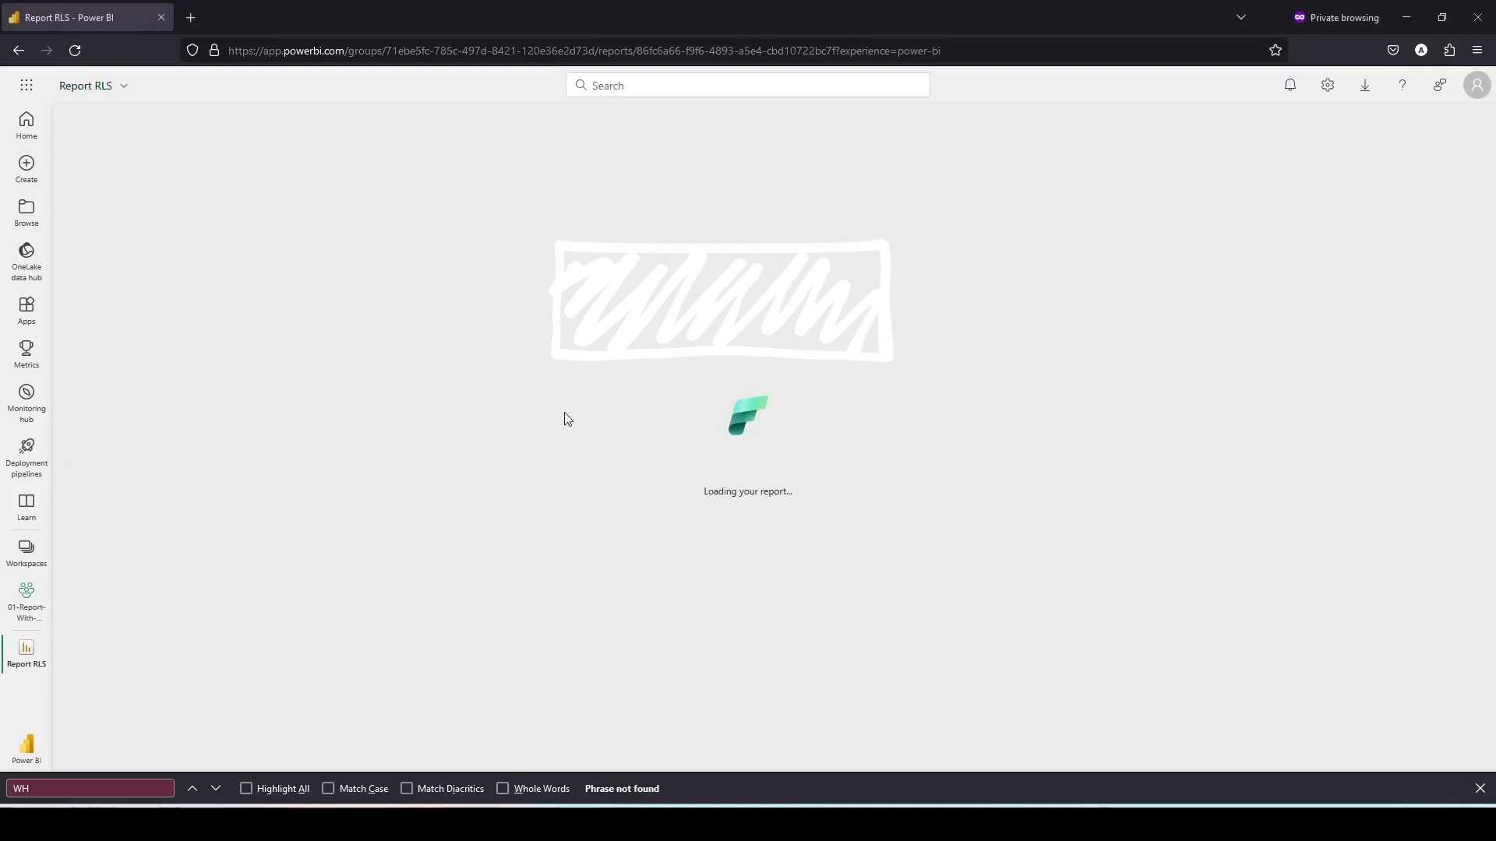
pyautogui.click(75, 51)
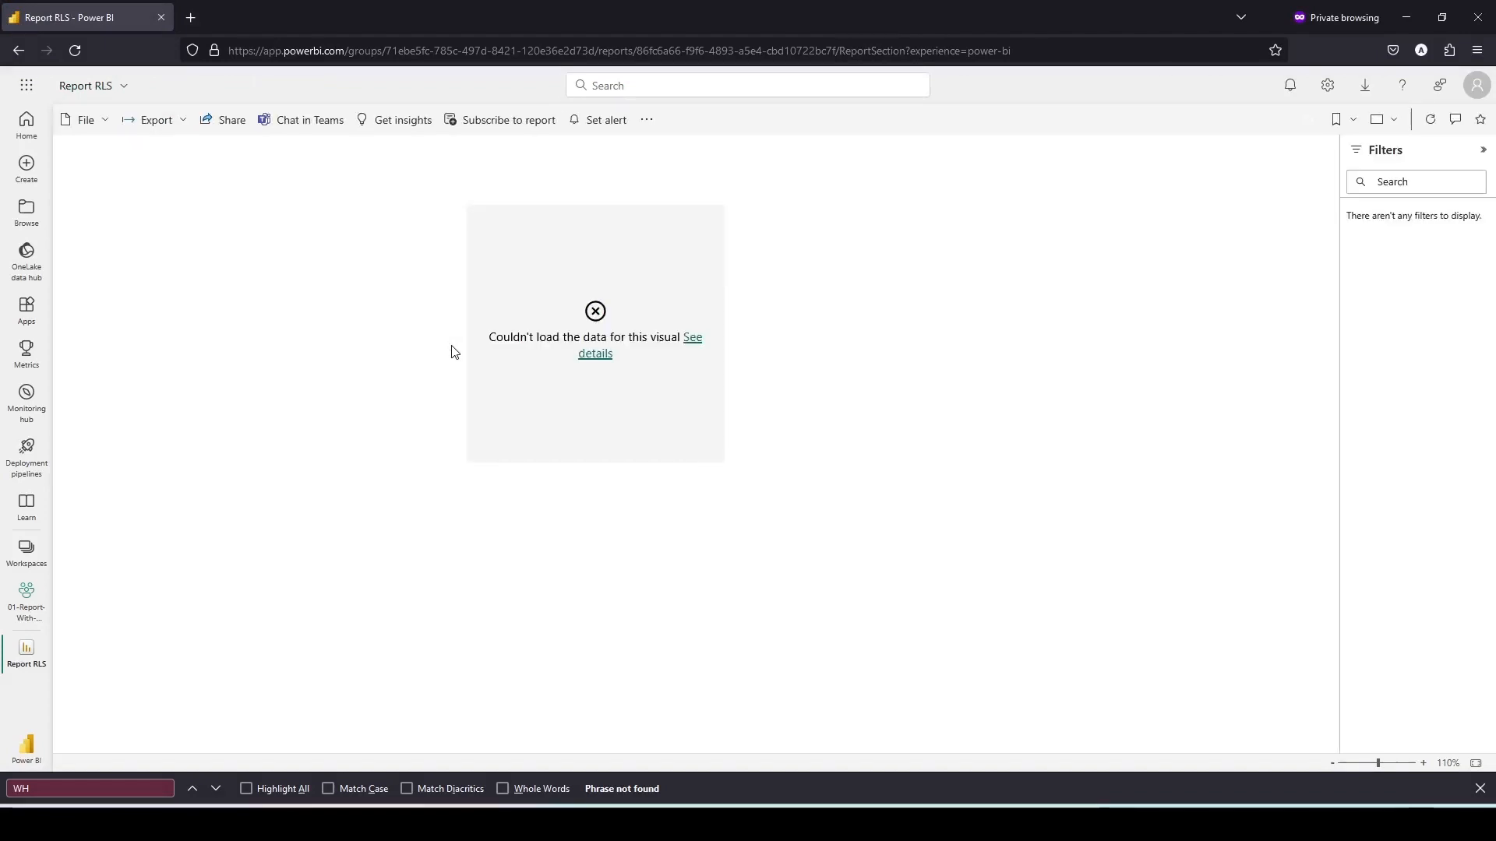
pyautogui.click(690, 343)
pyautogui.click(929, 481)
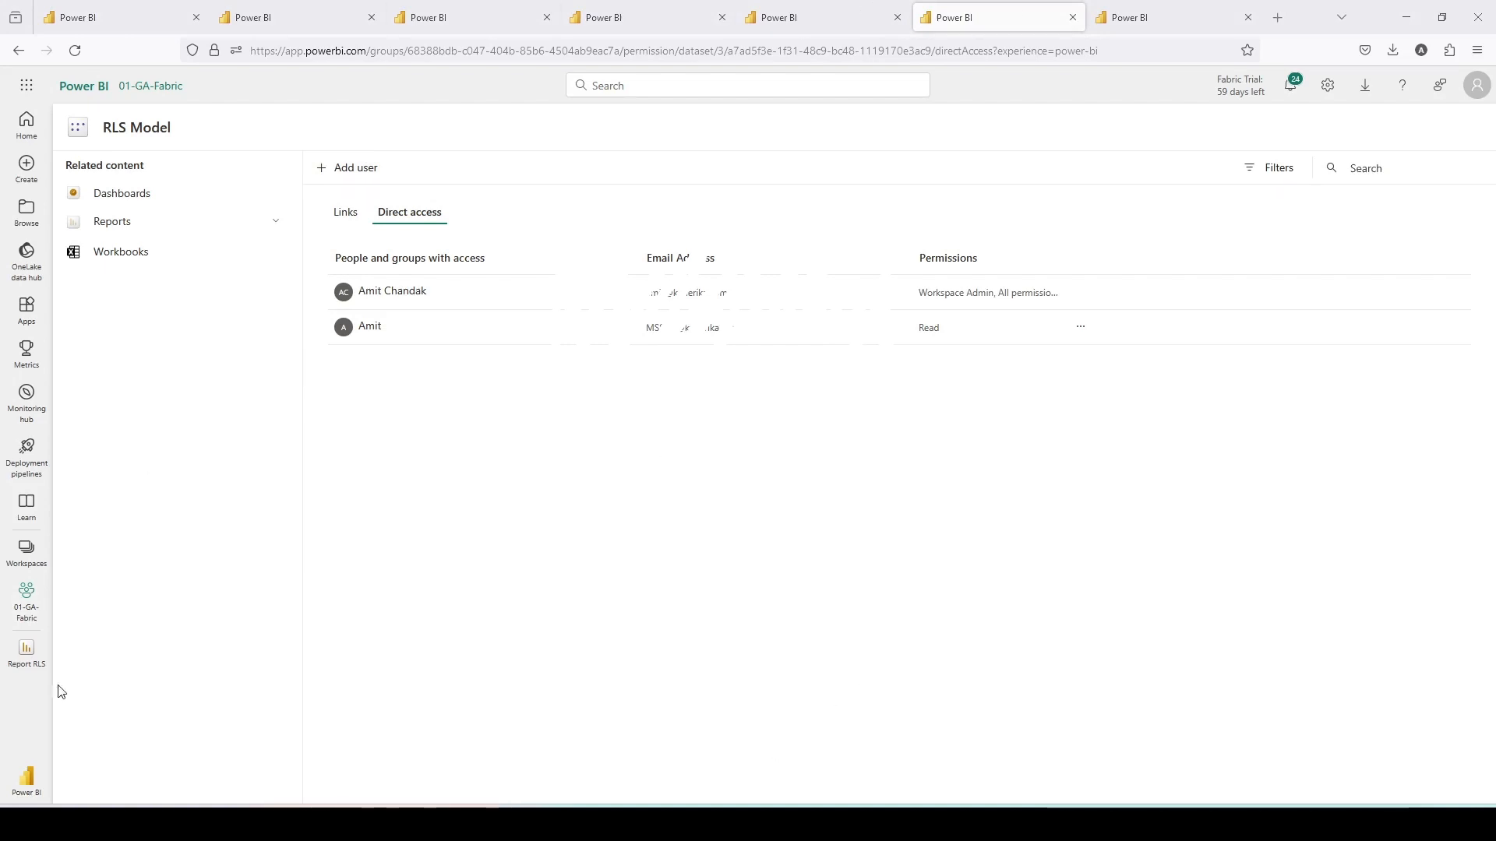
# - Open the settings page of the RLS Model semantic model in 01-GA-Fabric
pyautogui.click(26, 555)
pyautogui.click(141, 455)
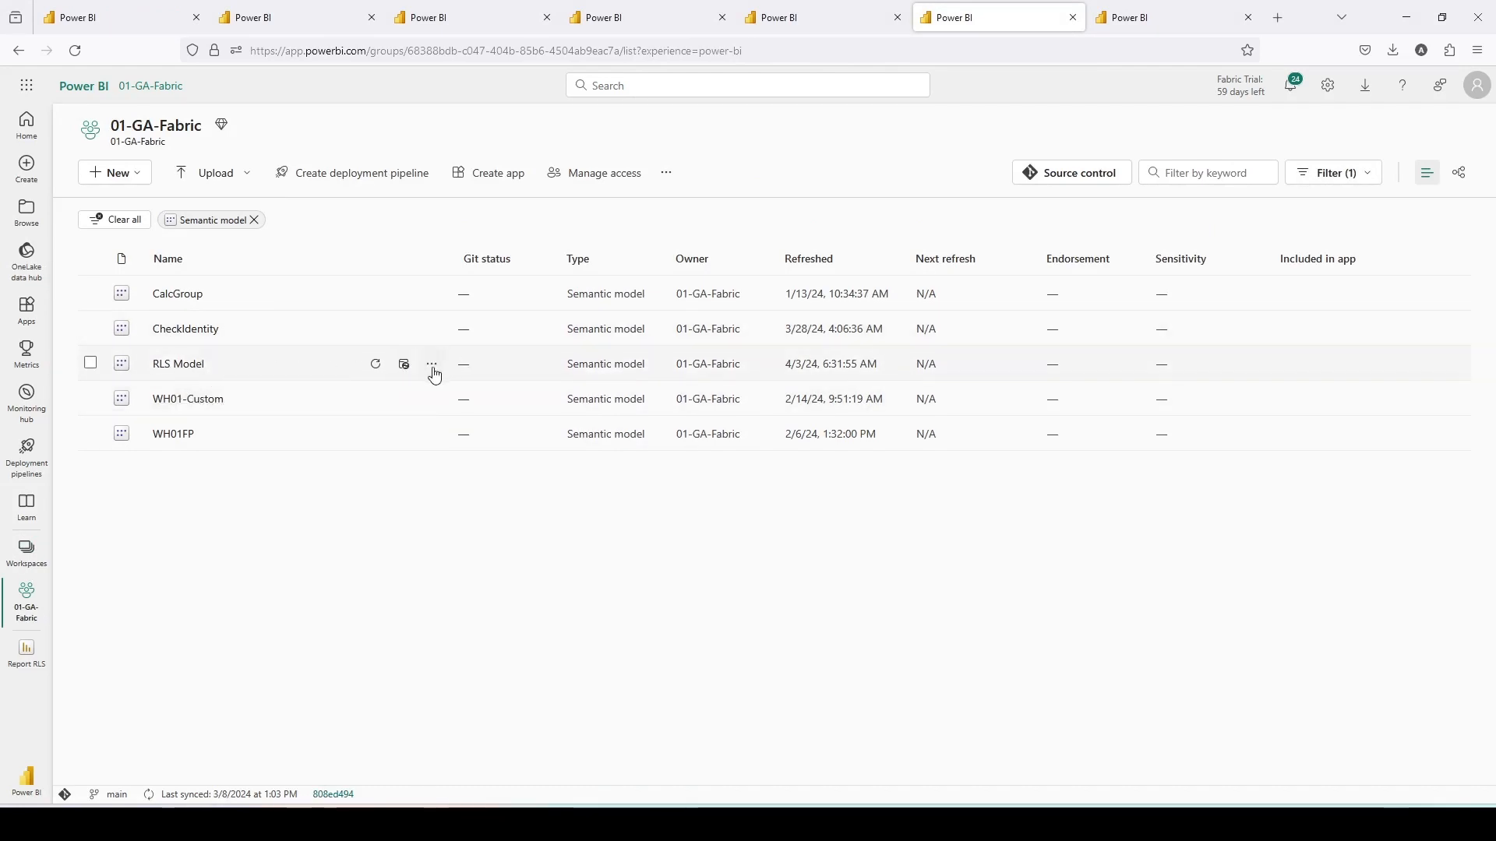
pyautogui.click(431, 367)
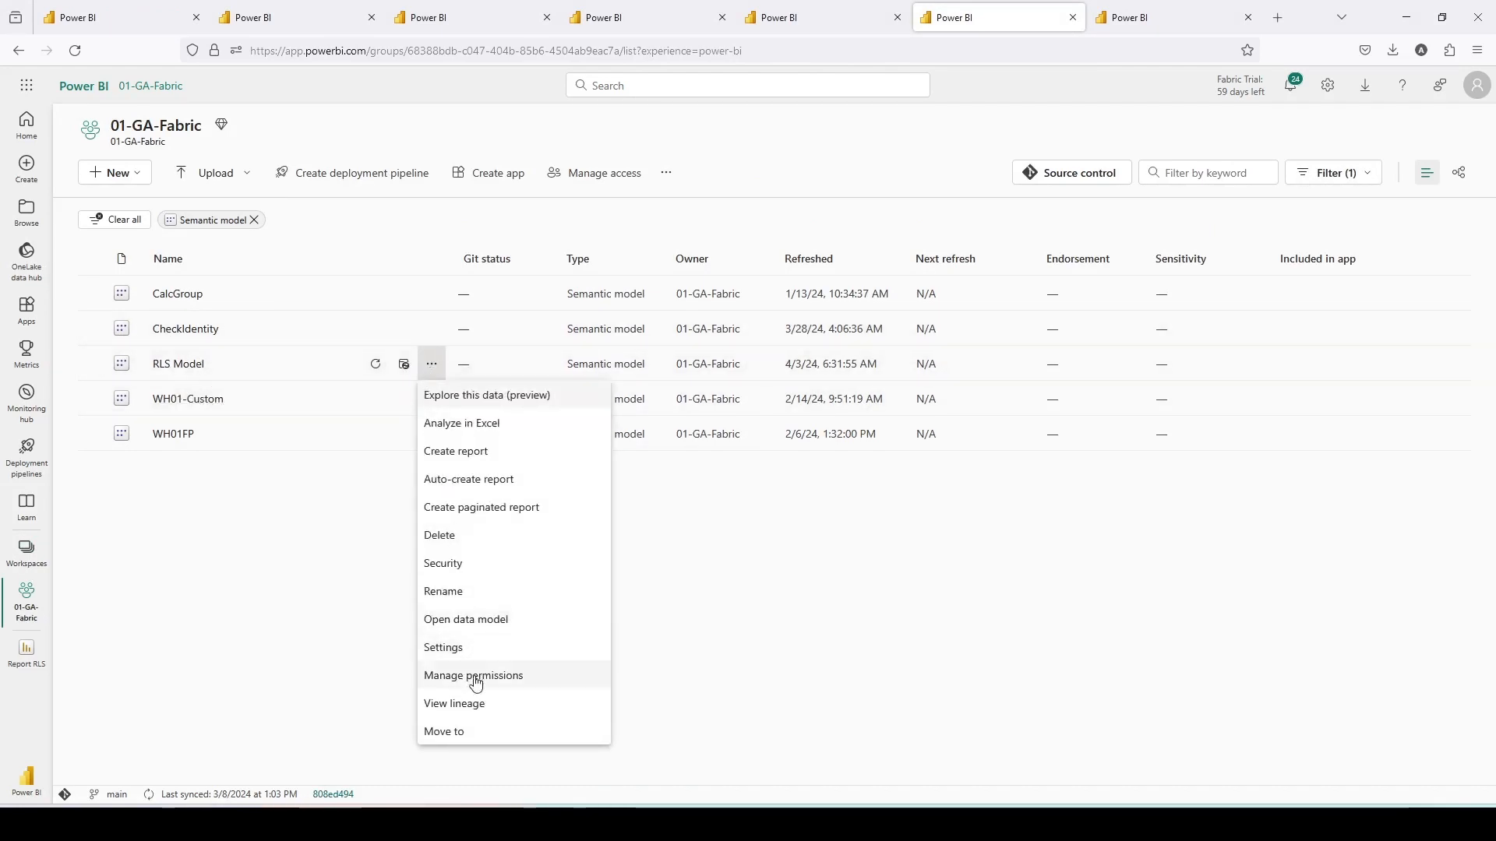
pyautogui.click(452, 653)
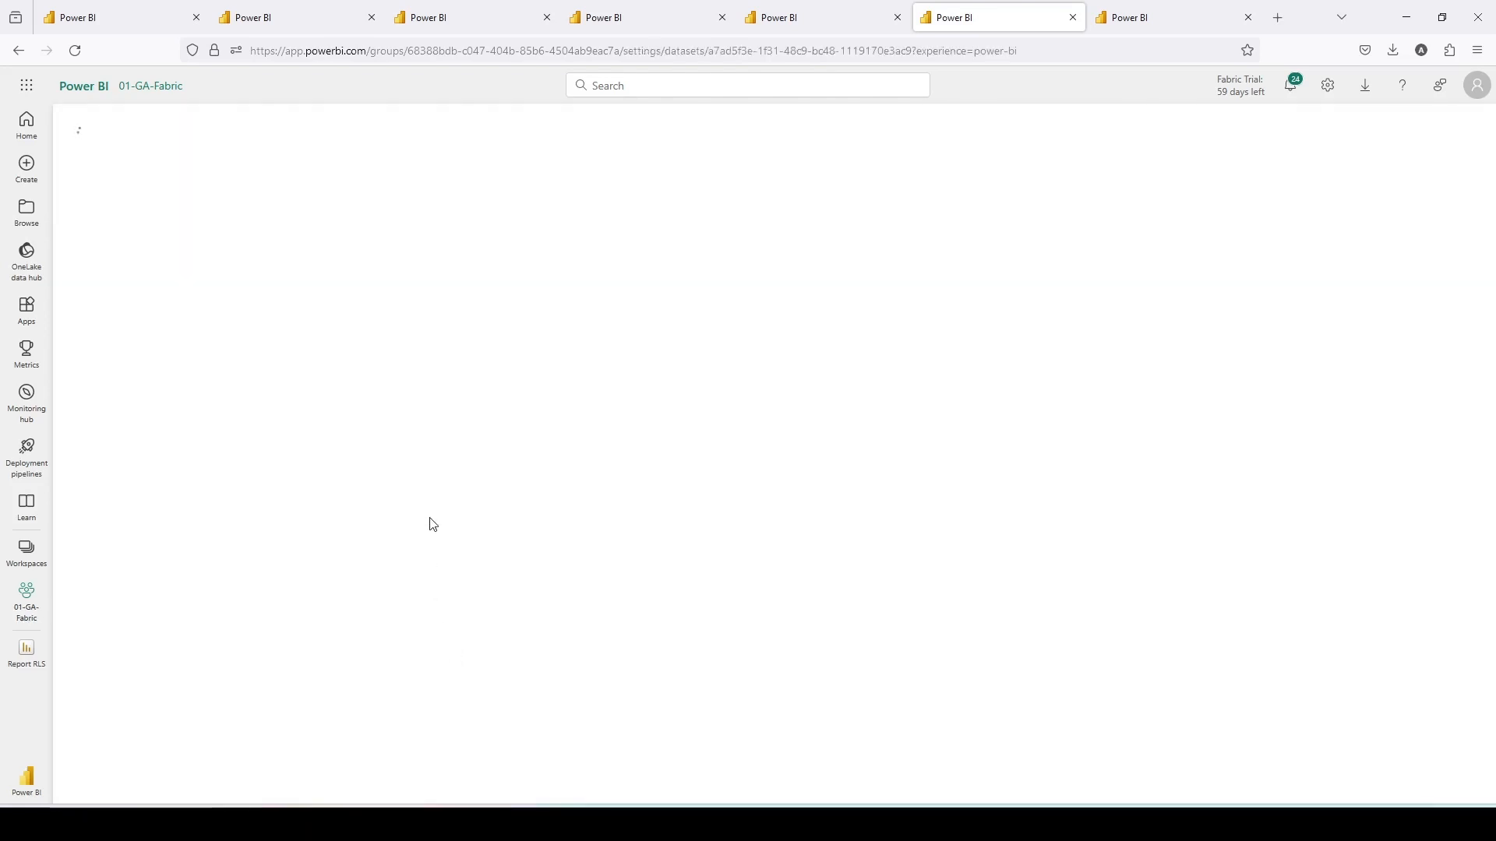
pyautogui.click(344, 481)
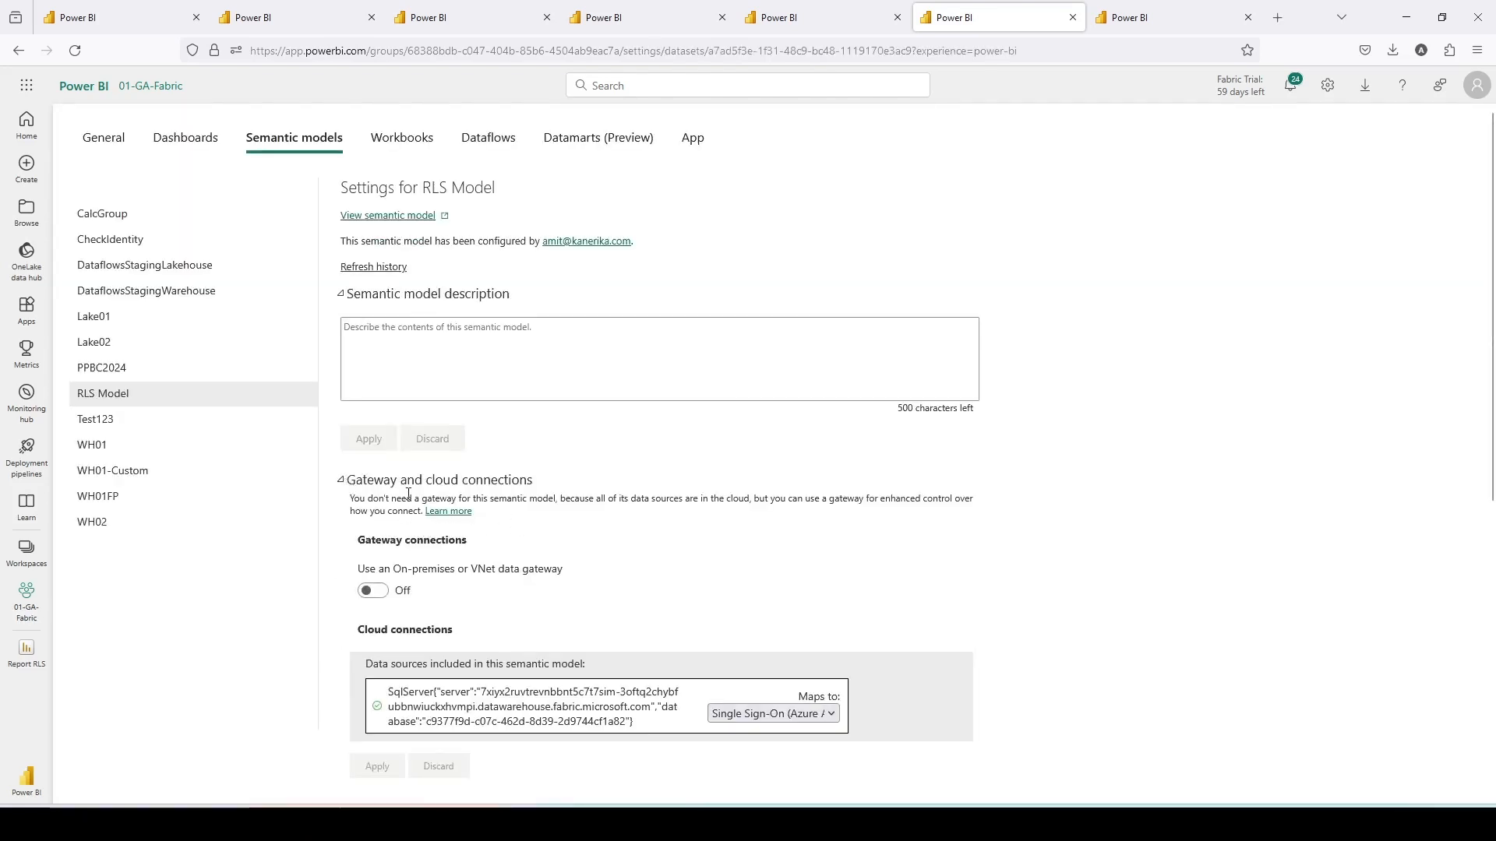
# - Start creating a new cloud connection for the model's SQL Server data source mapping
pyautogui.moveTo(366, 487)
pyautogui.mouseDown()
pyautogui.moveTo(863, 611)
pyautogui.moveTo(998, 619)
pyautogui.mouseUp()
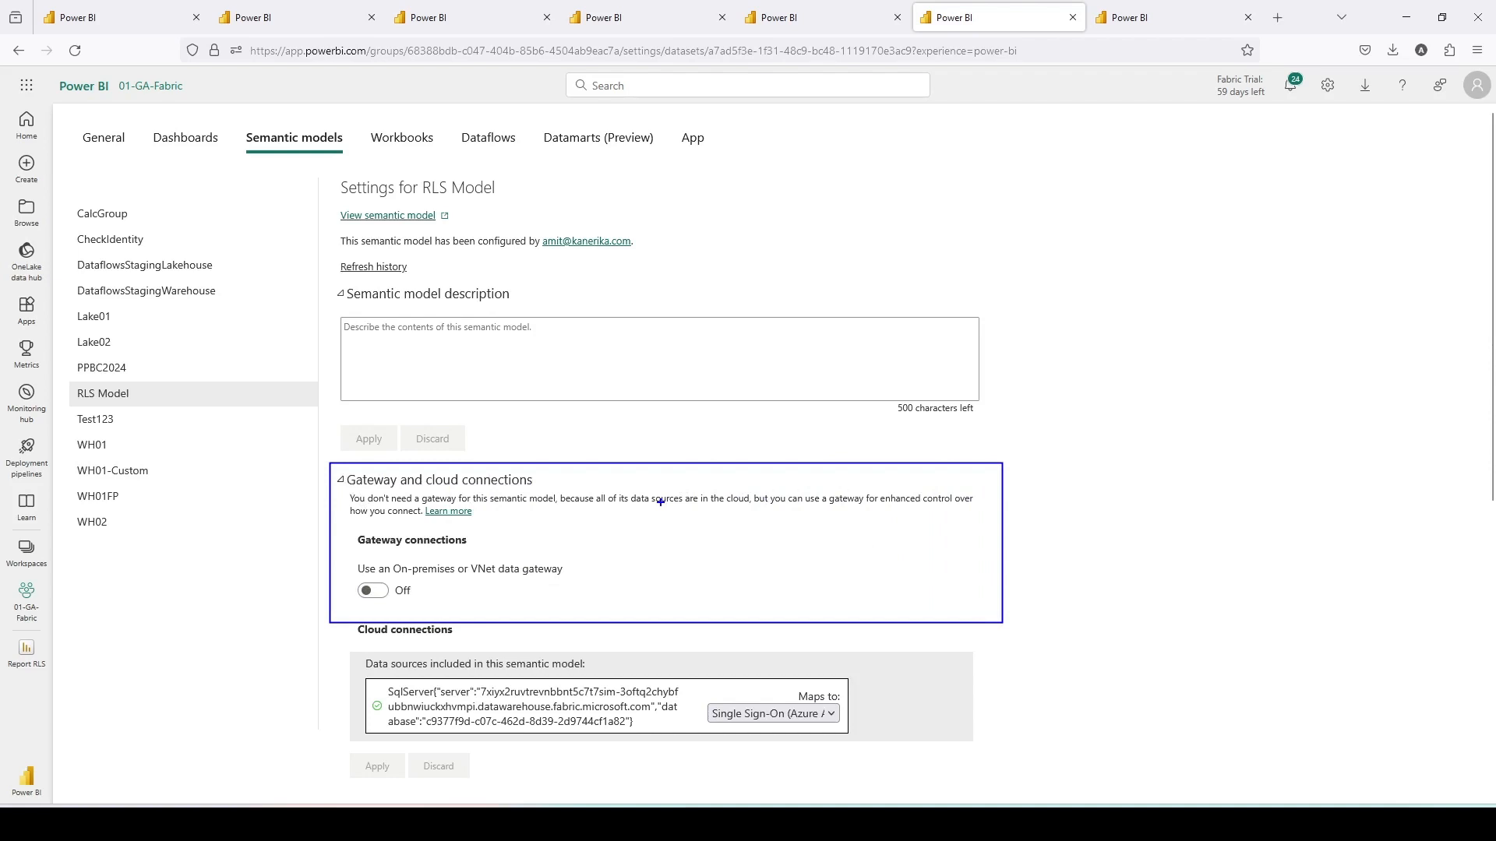
pyautogui.press('Escape')
pyautogui.scroll(-5, 701, 514)
pyautogui.click(746, 521)
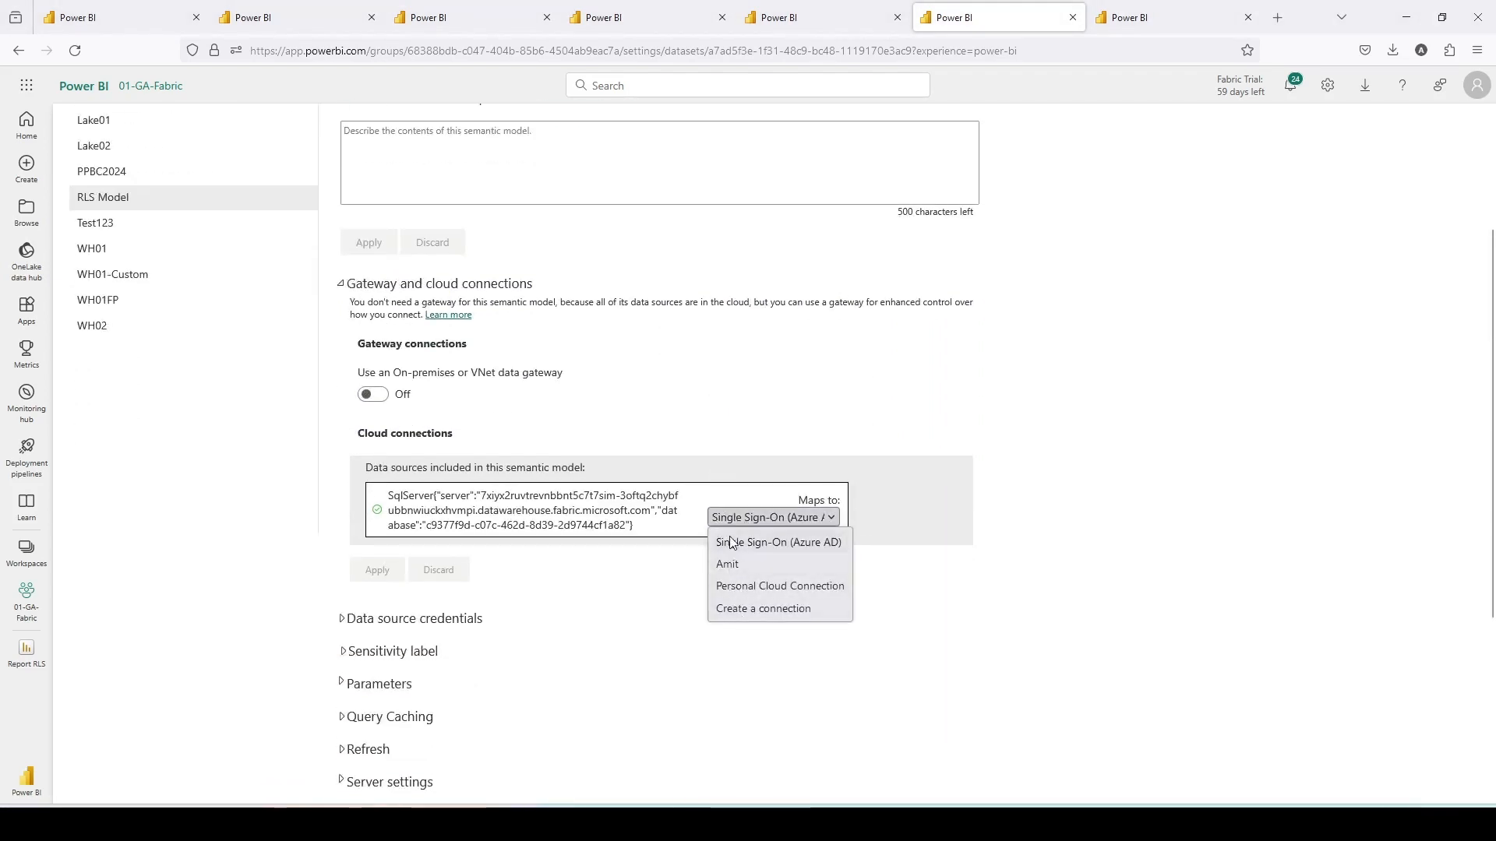
pyautogui.click(739, 609)
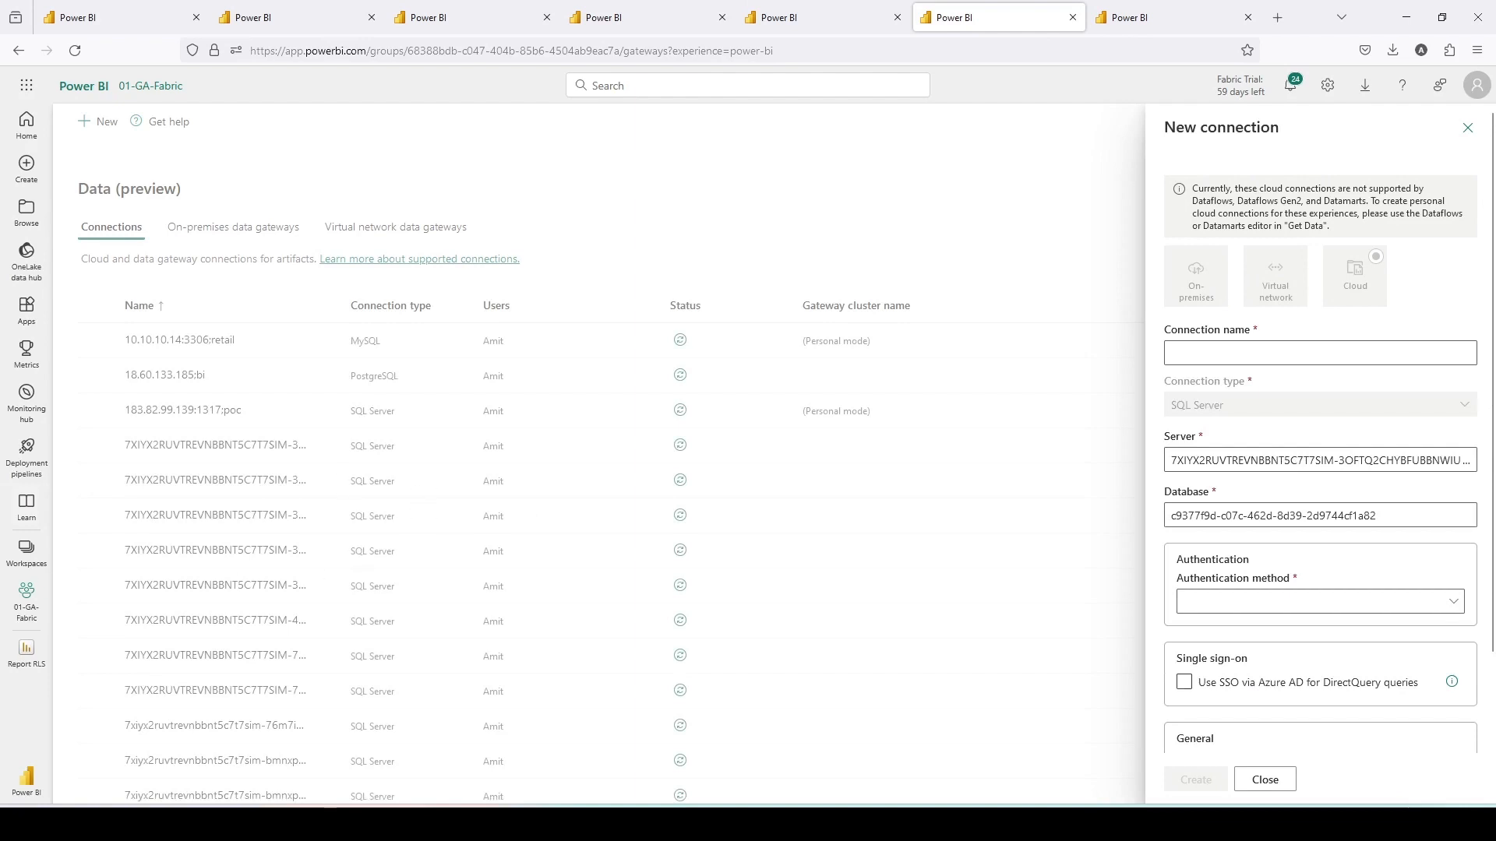
# - Name the new cloud connection RLSCon1
pyautogui.click(1208, 354)
pyautogui.write('RLS')
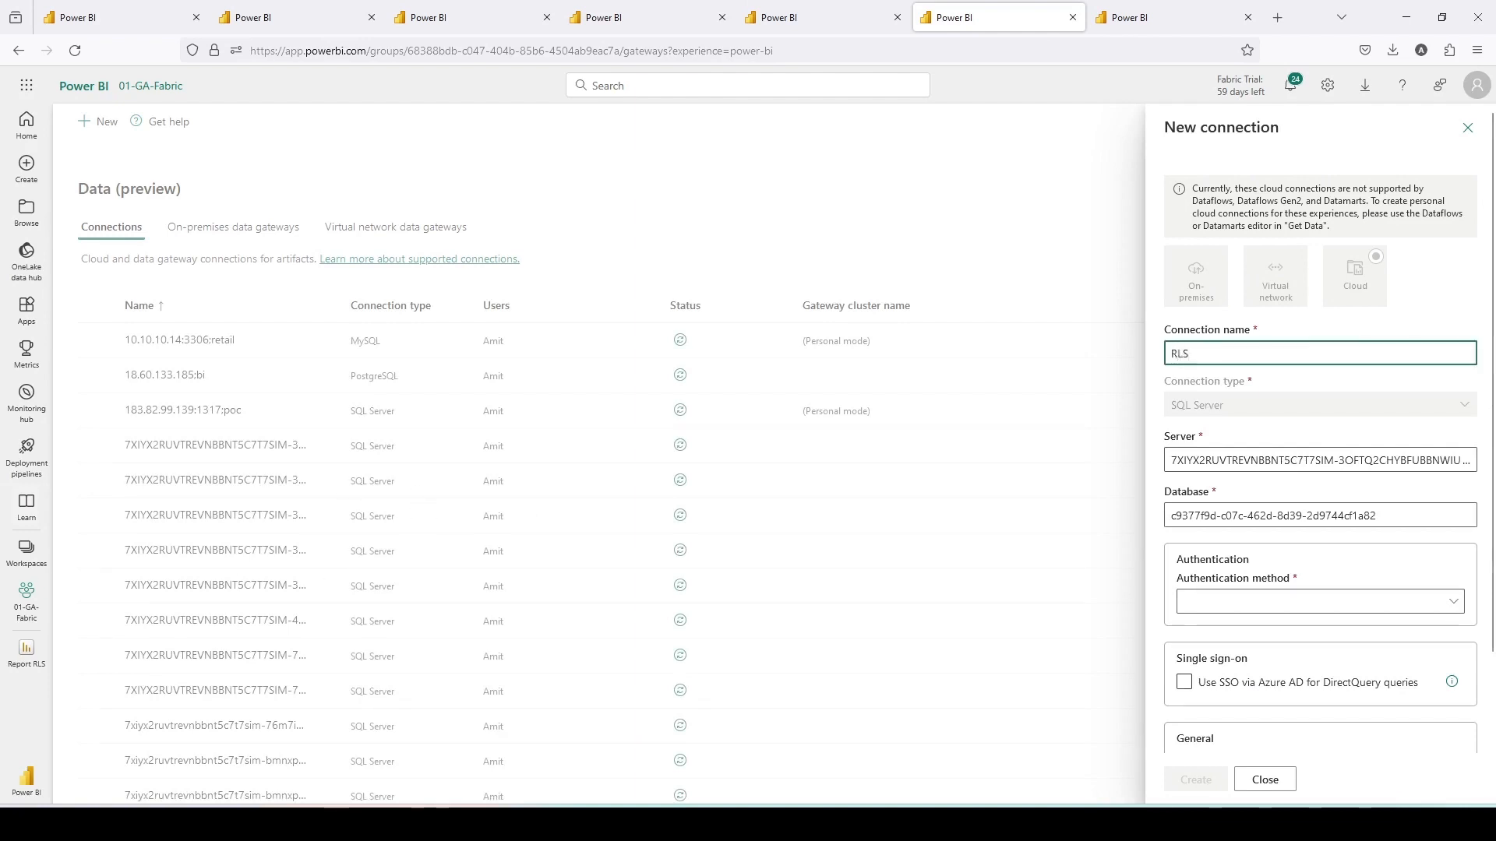
pyautogui.write('Con1')
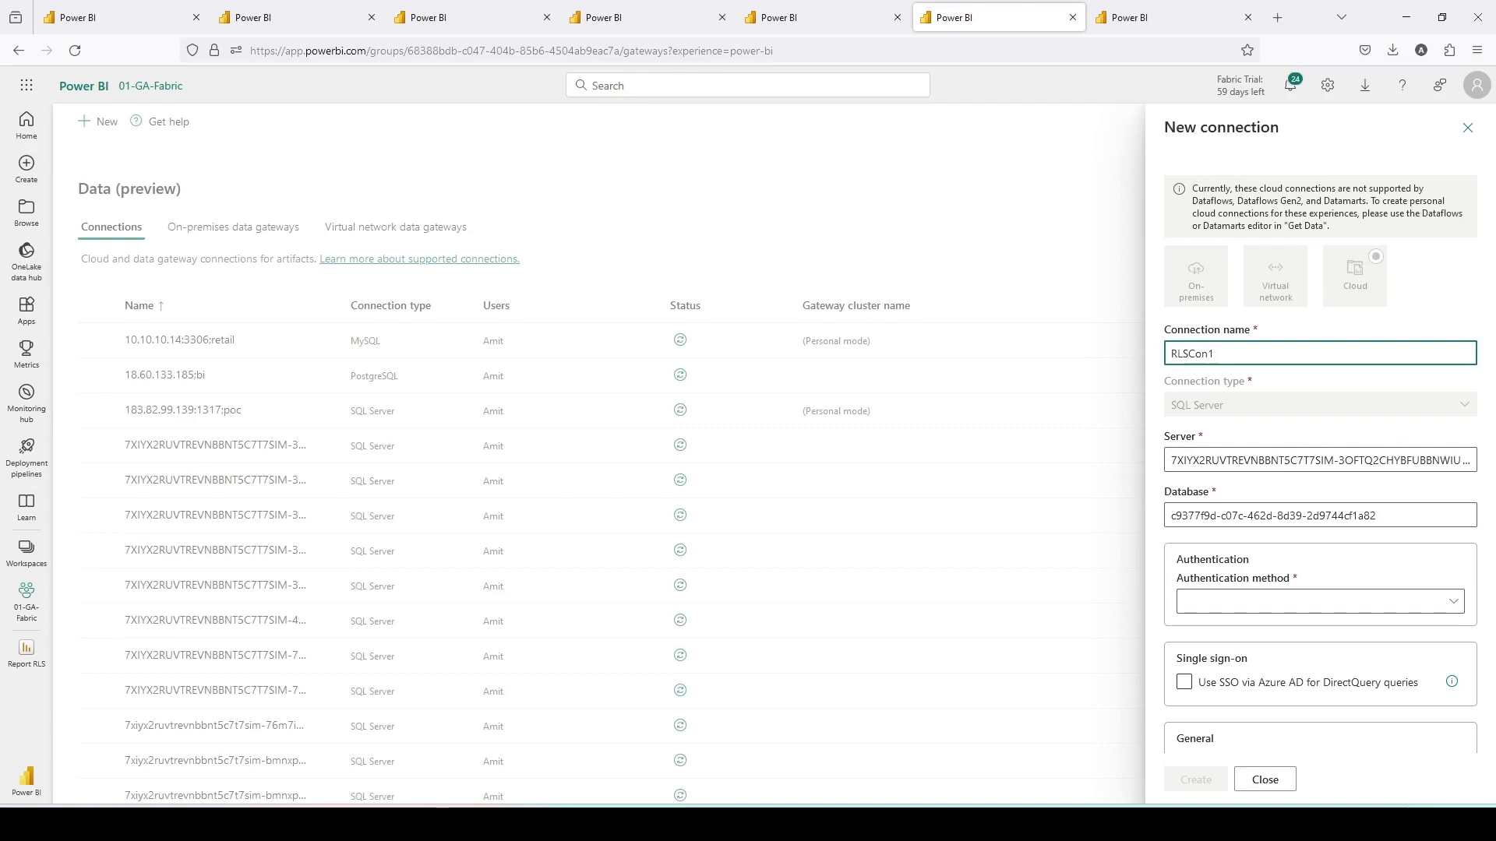
# - Set the connection's authentication method to OAuth 2.0, sign in through Edit credentials, and create the connection
pyautogui.click(1251, 609)
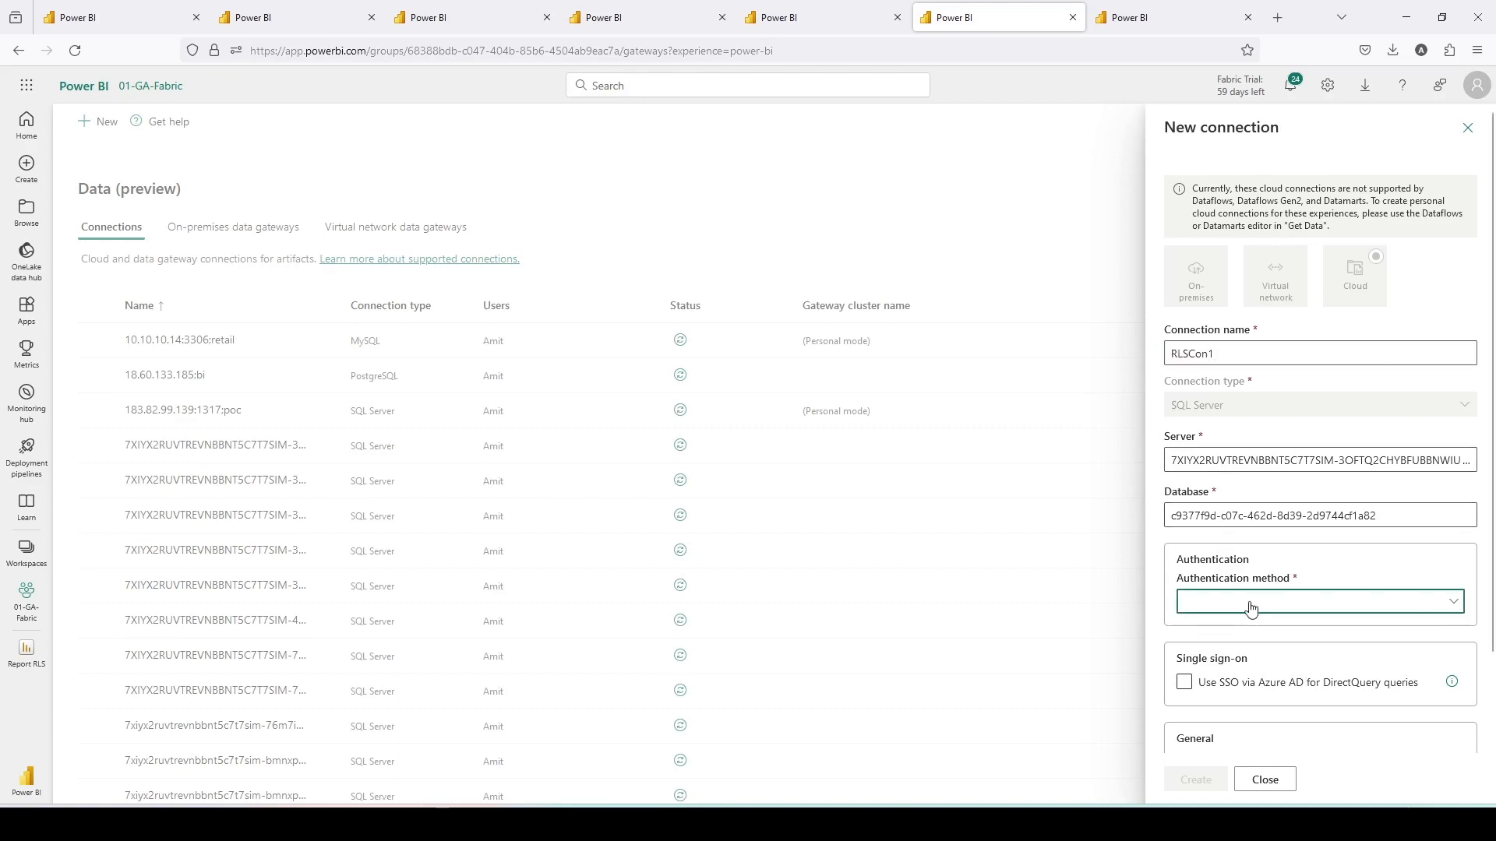
pyautogui.click(1222, 658)
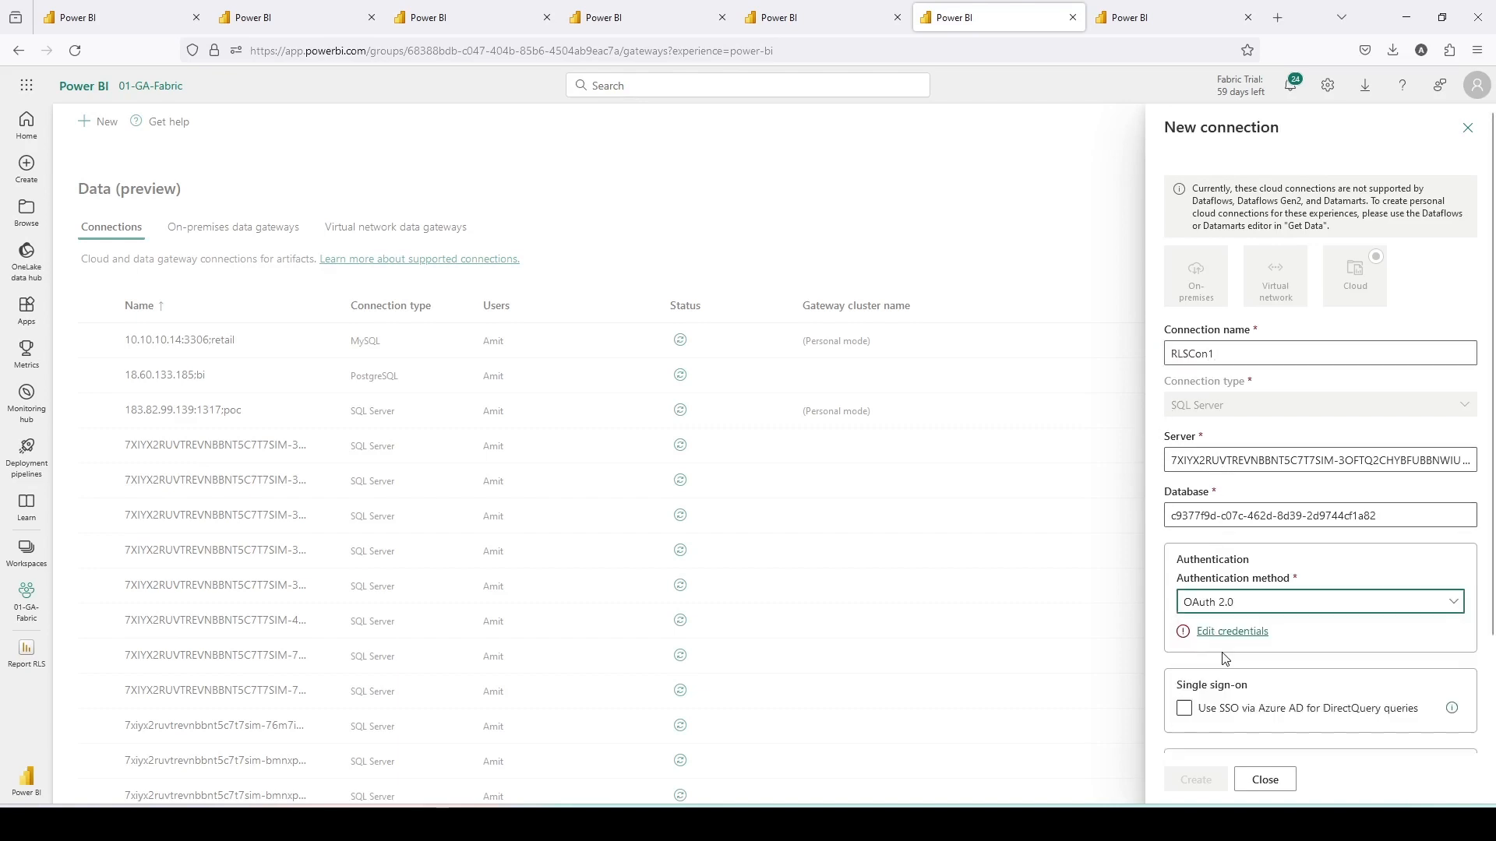
pyautogui.click(1218, 633)
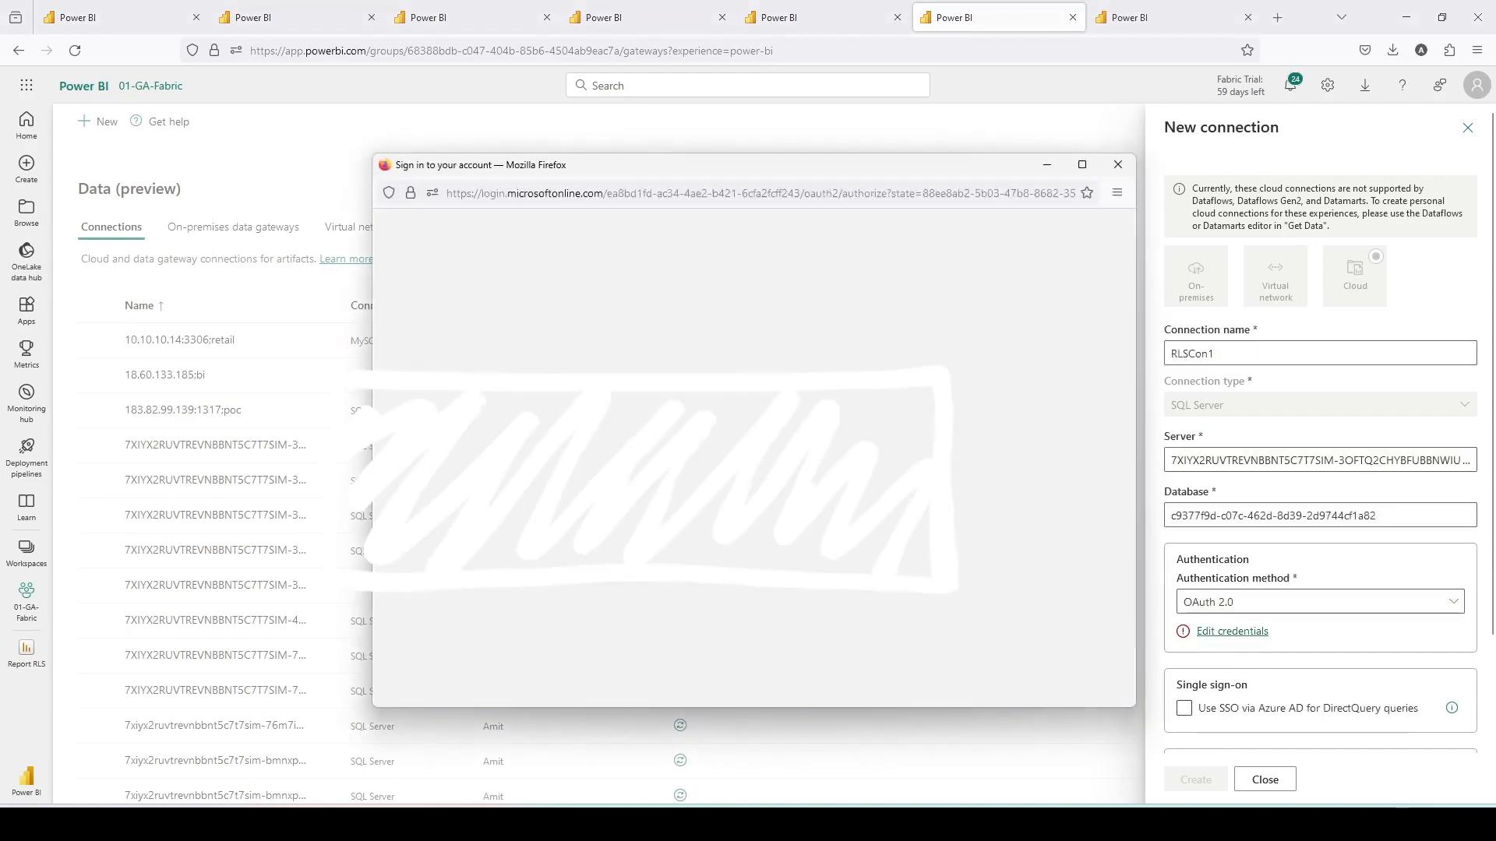
pyautogui.click(701, 445)
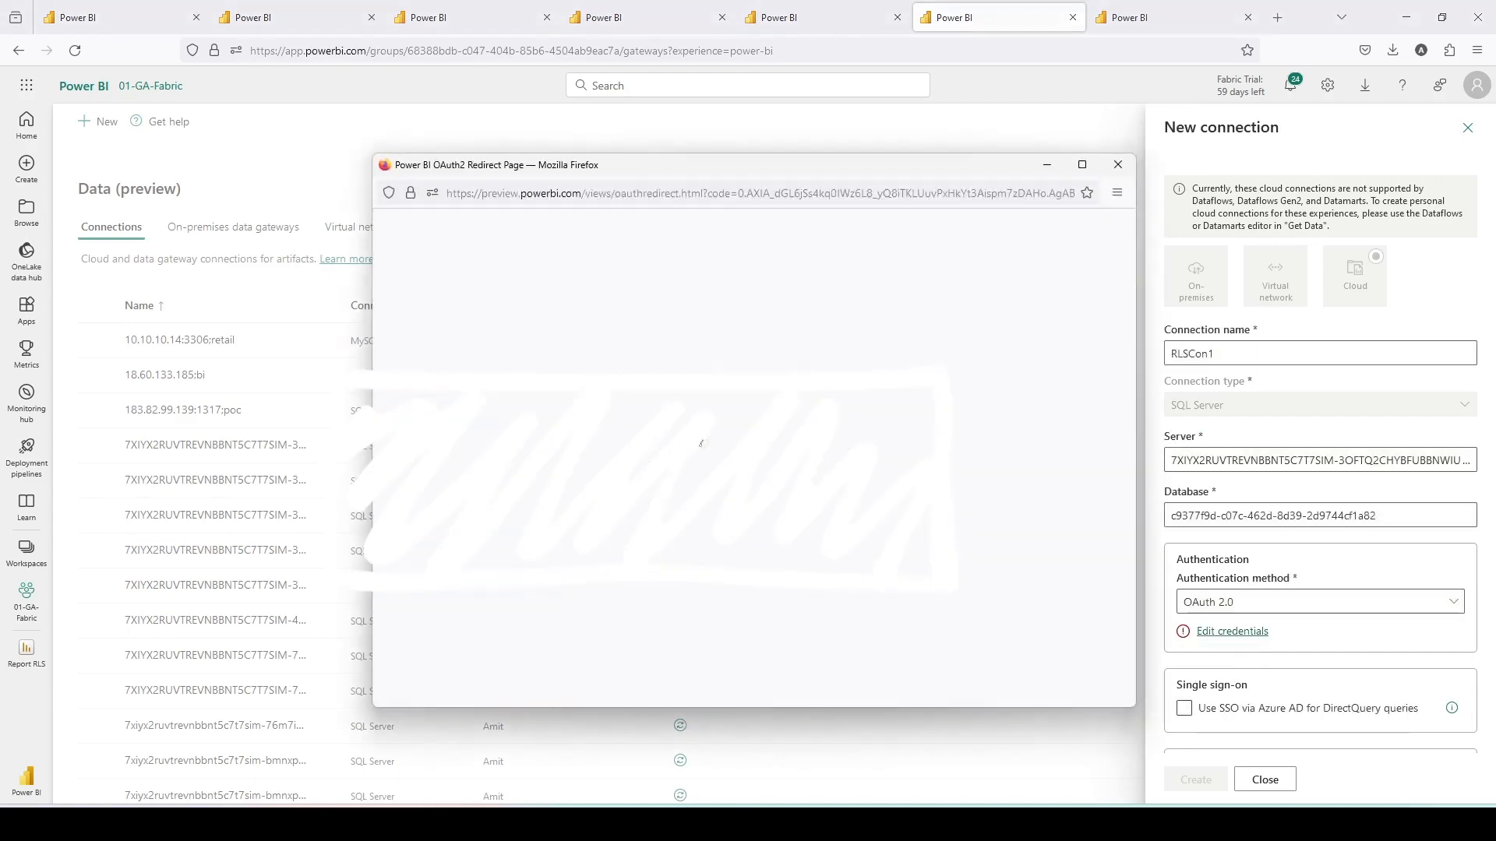
pyautogui.scroll(-3, 1234, 554)
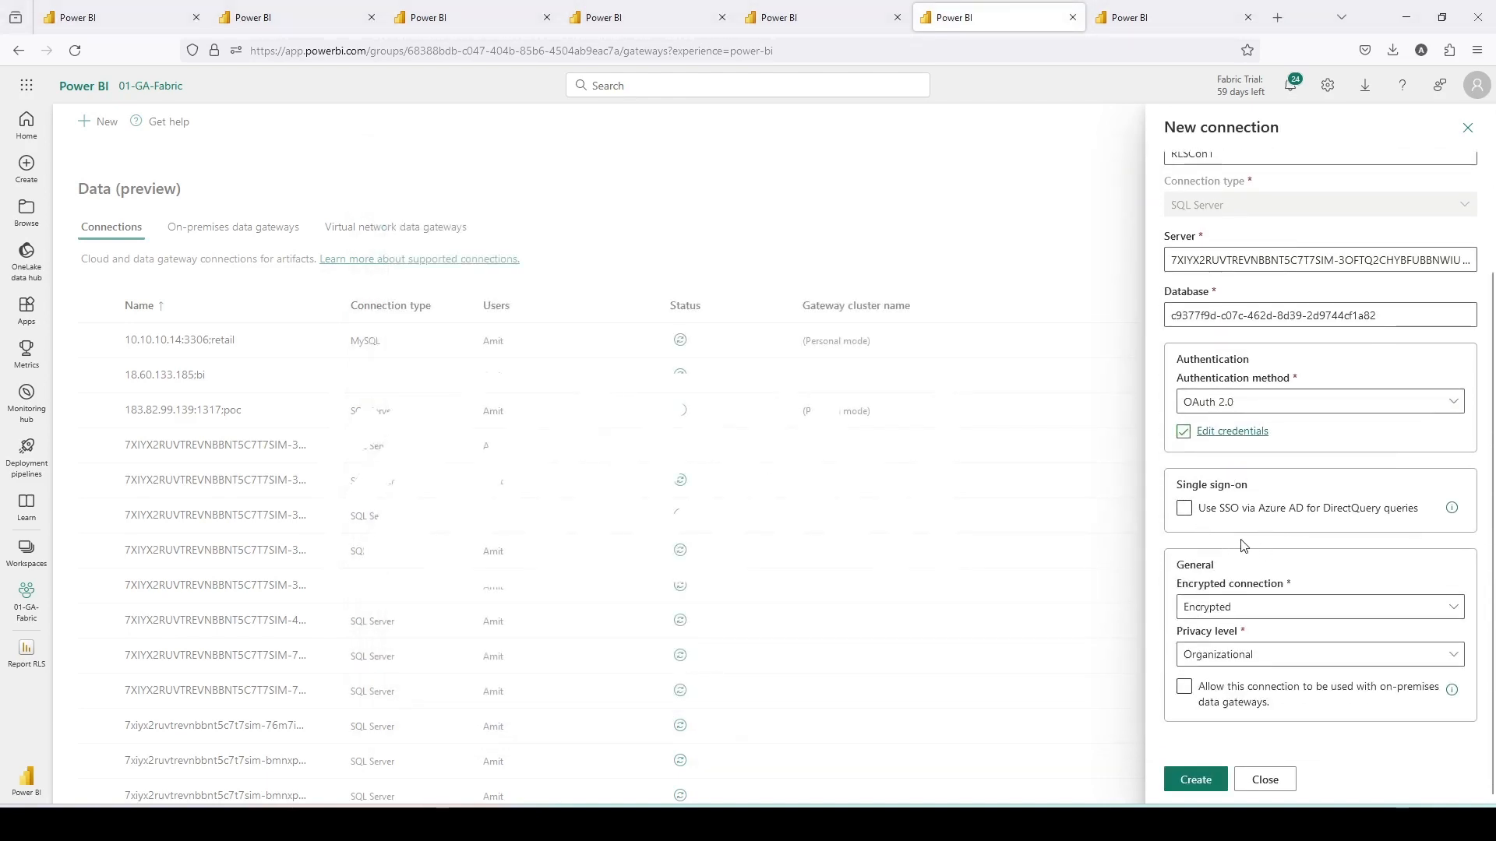
pyautogui.click(1200, 779)
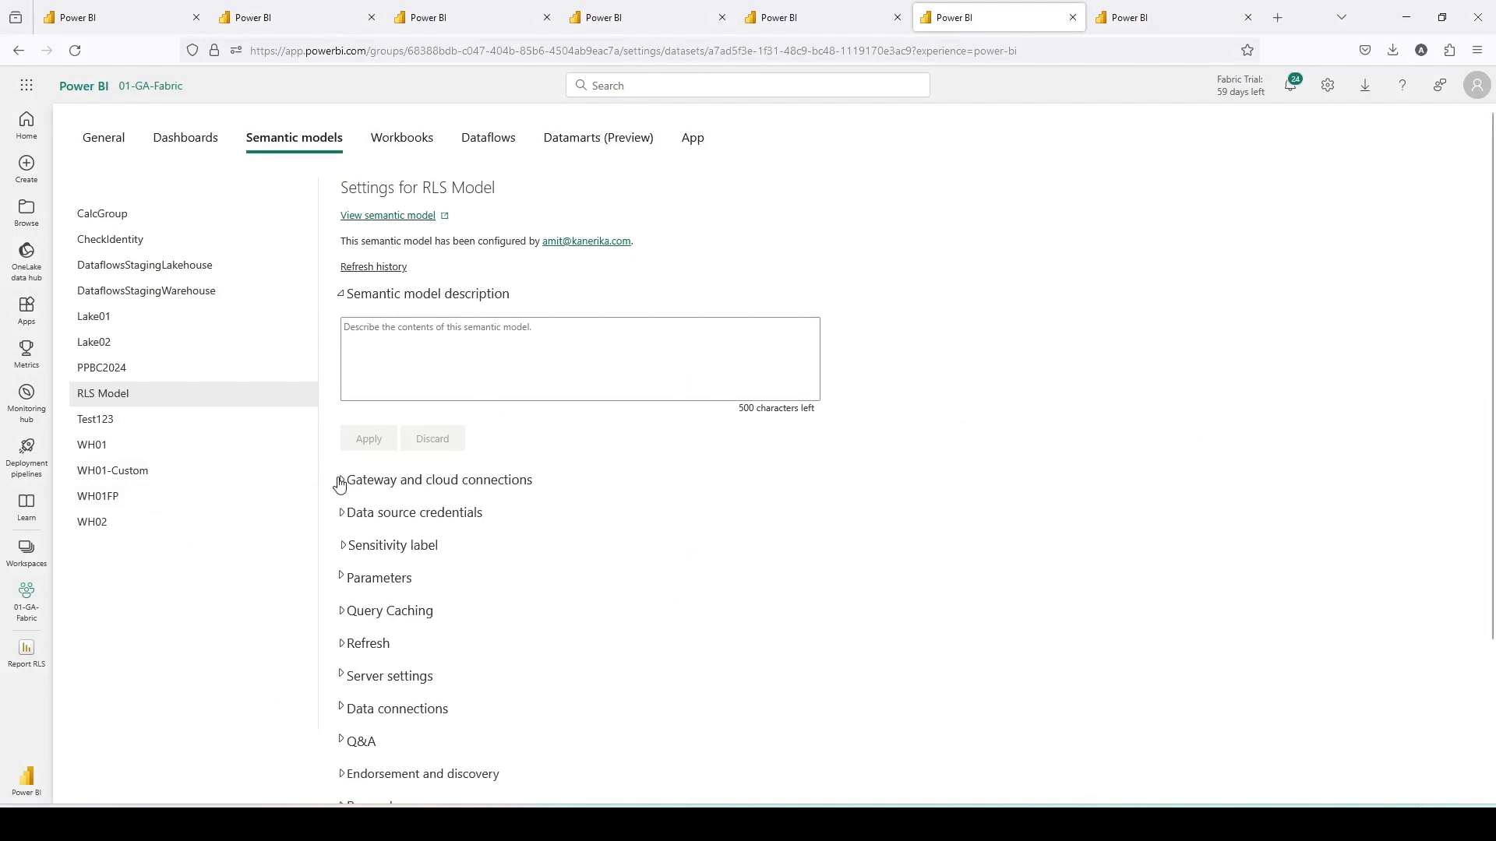
# - In Gateway and cloud connections, map the model's SQL Server data source to RLSCon1 and apply
pyautogui.click(340, 481)
pyautogui.scroll(-3, 625, 491)
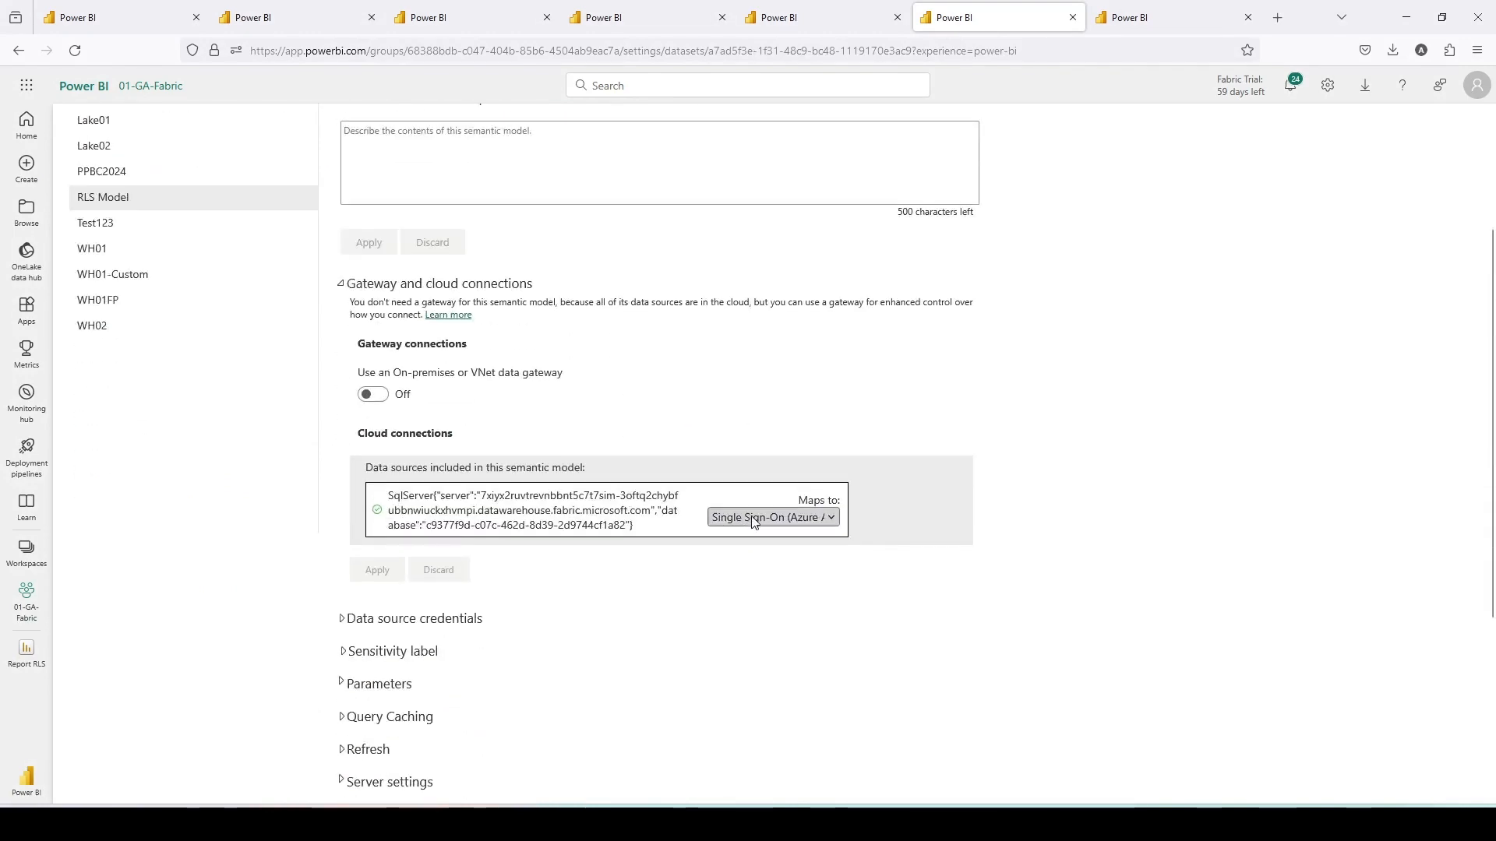
pyautogui.click(752, 518)
pyautogui.click(738, 586)
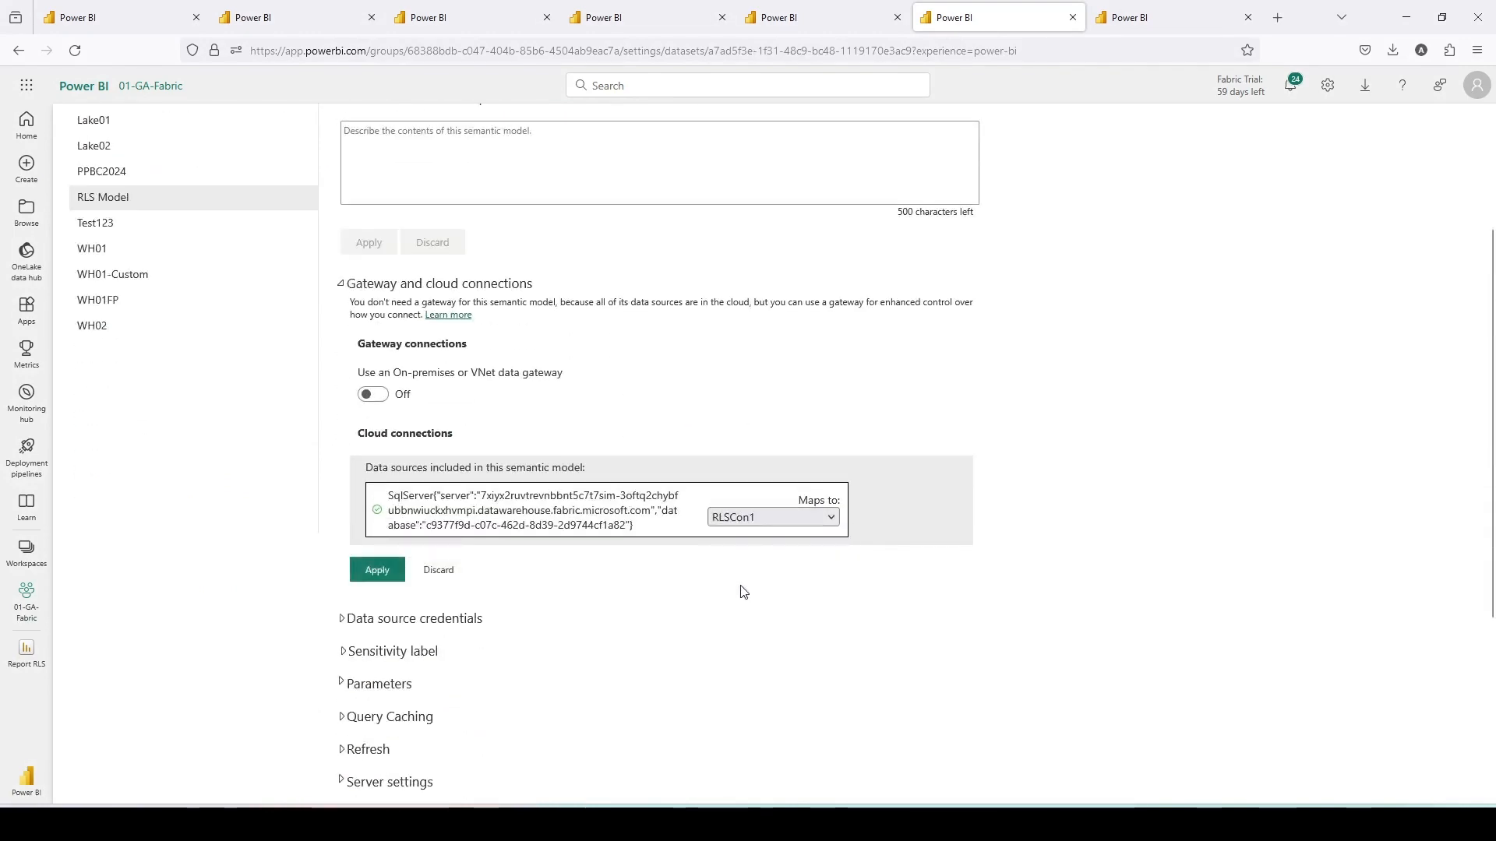
pyautogui.click(372, 573)
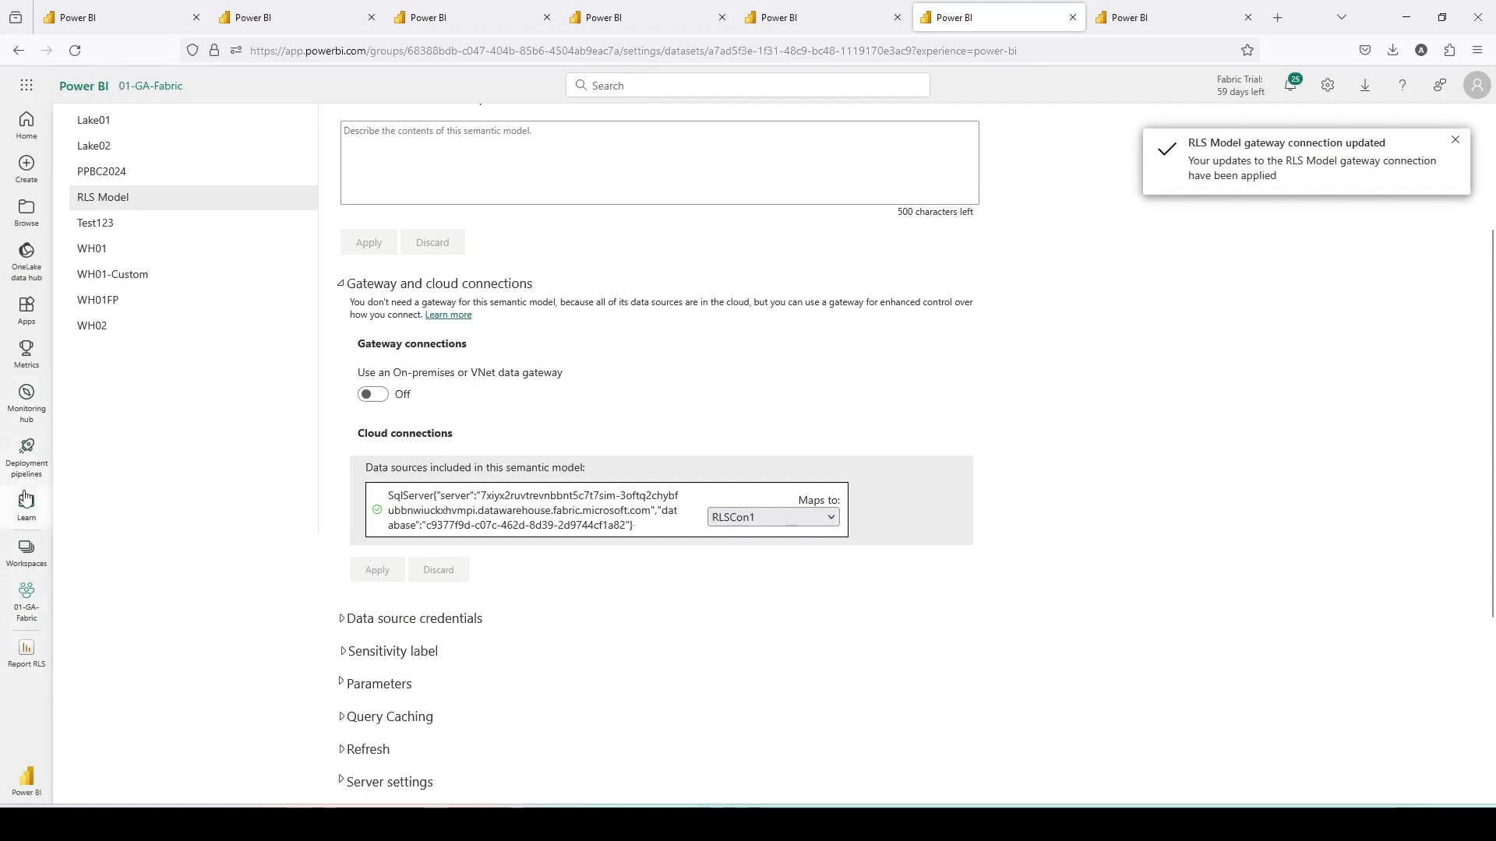
# - Open Report RLS from the 01-Report-With-NoAccess workspace
pyautogui.click(26, 550)
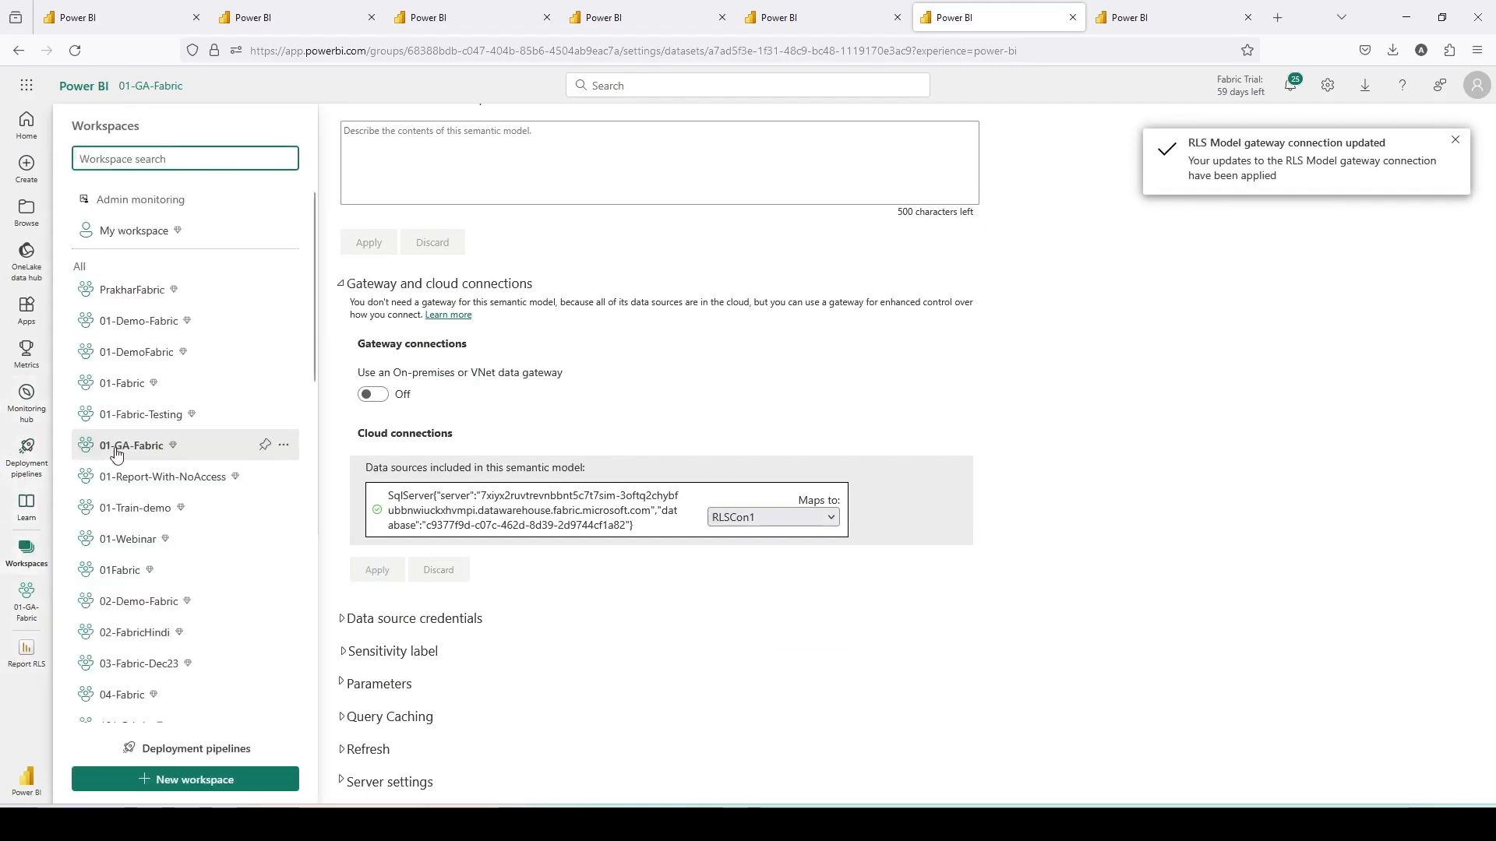
pyautogui.click(128, 476)
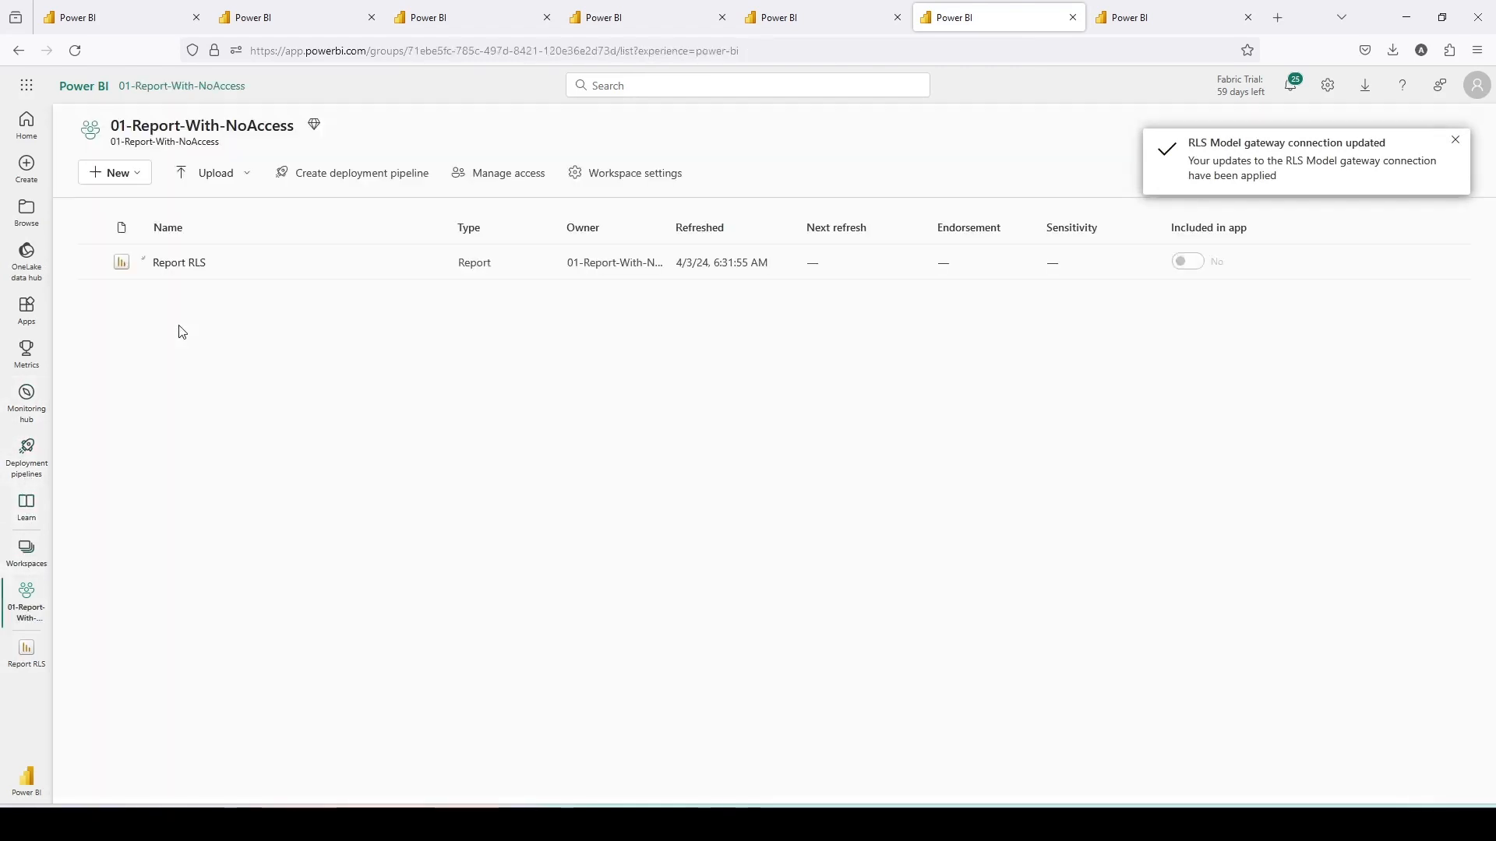
pyautogui.click(174, 264)
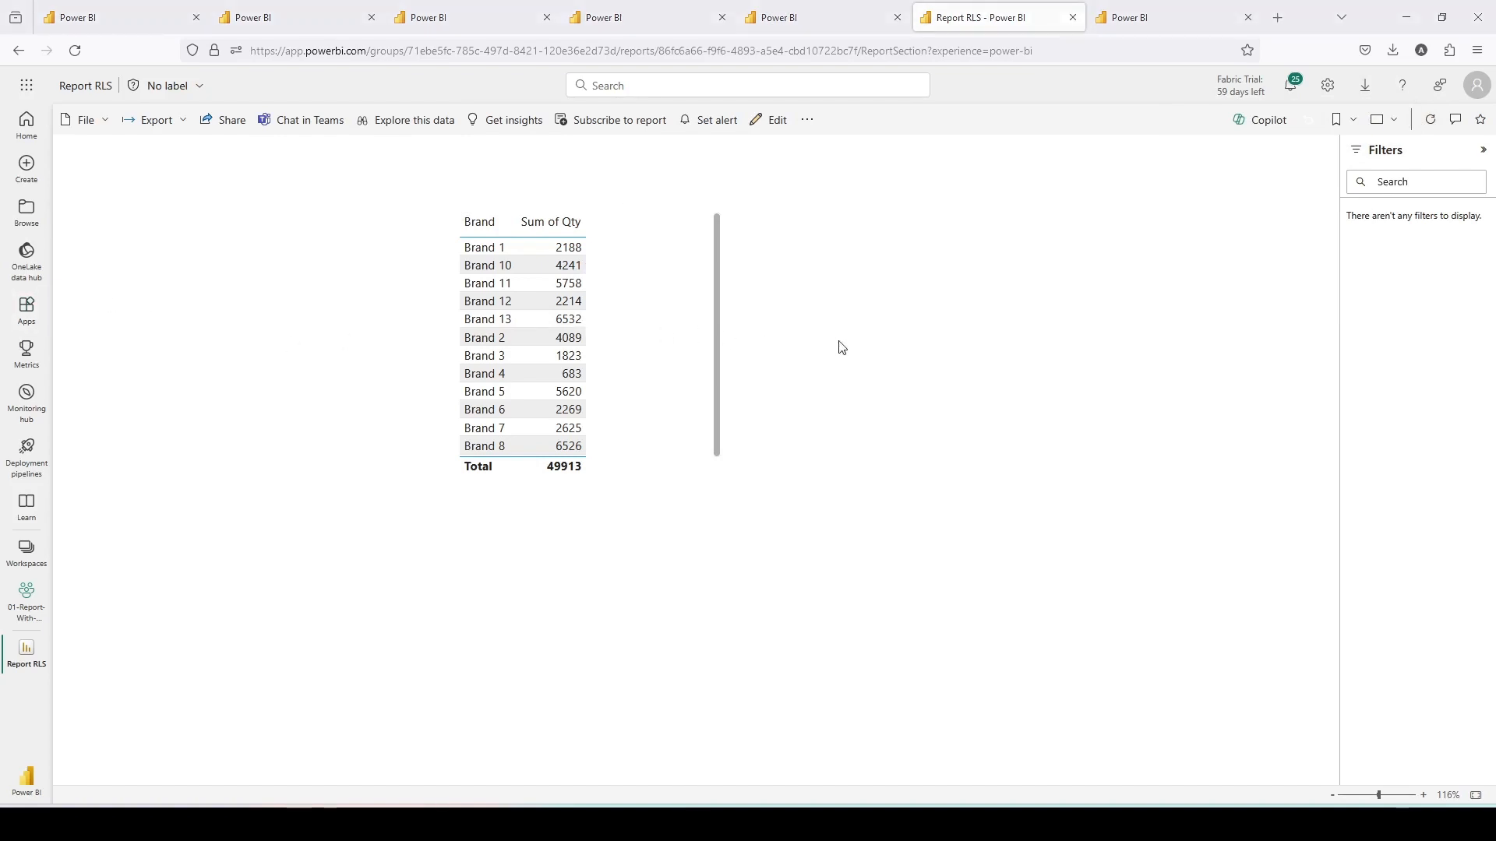
# - Reload and reopen Report RLS in the private window to check its visual
pyautogui.hotkey('alt', 'Tab')
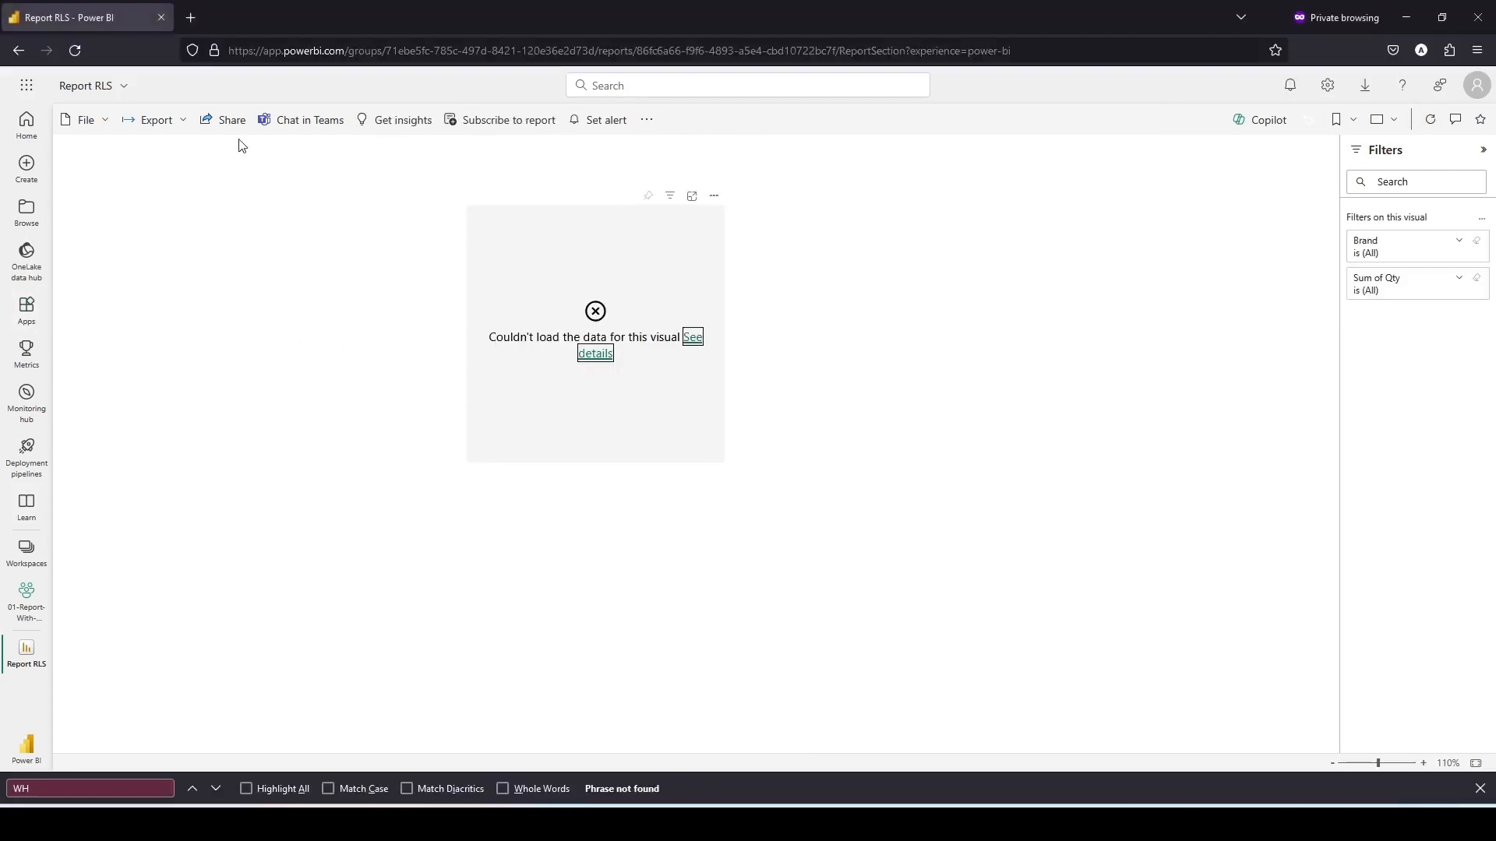
pyautogui.click(1429, 119)
pyautogui.click(1430, 119)
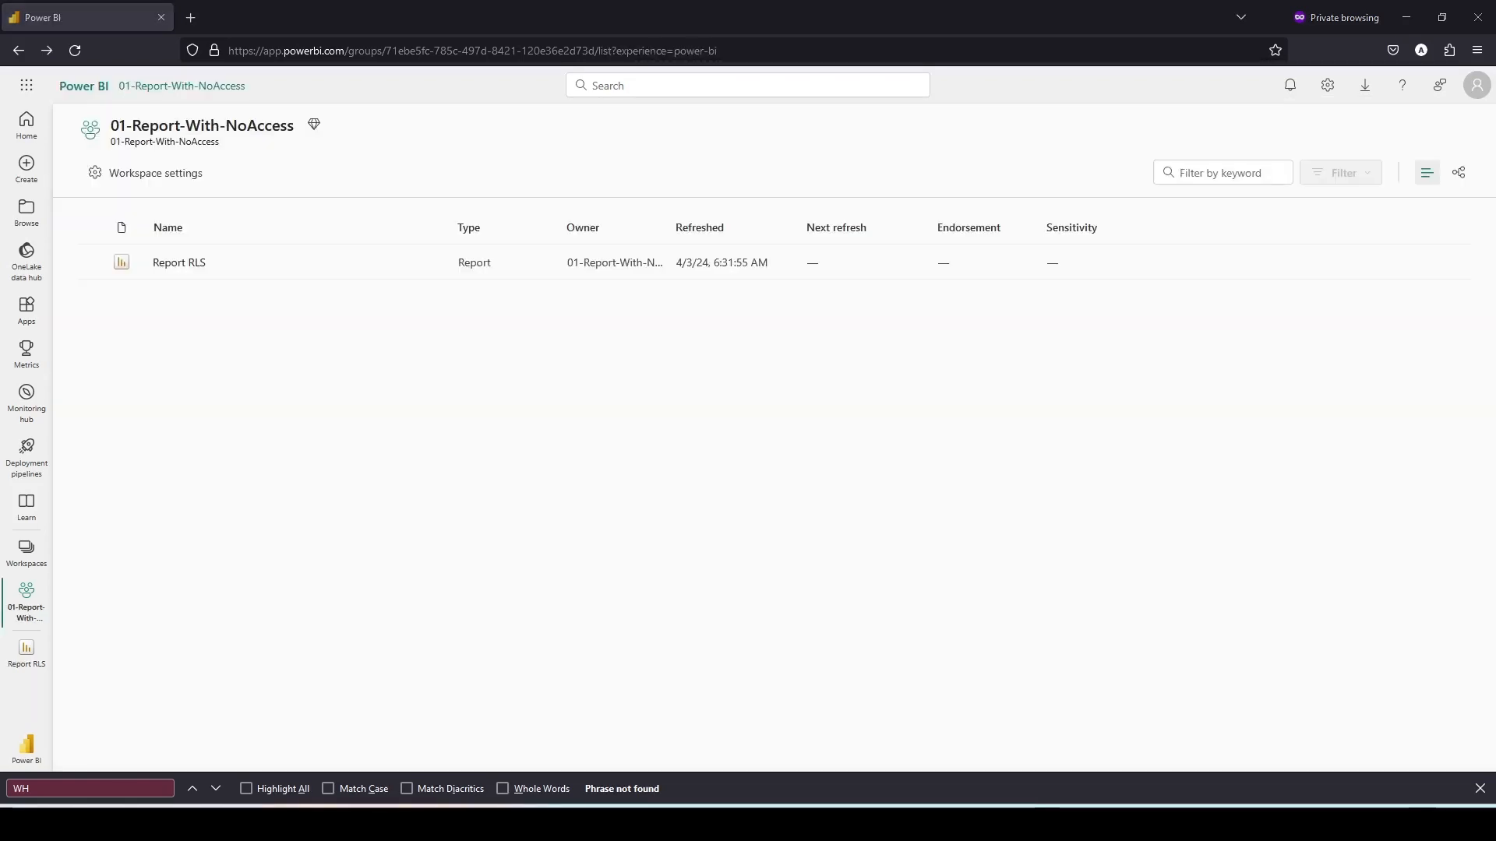
pyautogui.click(179, 263)
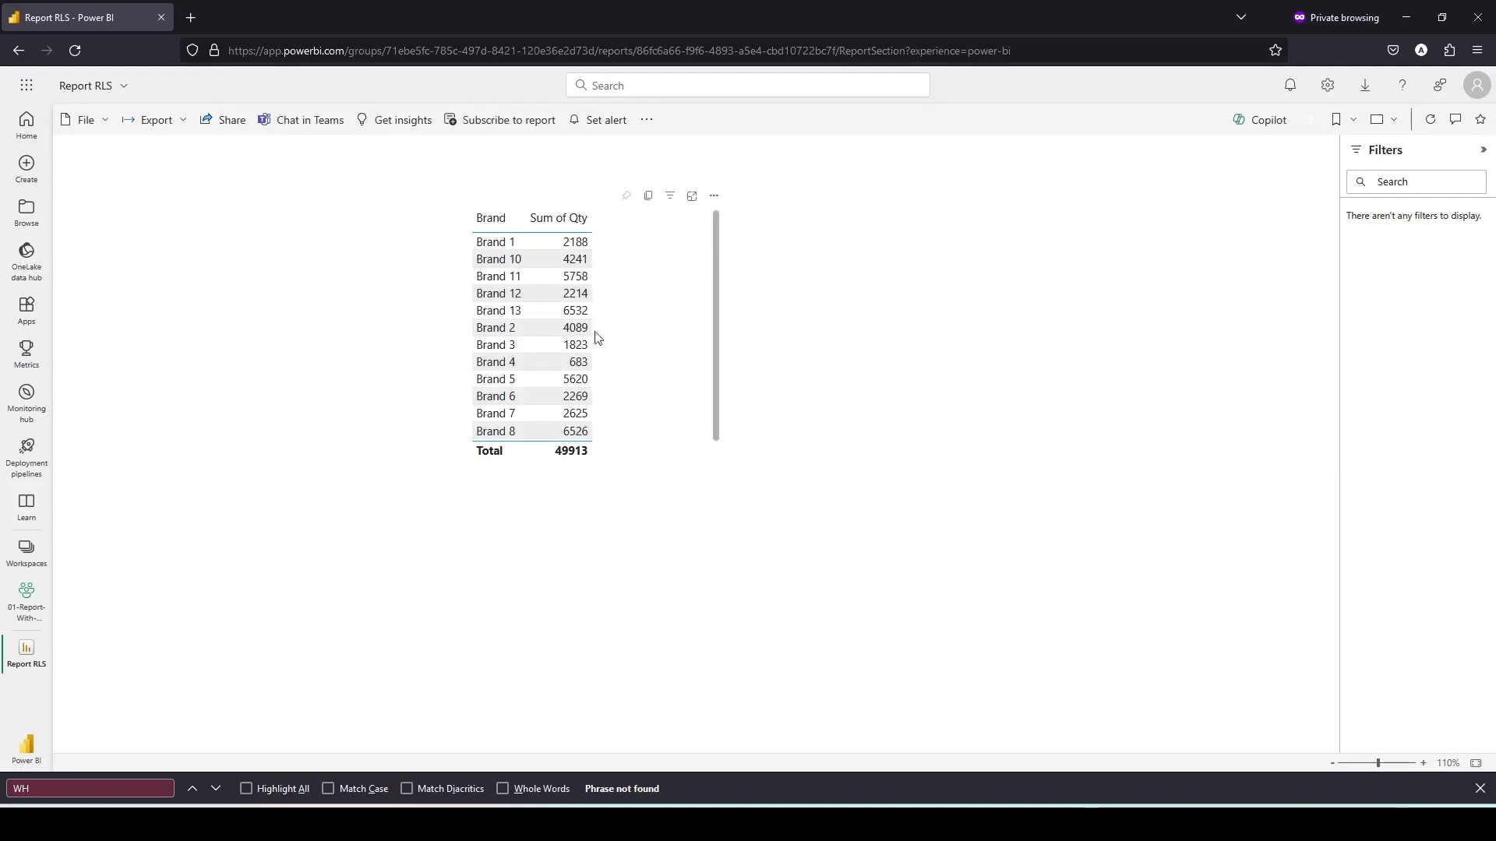
# - Browse the OneLake data hub list in the private window
pyautogui.click(33, 282)
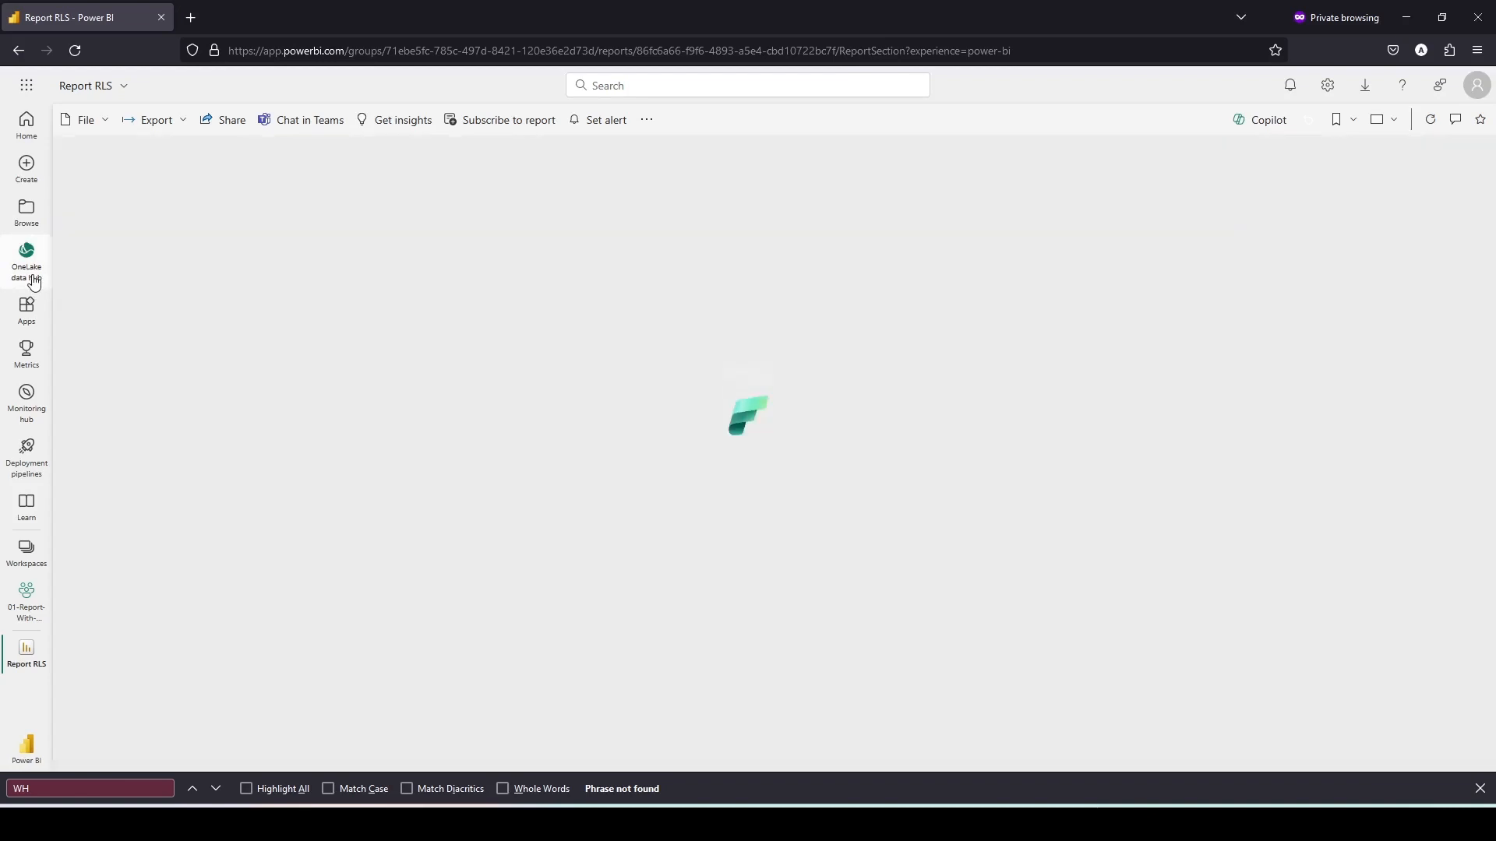
pyautogui.scroll(-12, 490, 508)
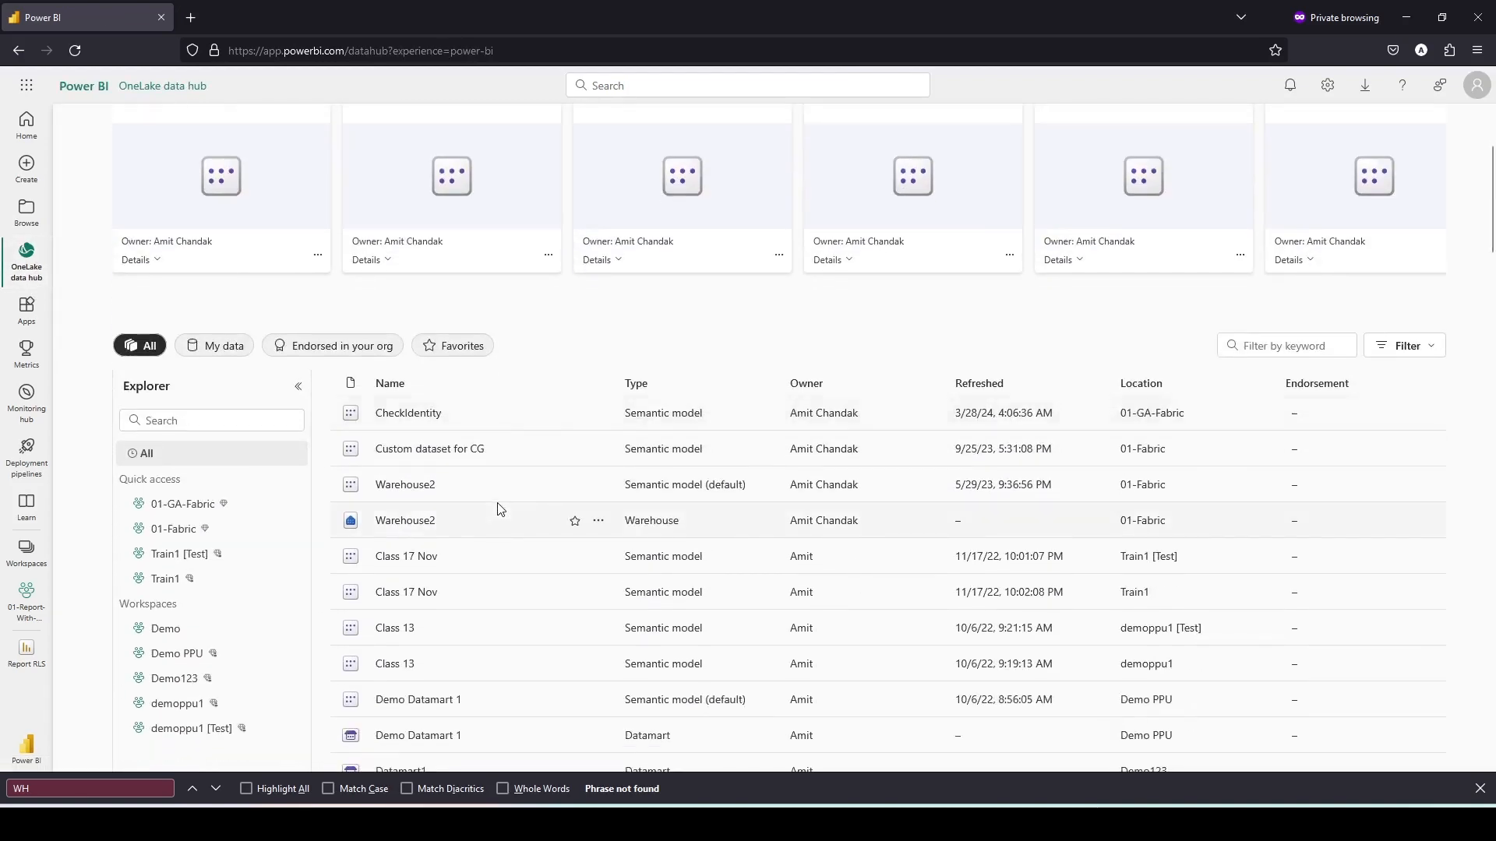
pyautogui.scroll(-19, 500, 504)
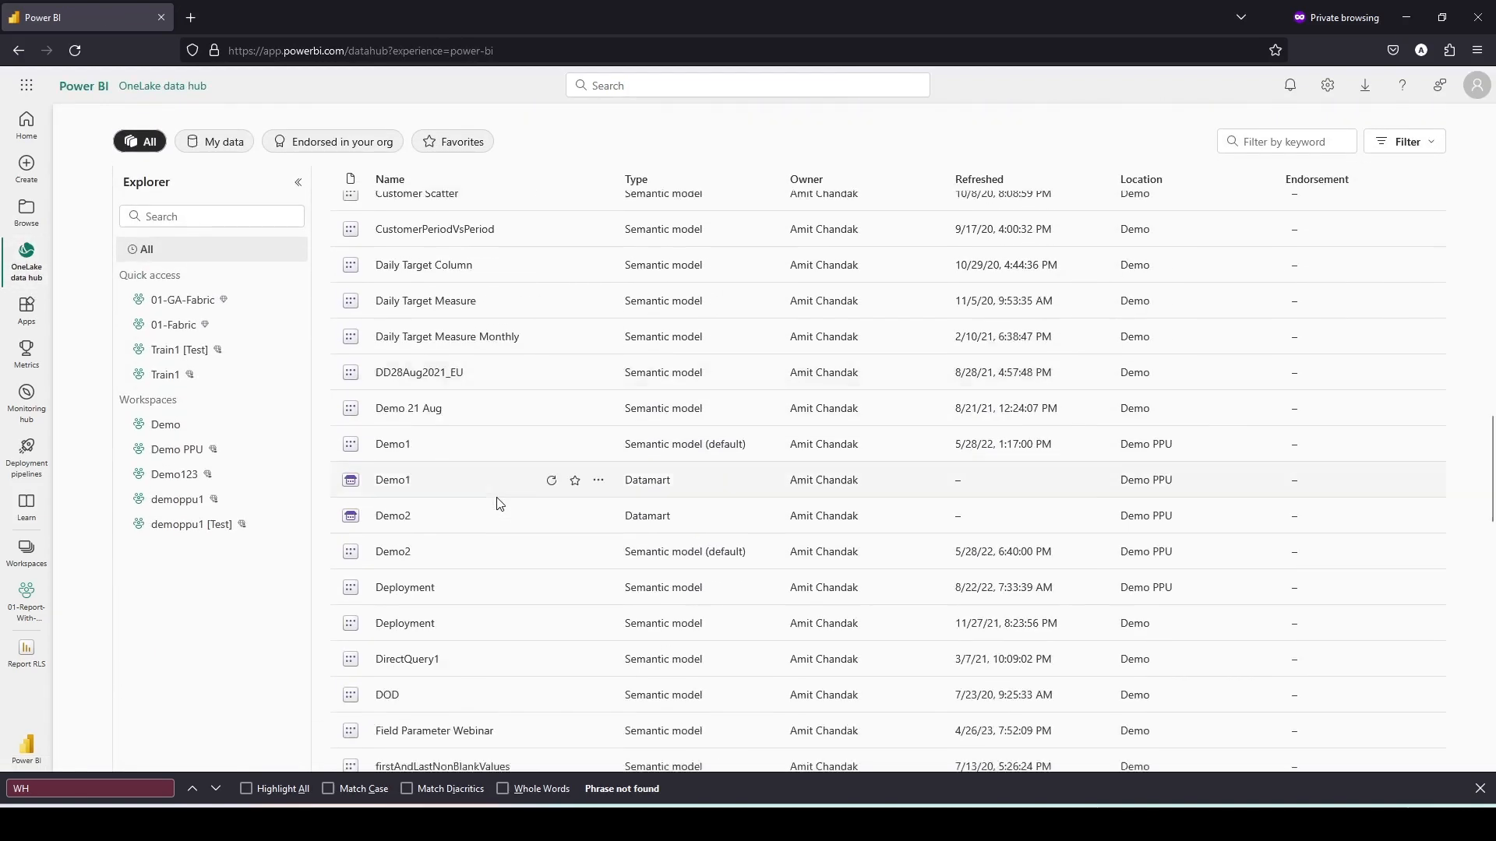
pyautogui.scroll(17, 497, 503)
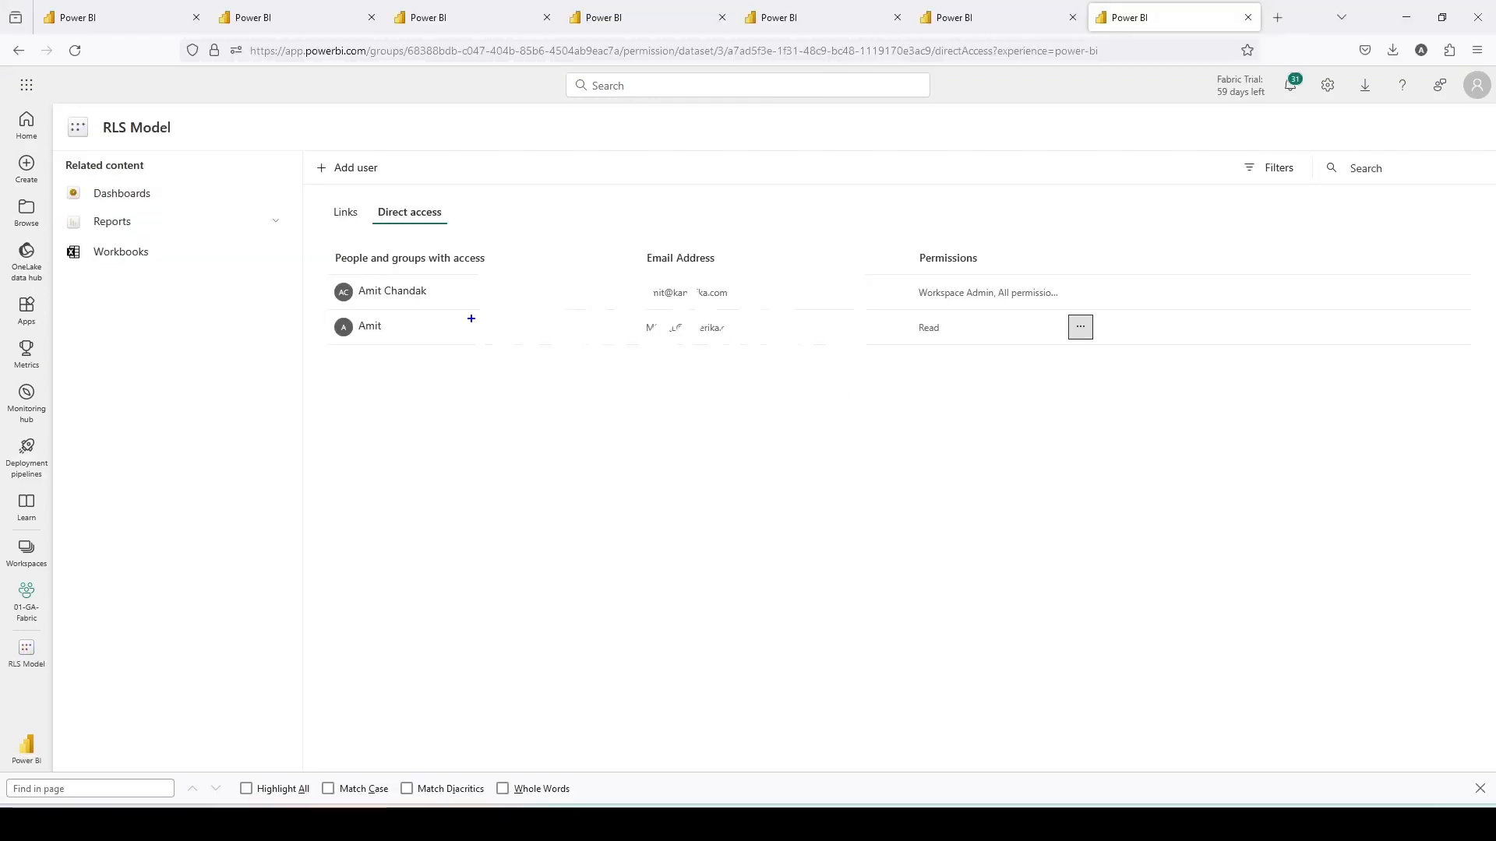
# - Review the RLS Model's direct access list and the 01-GA-Fabric workspace's access list
pyautogui.moveTo(338, 306); pyautogui.dragTo(1180, 355)
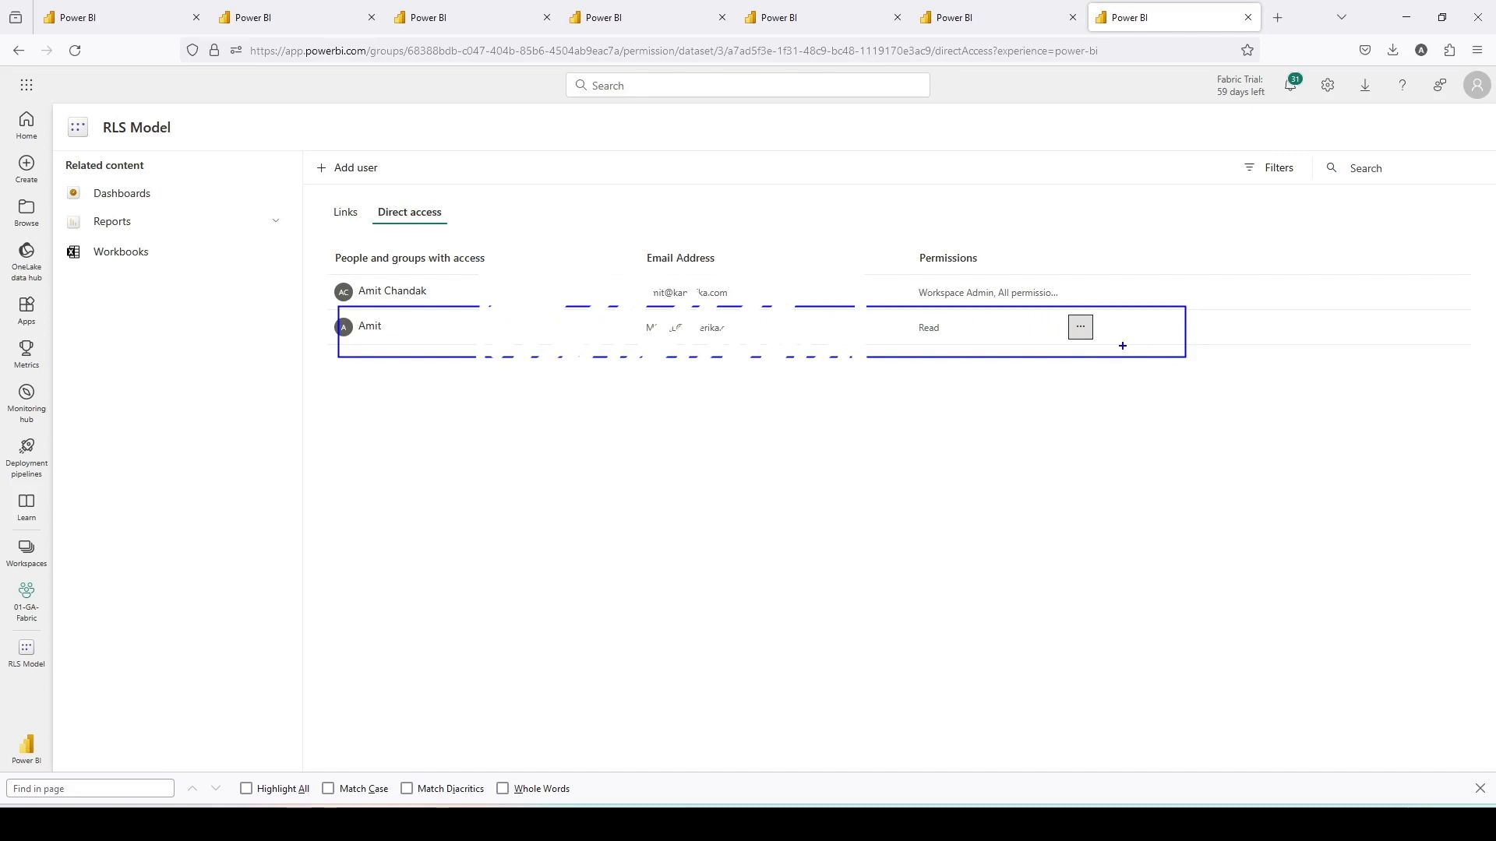
pyautogui.press('Escape')
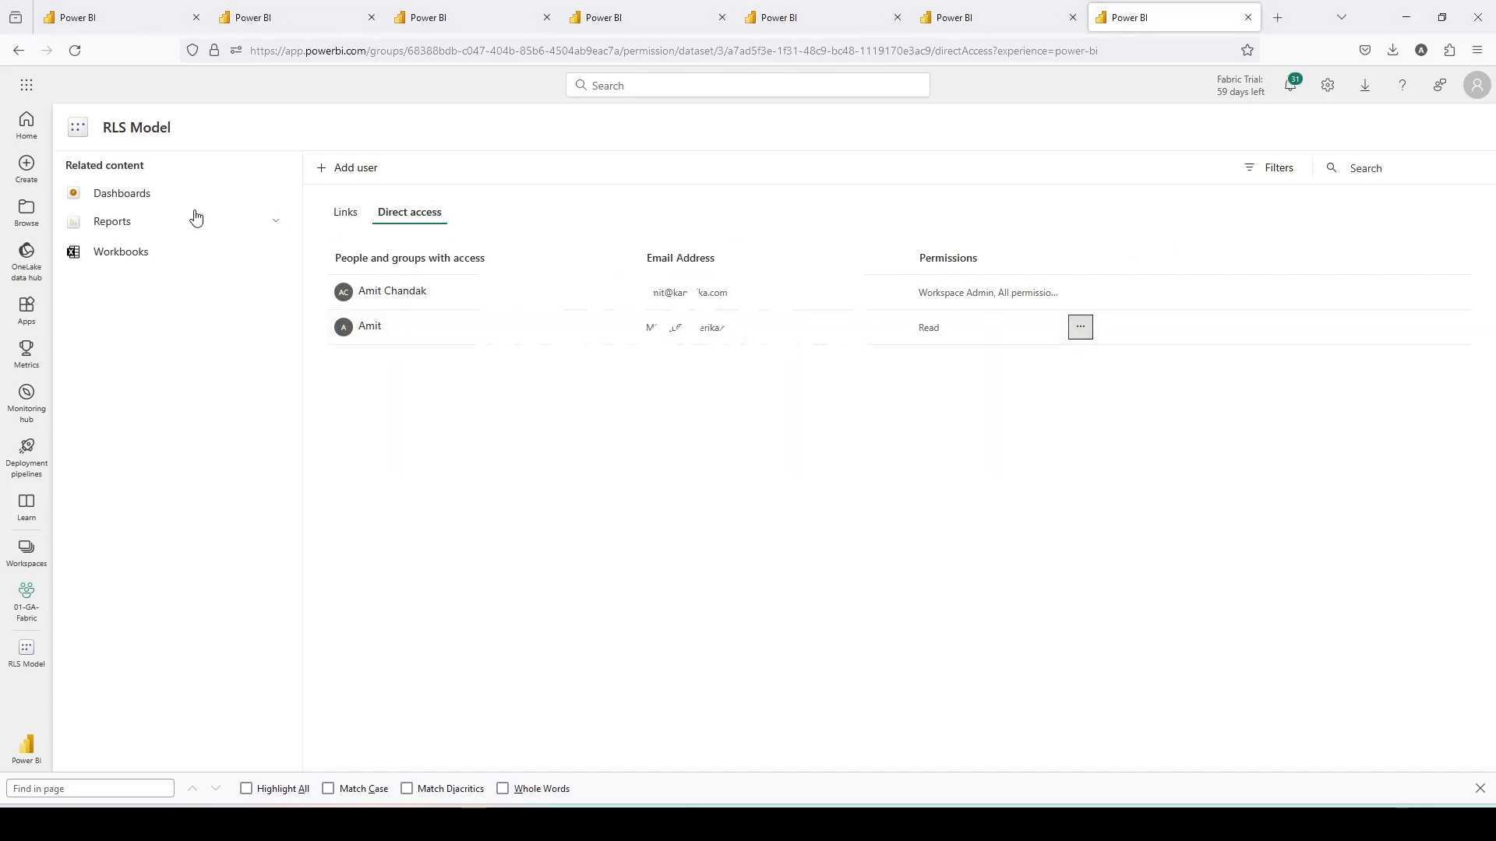
pyautogui.click(37, 548)
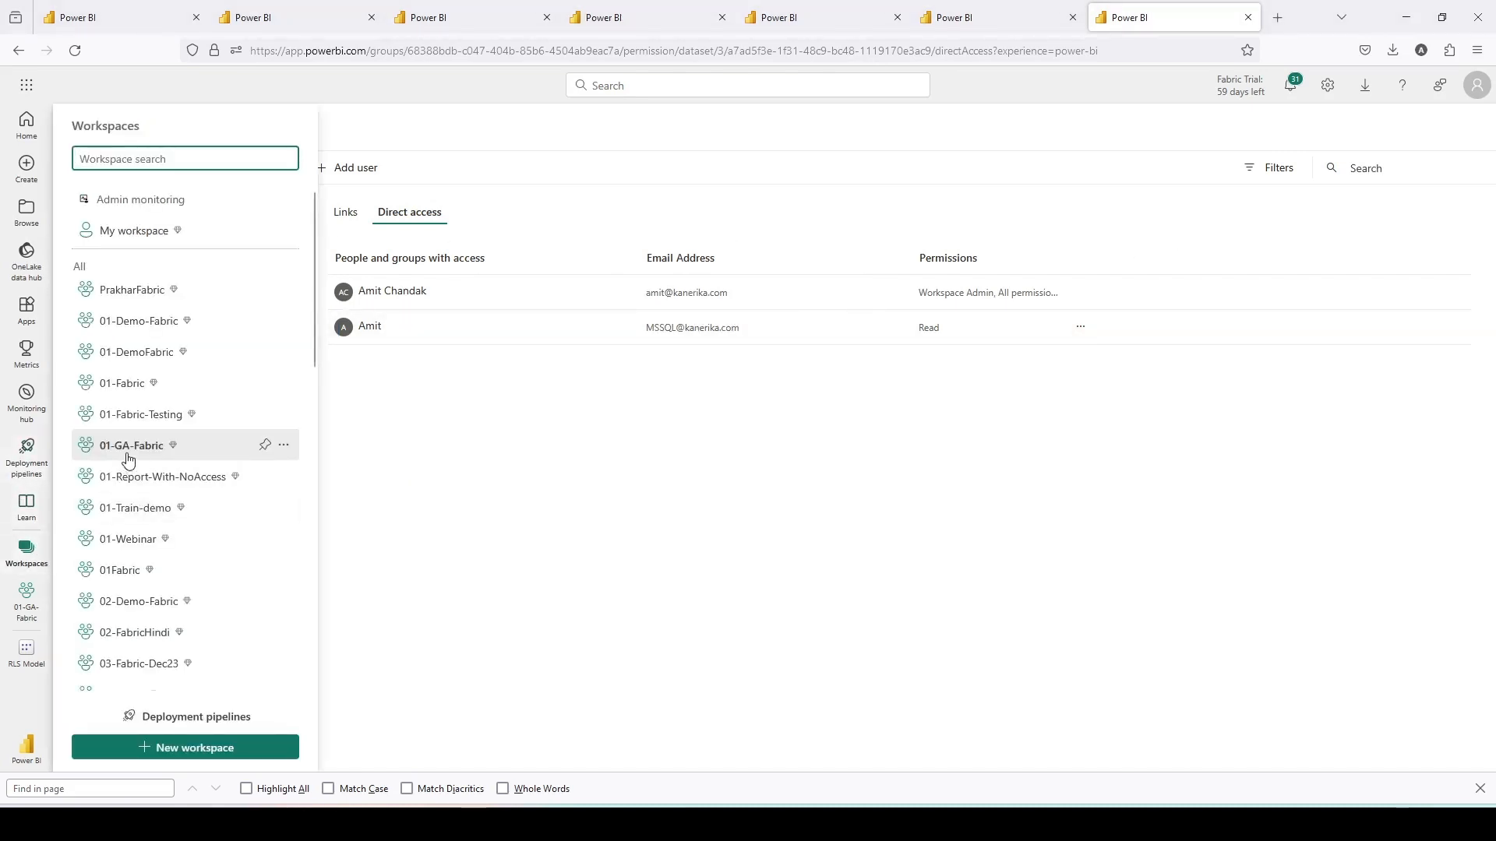
pyautogui.click(127, 459)
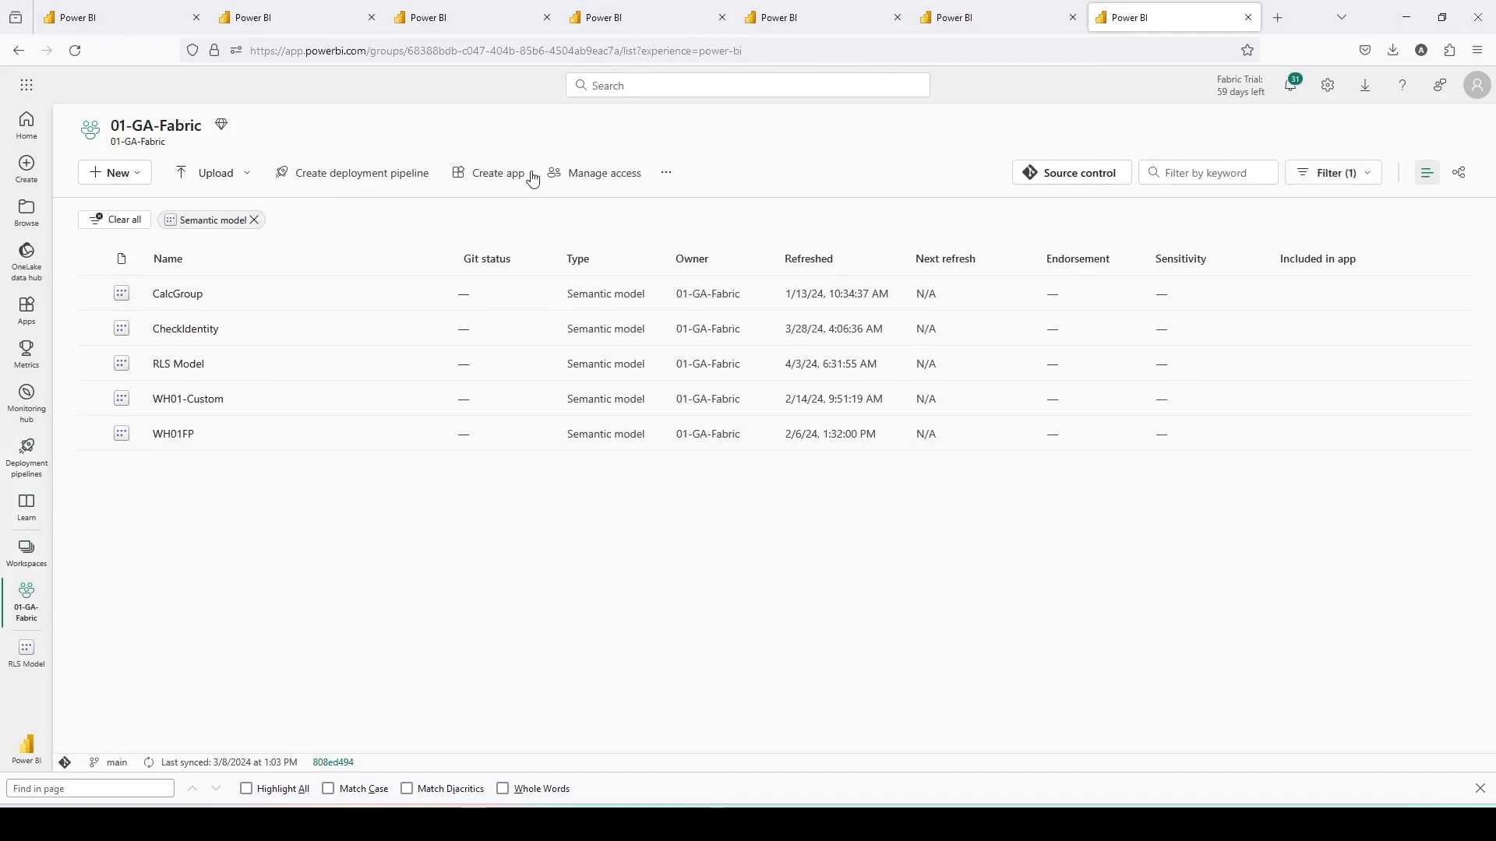
pyautogui.click(601, 173)
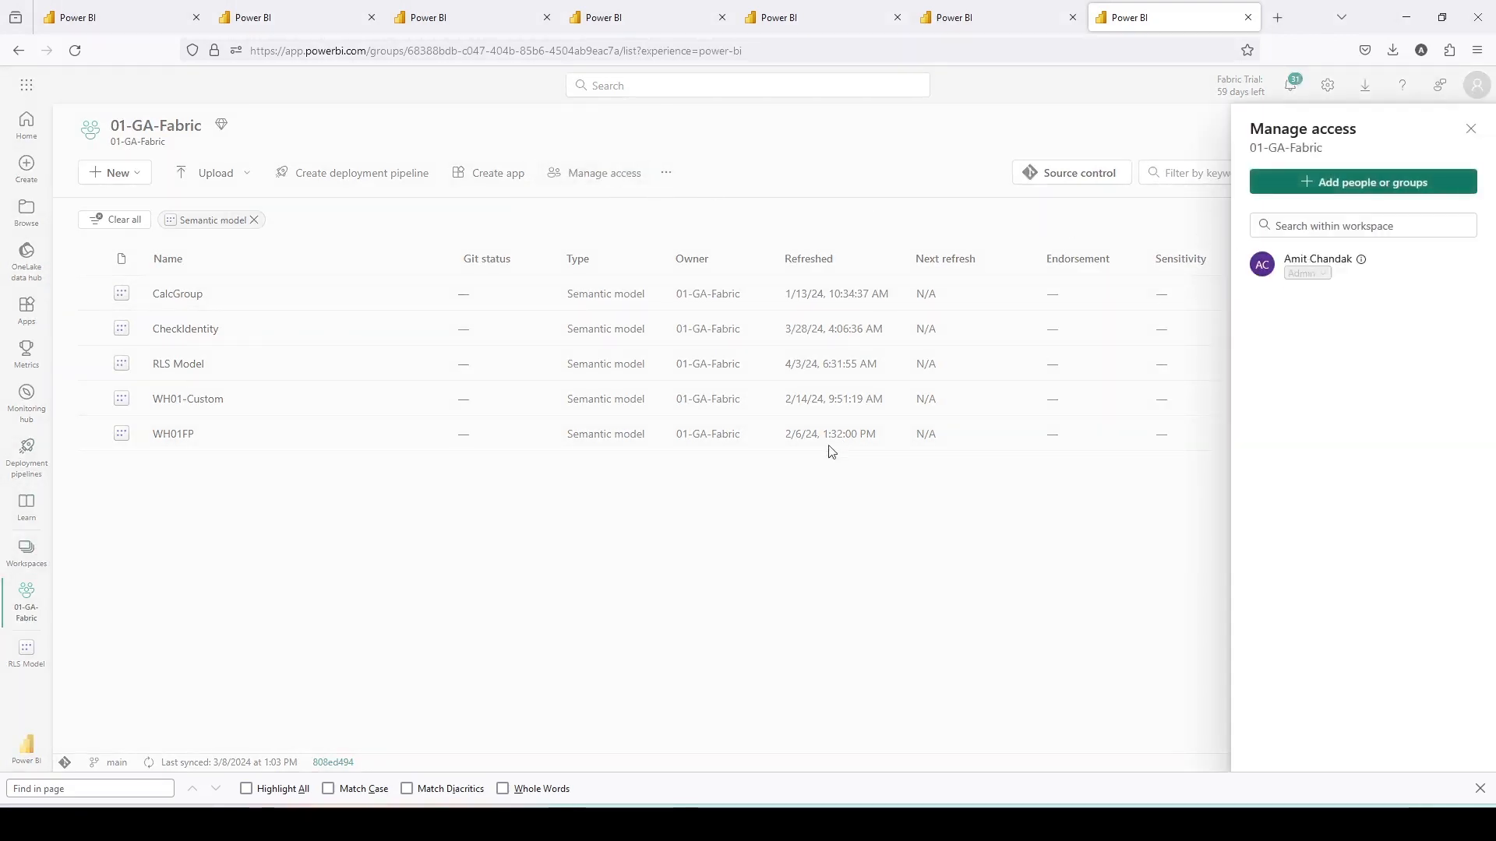
pyautogui.click(803, 511)
# - Check who has access to the 01-Report-With-NoAccess workspace
pyautogui.click(31, 549)
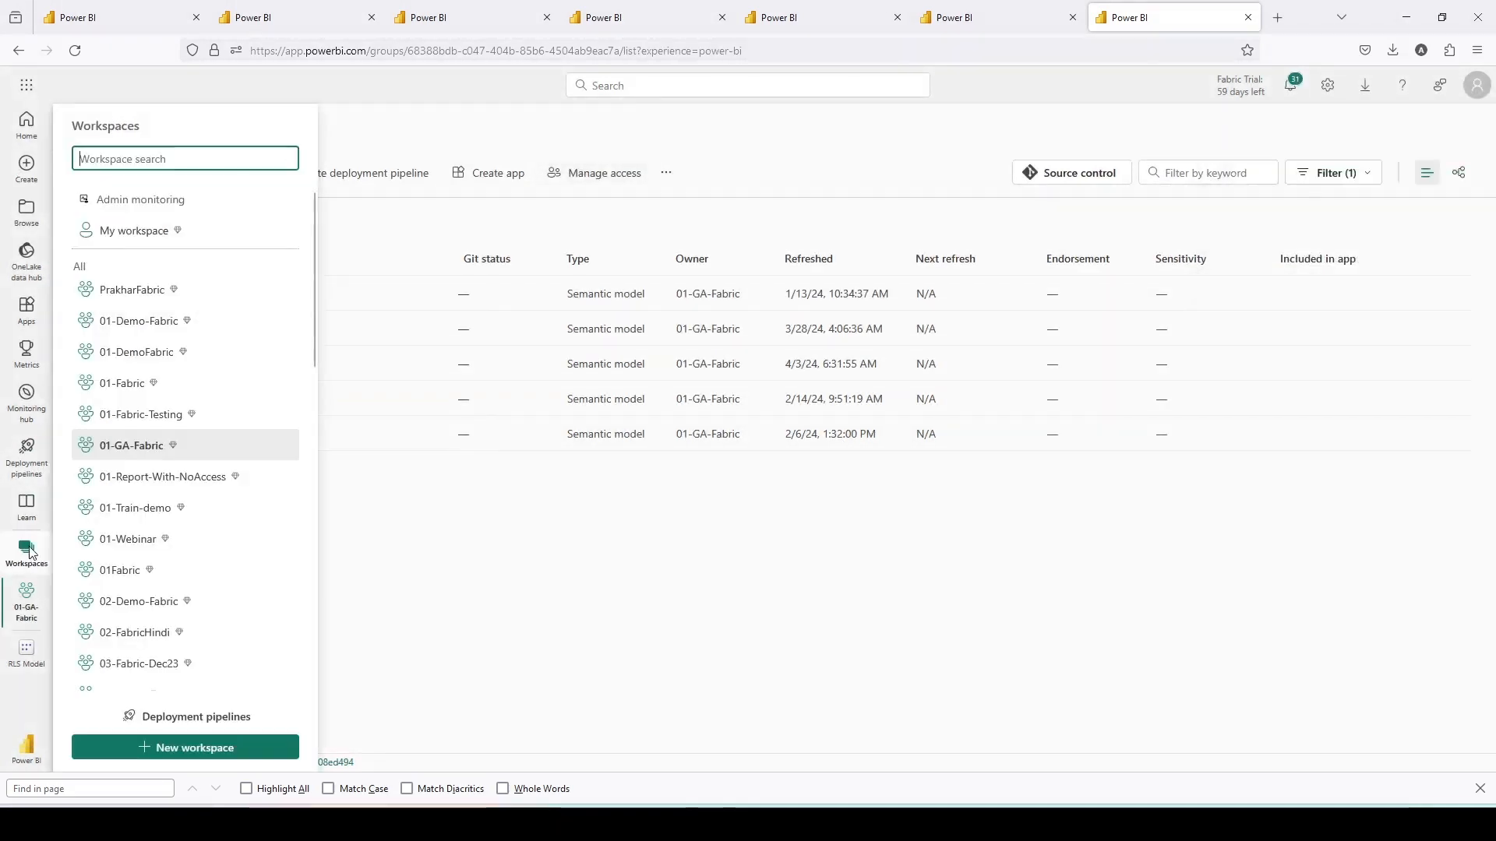
pyautogui.click(149, 477)
pyautogui.click(625, 174)
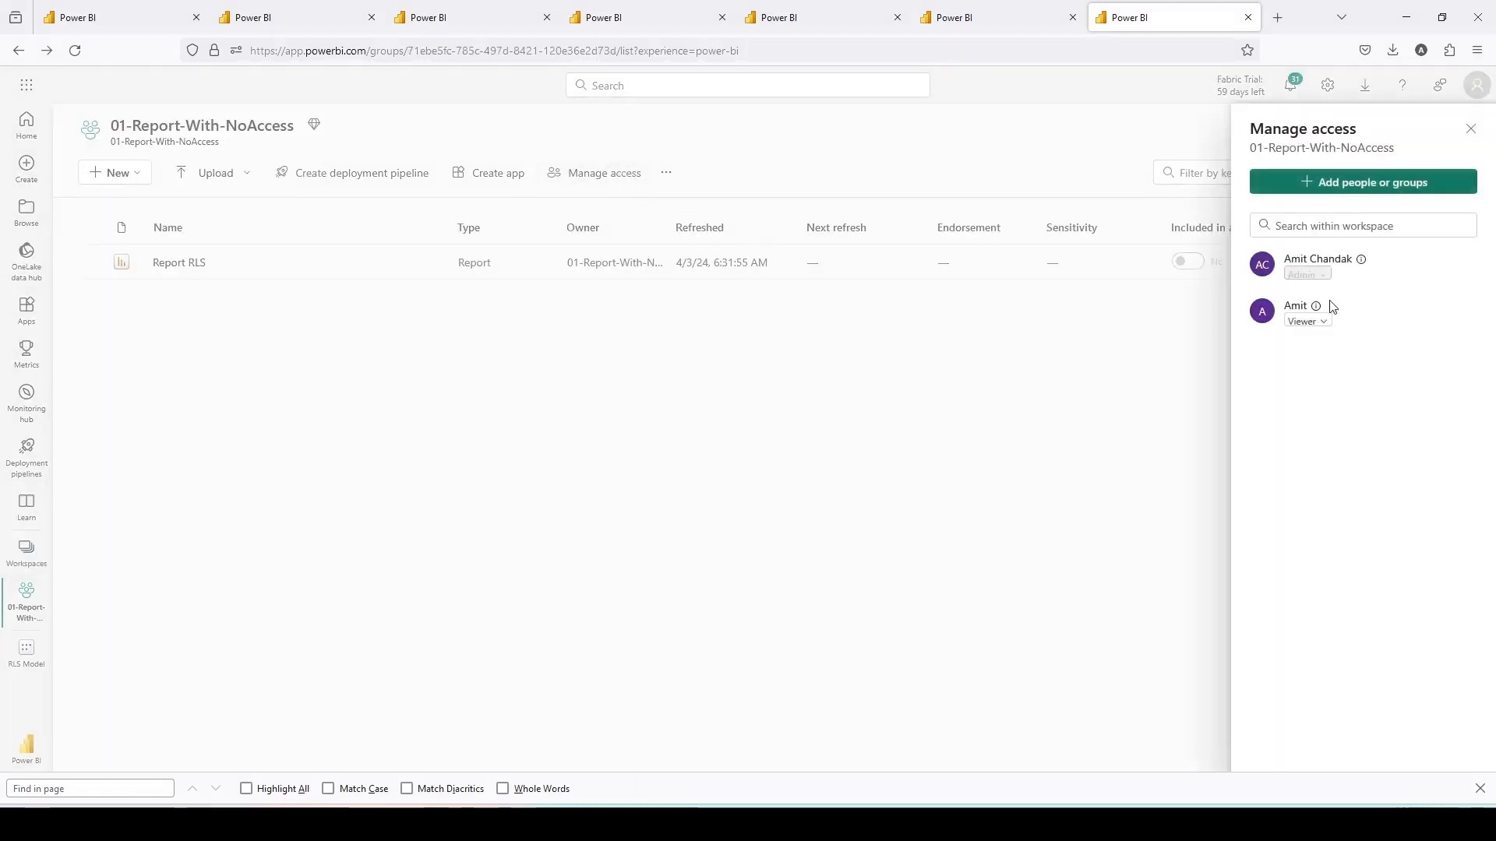
pyautogui.moveTo(1322, 306)
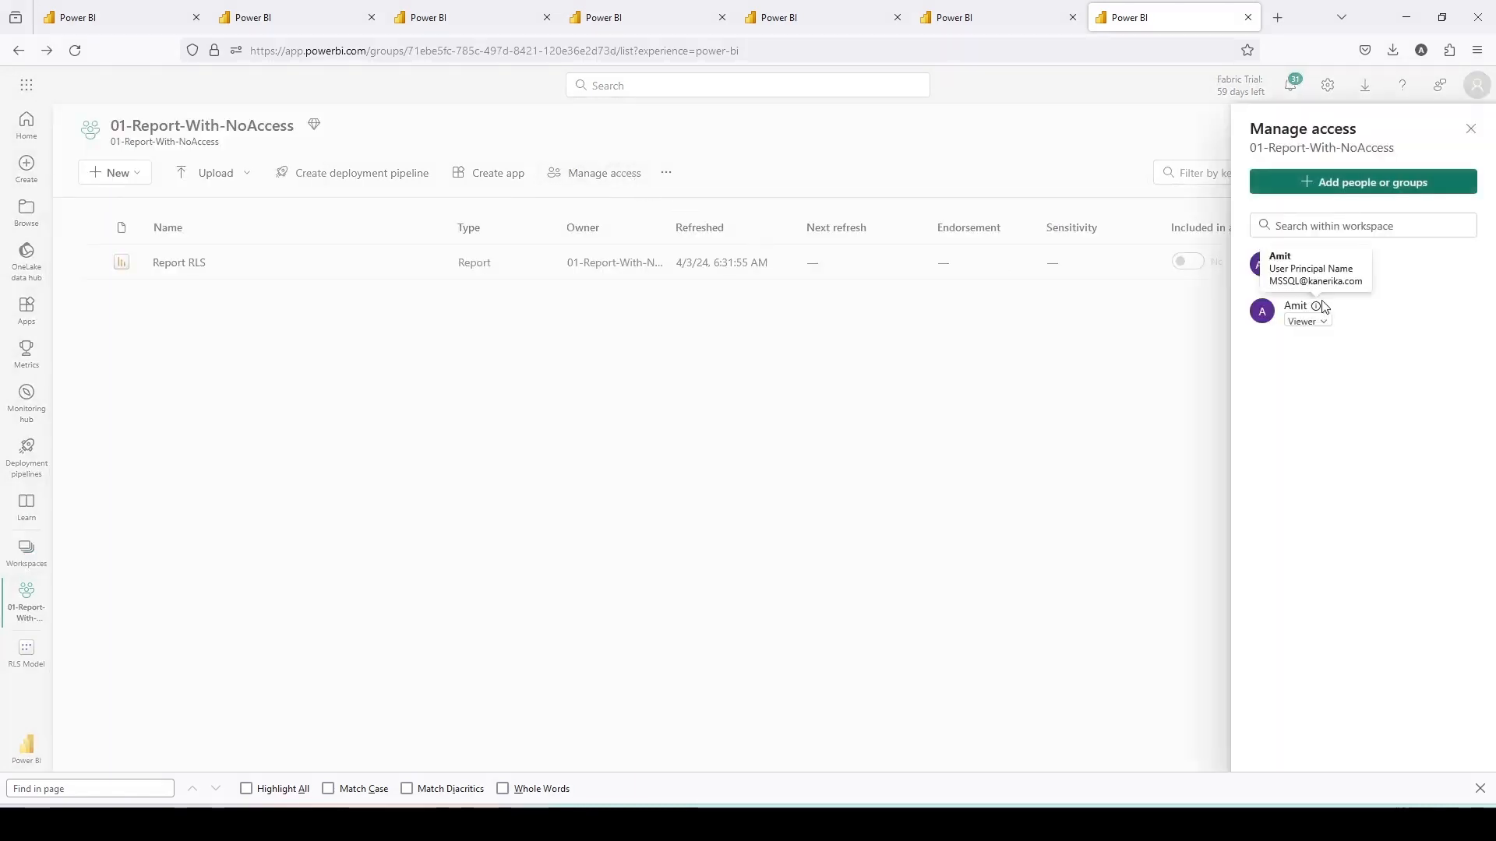
pyautogui.click(1471, 128)
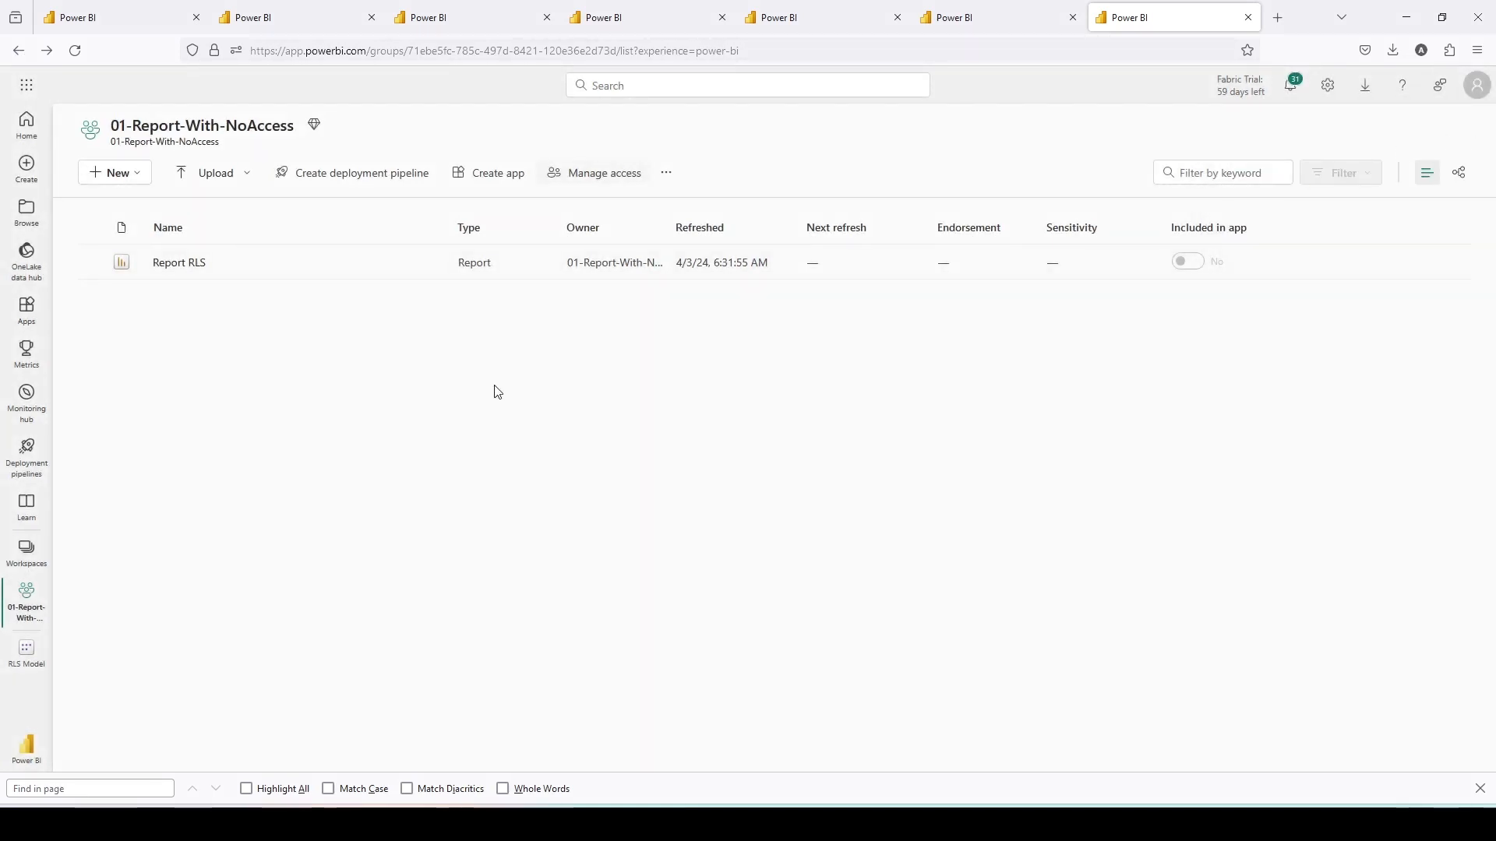
# - Open the RLS Model data model from 01-GA-Fabric and open its Manage roles dialog
pyautogui.click(30, 558)
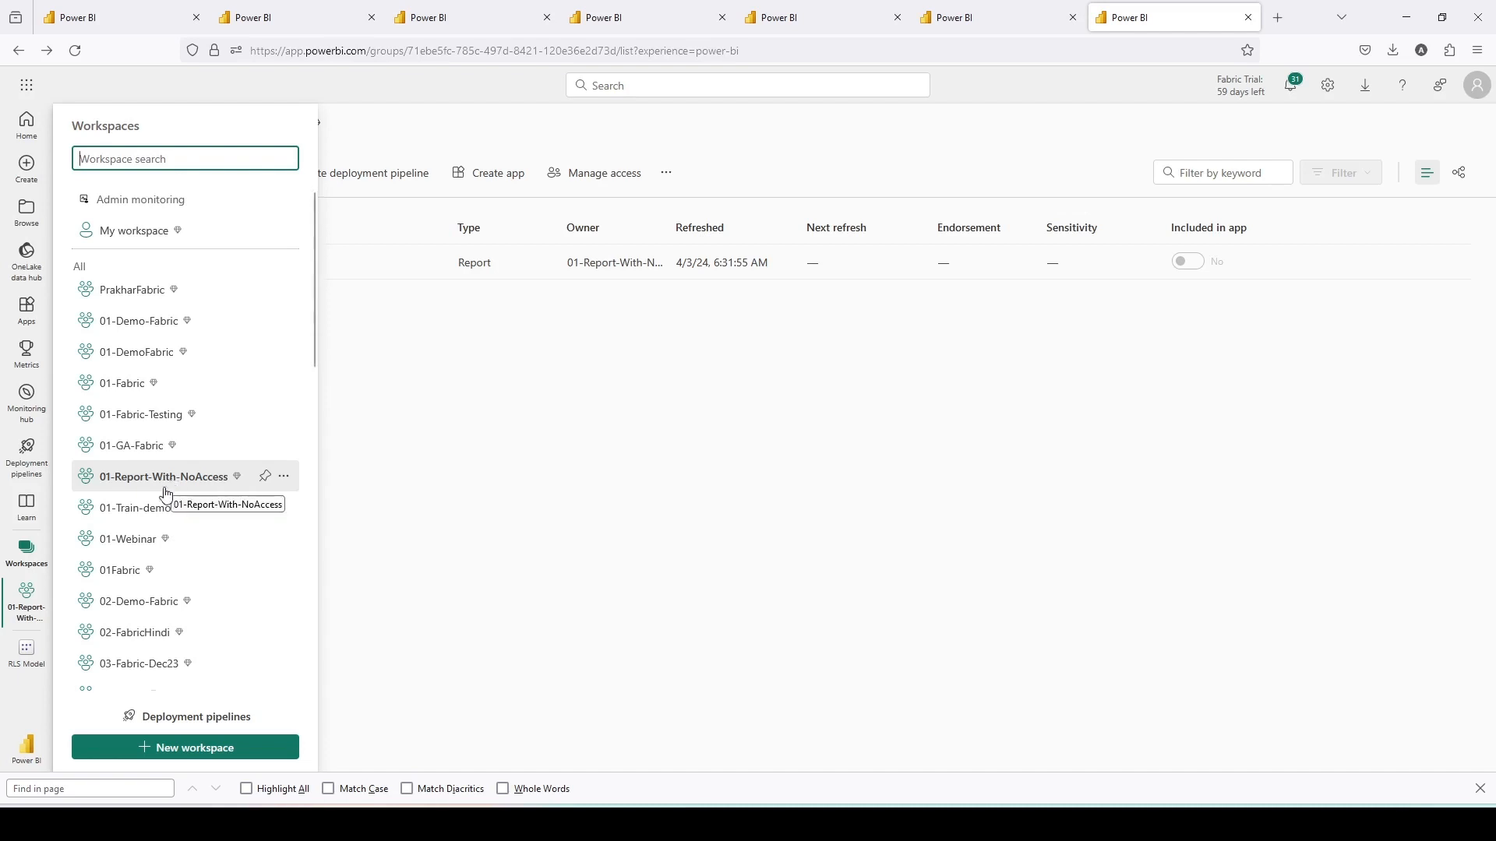
pyautogui.click(130, 447)
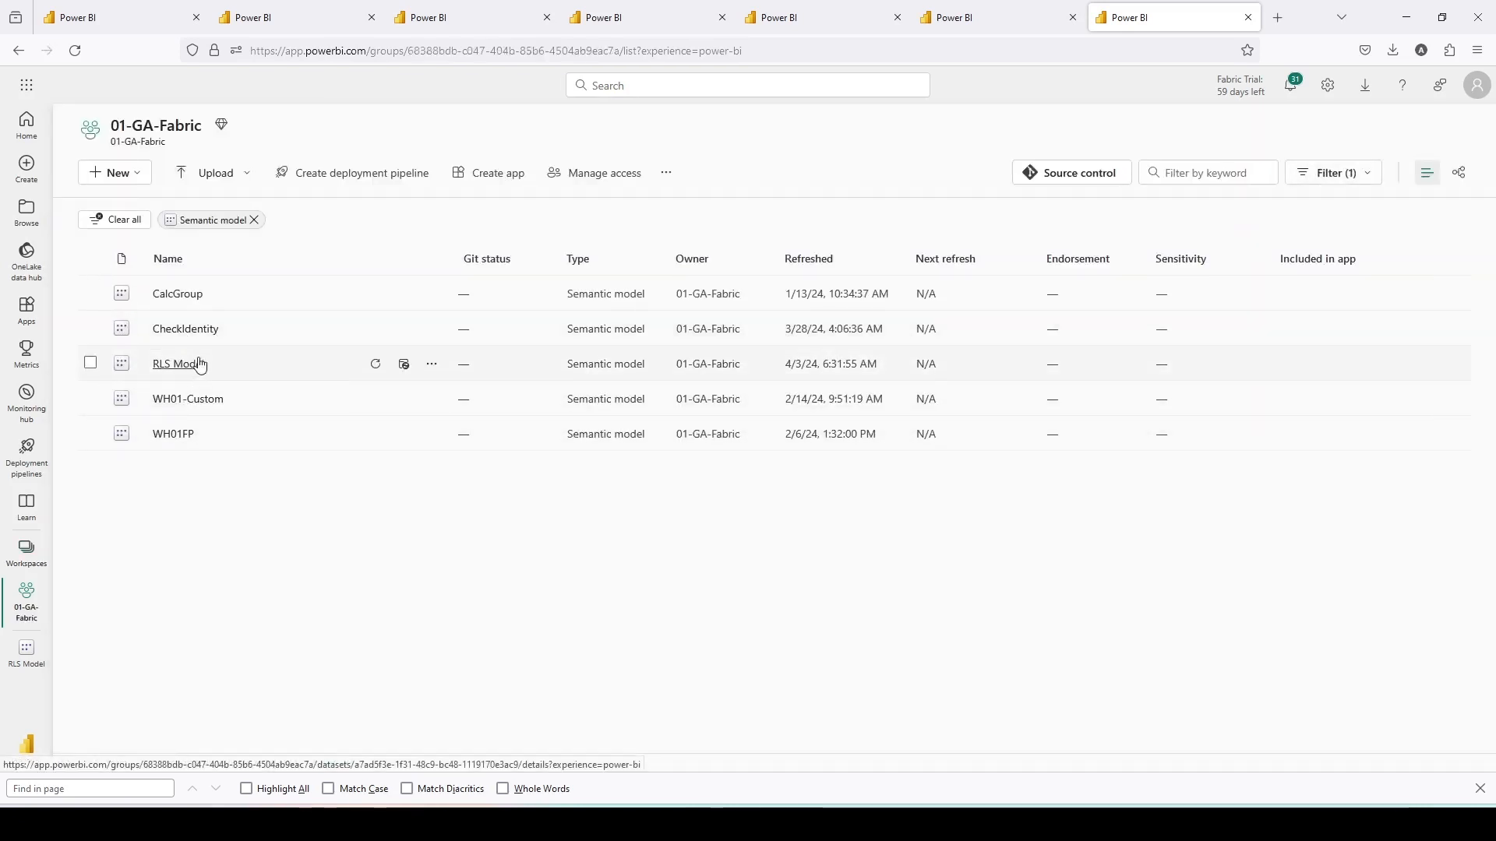
pyautogui.click(193, 371)
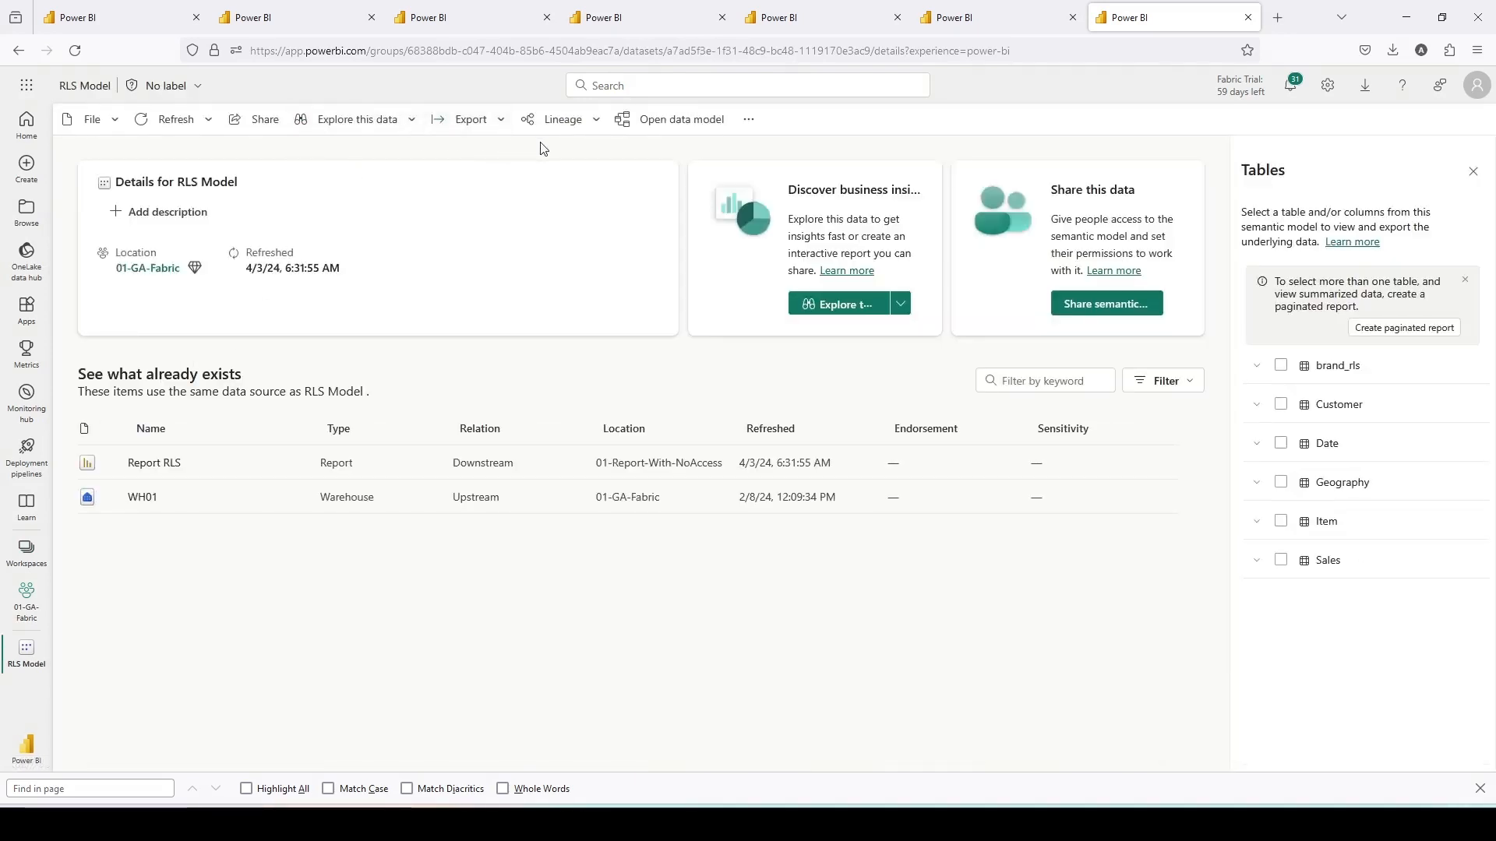
pyautogui.click(661, 129)
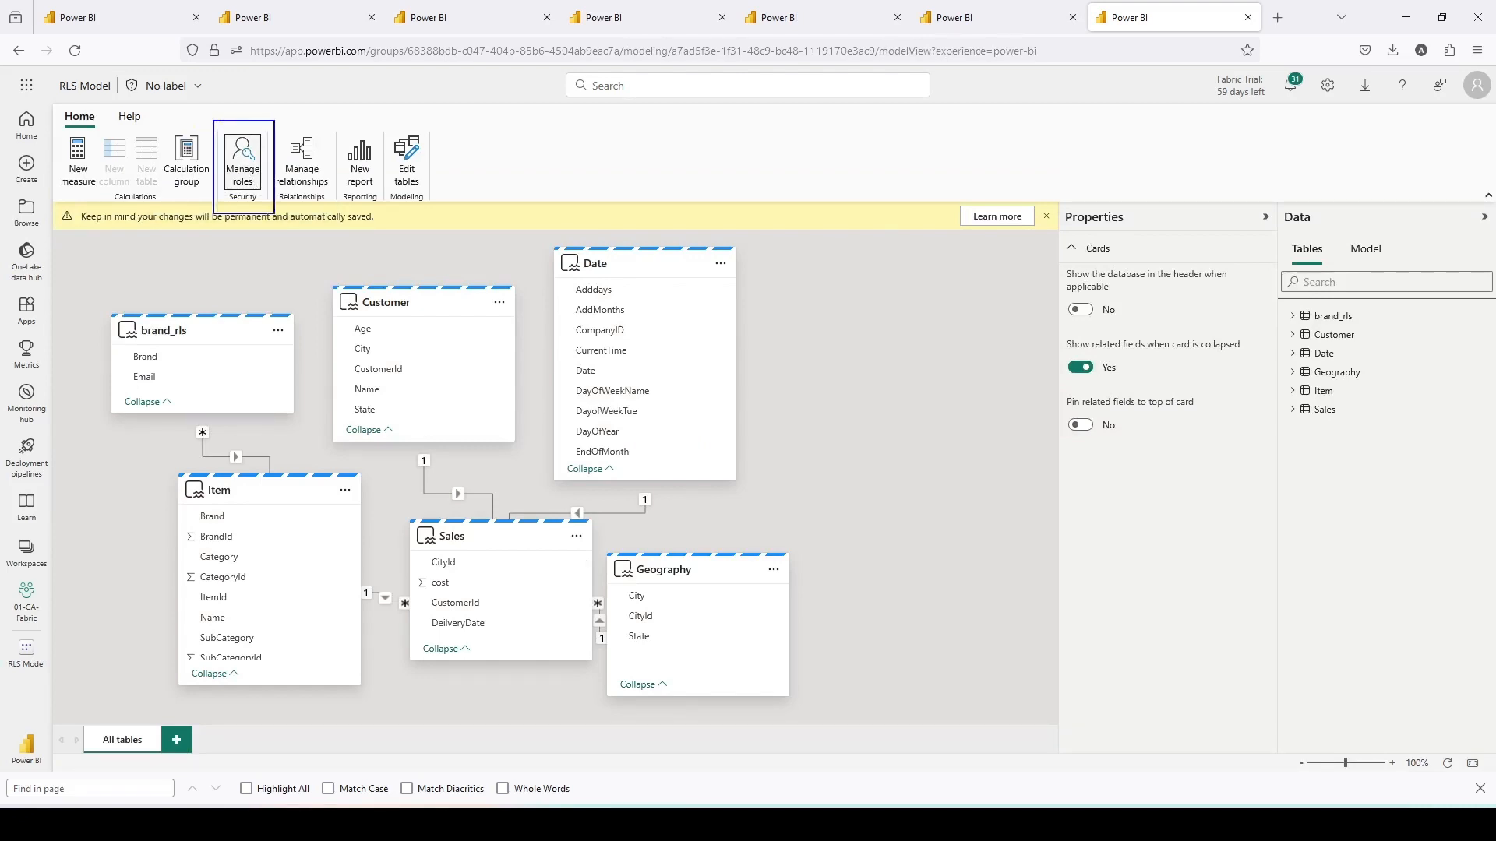
pyautogui.click(242, 160)
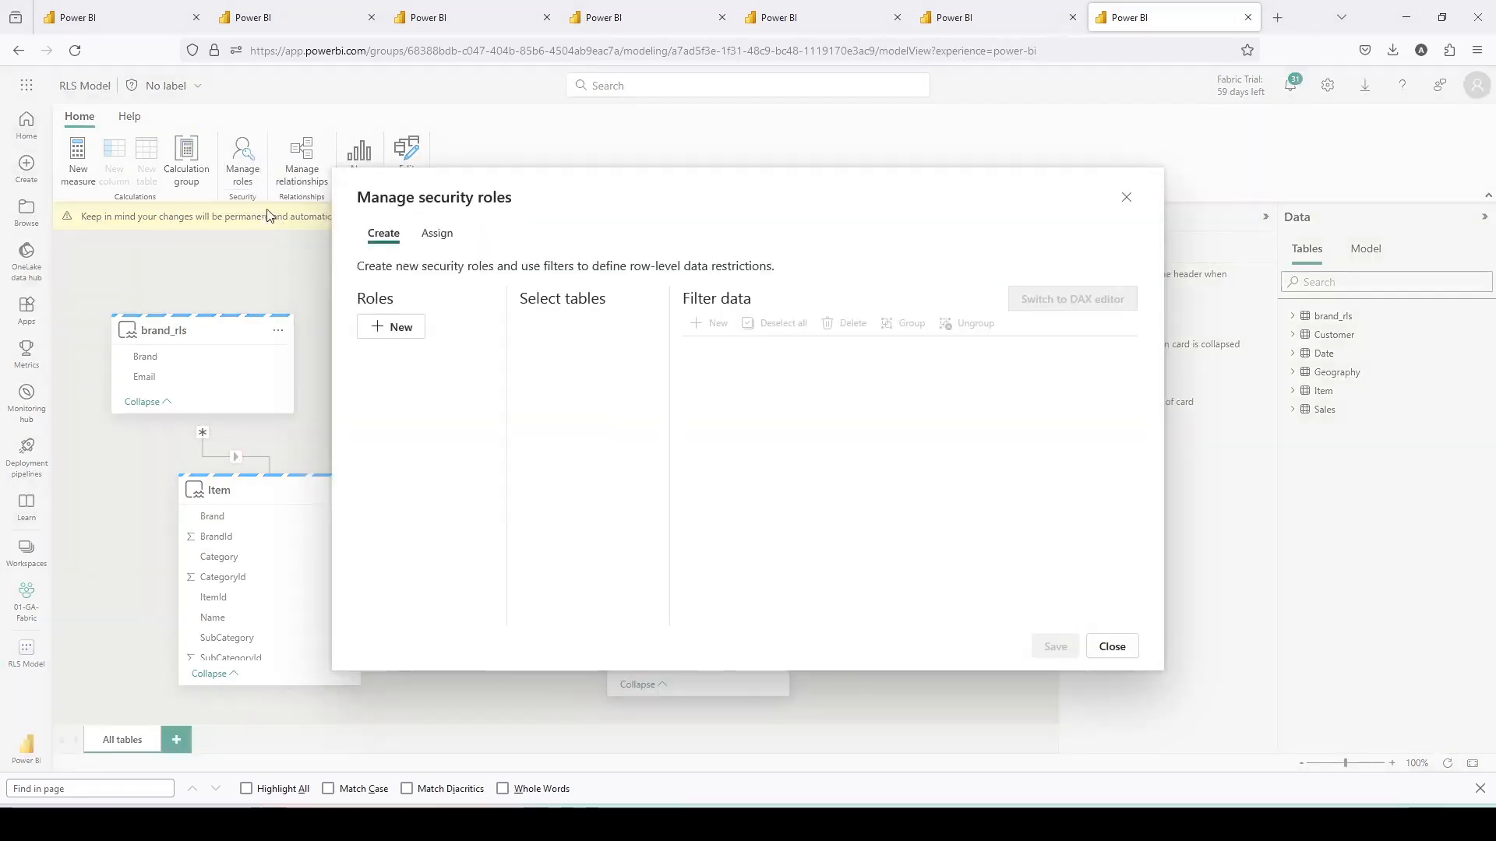
# - Create a new security role named RLS
pyautogui.click(390, 341)
pyautogui.doubleClick(410, 363)
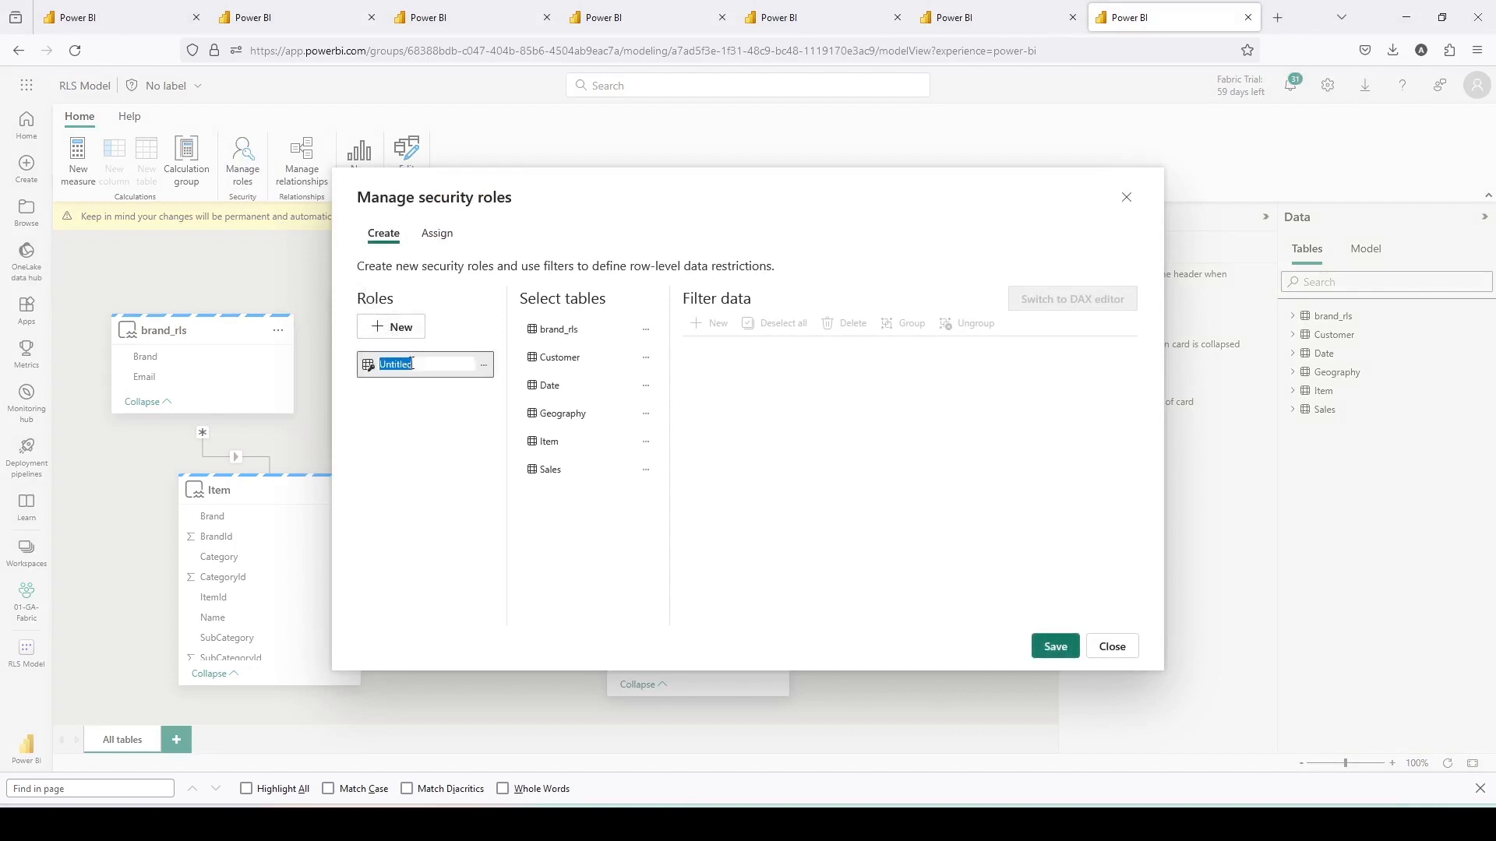
pyautogui.write('RLS')
pyautogui.press('Return')
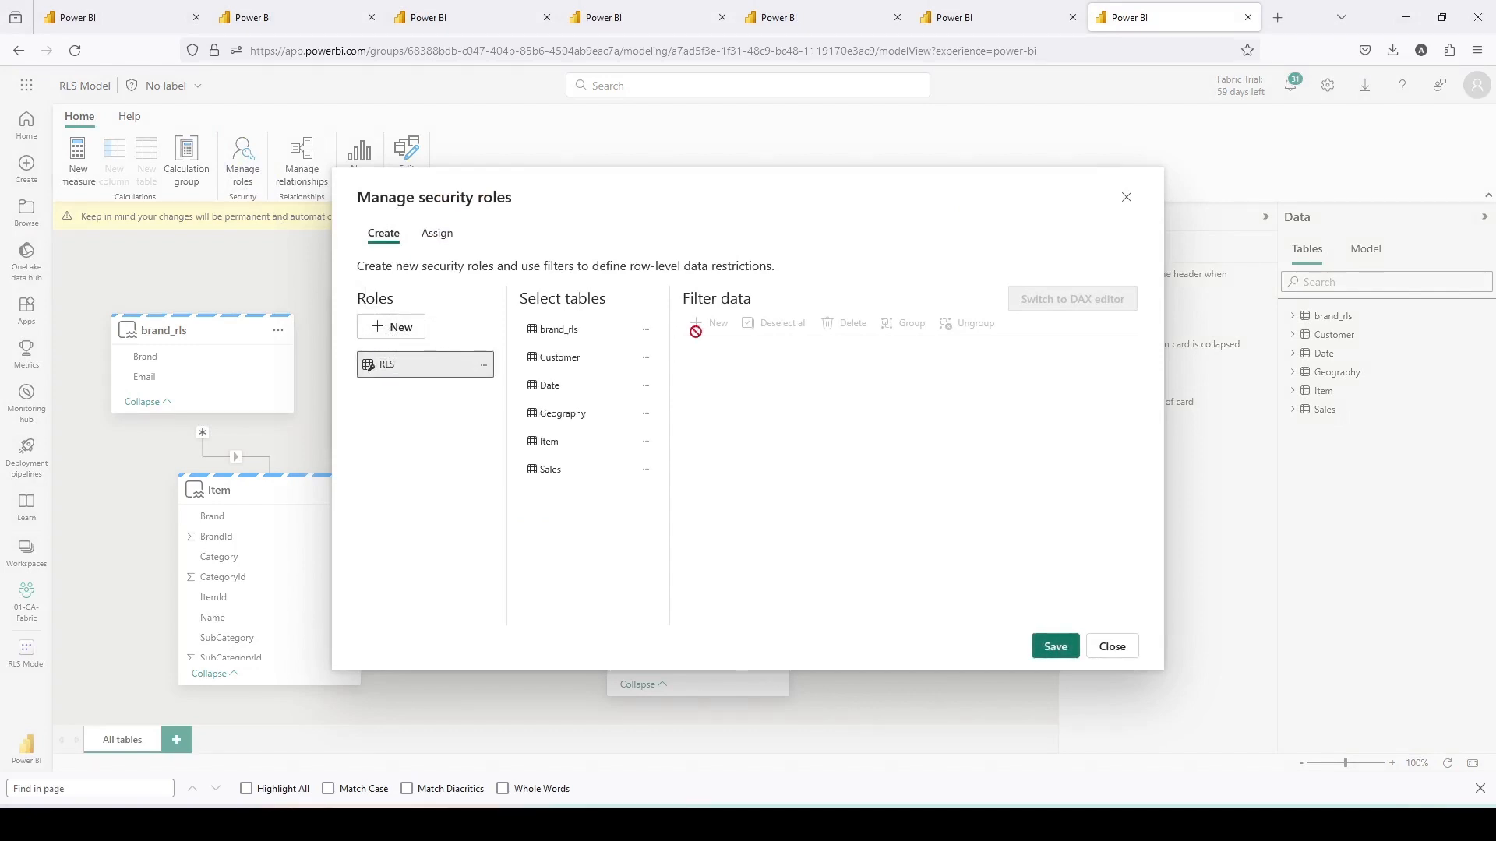
# - Add a filter rule on the brand_rls table with column Email and condition Equals
pyautogui.click(624, 330)
pyautogui.click(707, 326)
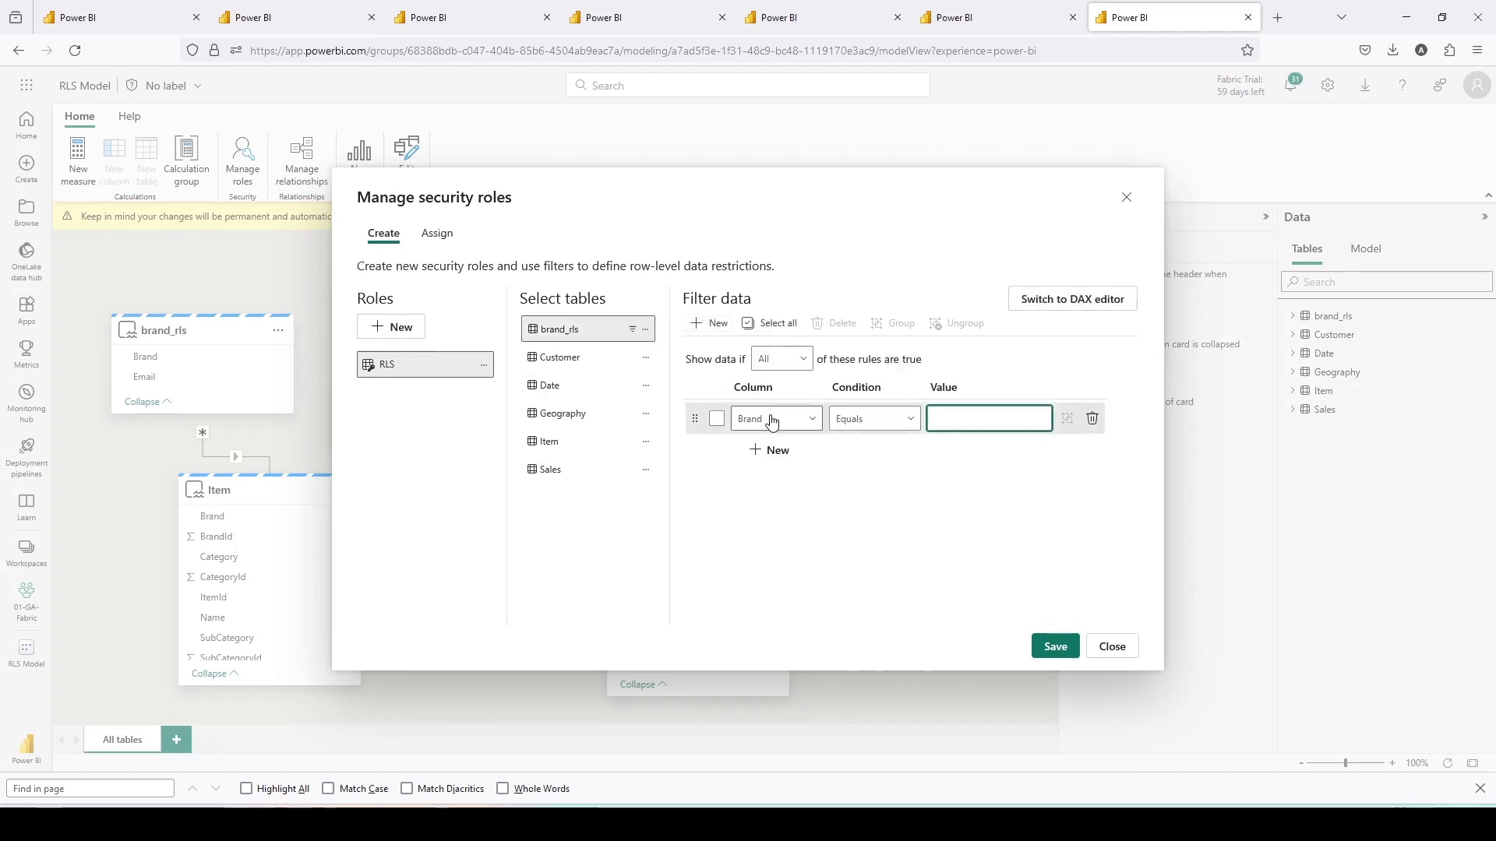
pyautogui.click(777, 422)
pyautogui.click(768, 465)
pyautogui.click(865, 419)
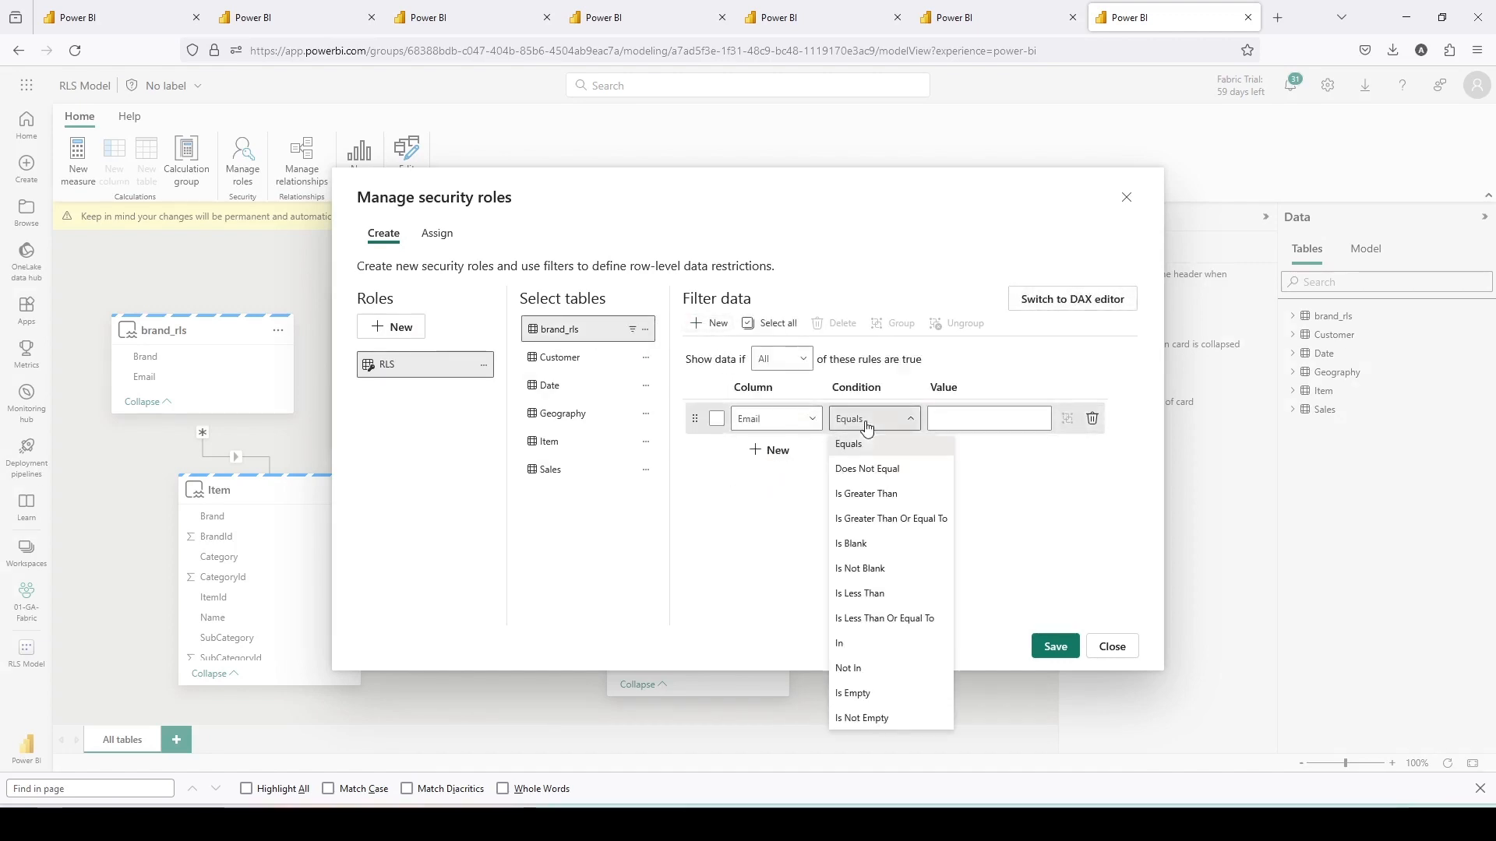
pyautogui.click(857, 446)
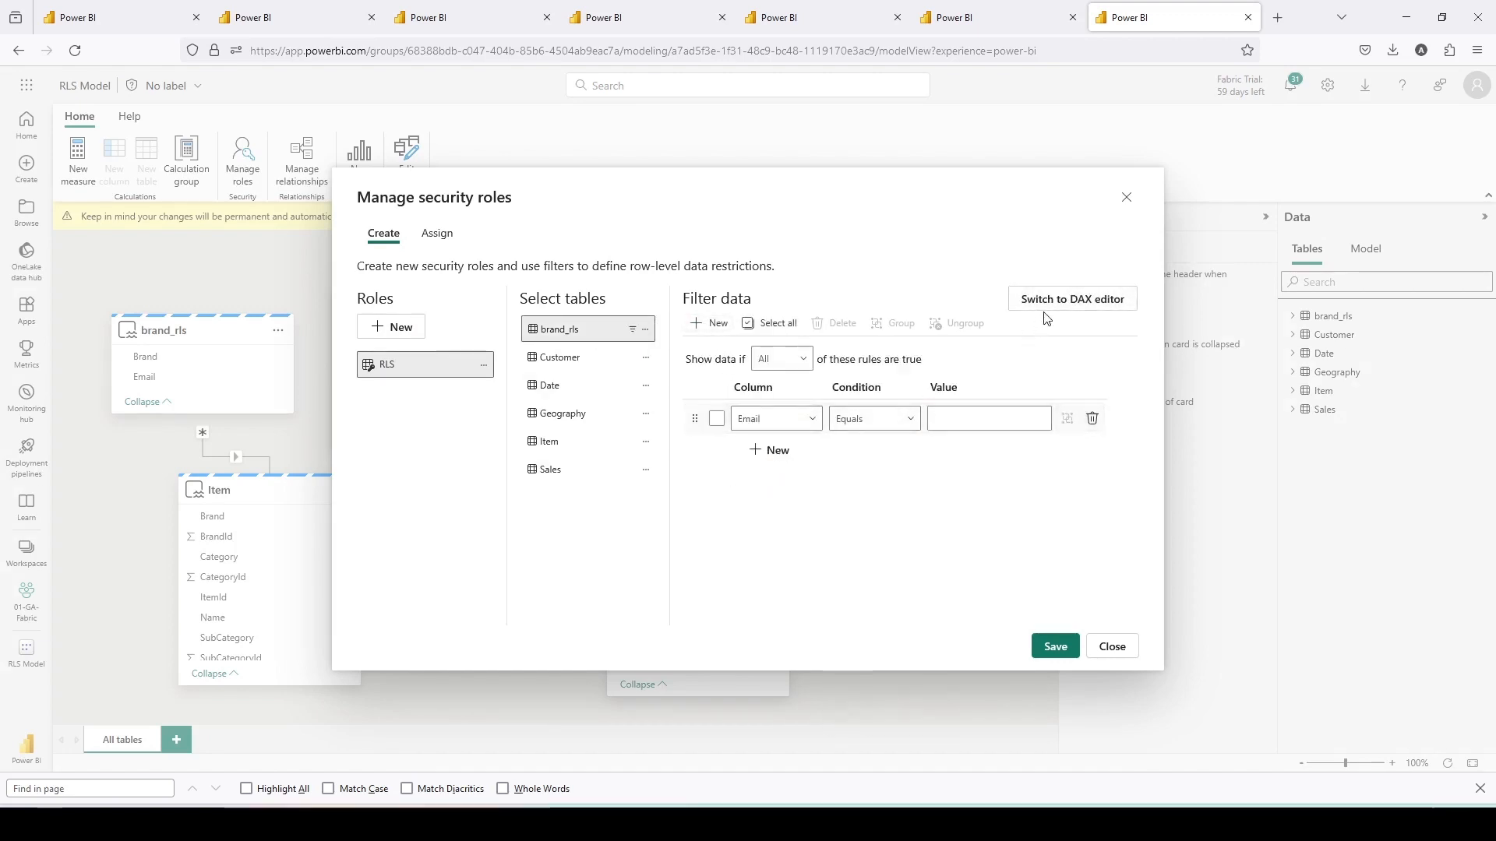
# - Switch the rule to the DAX editor, set it to [Email] = USERPRINCIPALNAME(), save and close the dialog
pyautogui.moveTo(1002, 263); pyautogui.dragTo(1141, 328)
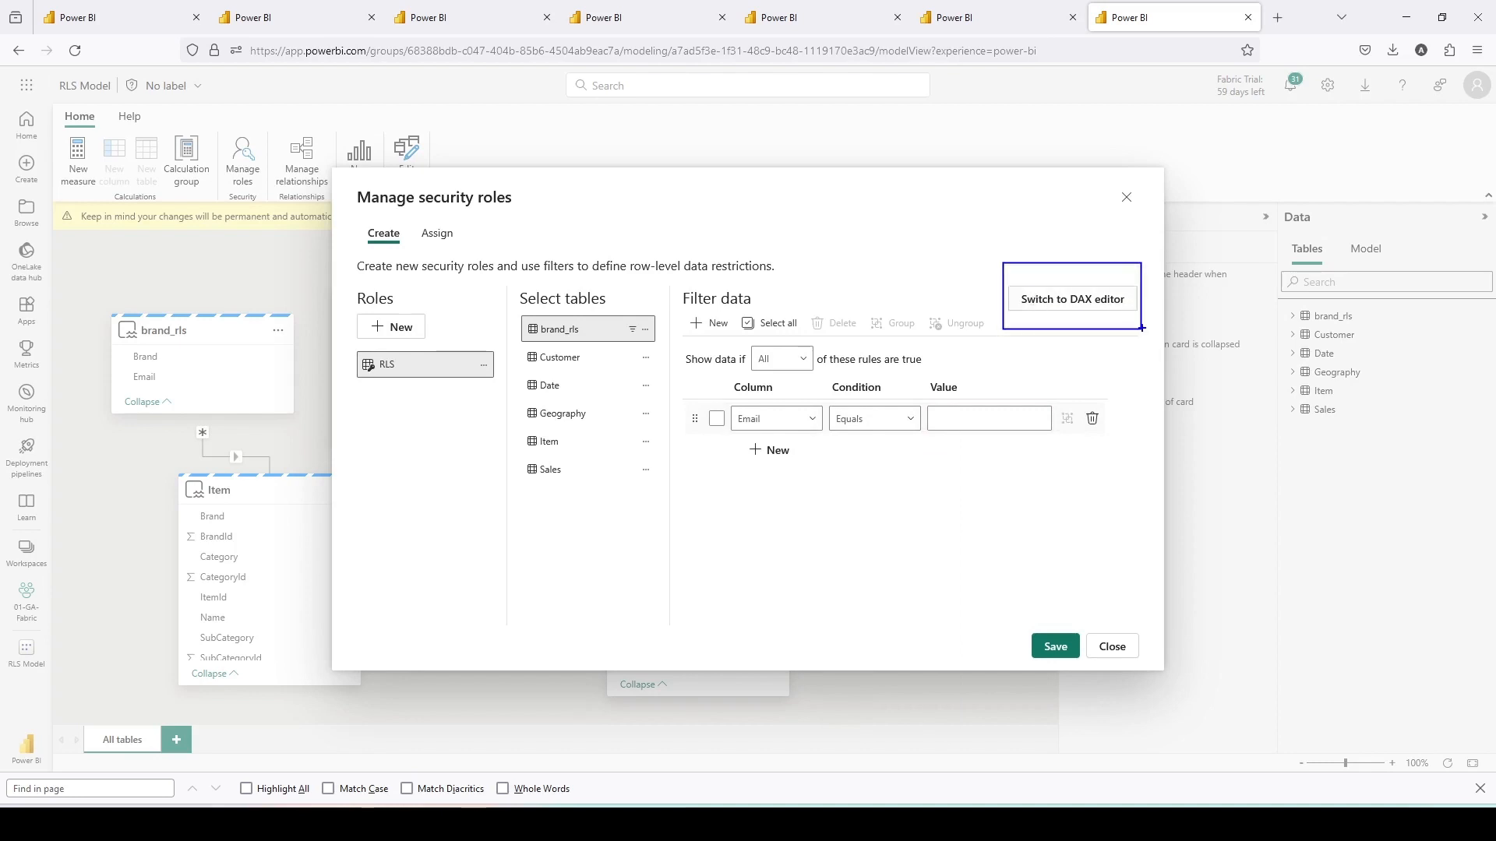
pyautogui.click(1100, 305)
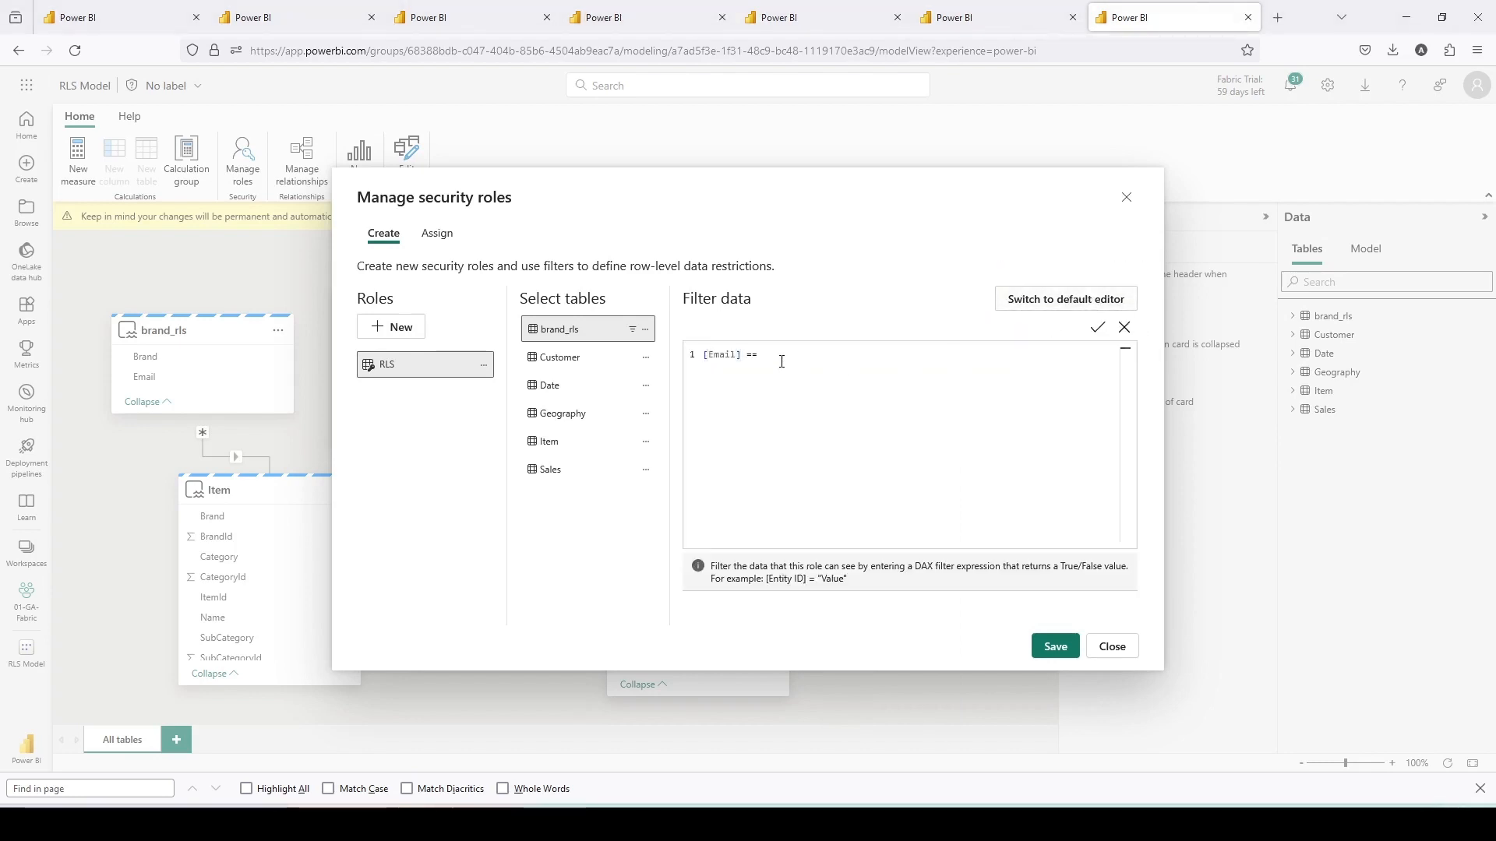
pyautogui.press('BackSpace')
pyautogui.write('userpr')
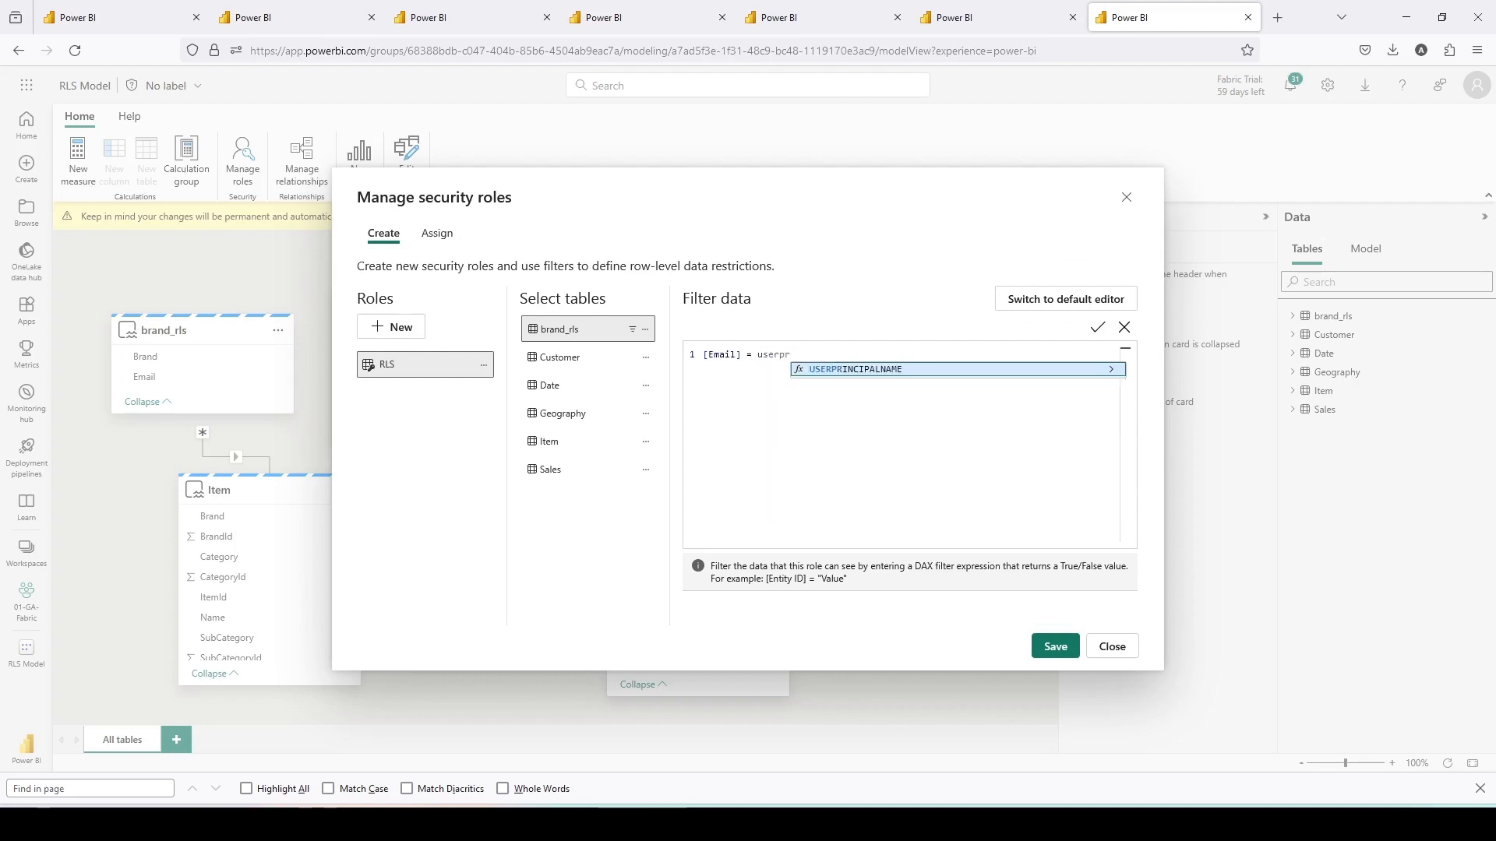
pyautogui.press('Tab')
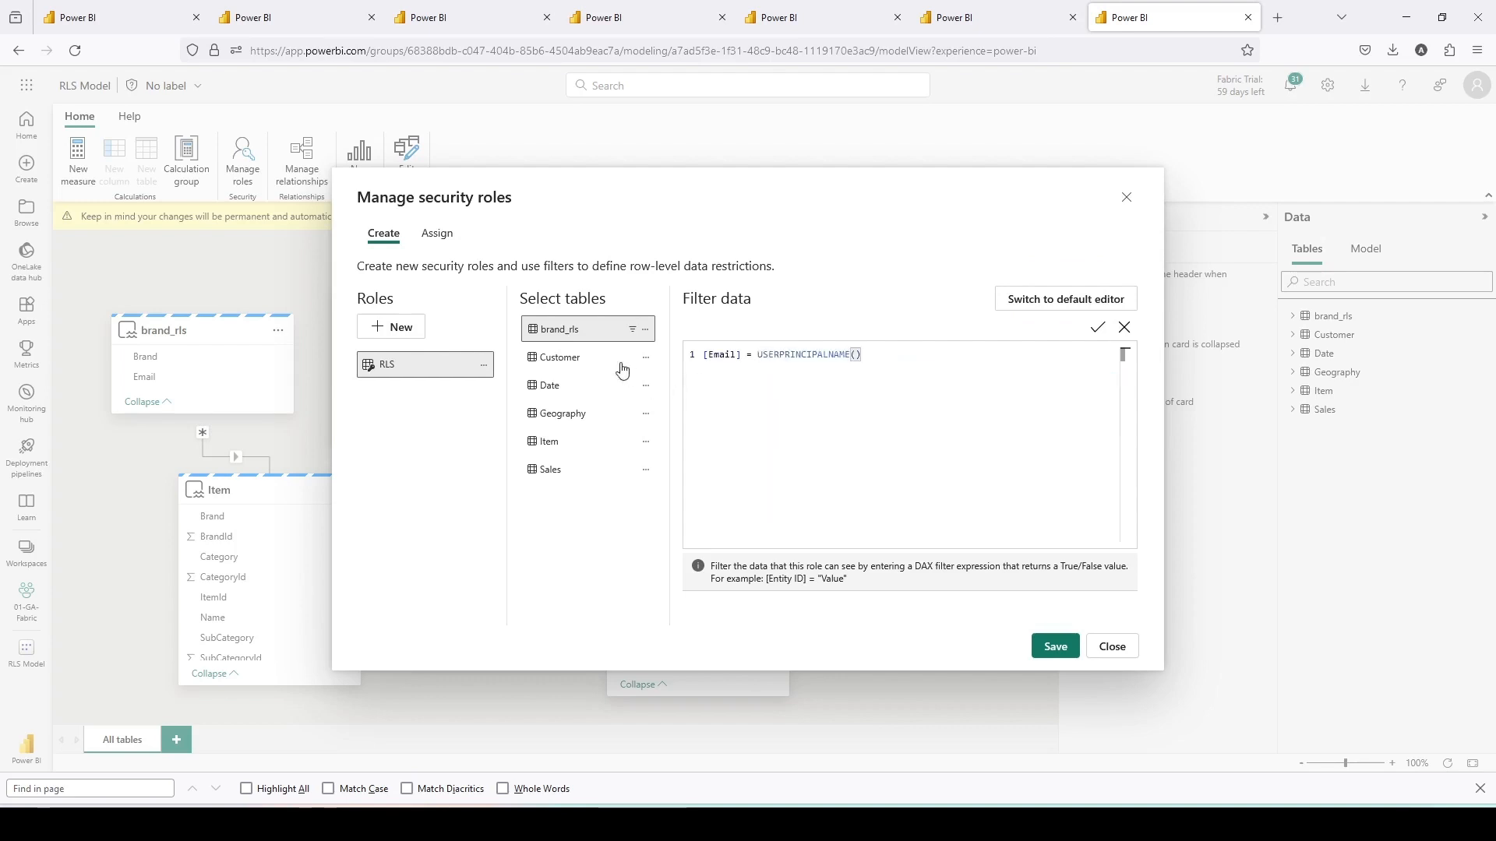
pyautogui.click(1045, 644)
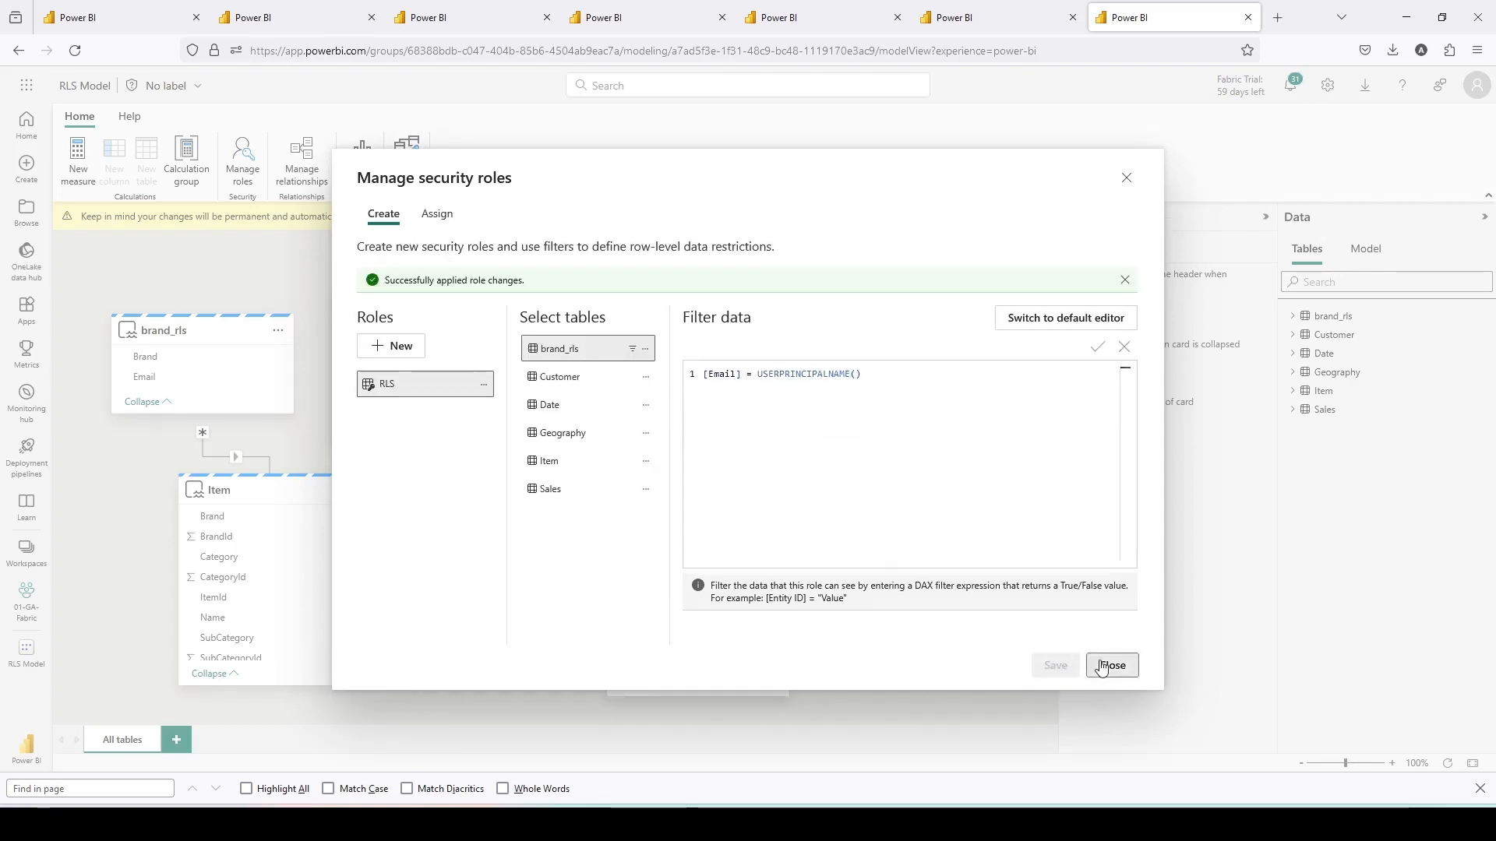
pyautogui.click(1111, 665)
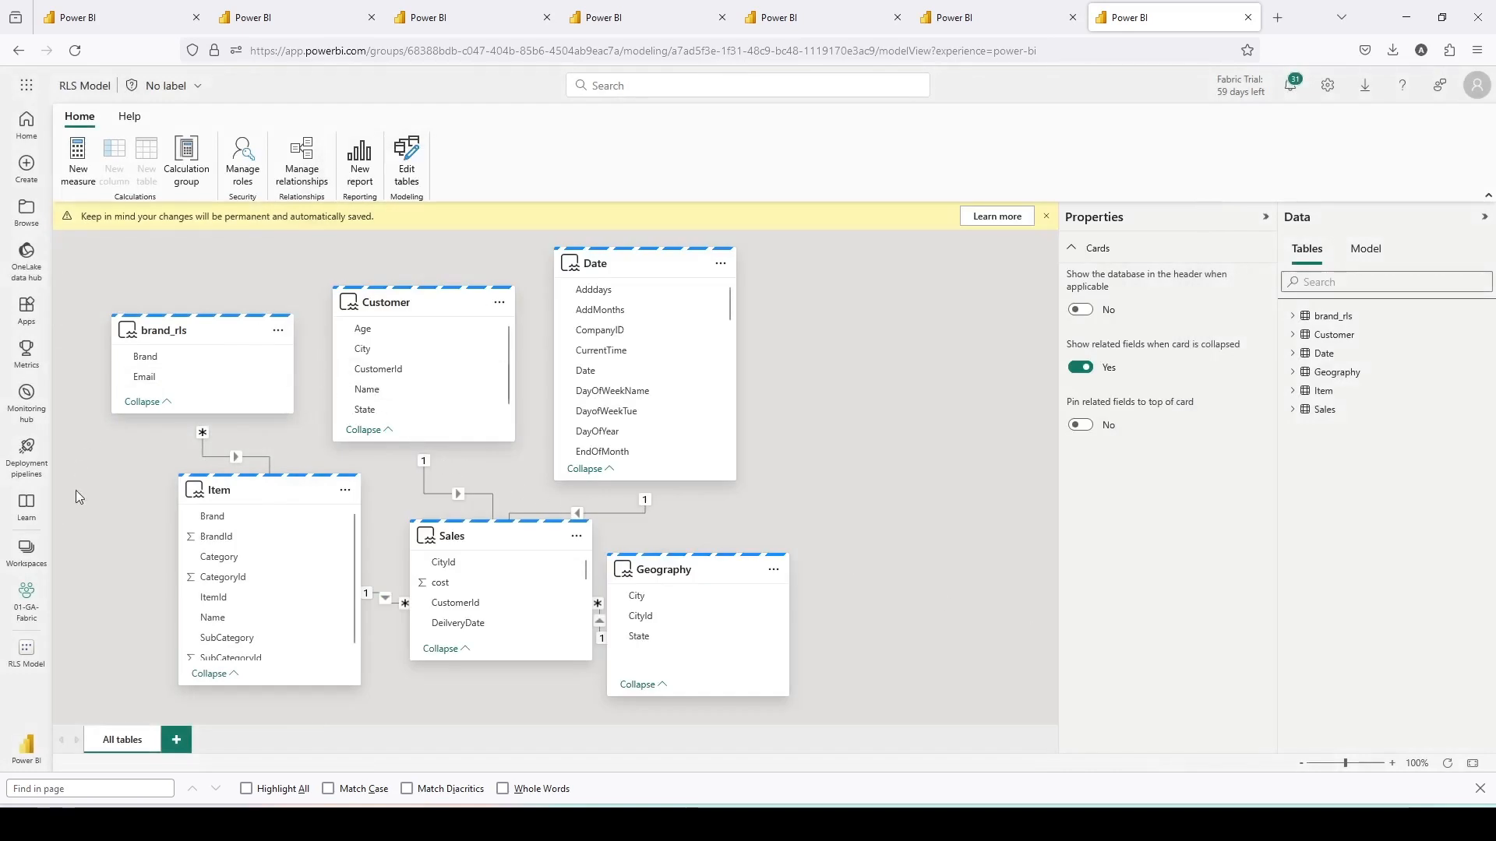
# - Open RLS Model's row-level security settings from 01-GA-Fabric, add the user account as a member of the RLS role, and save
pyautogui.click(29, 556)
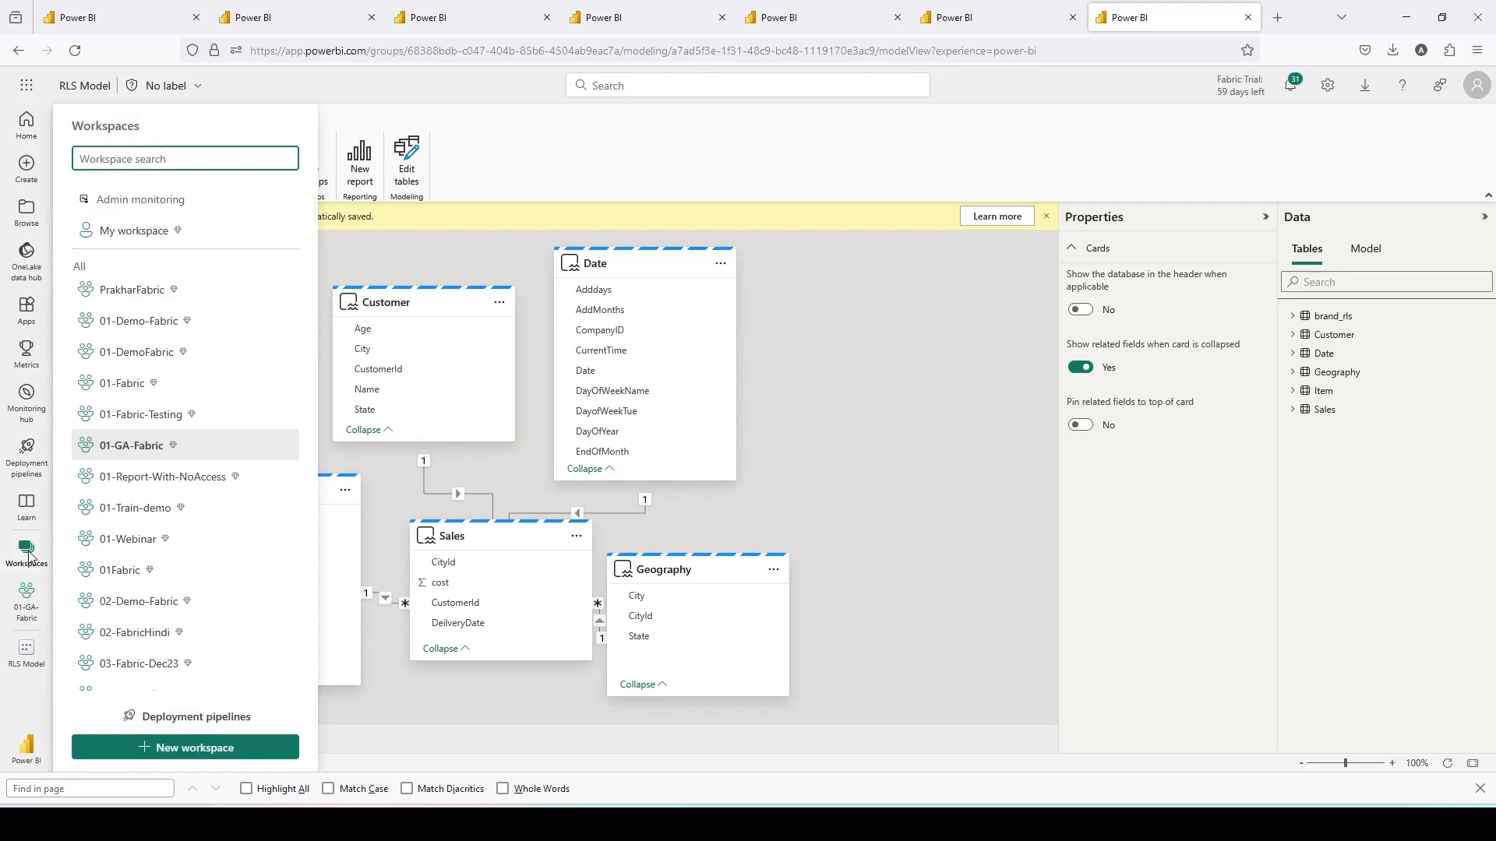
pyautogui.click(129, 450)
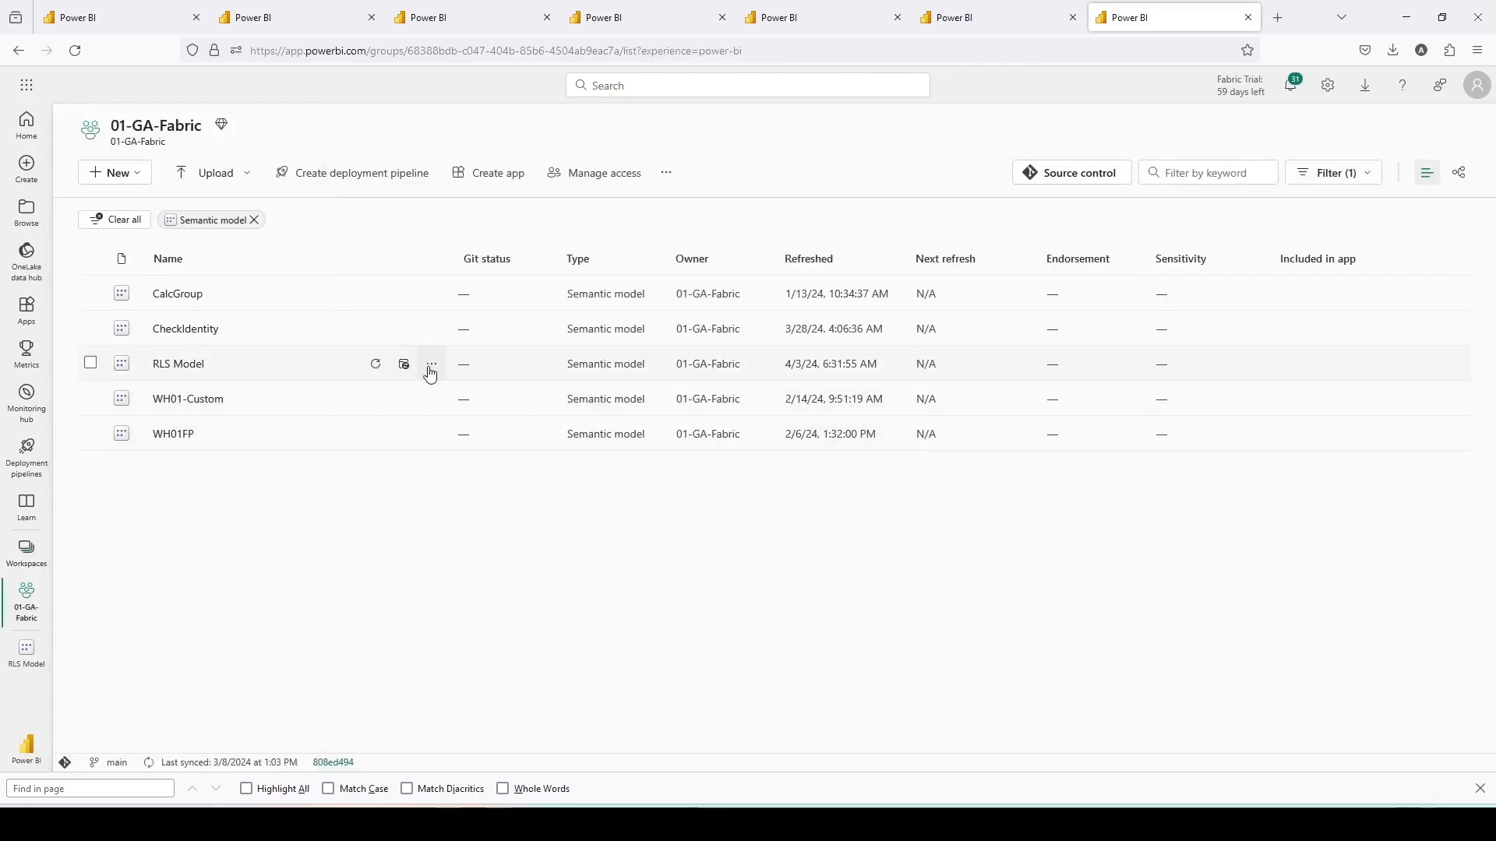
pyautogui.click(432, 364)
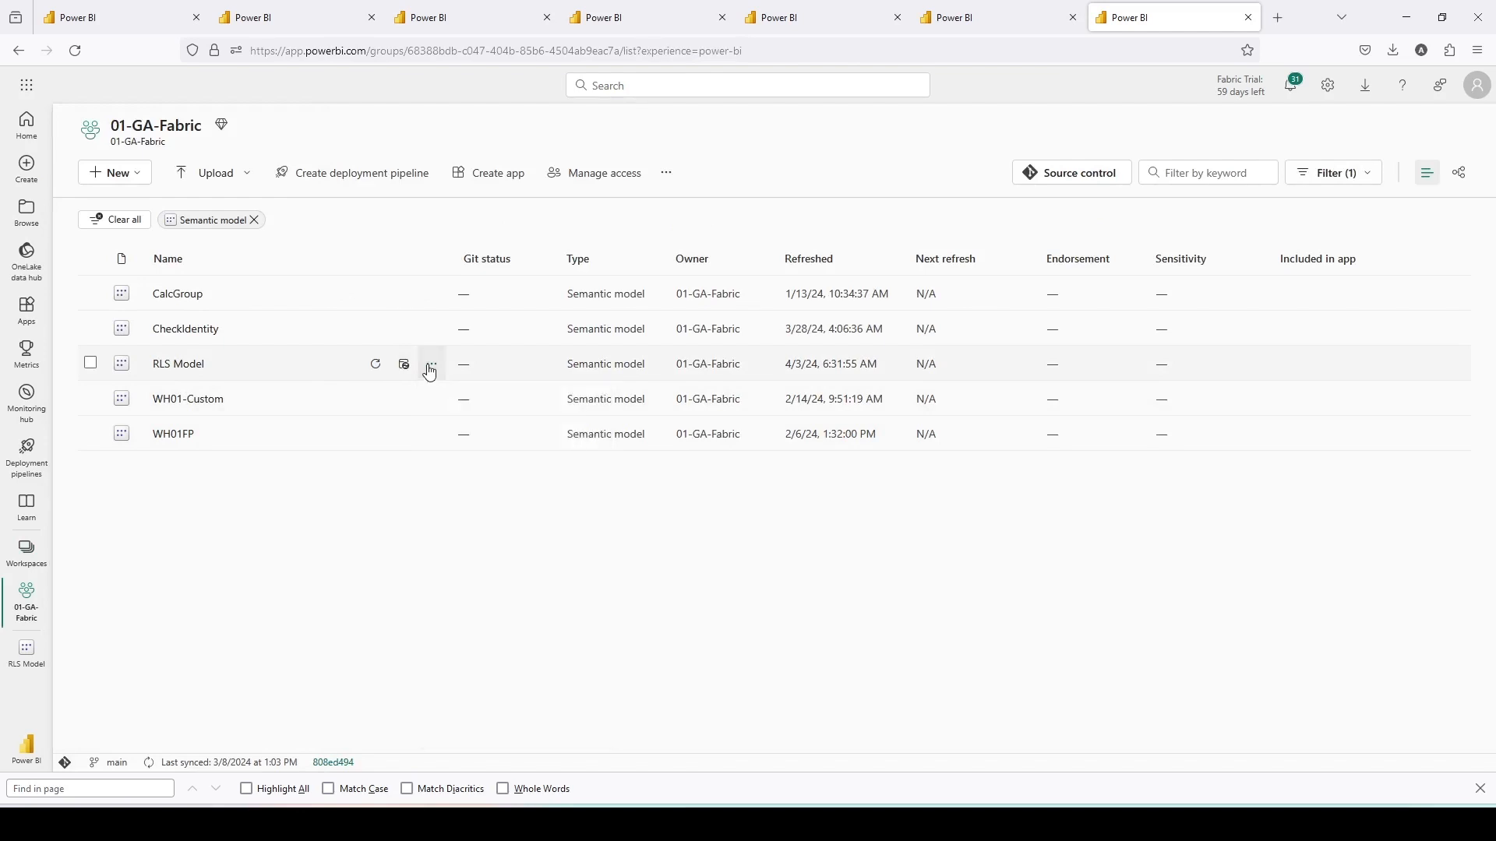
pyautogui.click(432, 571)
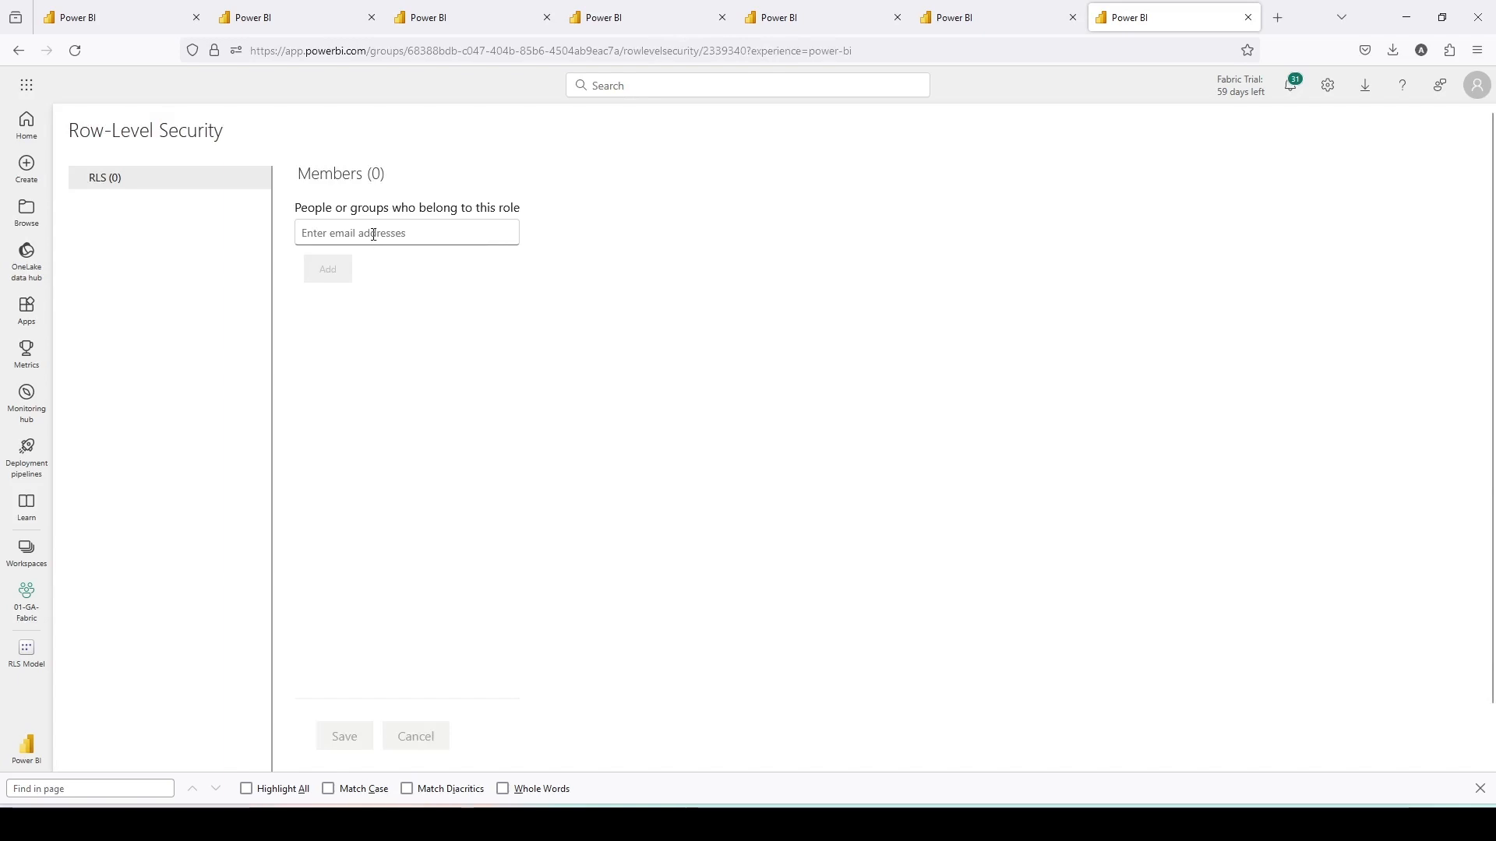
pyautogui.click(374, 235)
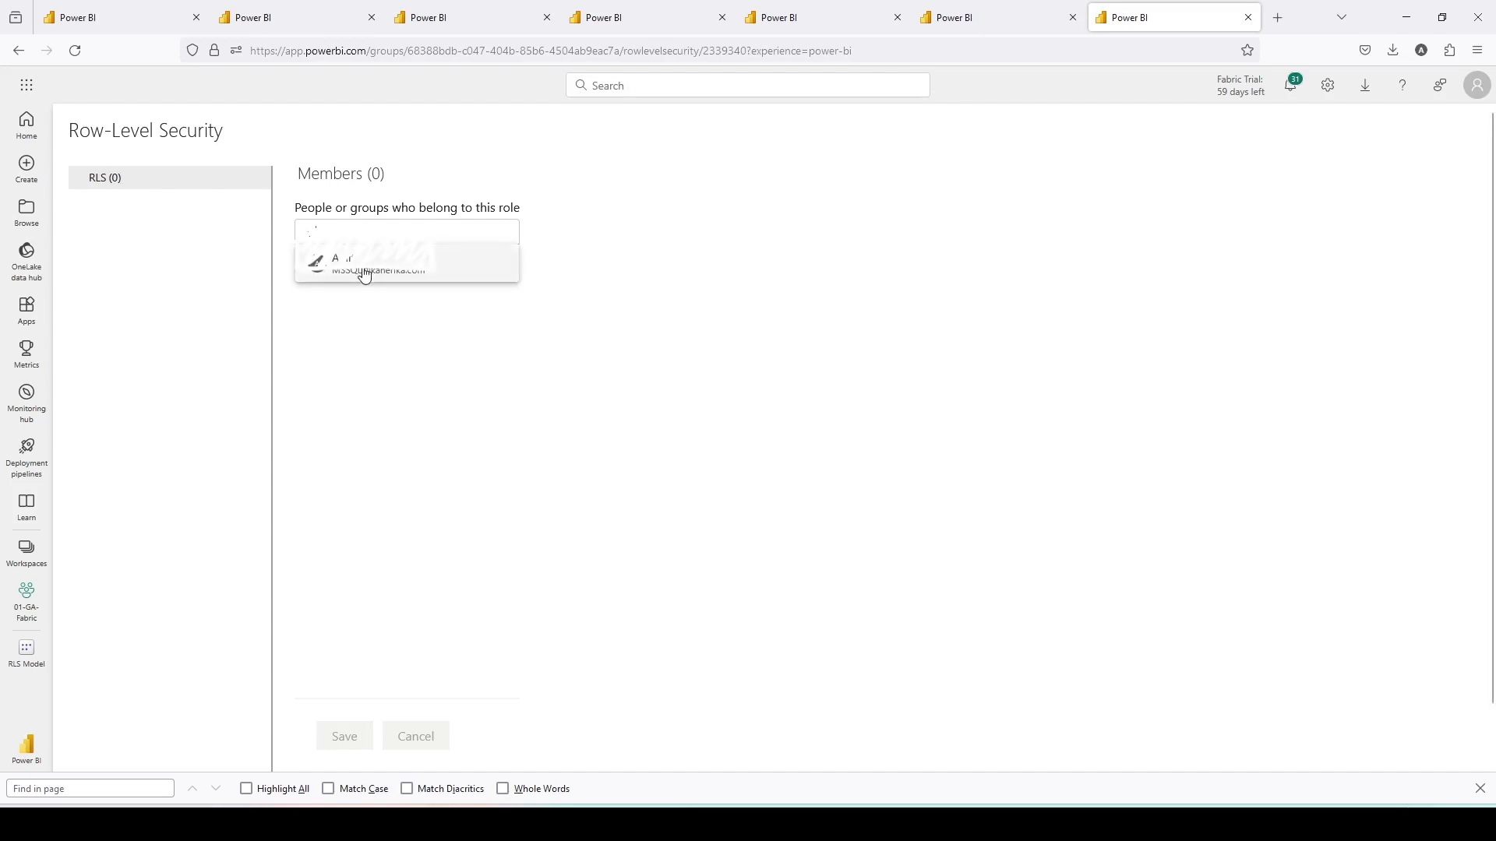
pyautogui.click(363, 273)
pyautogui.click(343, 271)
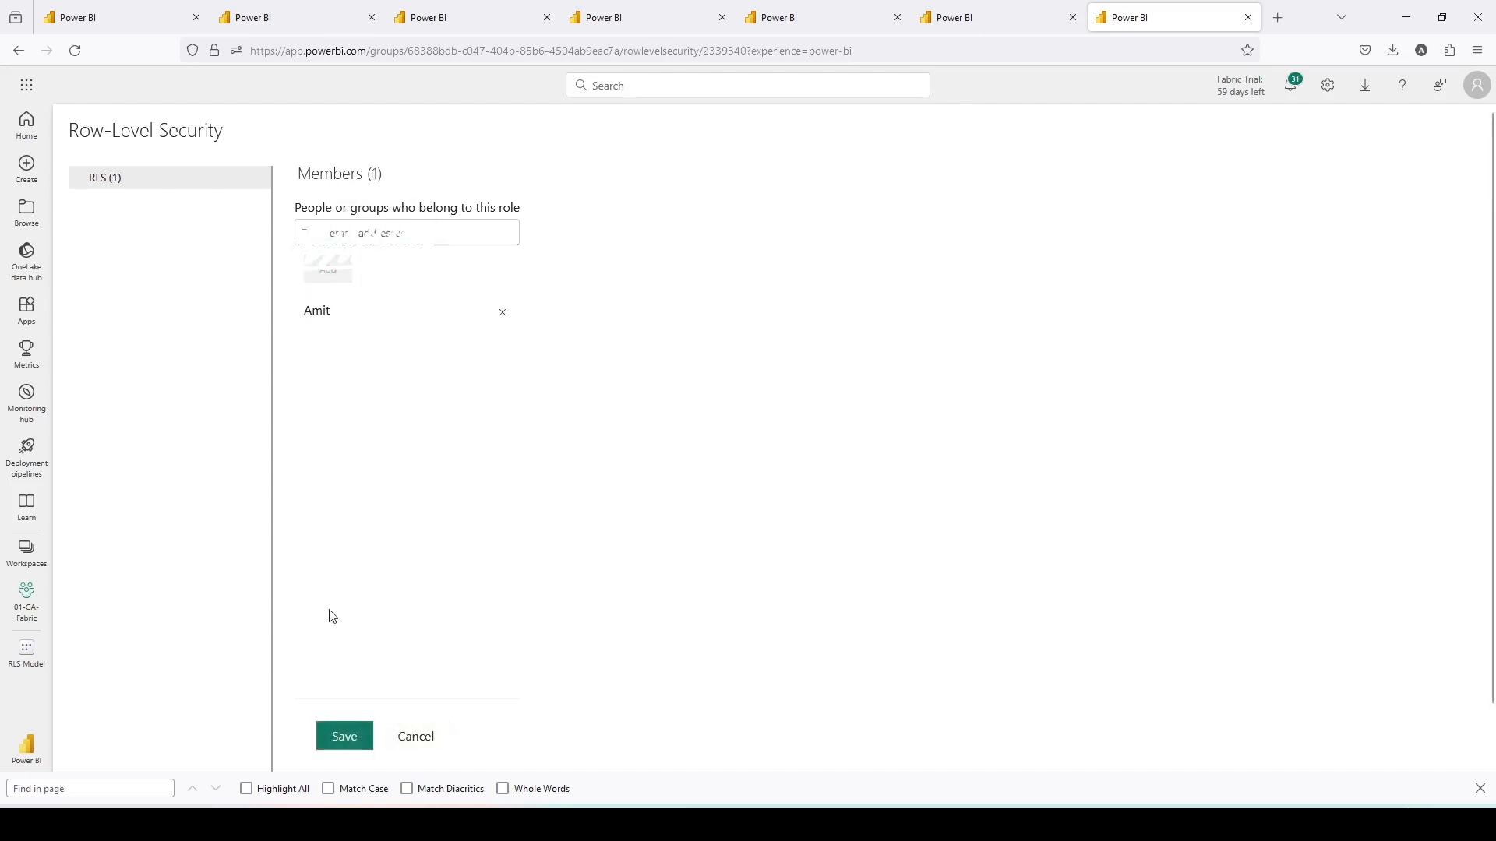
pyautogui.click(348, 733)
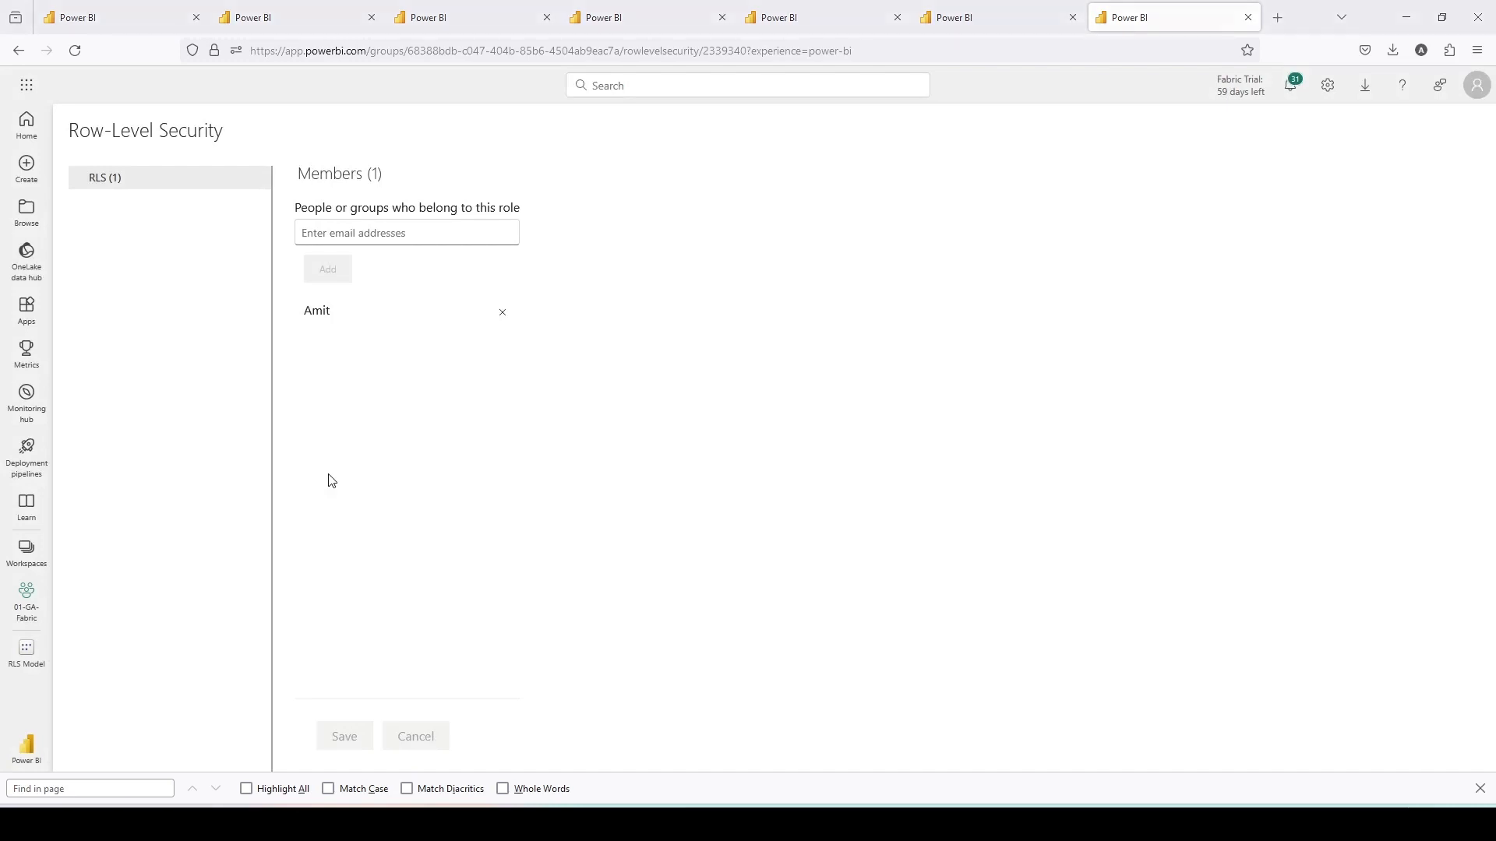
# - Open Report RLS in the private window to view its data
pyautogui.hotkey('alt', 'Tab')
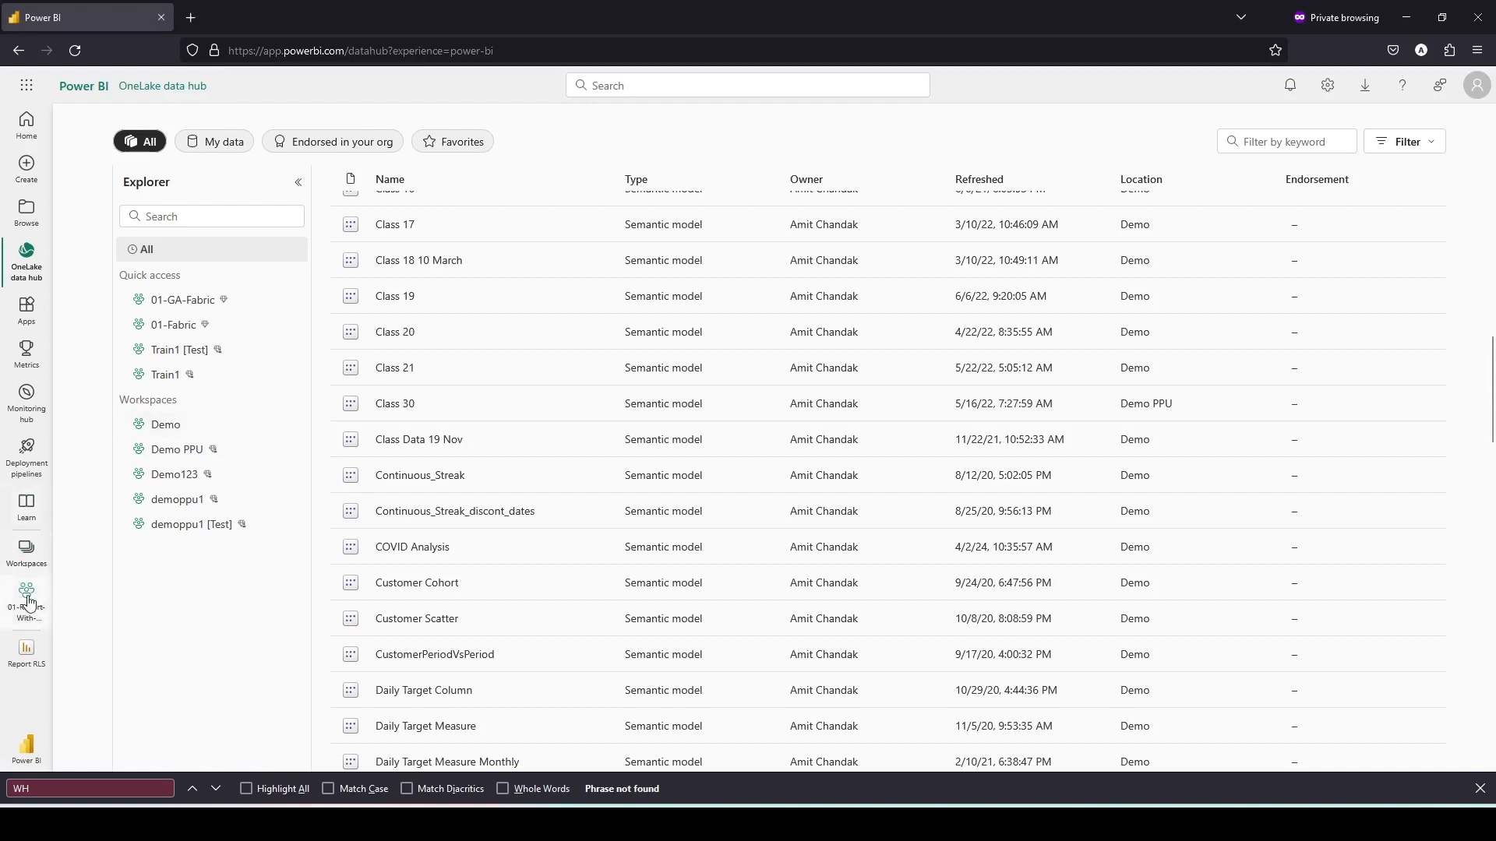
pyautogui.click(32, 656)
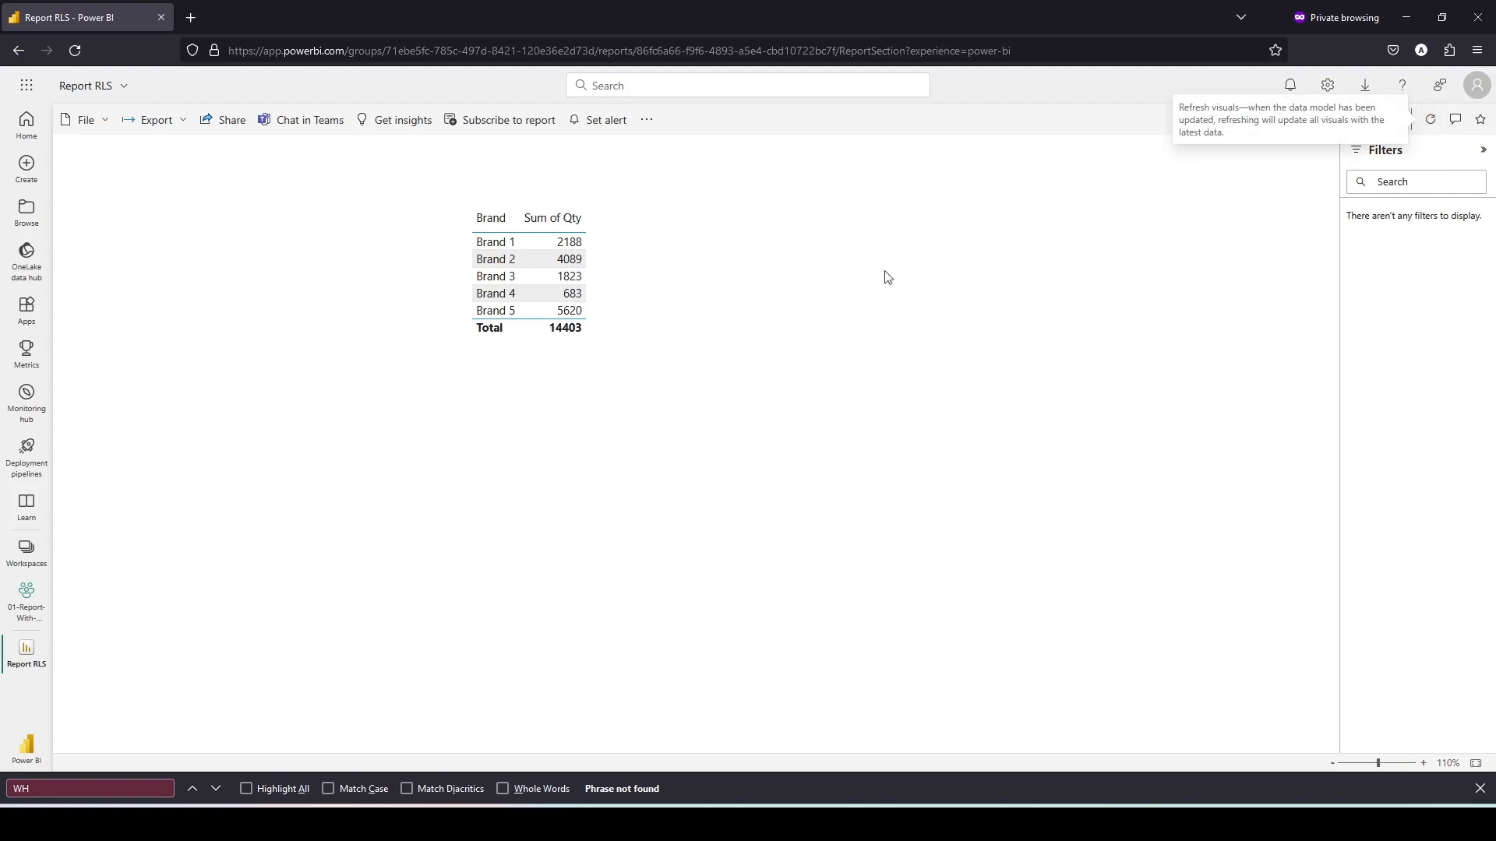
pyautogui.moveTo(414, 193); pyautogui.dragTo(859, 418)
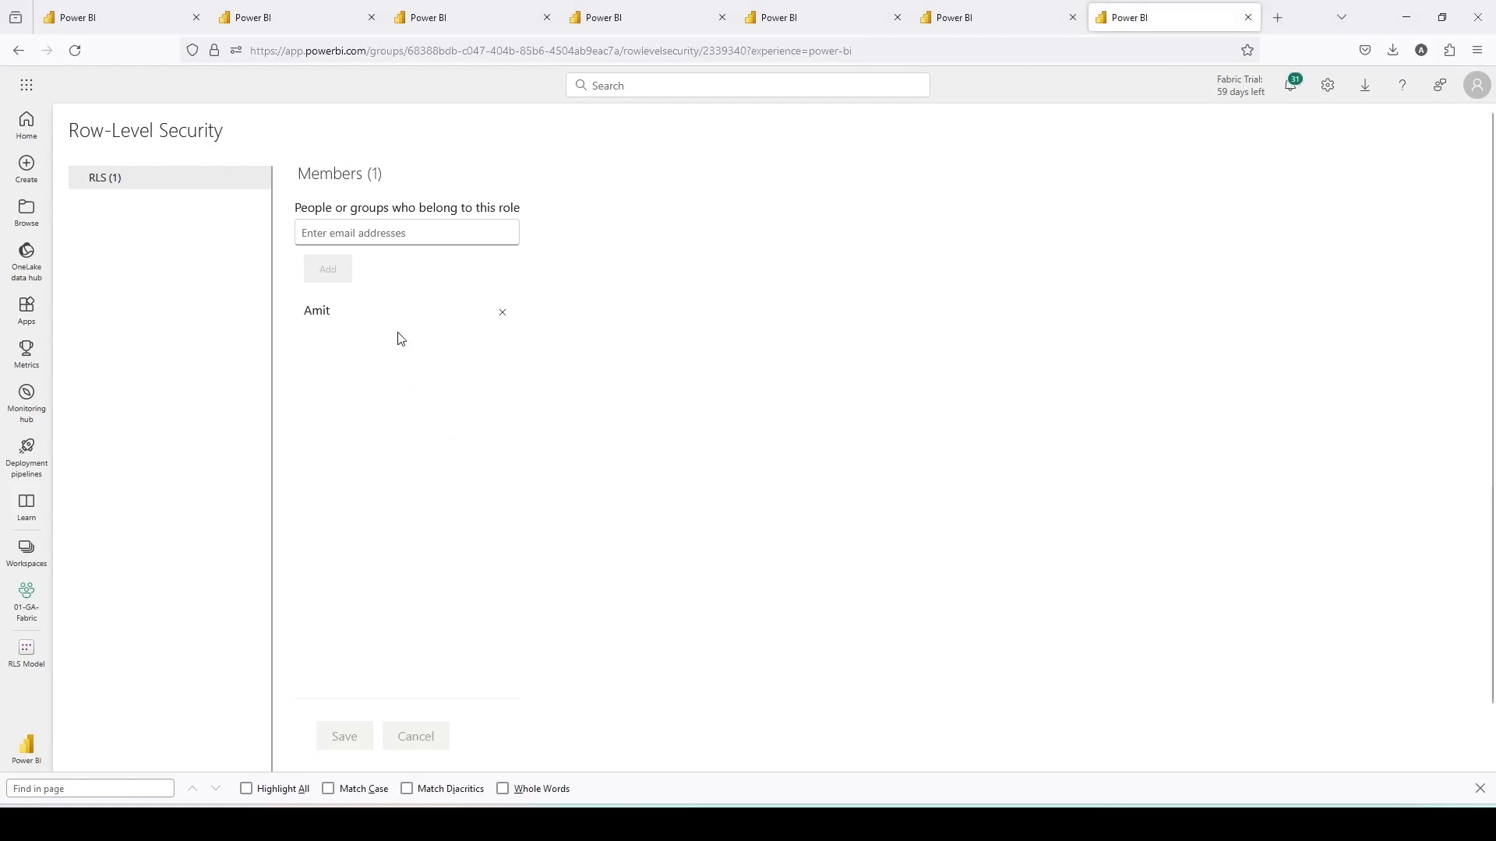
# - Remove the member from the RLS role, then delete the RLS role in RLS Model's Manage roles and save
pyautogui.click(501, 313)
pyautogui.click(346, 749)
pyautogui.click(29, 544)
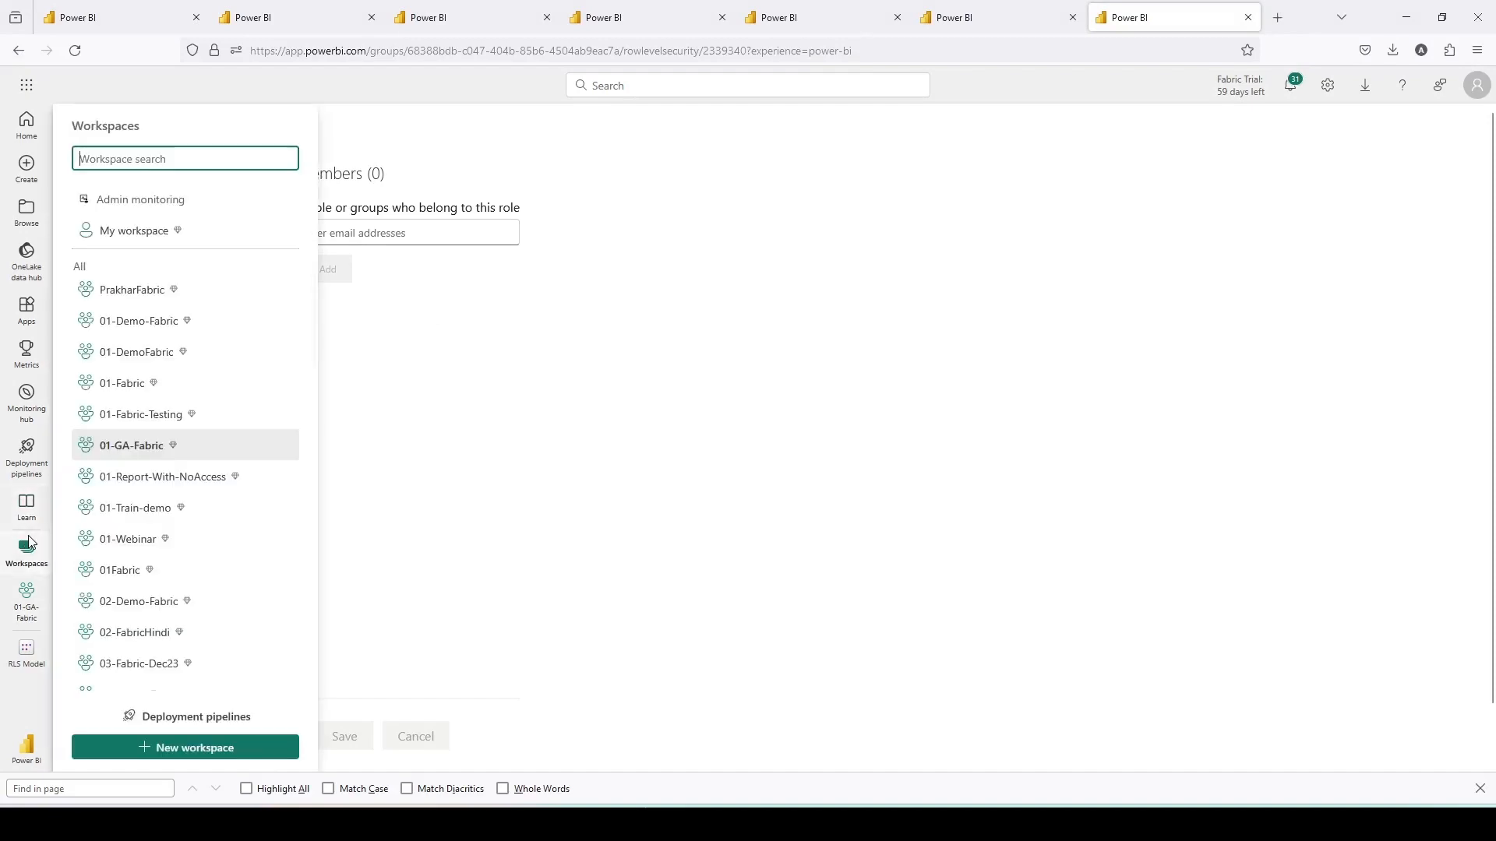
pyautogui.click(141, 449)
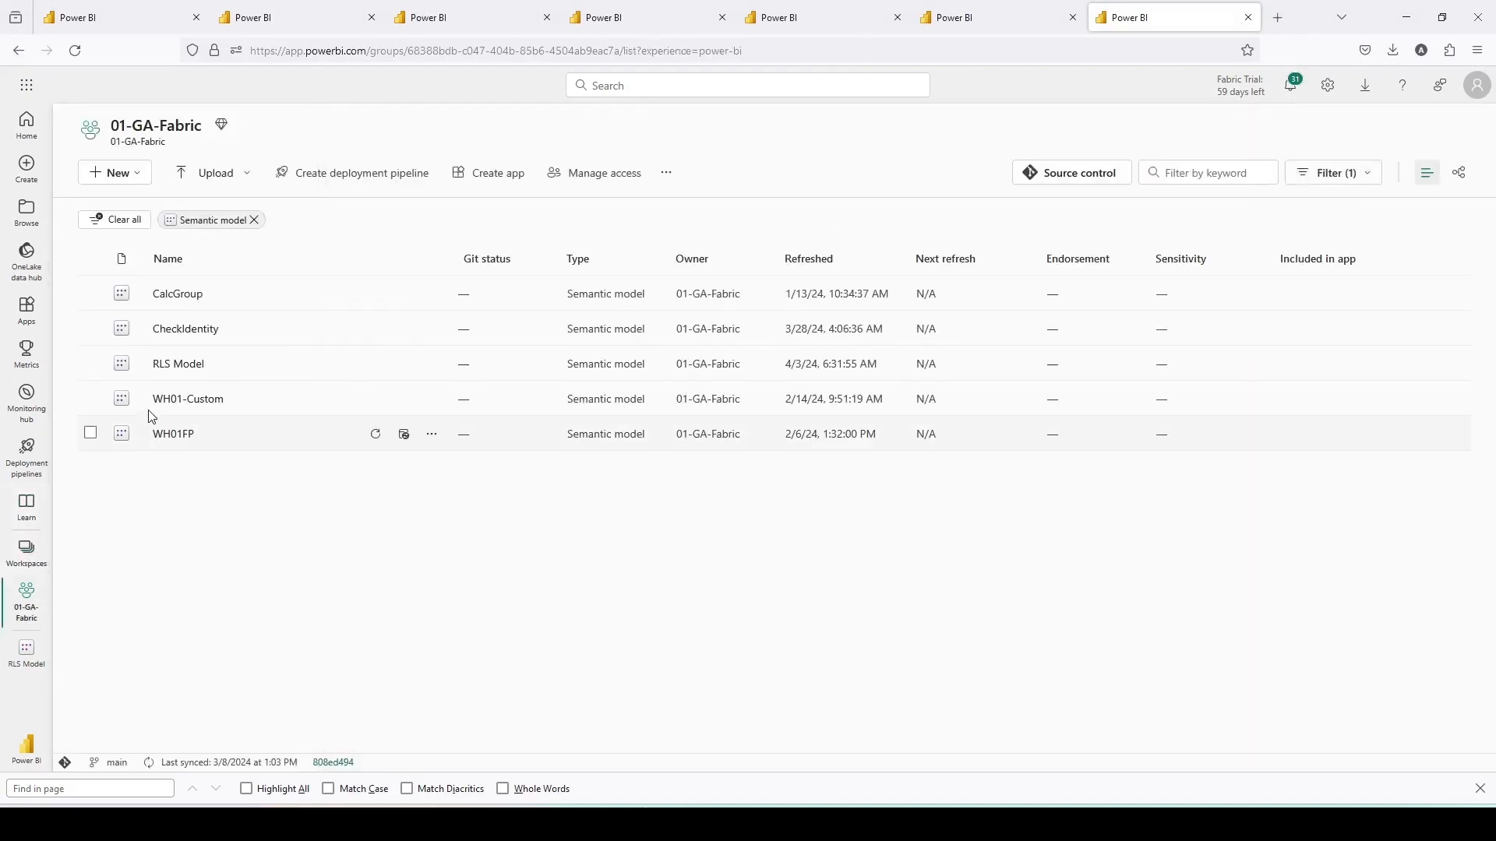
pyautogui.click(191, 365)
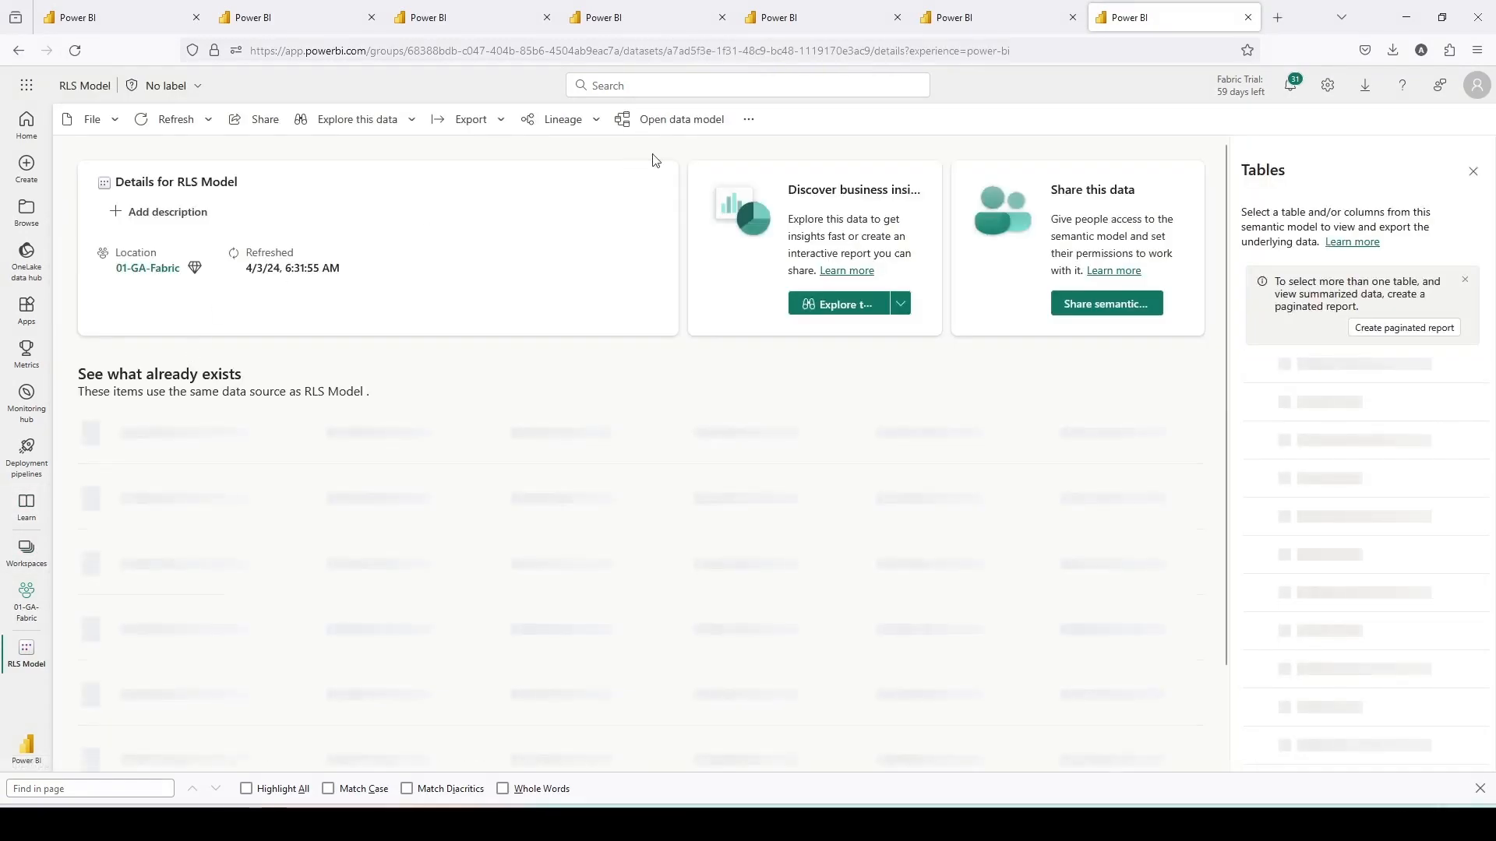
pyautogui.click(679, 123)
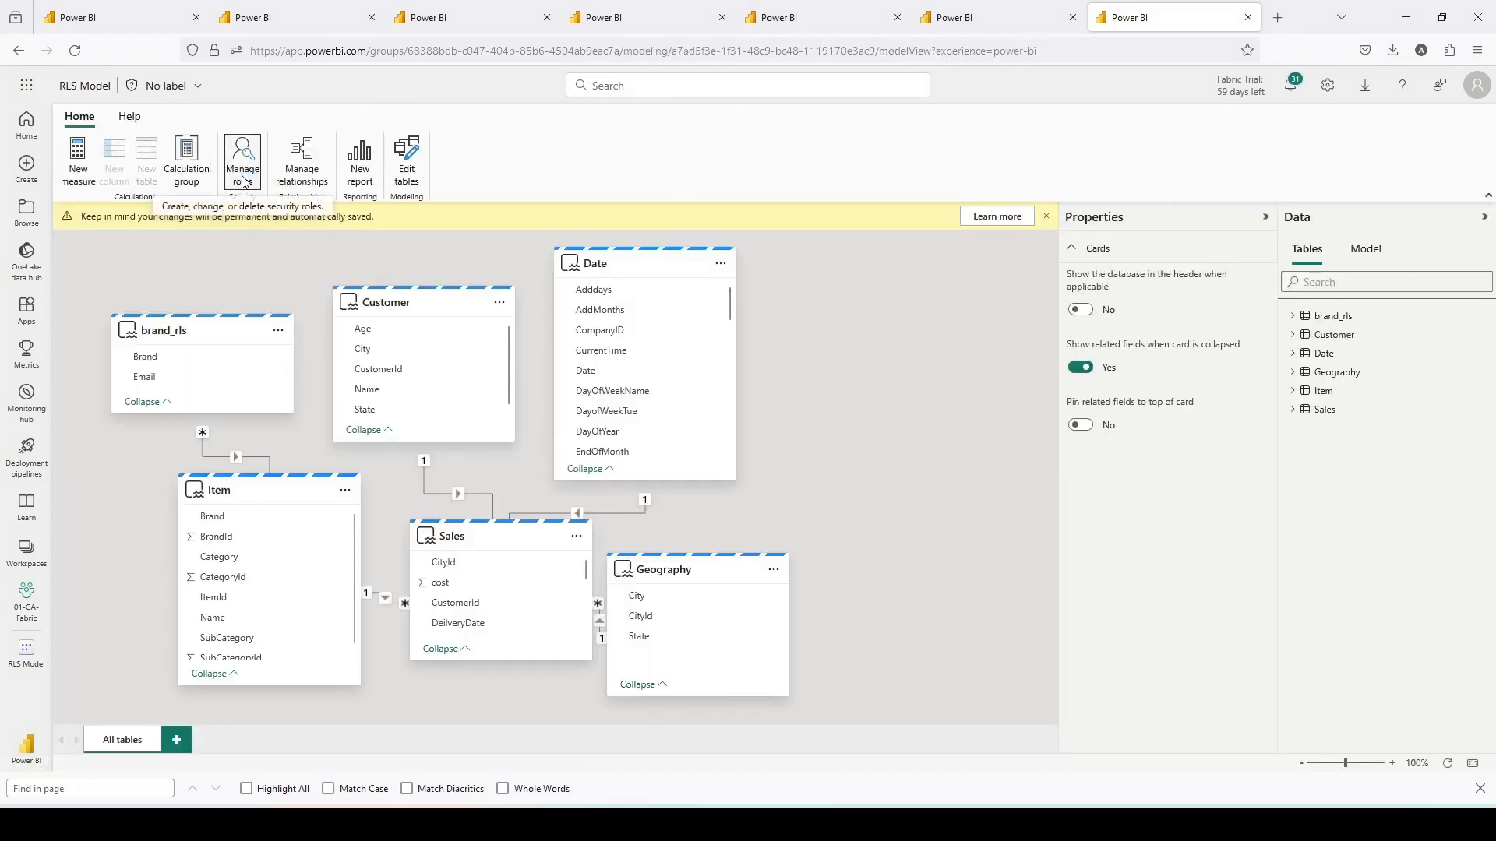
pyautogui.click(243, 181)
pyautogui.click(484, 365)
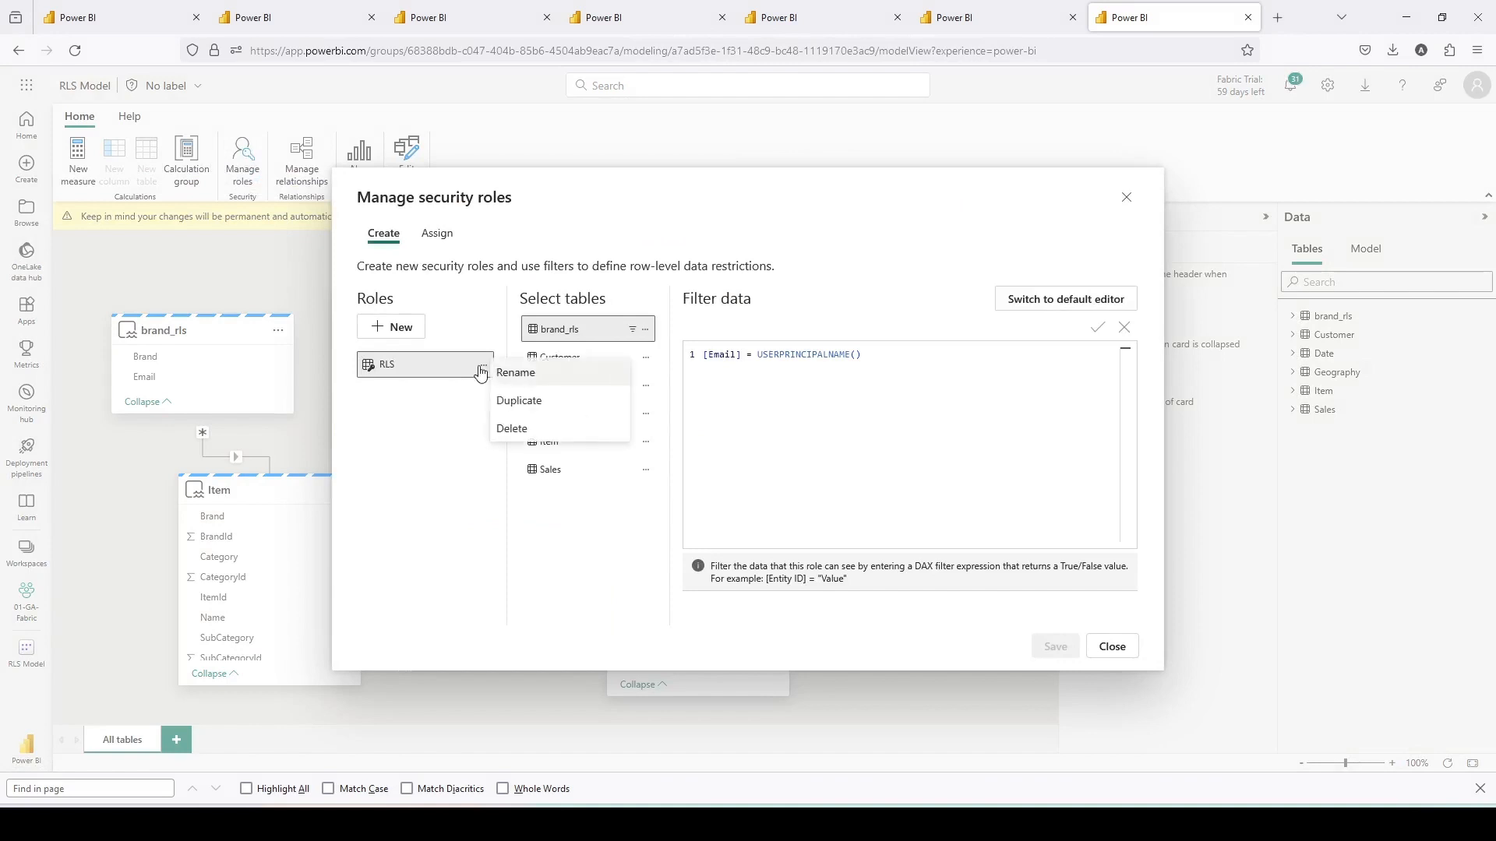
pyautogui.click(512, 429)
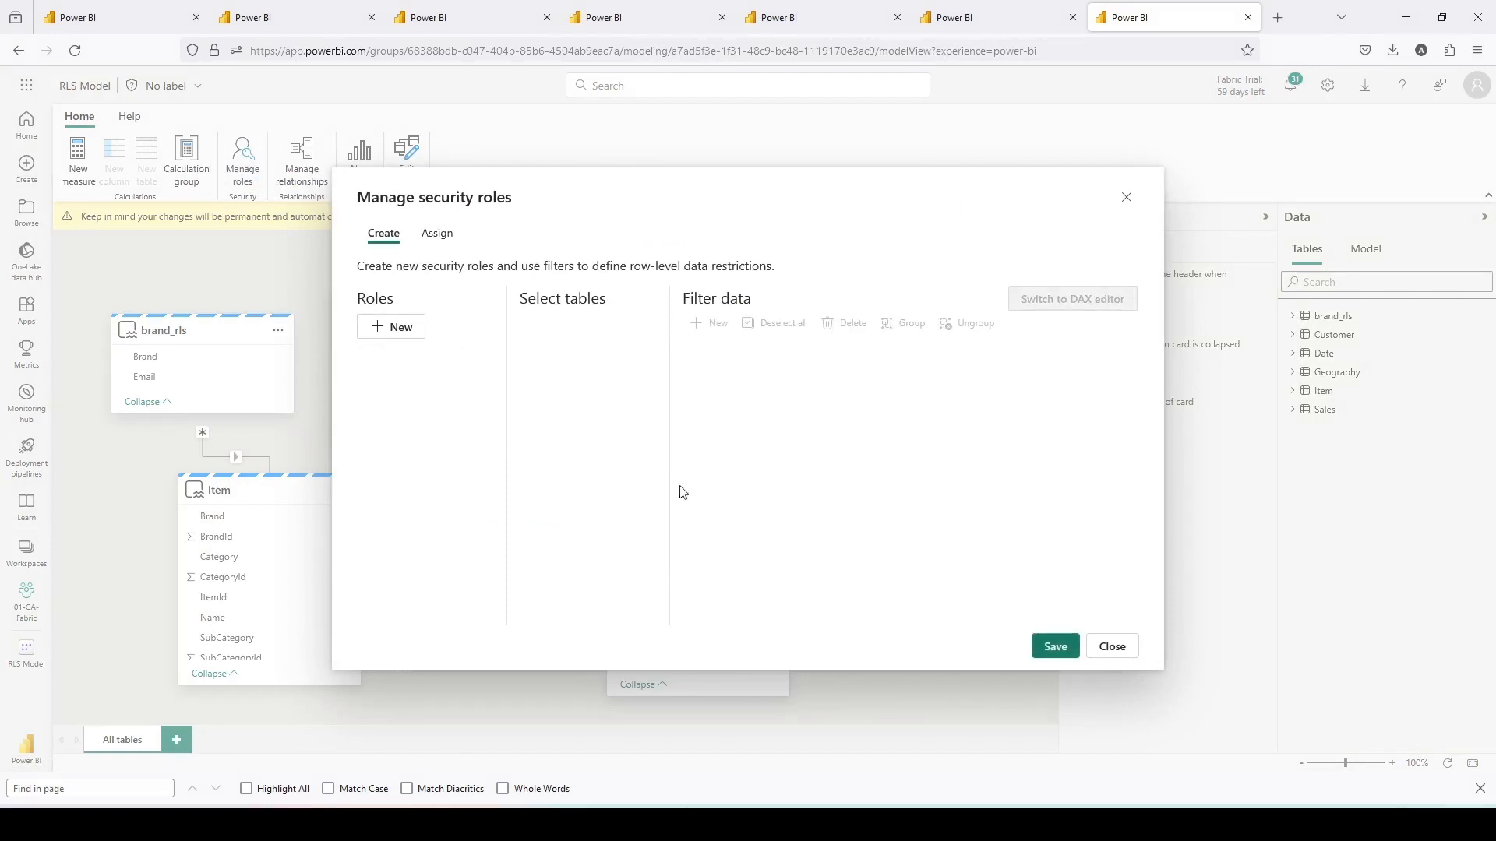
pyautogui.click(1054, 648)
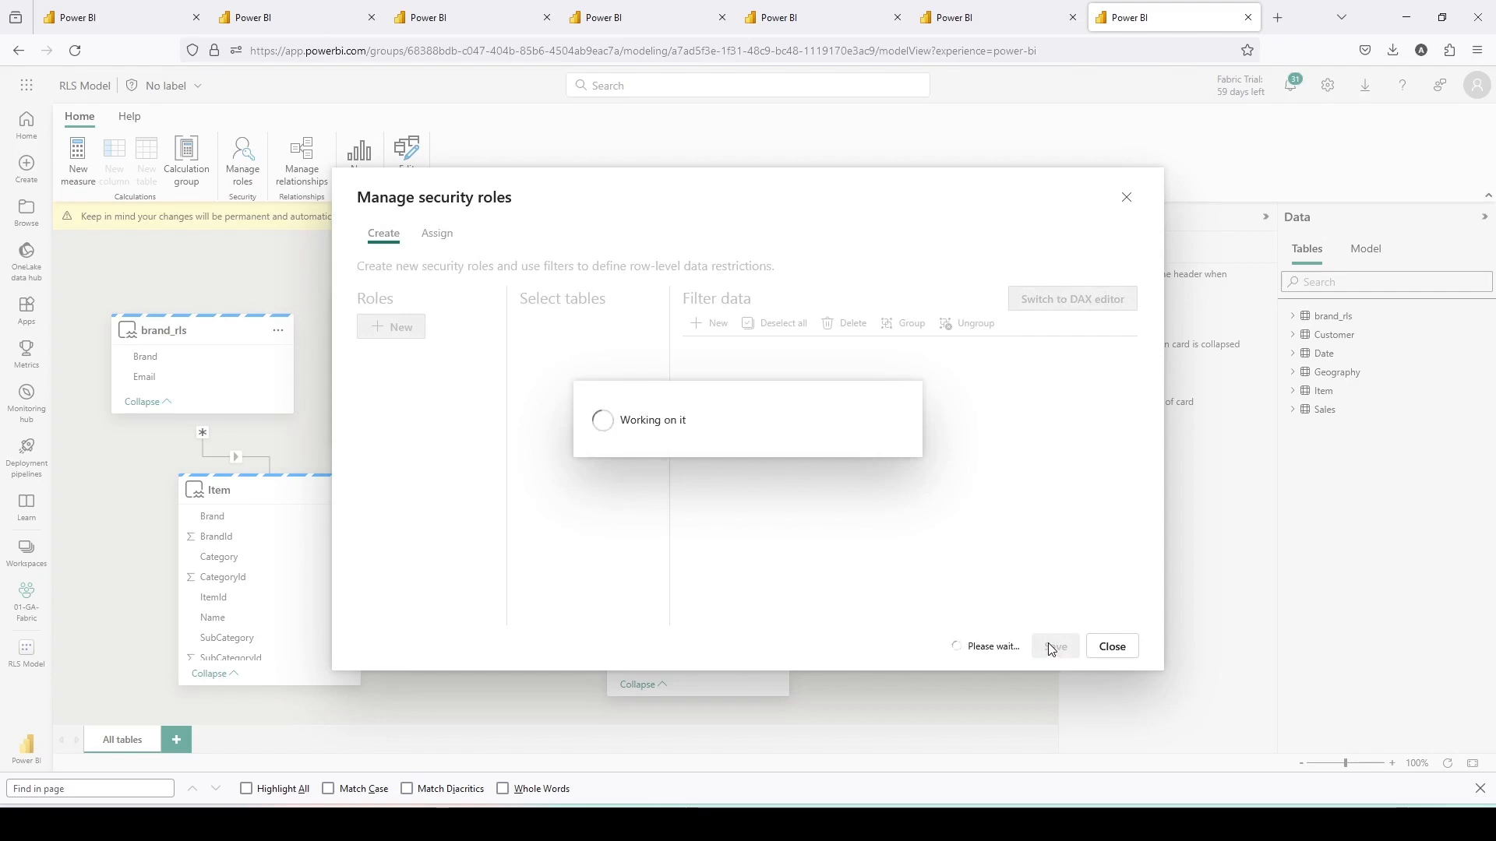
# - Refresh Report RLS in the private window, reopening it from the 01-Report-With-NoAccess workspace
pyautogui.hotkey('alt', 'Tab')
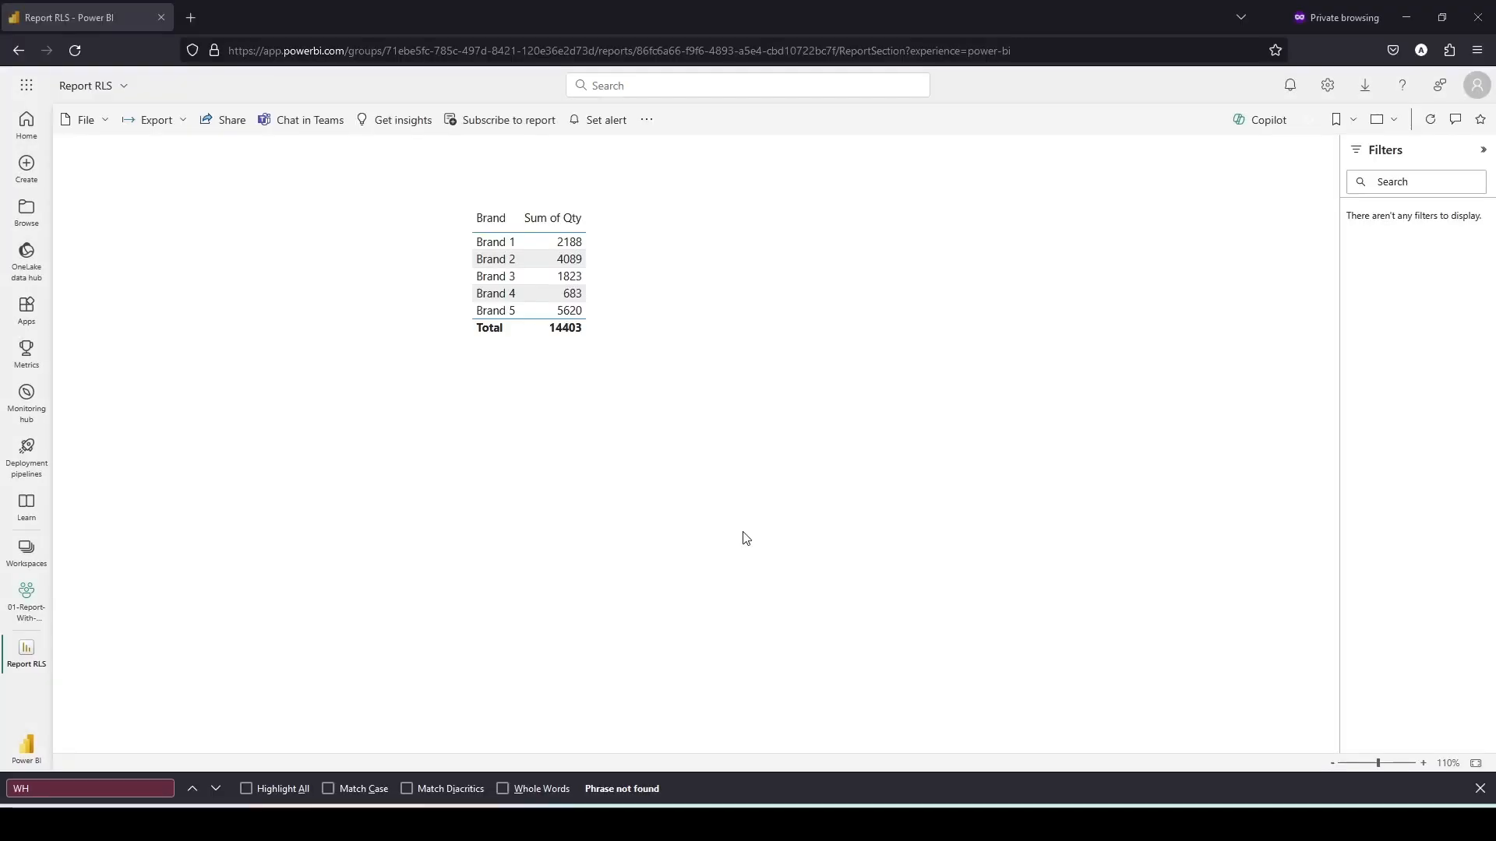
pyautogui.click(1431, 121)
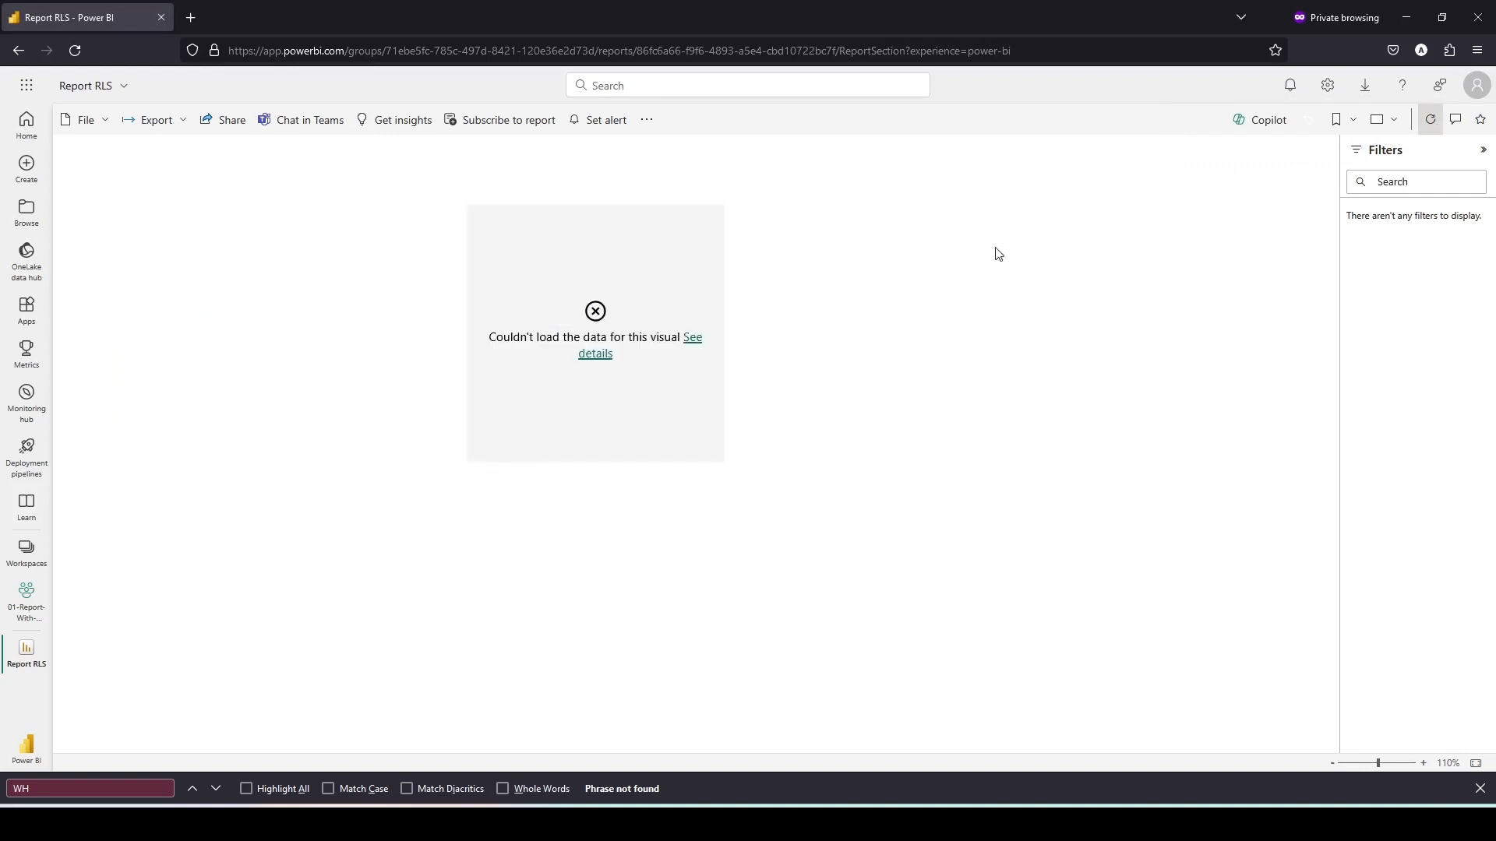
pyautogui.click(28, 607)
pyautogui.click(190, 265)
pyautogui.click(1430, 119)
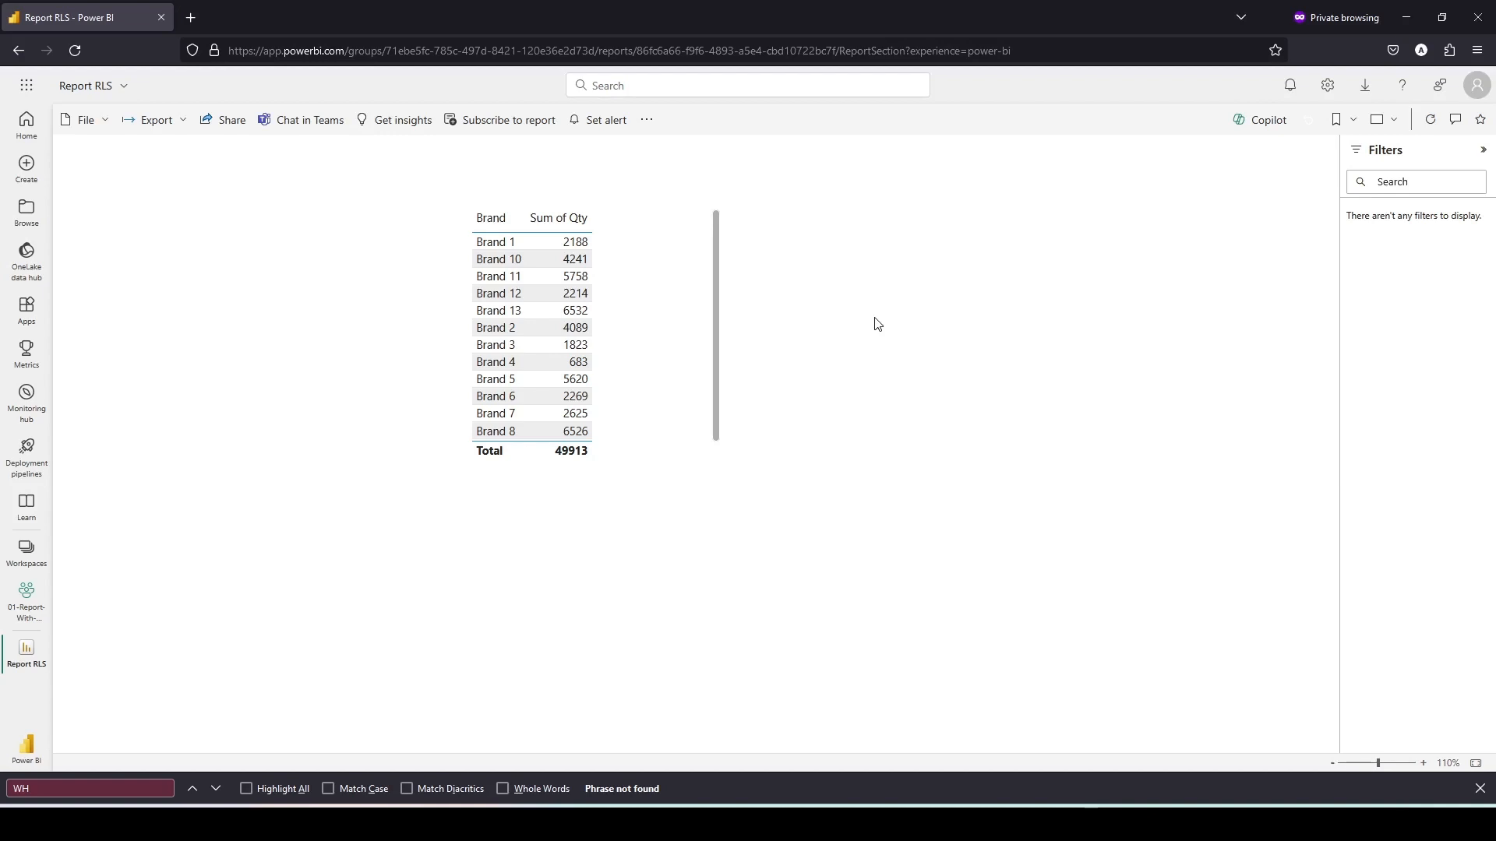
# - Browse the OneLake data hub in the private window
pyautogui.click(36, 560)
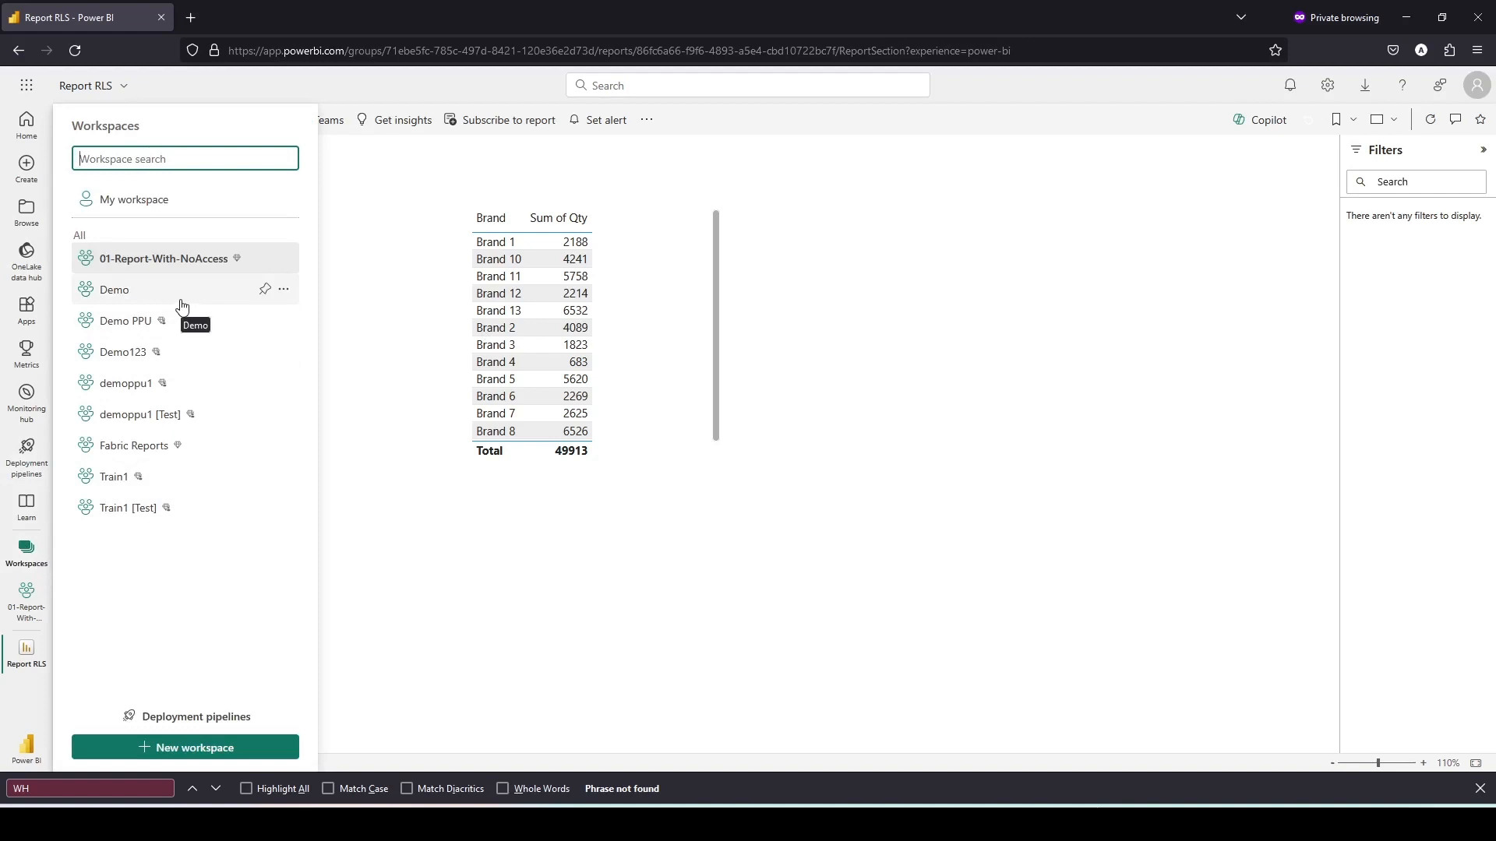
pyautogui.click(28, 274)
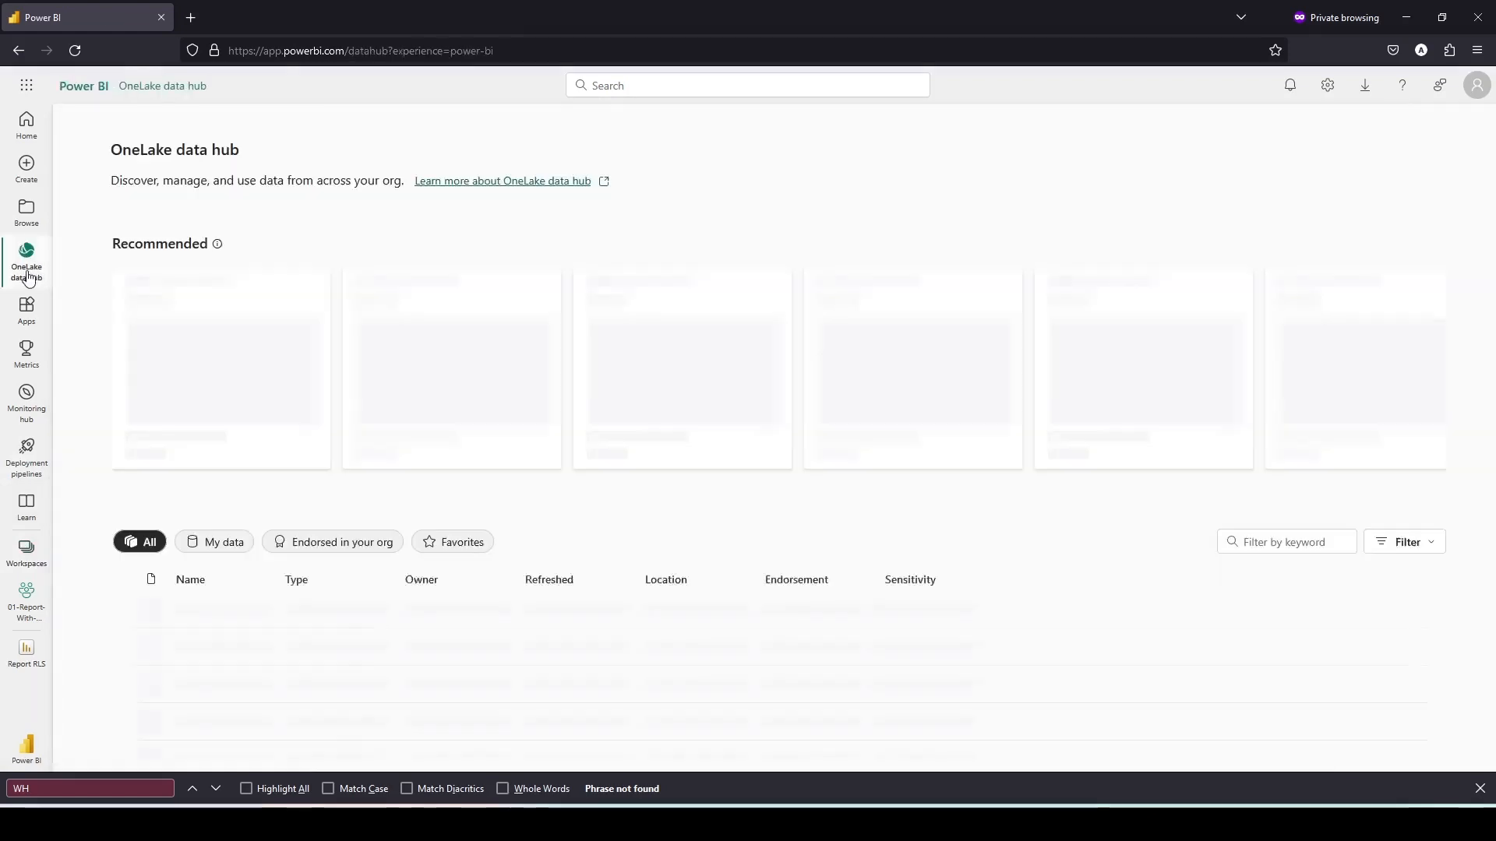
pyautogui.scroll(-3, 434, 498)
pyautogui.scroll(4, 434, 499)
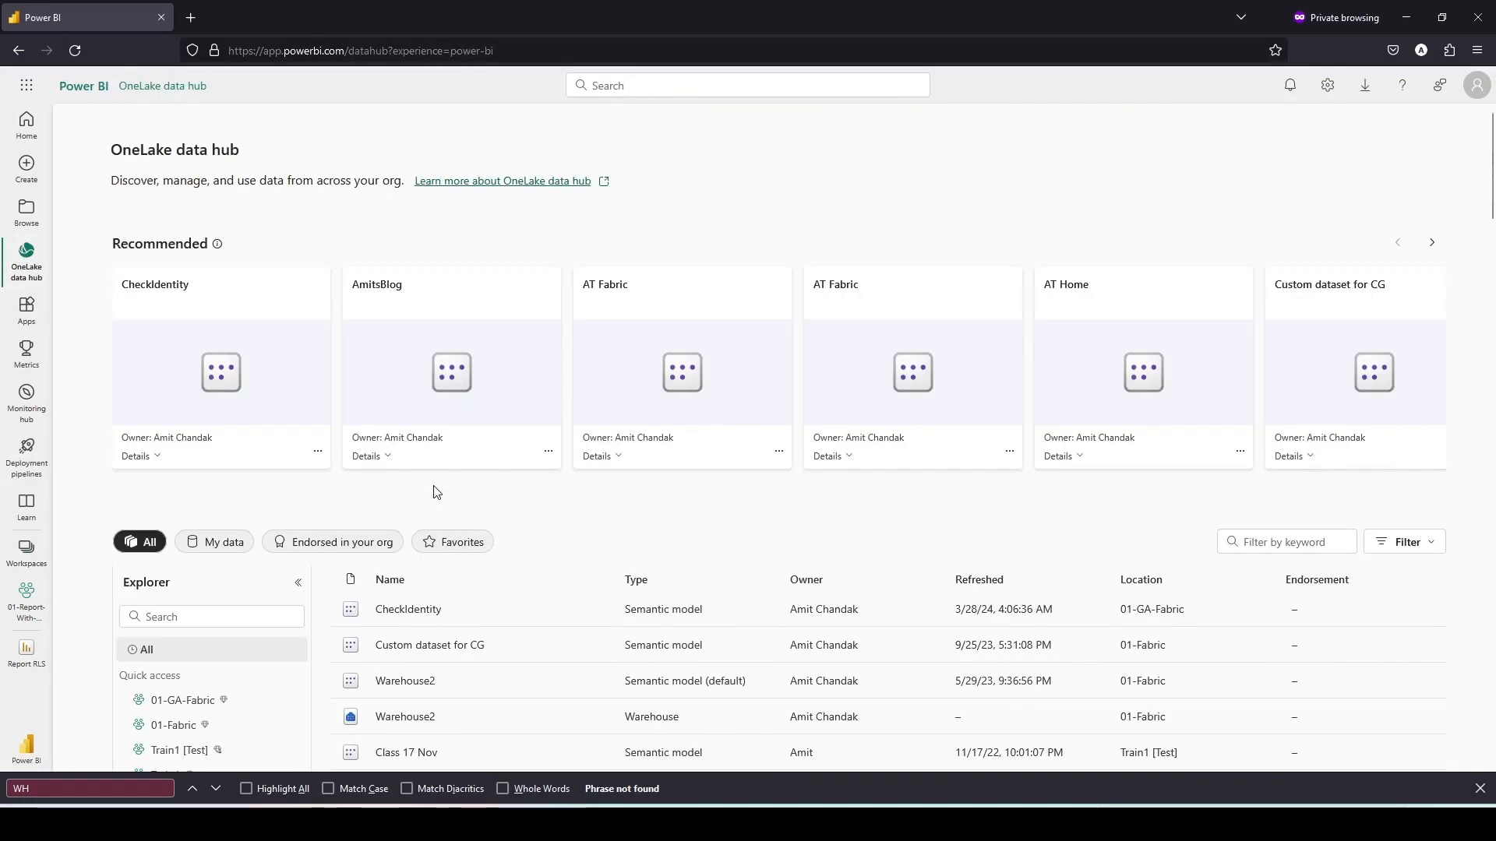